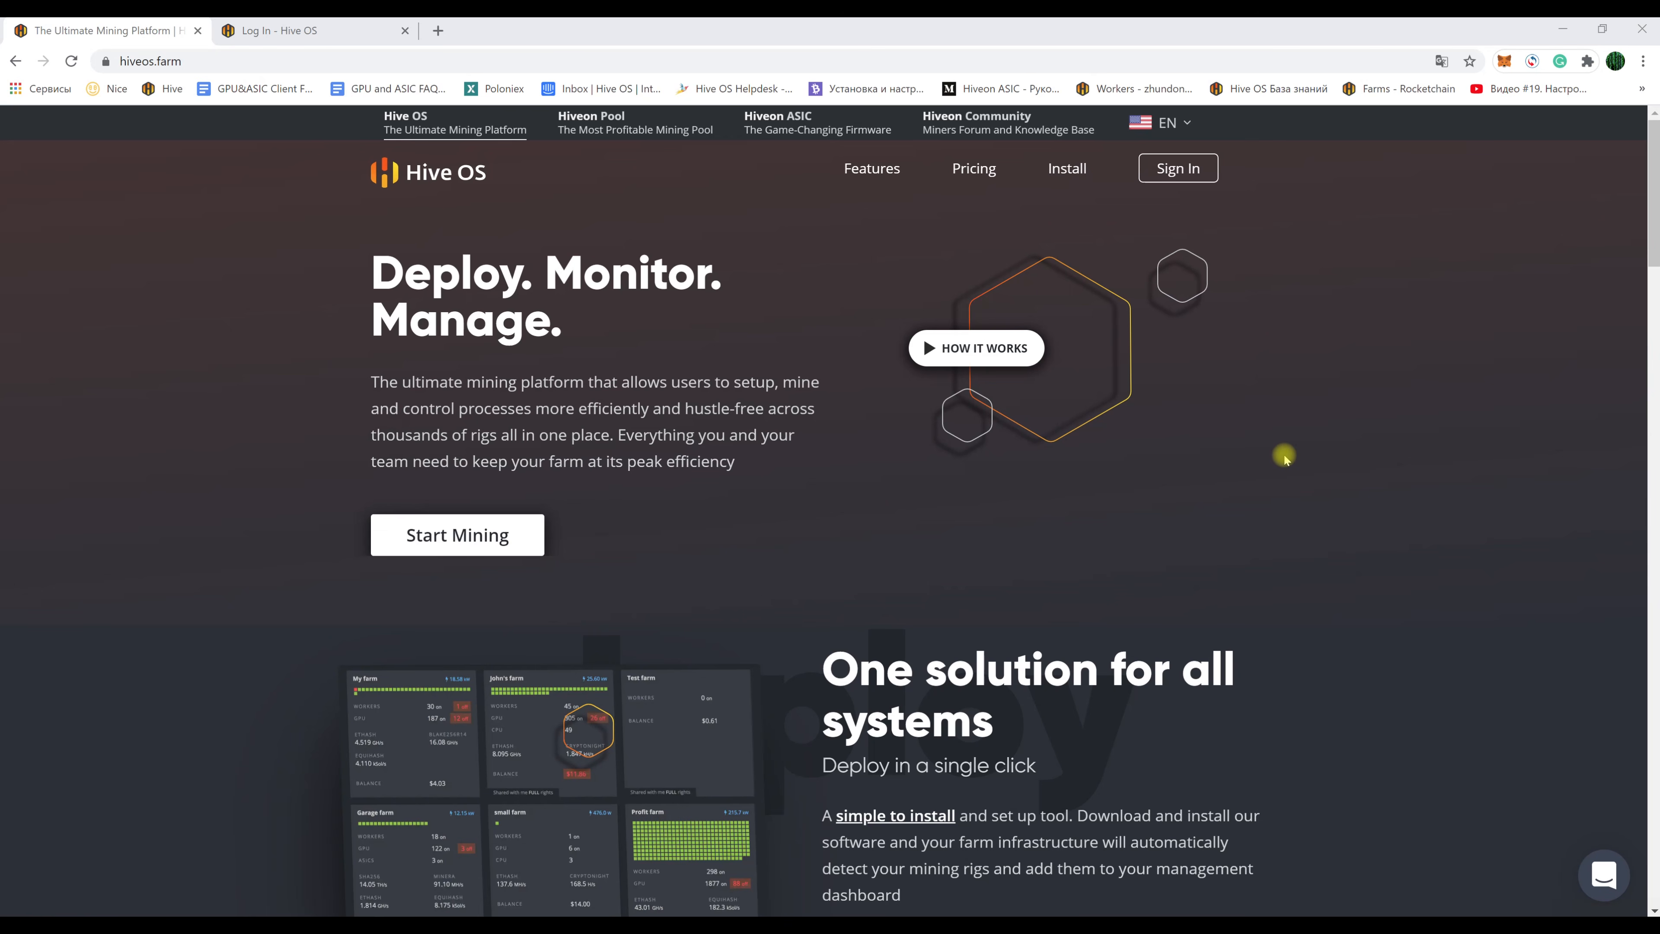
- Look through the Hive OS home page, from the feature sections to the testimonials and footer links, and return to its beginning
scroll(1284, 458, down, 1)
scroll(1287, 457, down, 1)
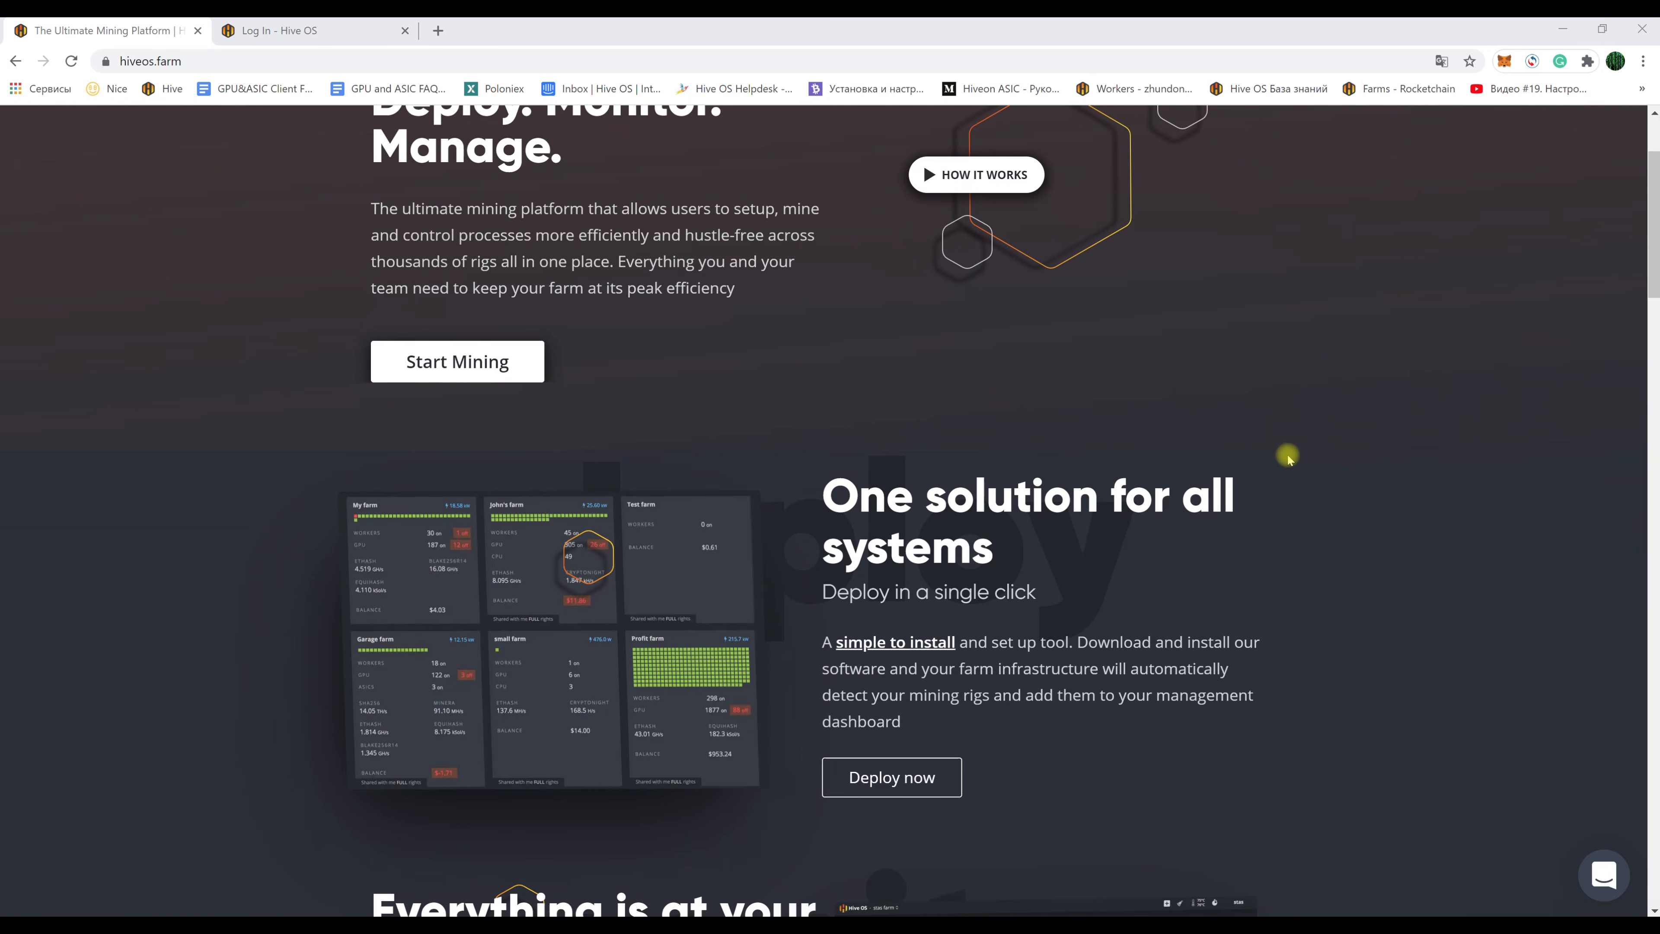
scroll(1292, 456, down, 1)
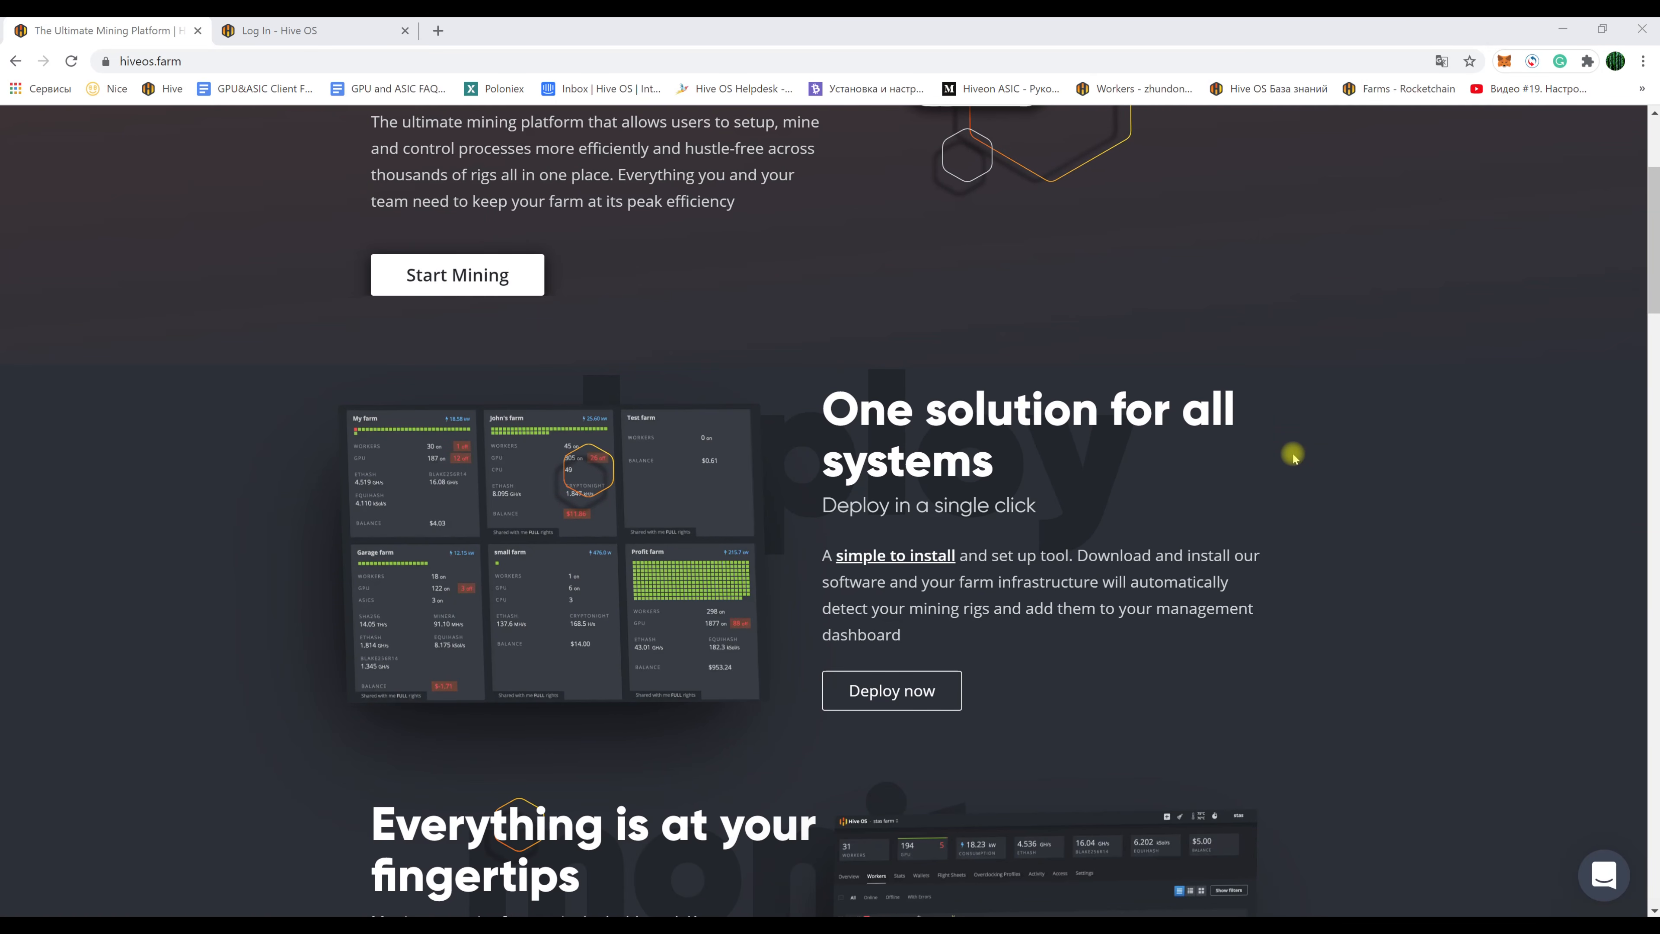
scroll(1292, 455, down, 1)
scroll(1292, 455, down, 1)
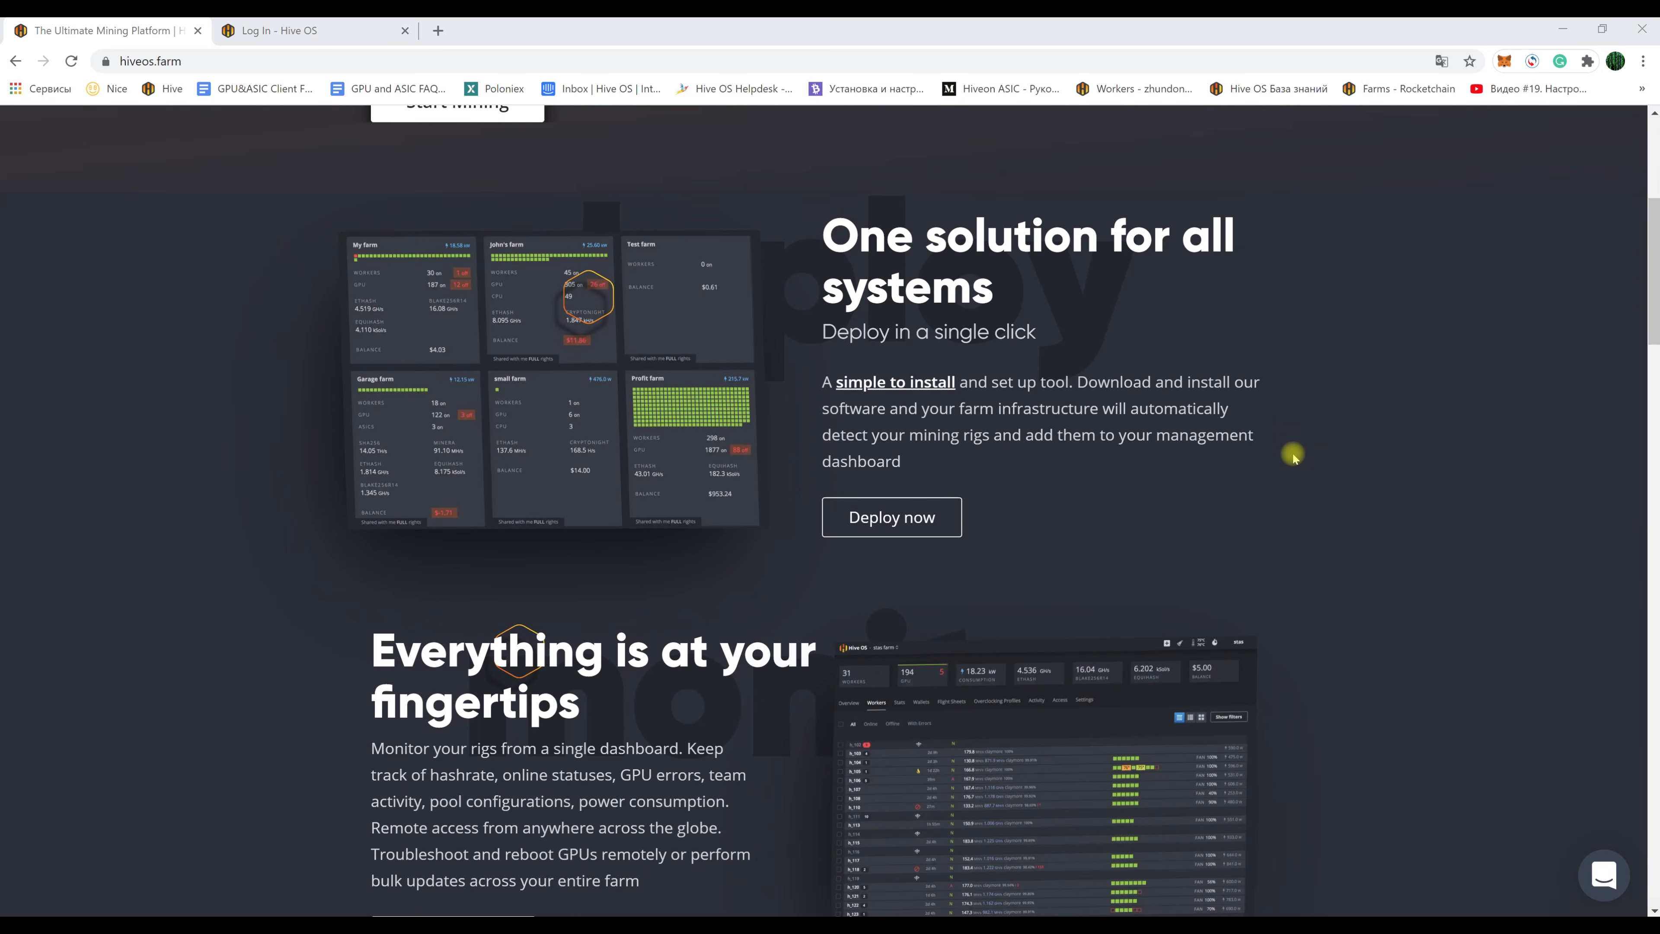
scroll(1292, 456, down, 1)
scroll(1292, 456, down, 1)
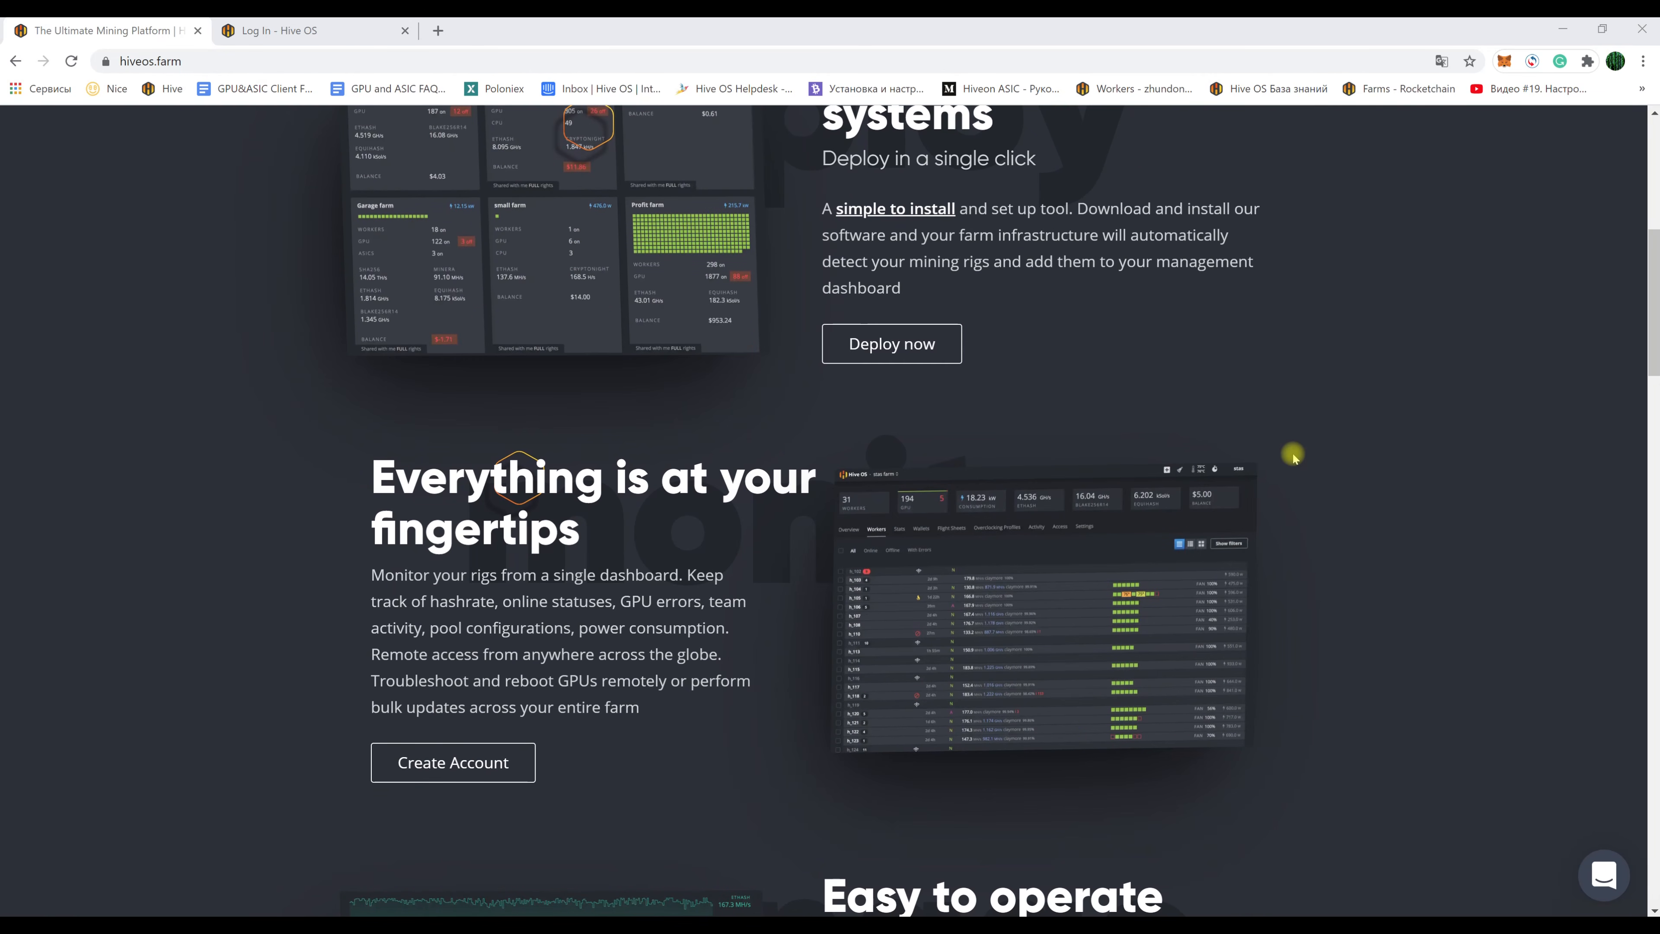
scroll(1292, 456, down, 3)
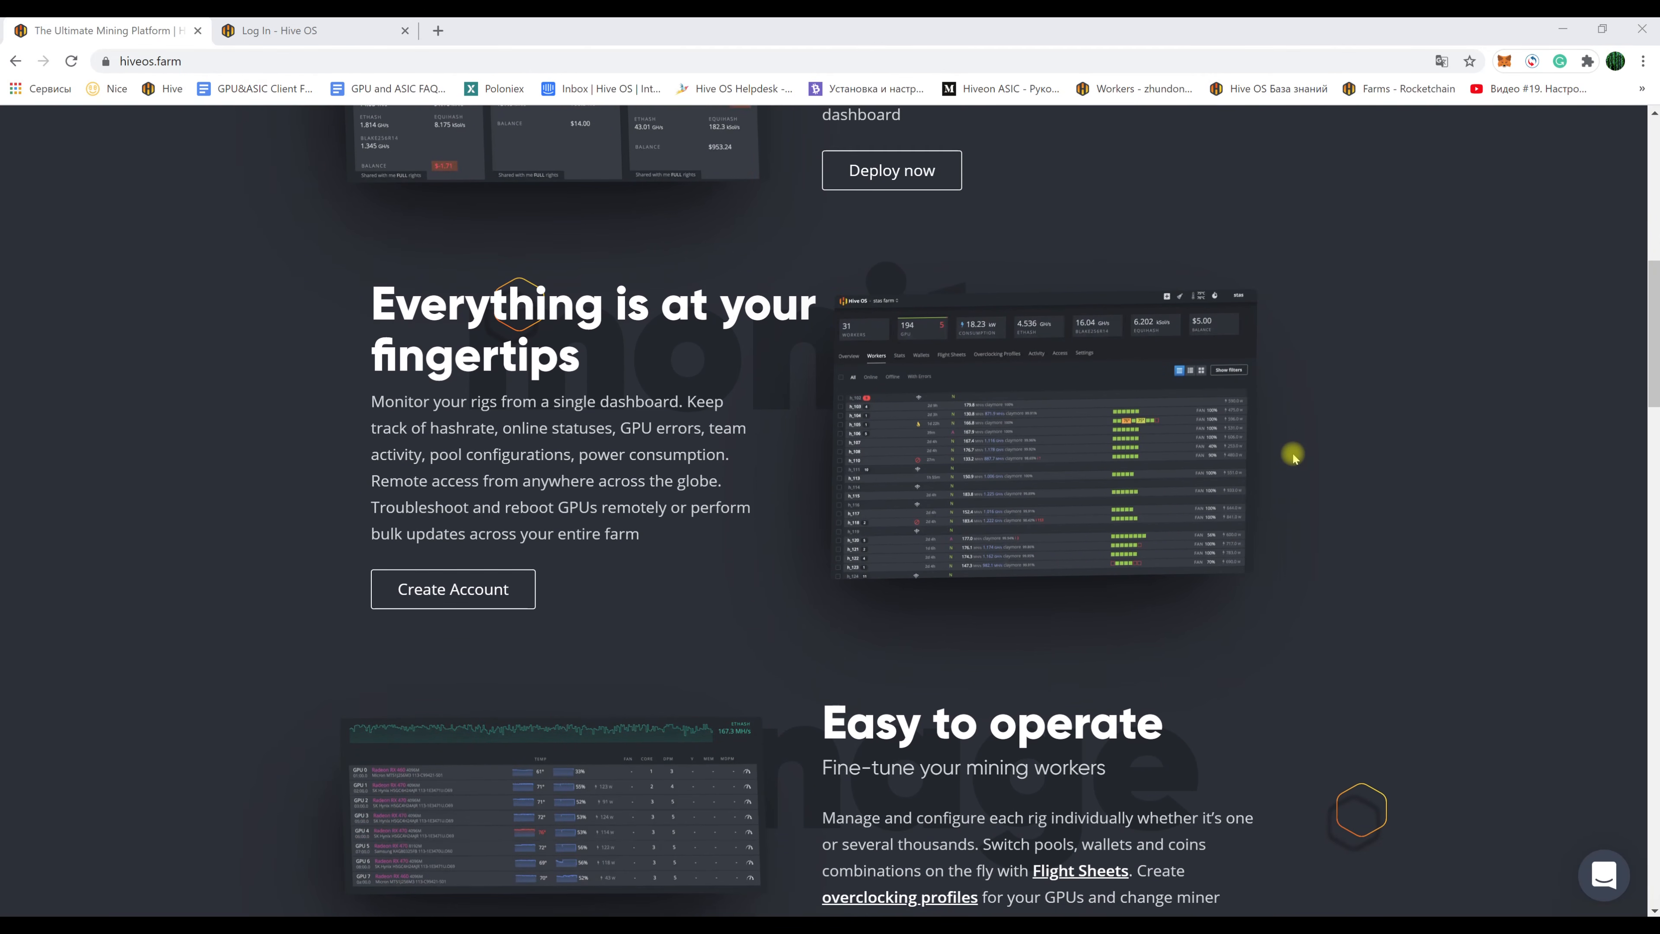
scroll(1292, 455, down, 3)
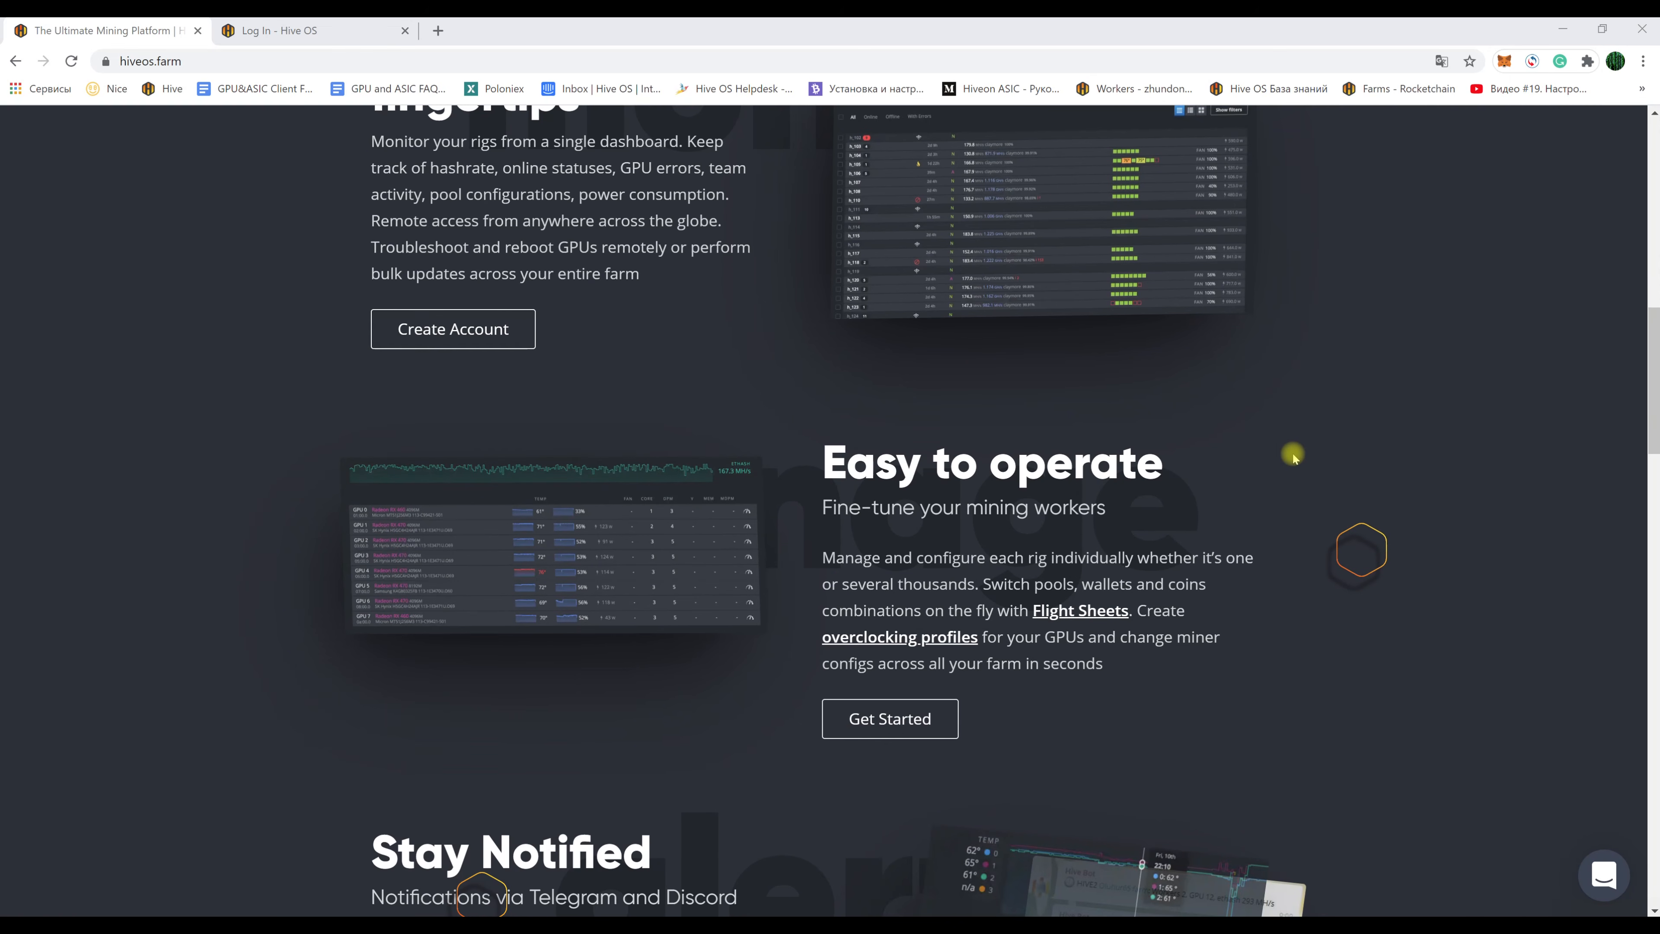
scroll(1292, 455, down, 2)
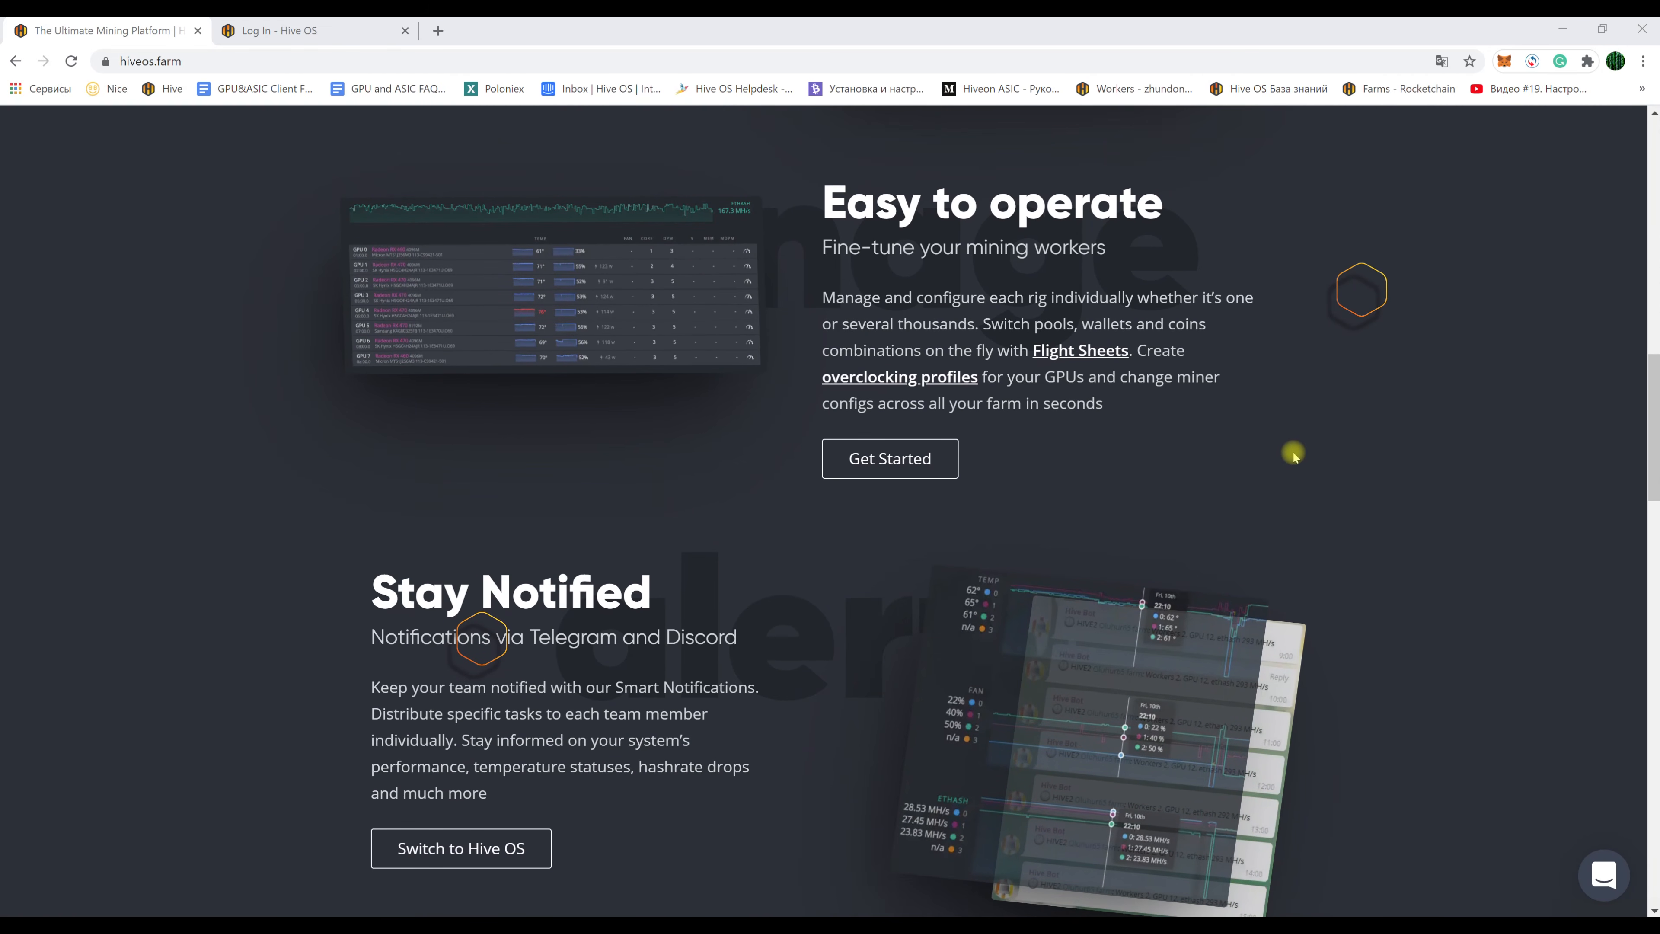
scroll(1292, 456, down, 1)
scroll(1293, 455, down, 4)
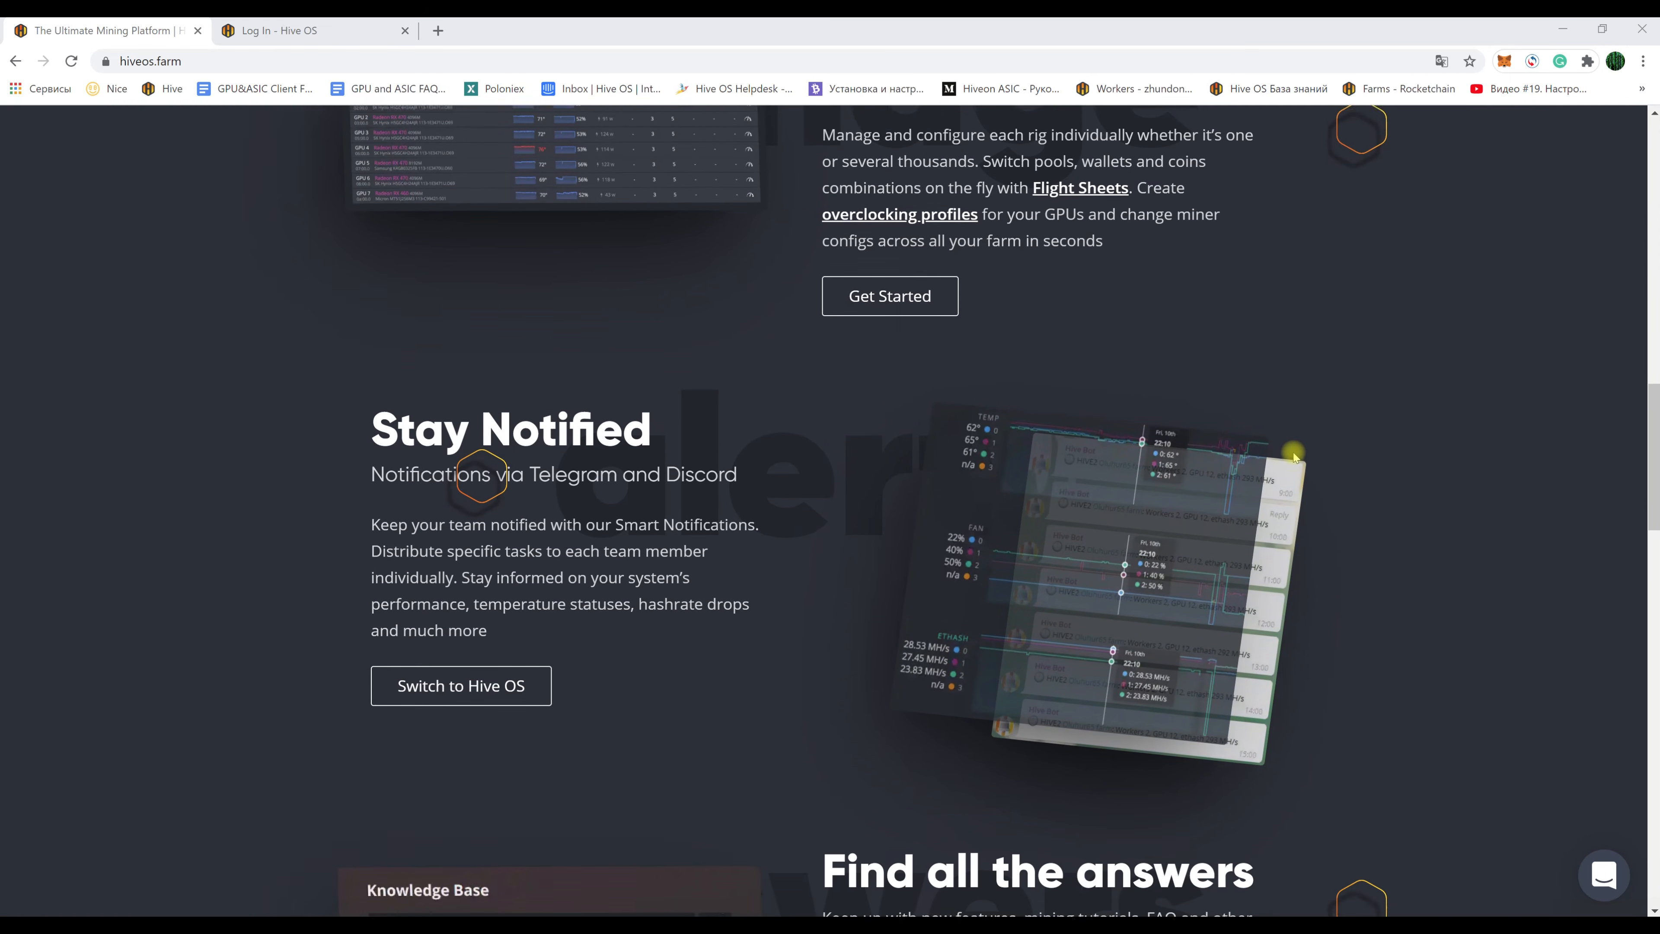
scroll(1293, 455, down, 5)
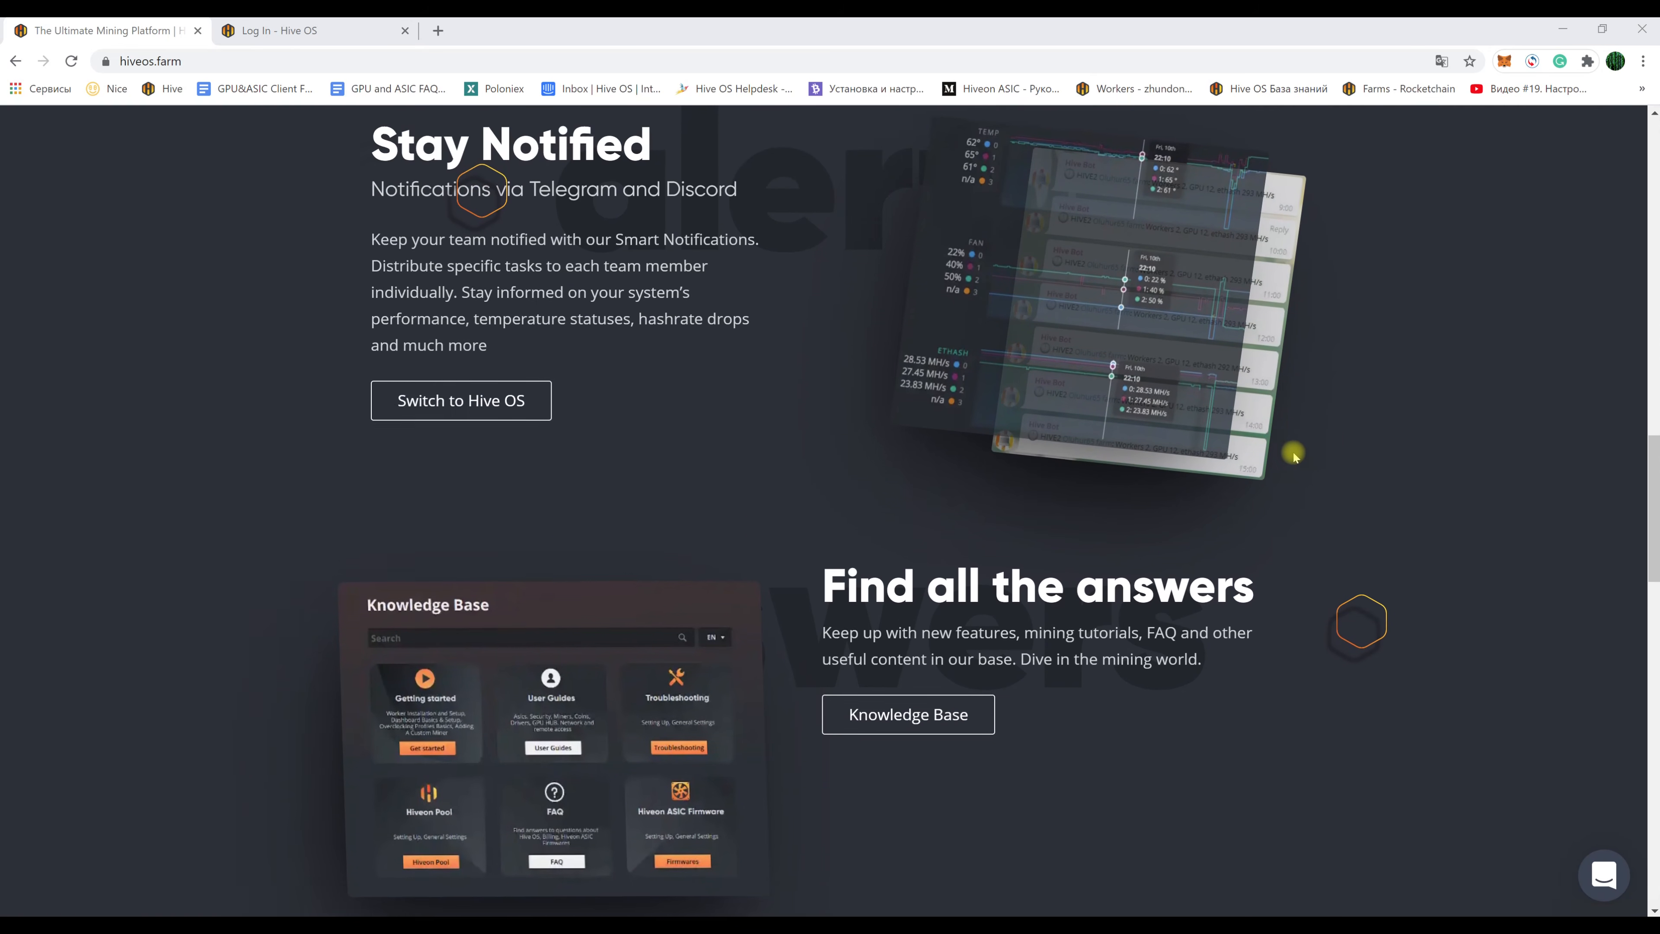
scroll(1293, 455, down, 4)
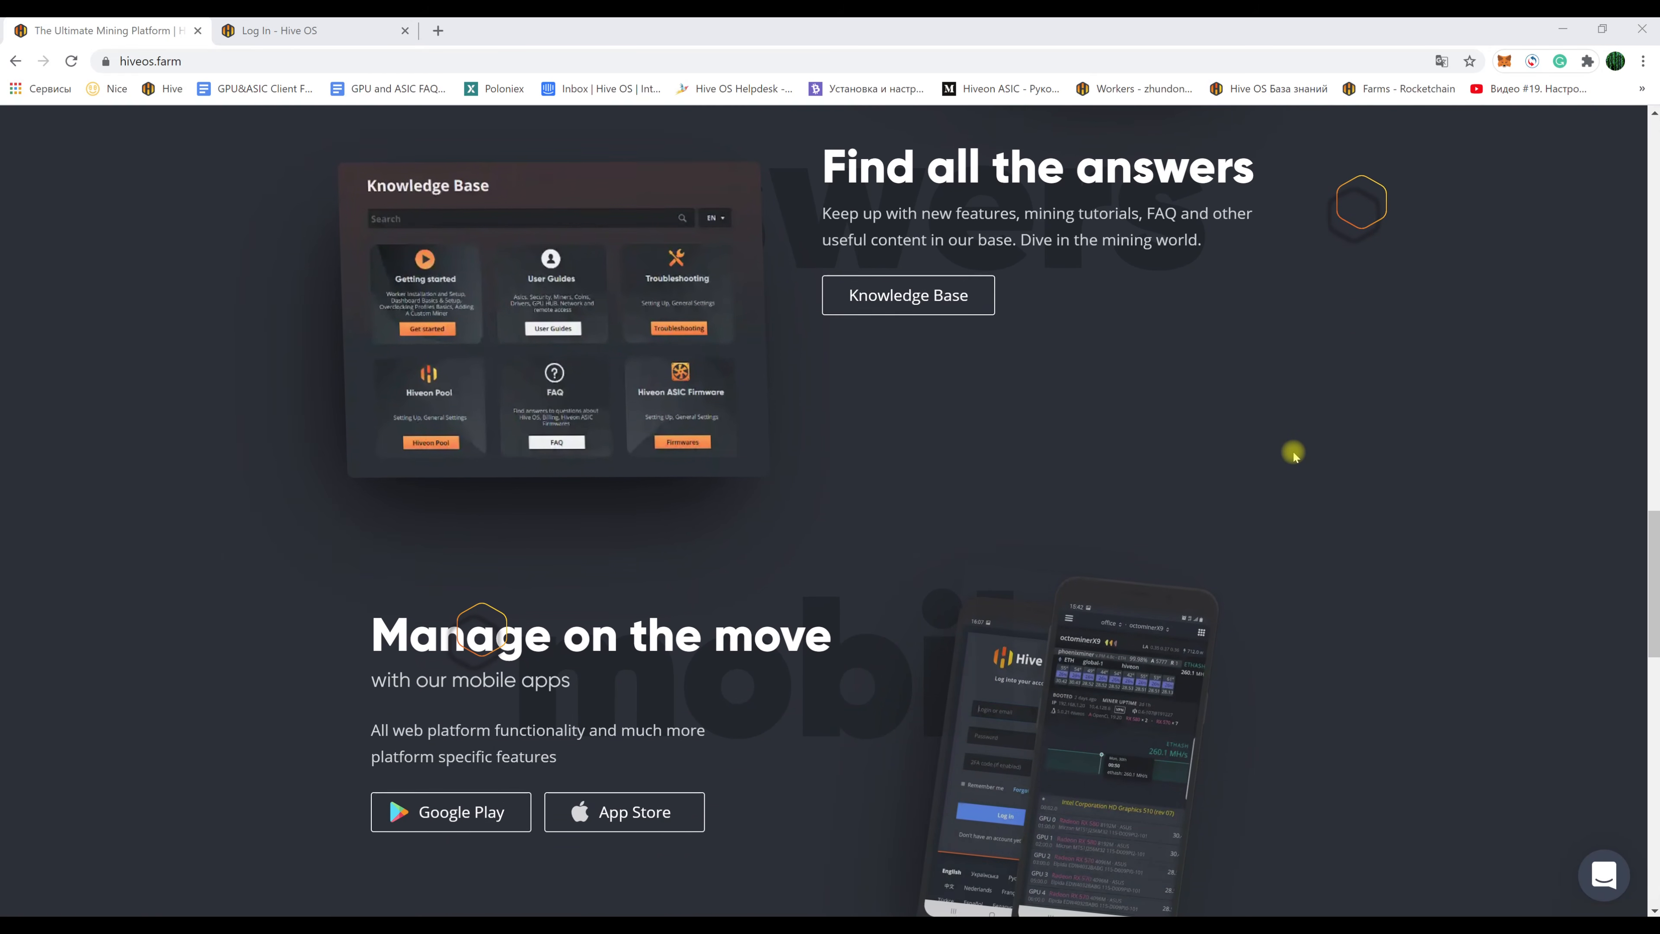
scroll(1294, 455, down, 6)
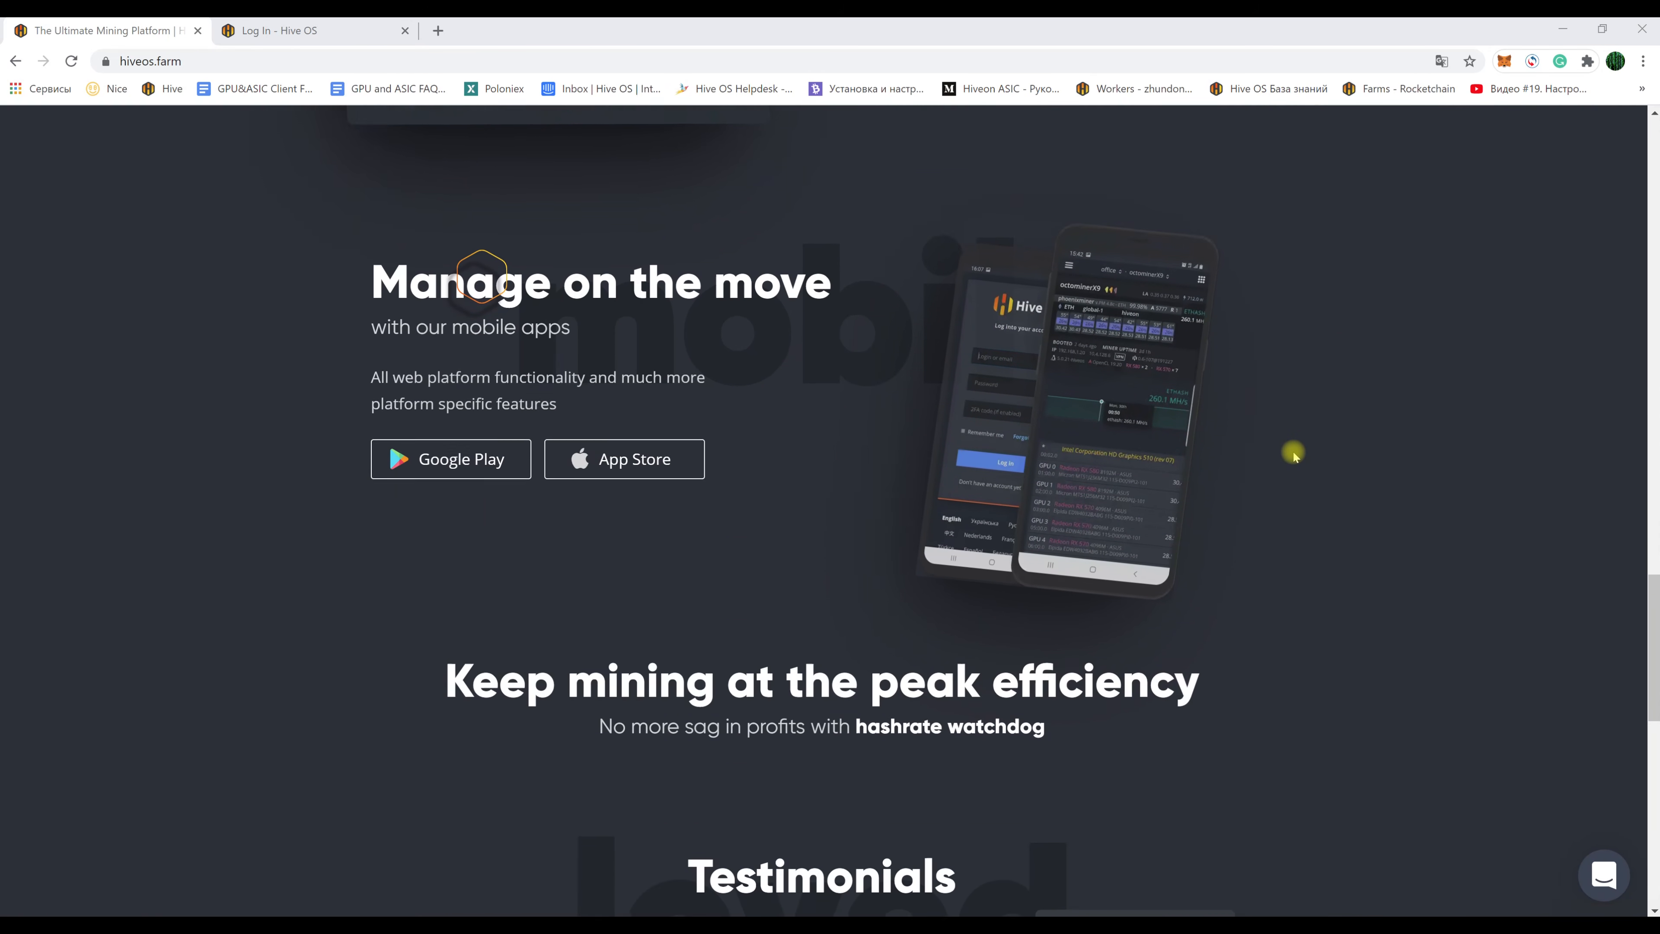
scroll(1294, 456, down, 4)
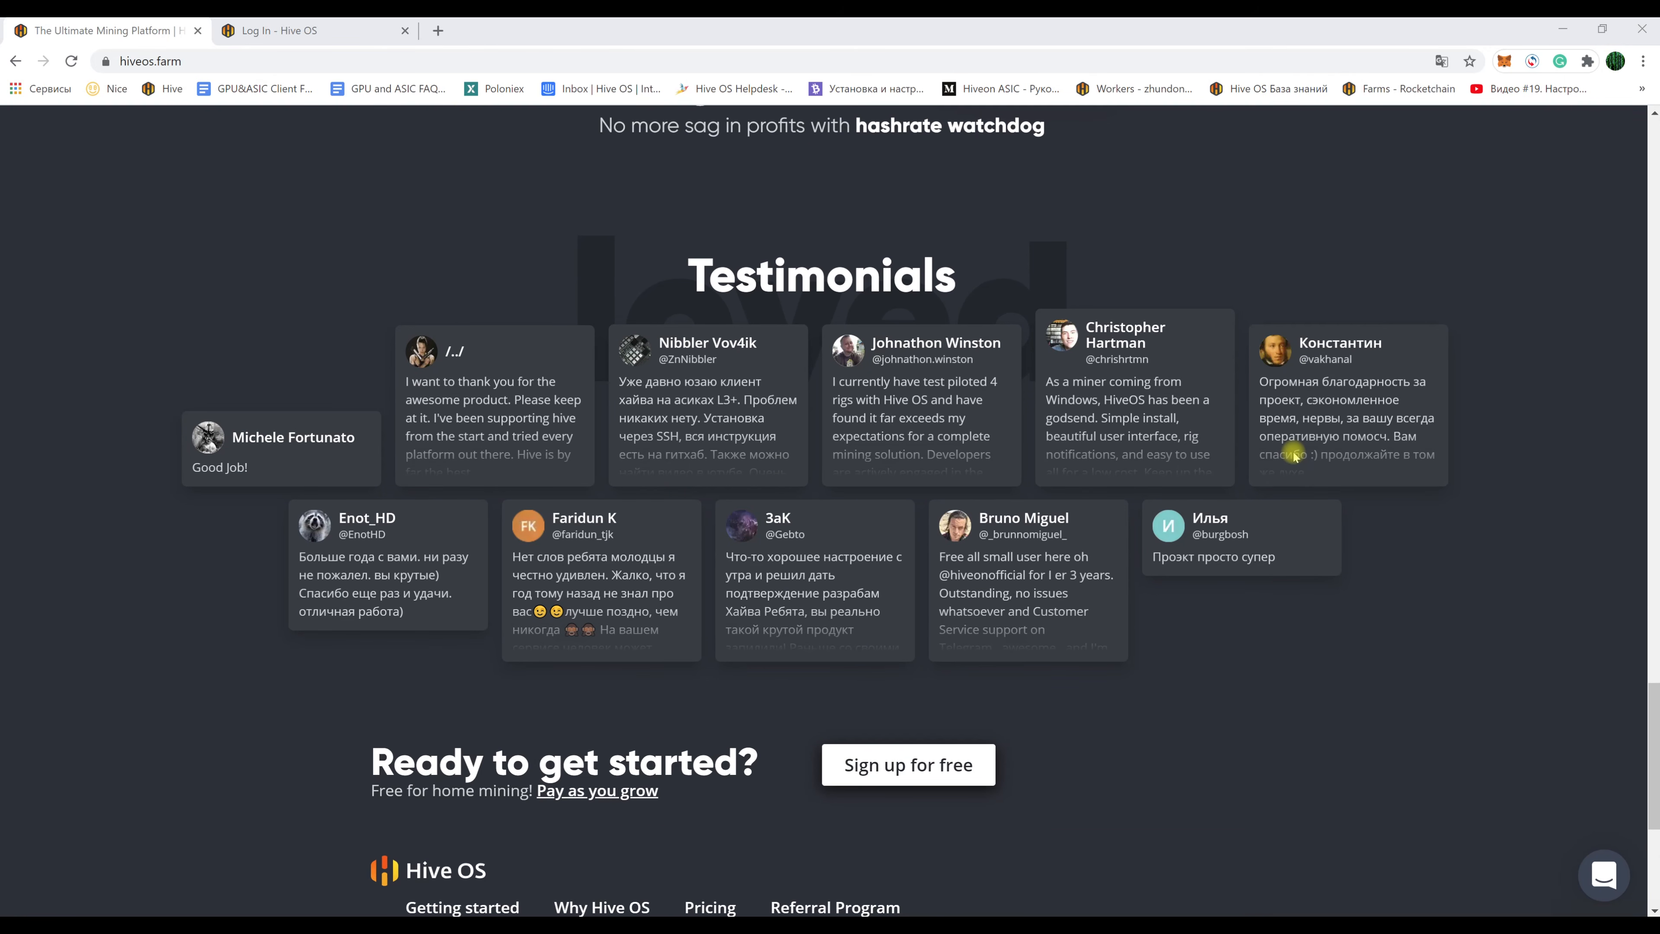
scroll(1294, 456, down, 6)
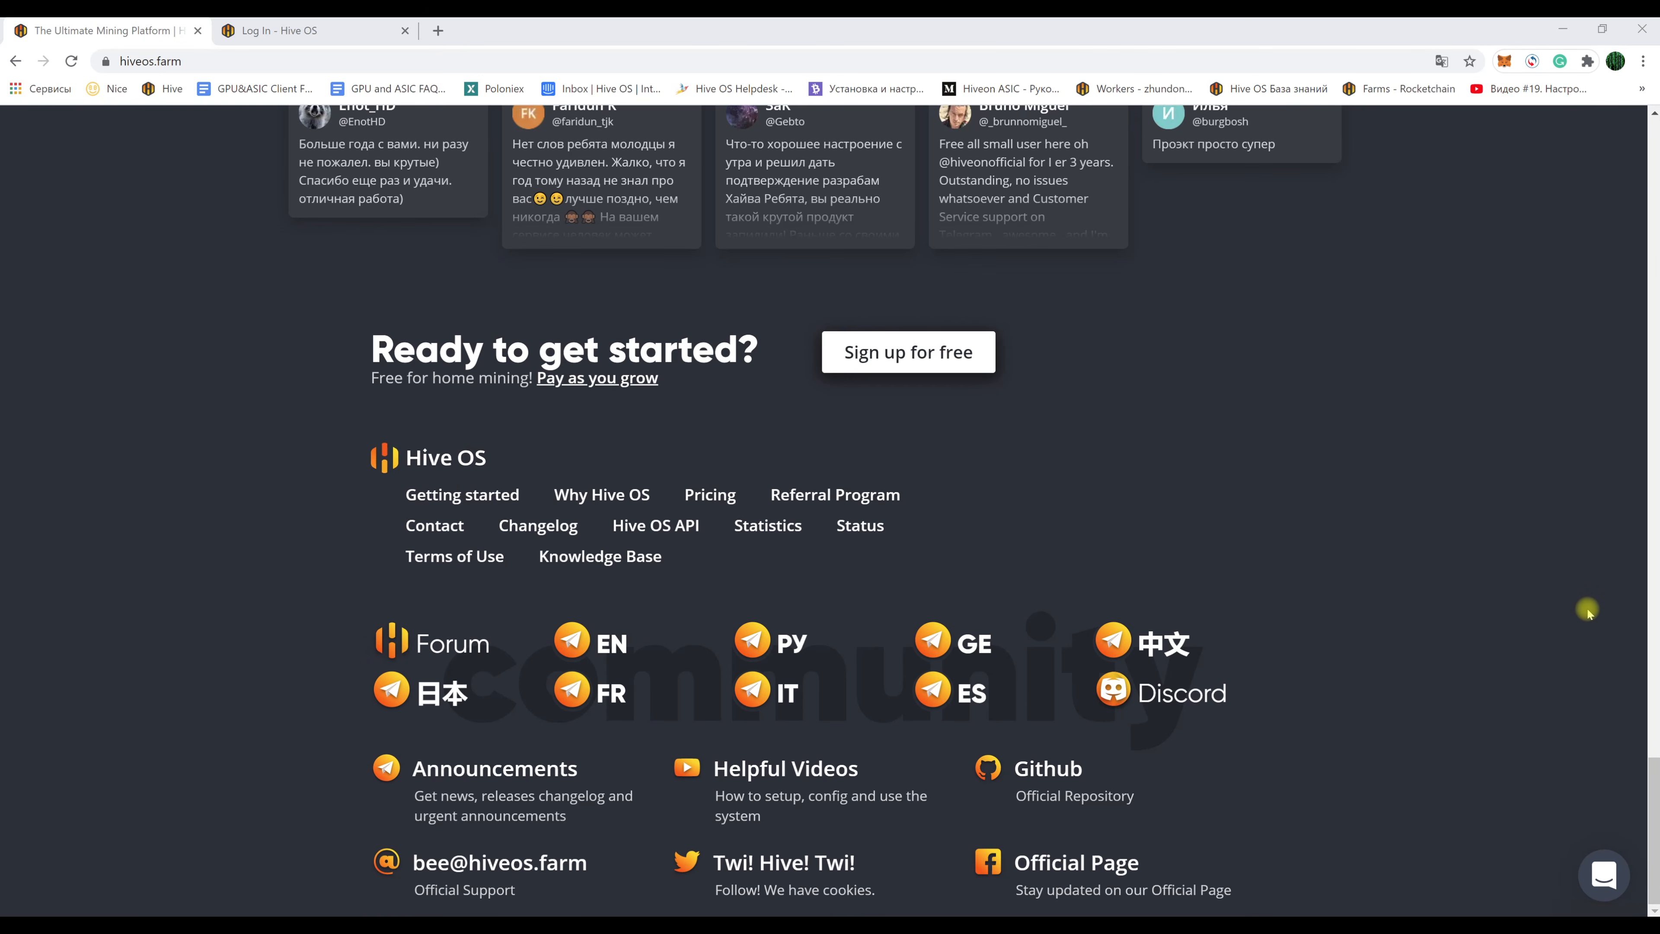
drag(1651, 807, 1651, 166)
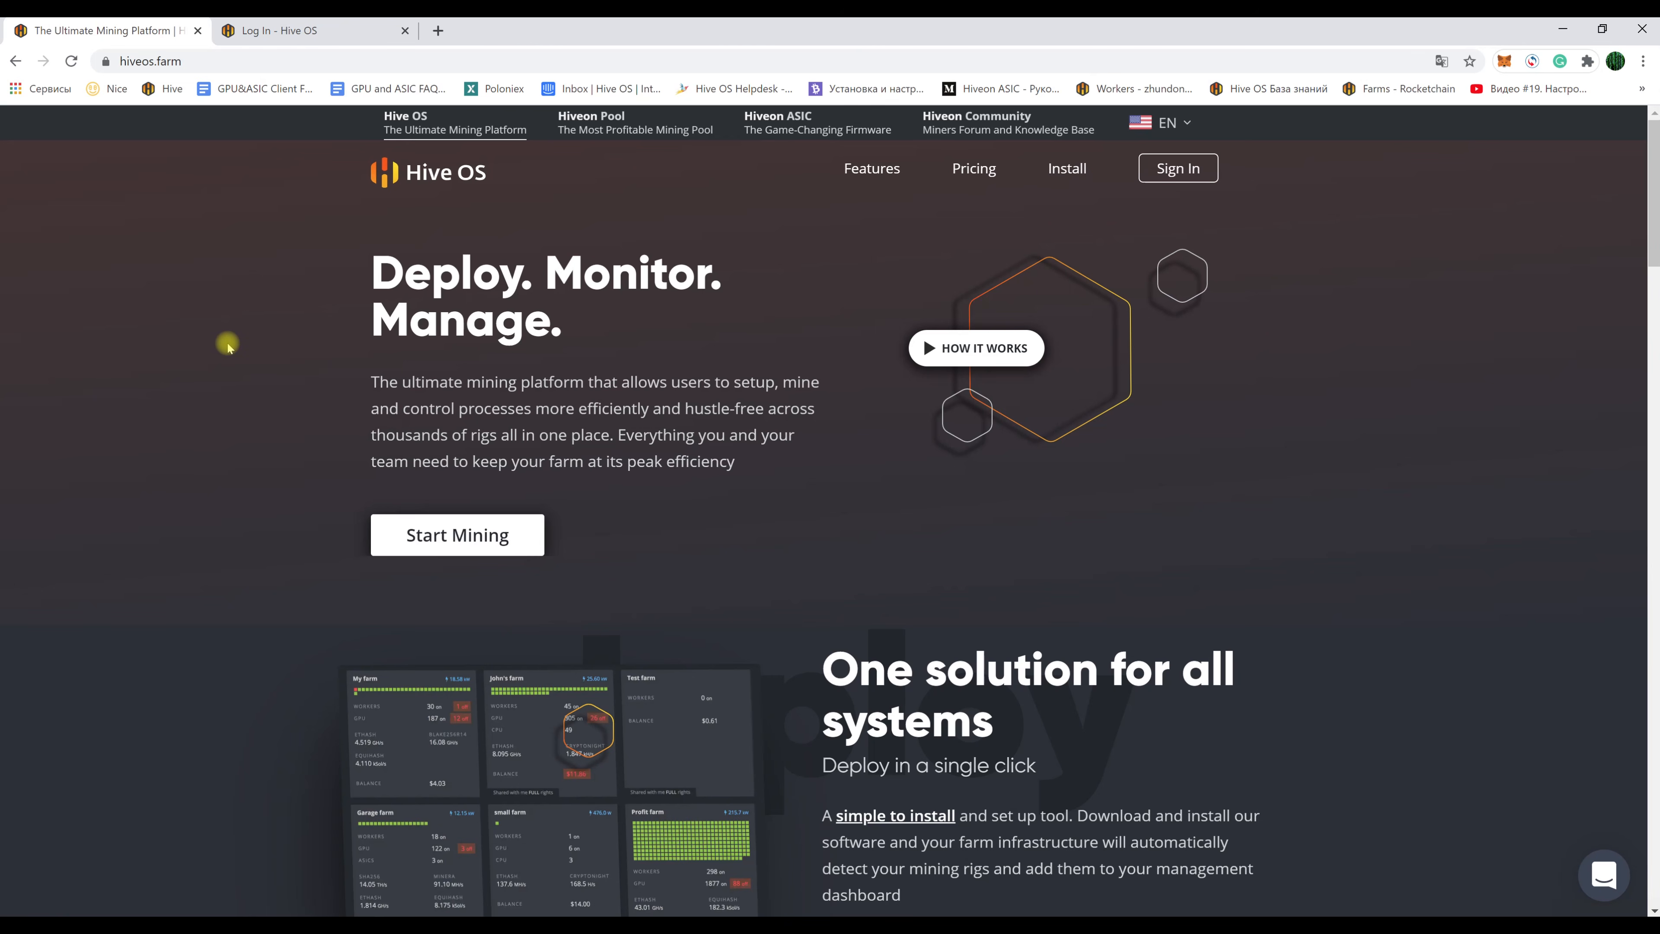
- Open the new account registration form on hiveos.farm and fill in the email address and login name
click(149, 63)
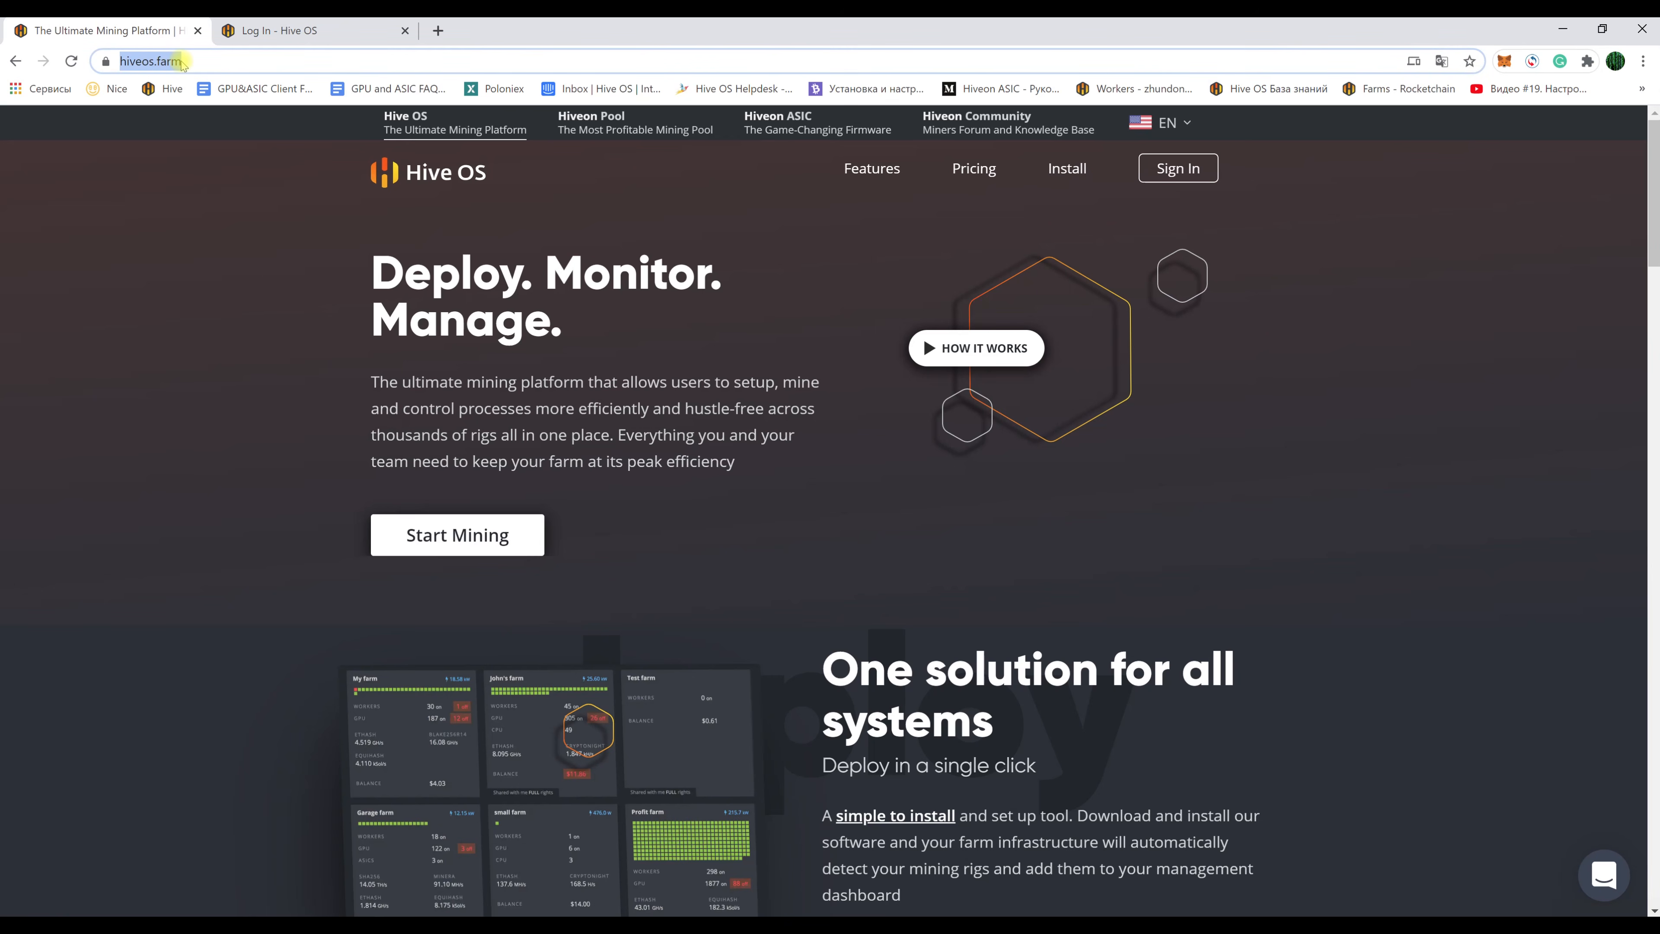
click(195, 304)
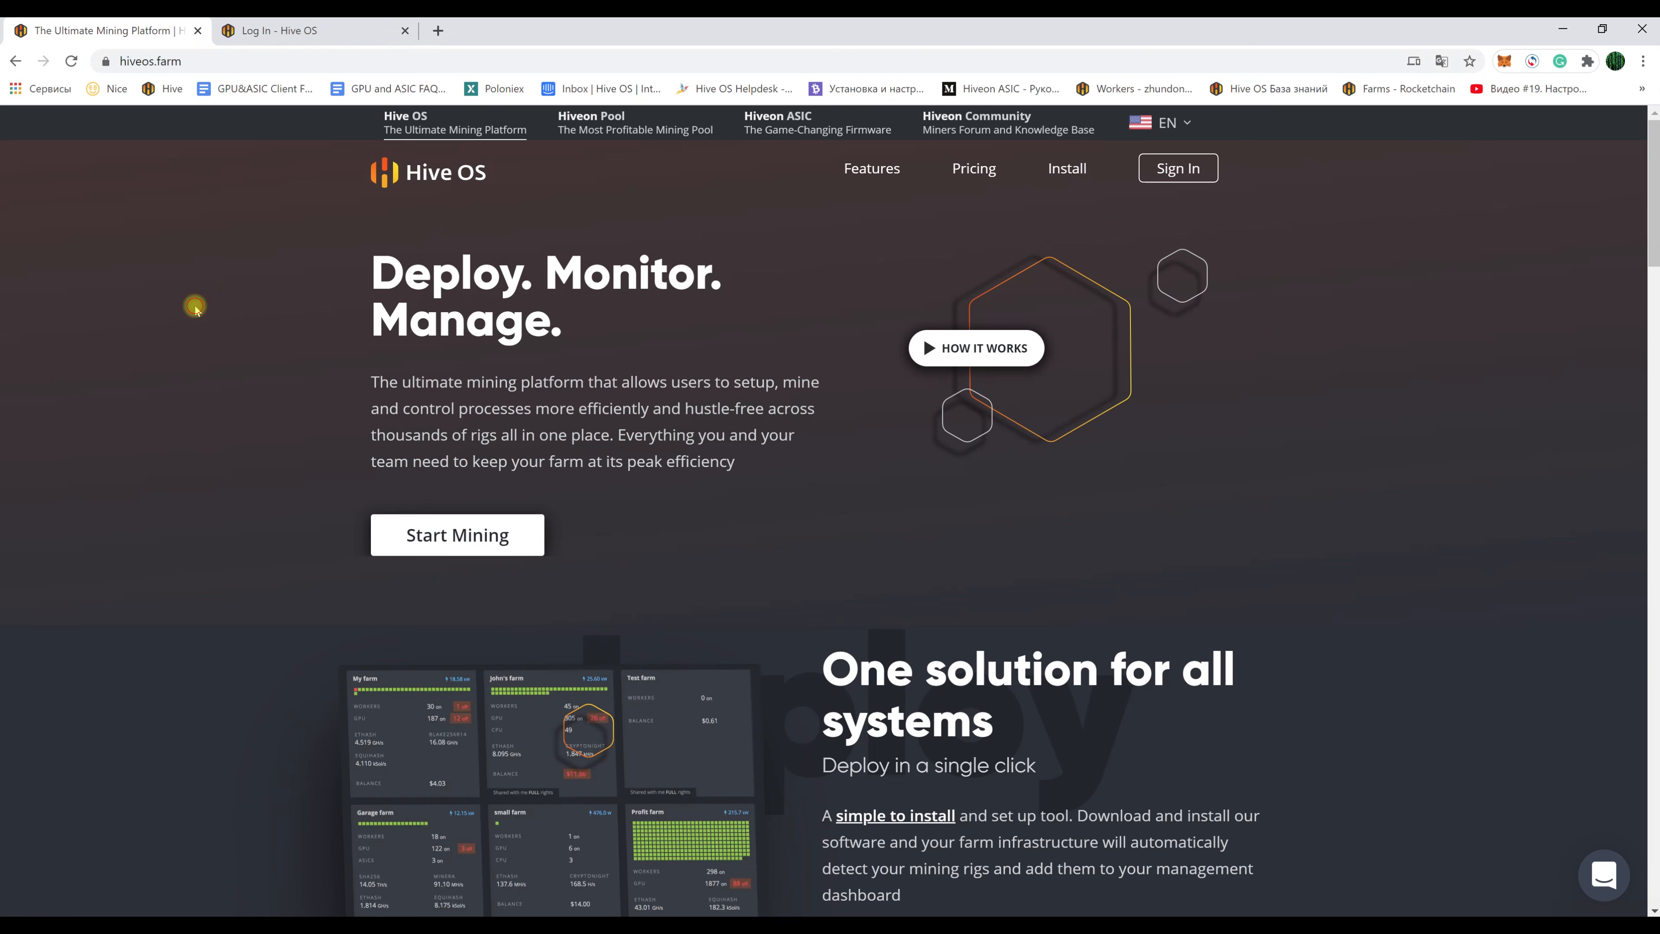
click(456, 541)
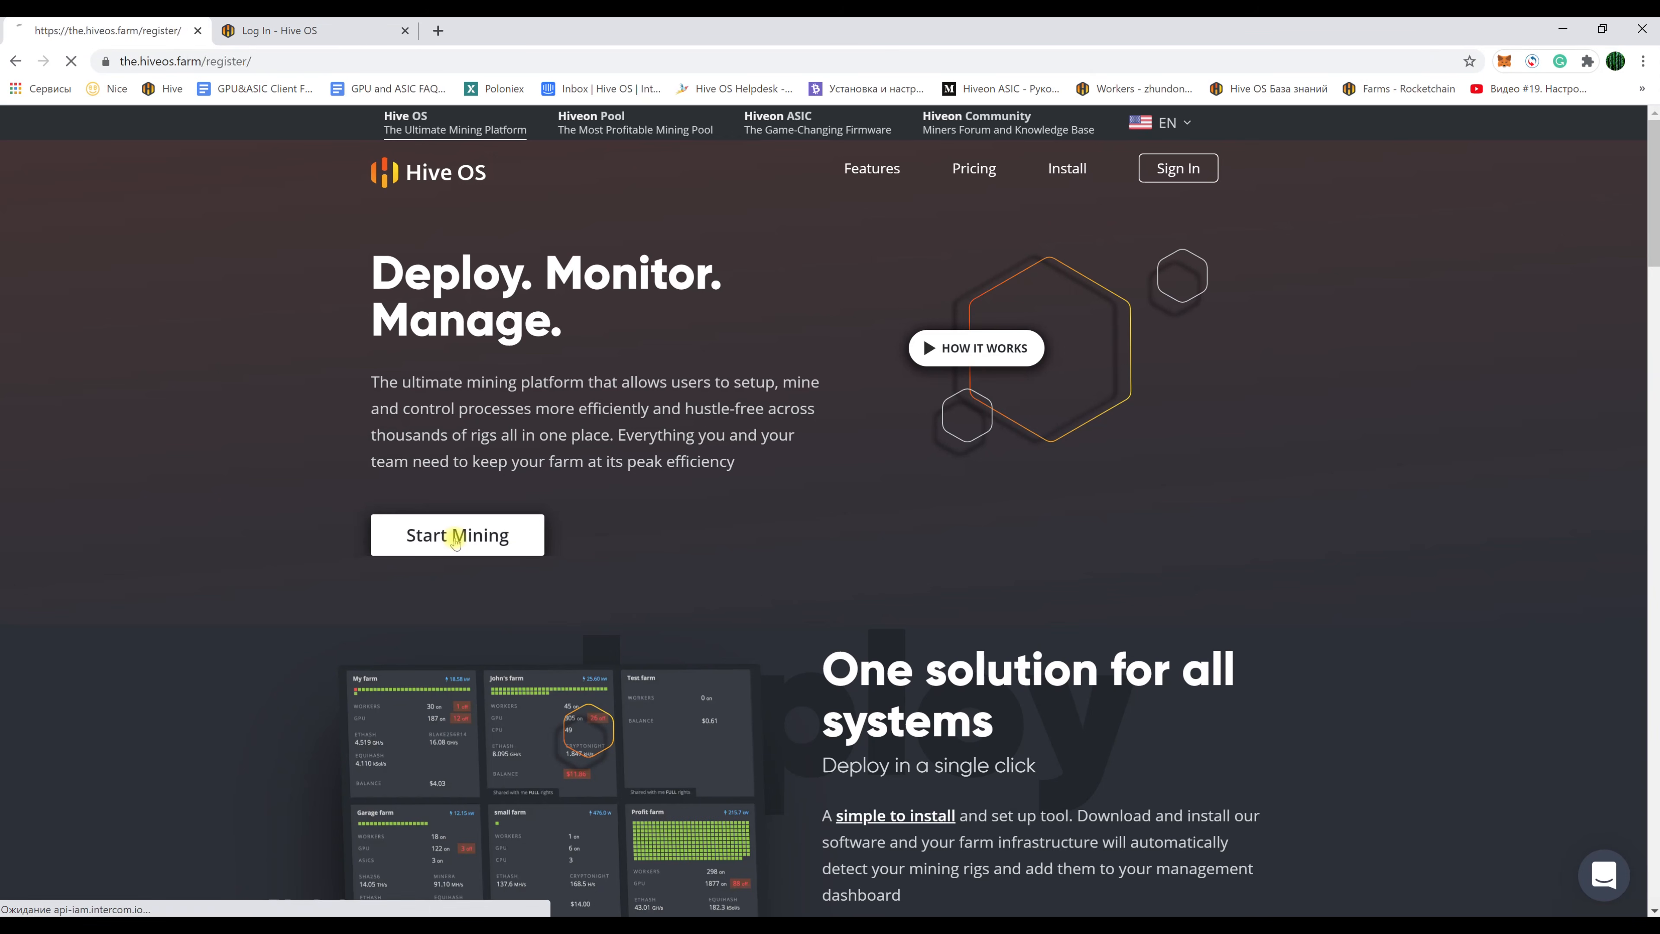
click(763, 357)
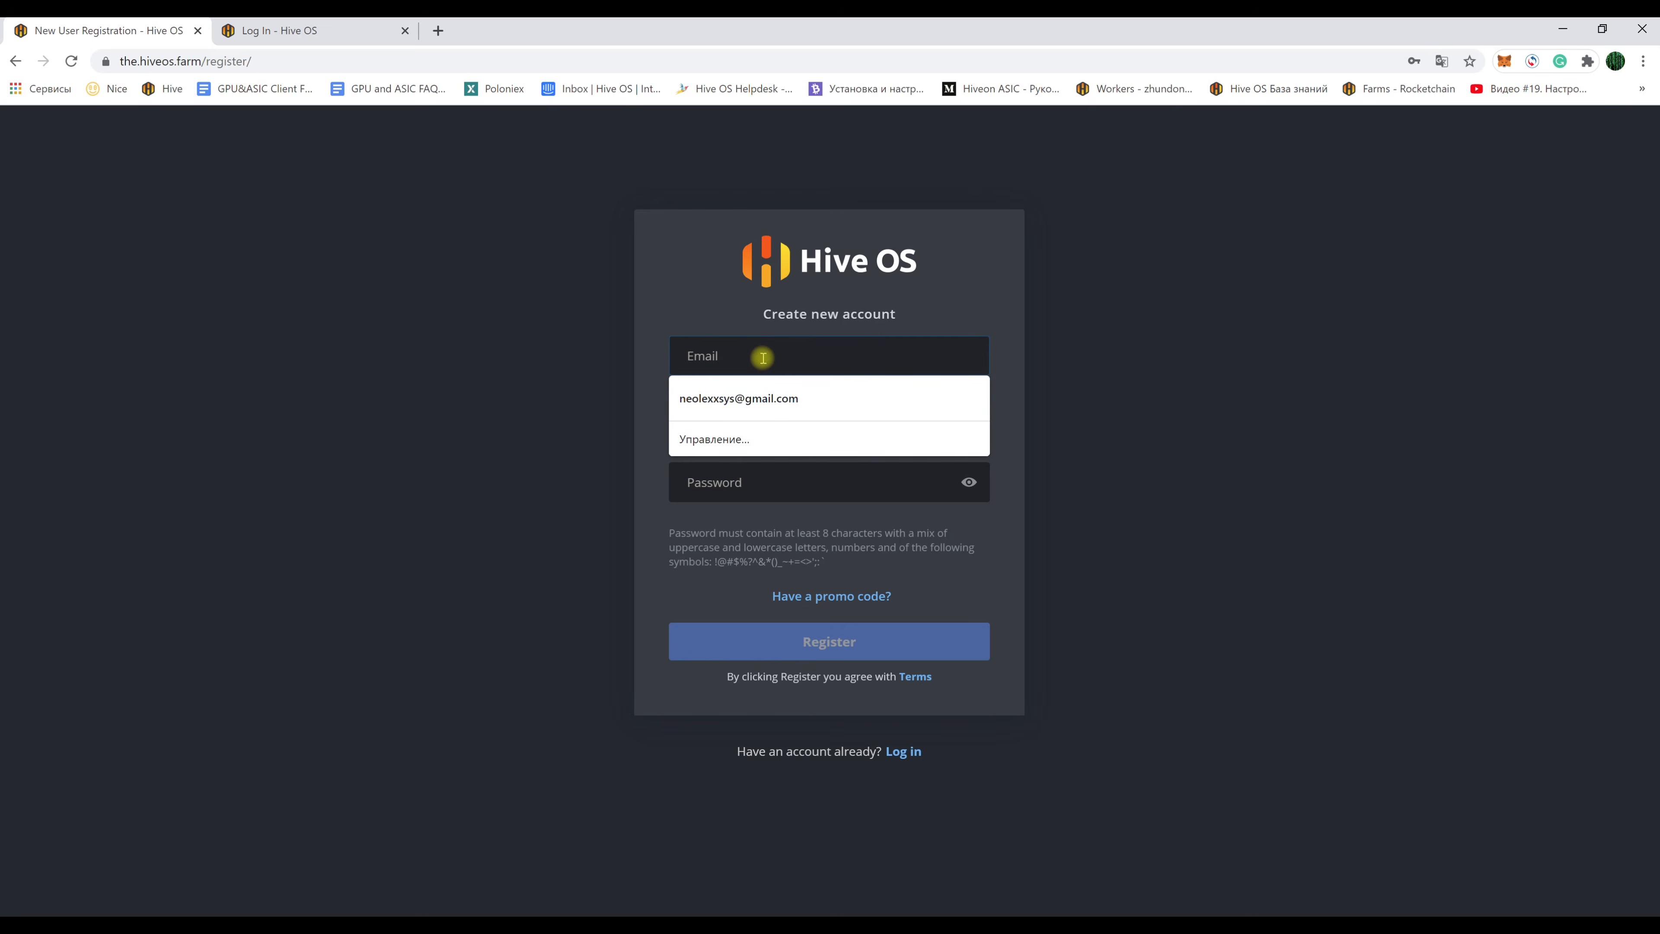
click(759, 397)
click(747, 423)
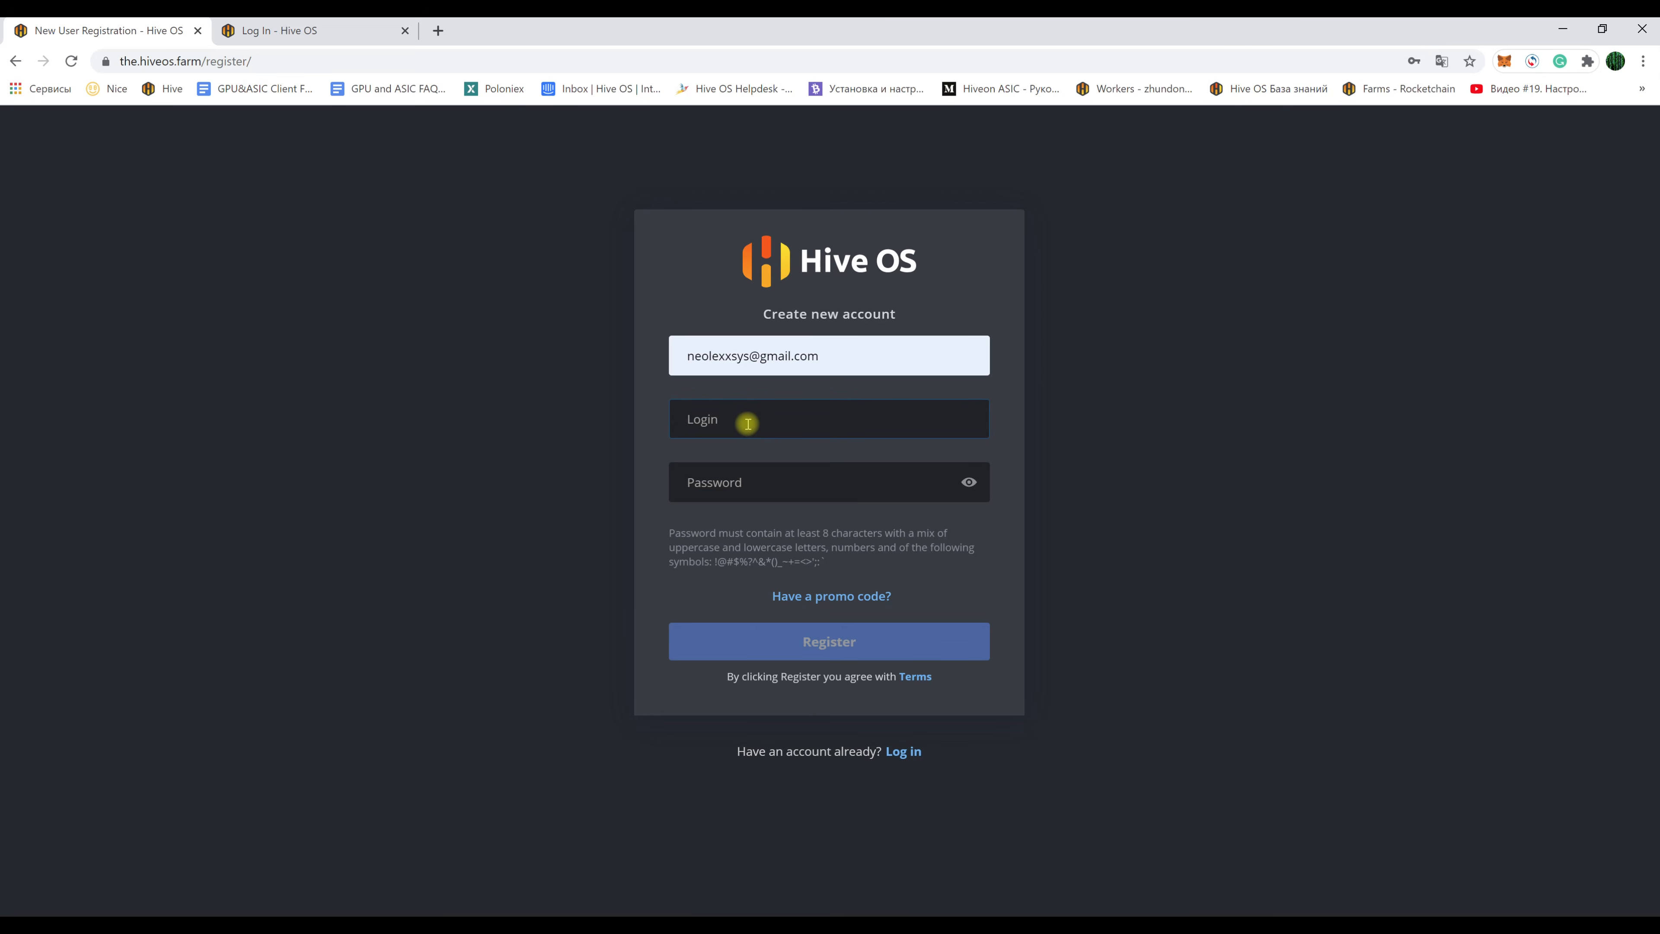
text(Neolexx)
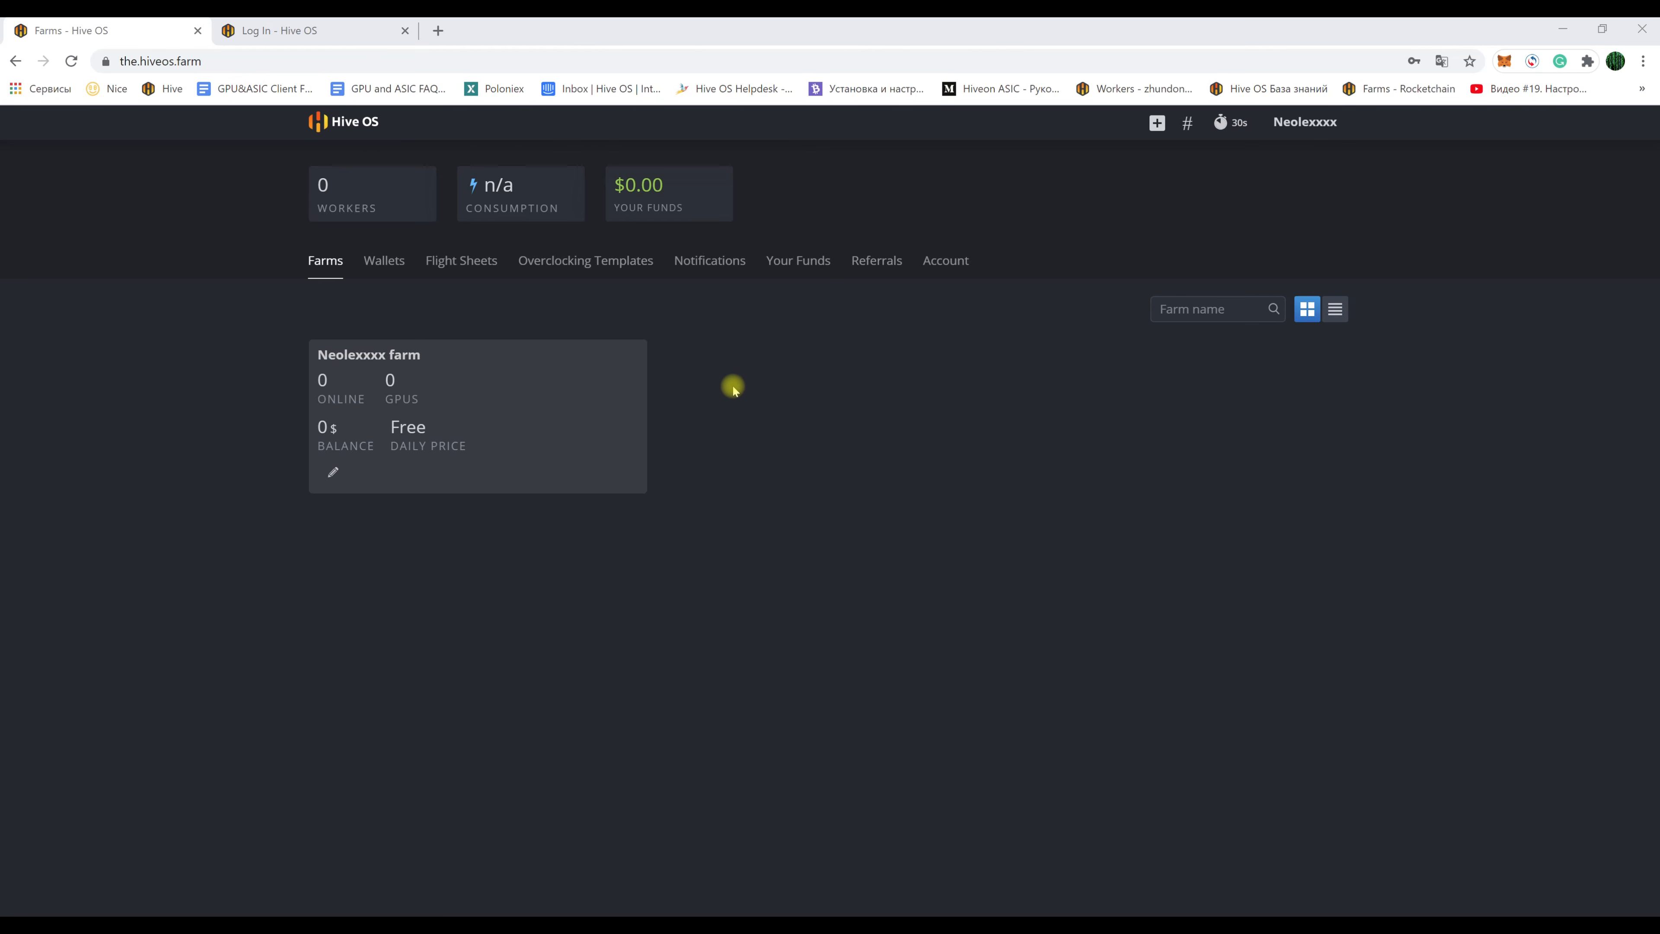
- View the default farm's workers page and return to the list of farms
click(374, 353)
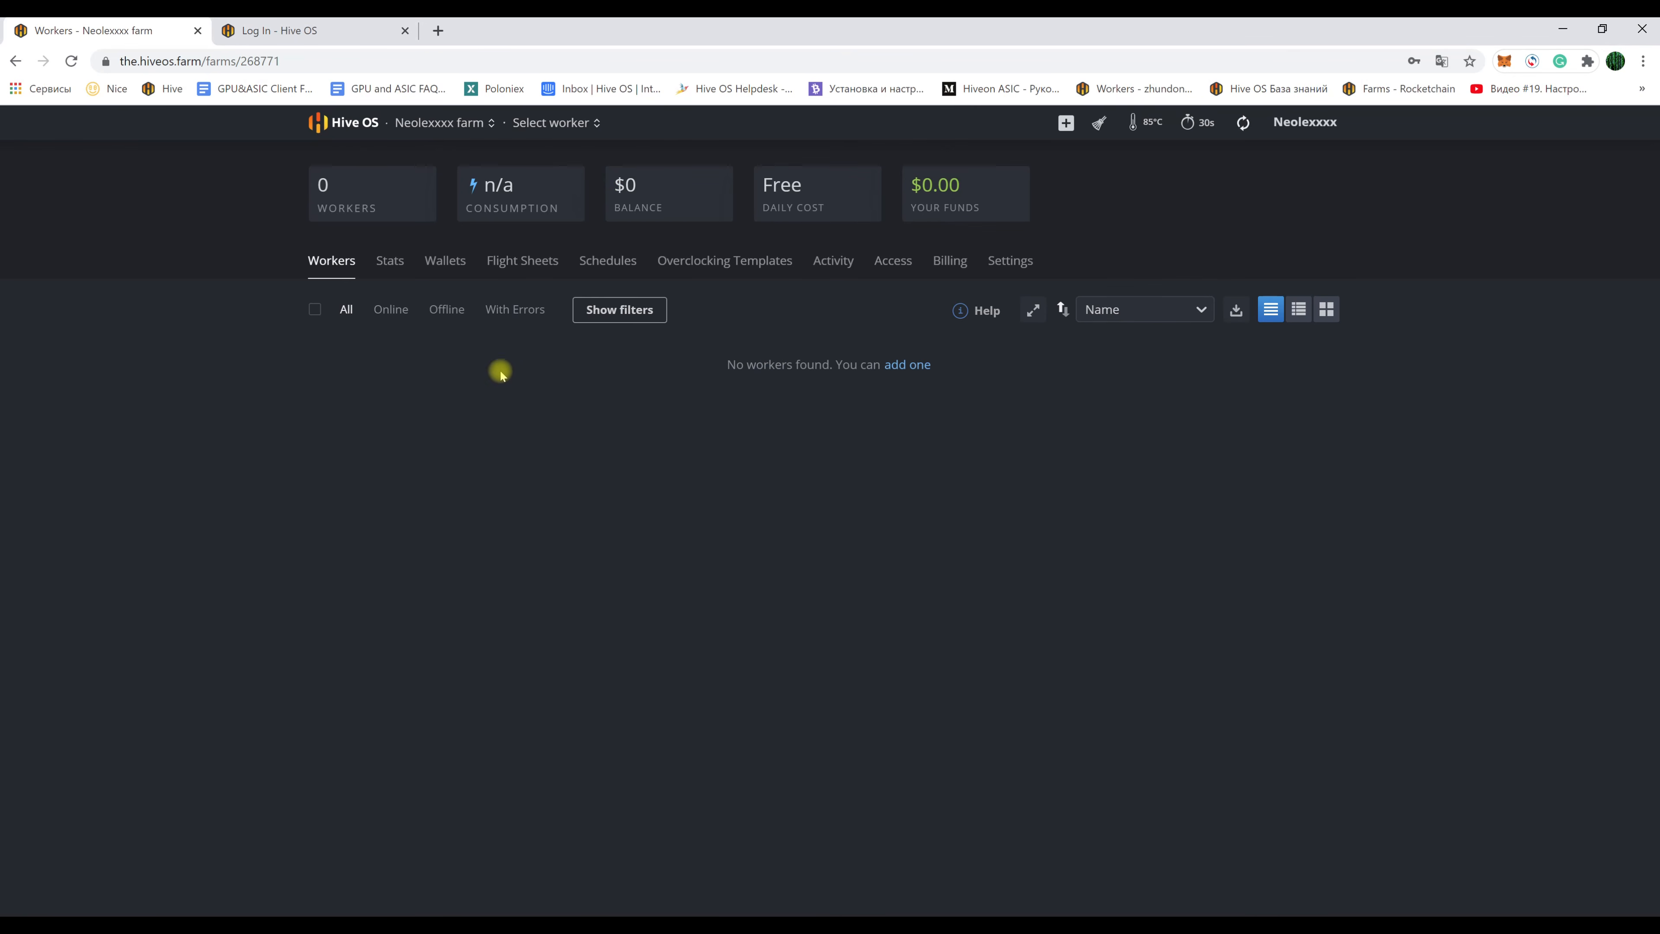
click(428, 126)
click(362, 124)
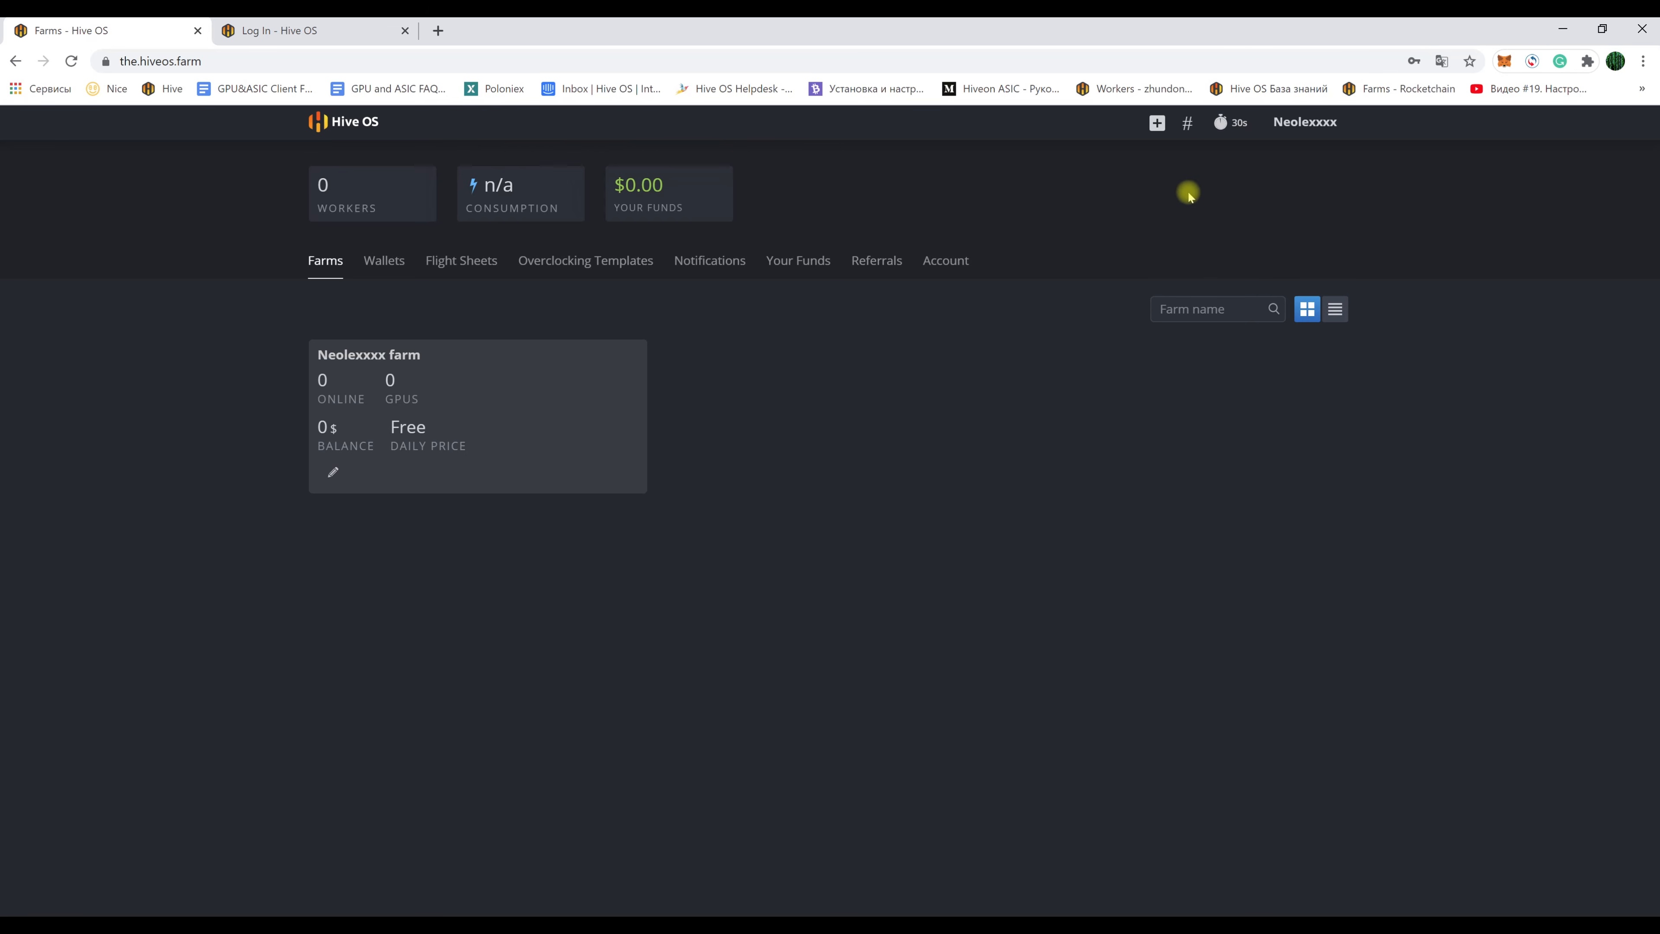
- Start creating a new farm and name it Farm 1
click(1157, 124)
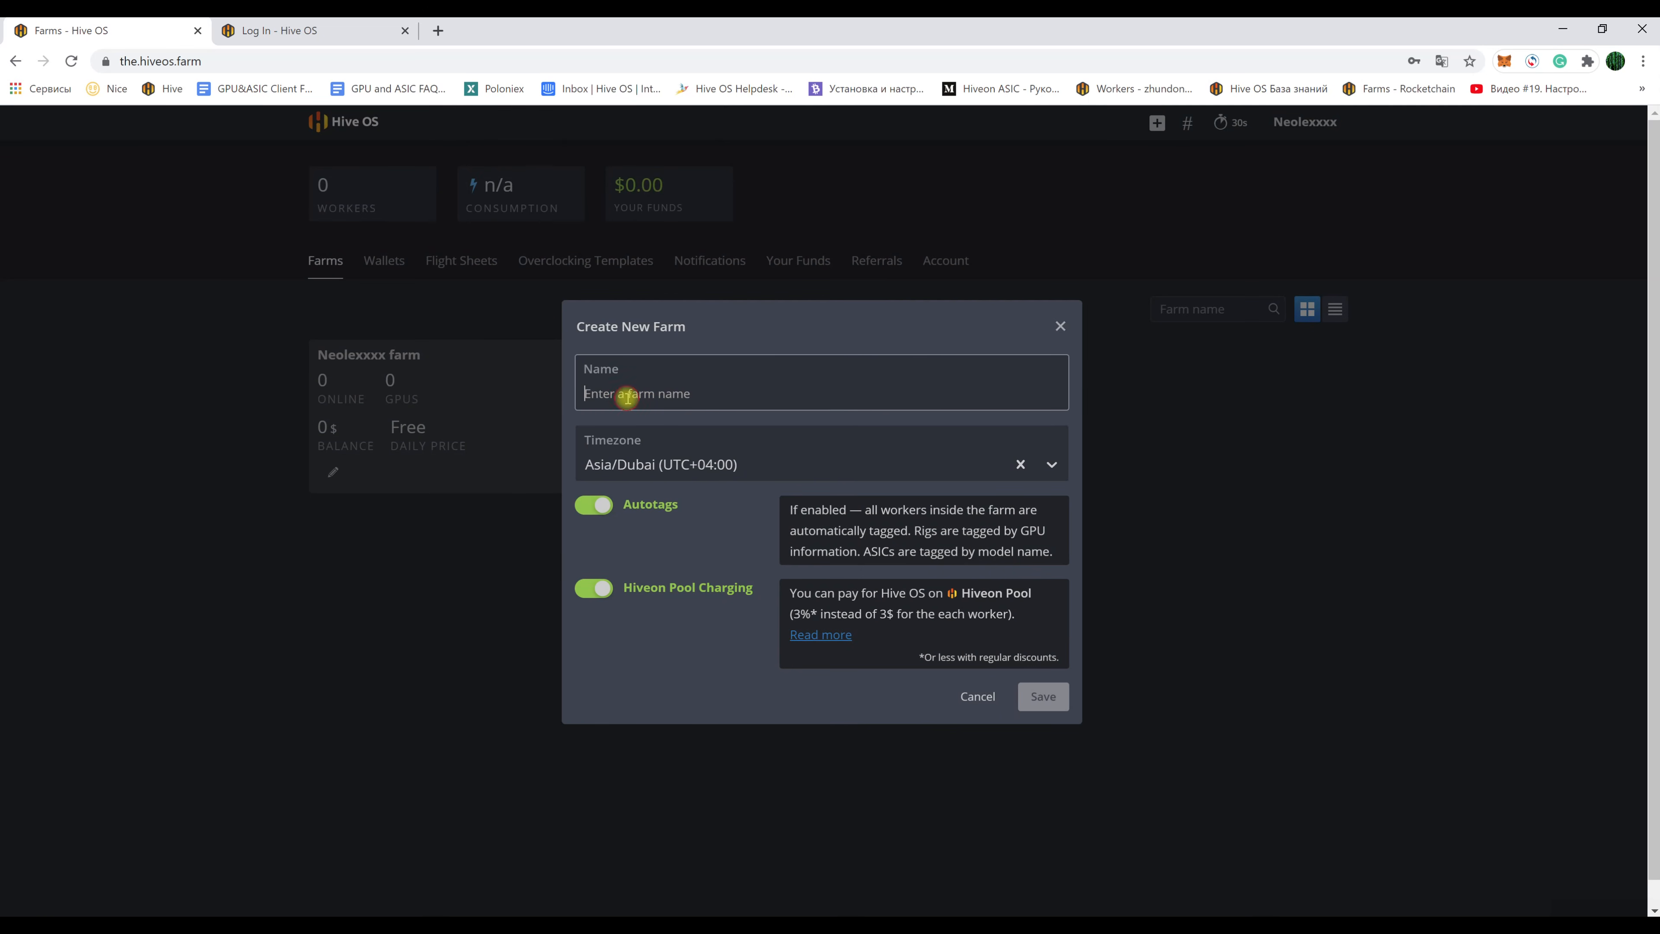
text(АФ)
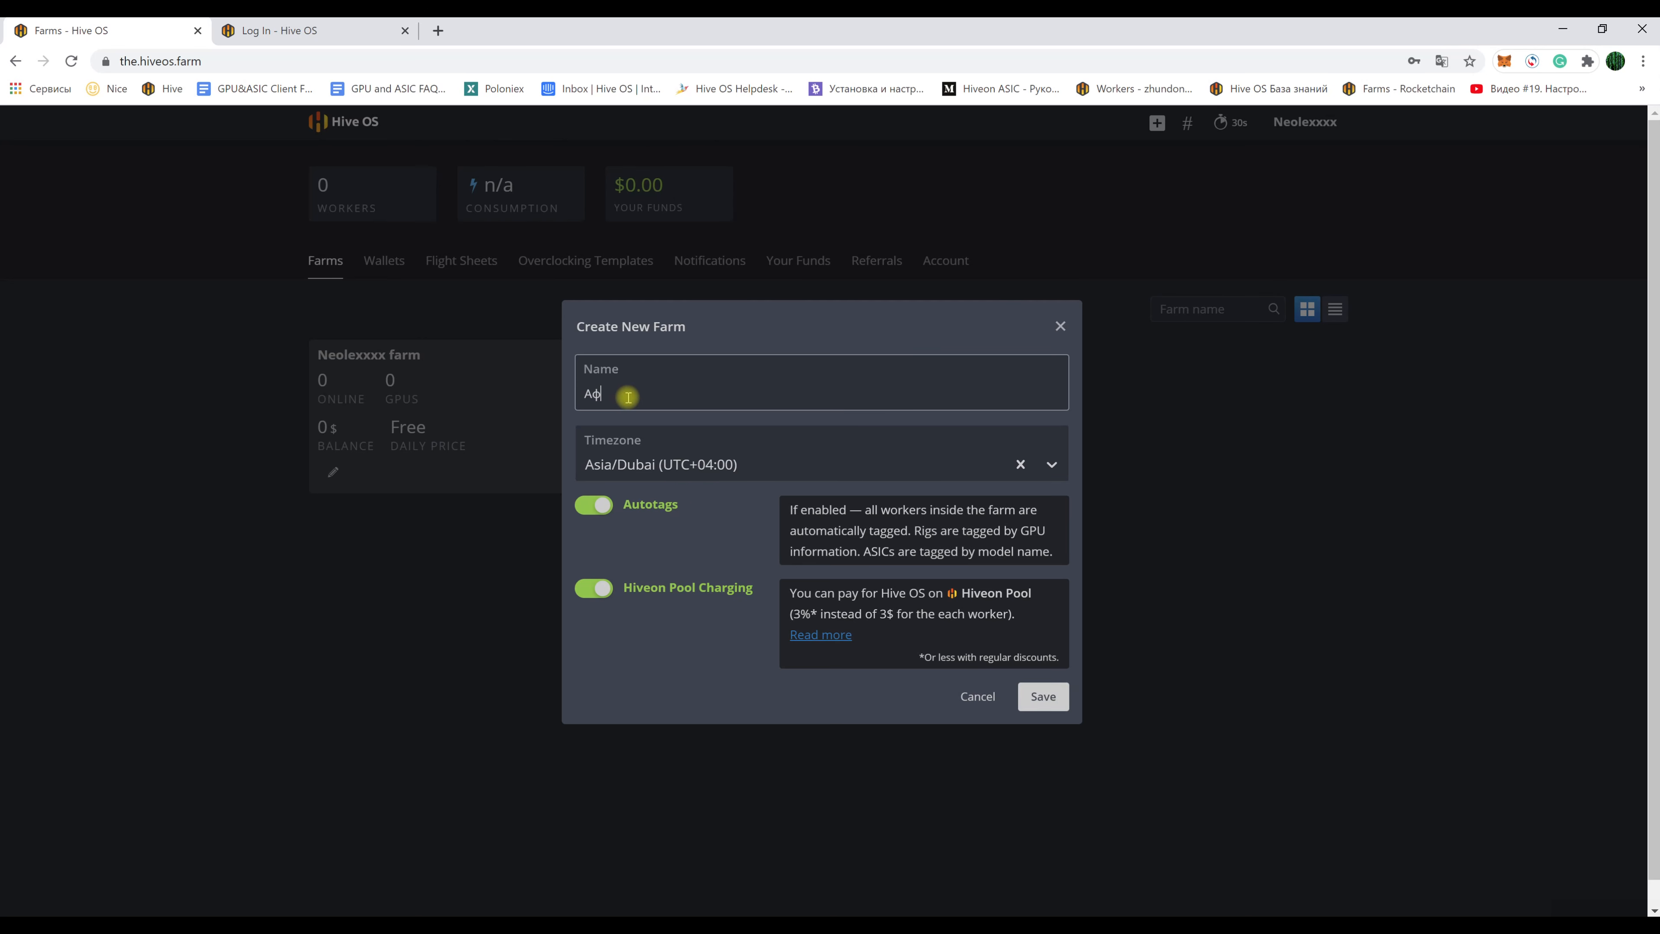
key(BackSpace)
key(BackSpace)
text(FArm 1)
key(Left)
key(Left)
key(Left)
key(Left)
key(BackSpace)
text(a)
- Look through the timezone options and read the Hiveon Pool Charging note in the new farm's settings
click(808, 466)
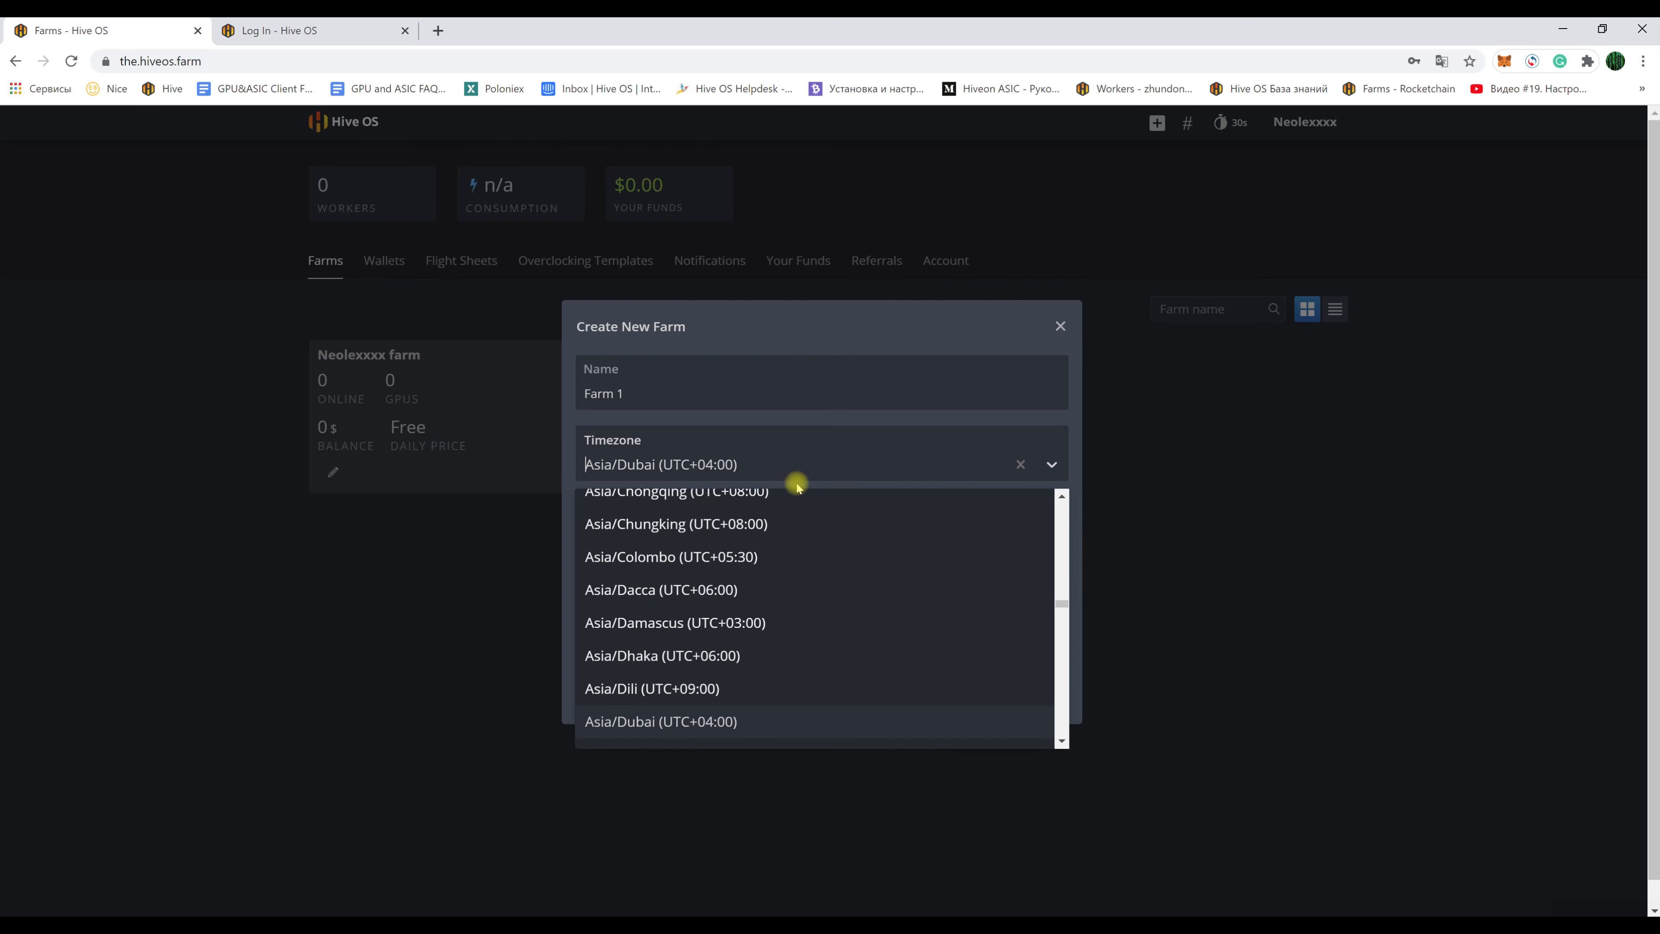
scroll(771, 557, down, 8)
scroll(775, 559, down, 2)
scroll(777, 560, up, 5)
click(868, 334)
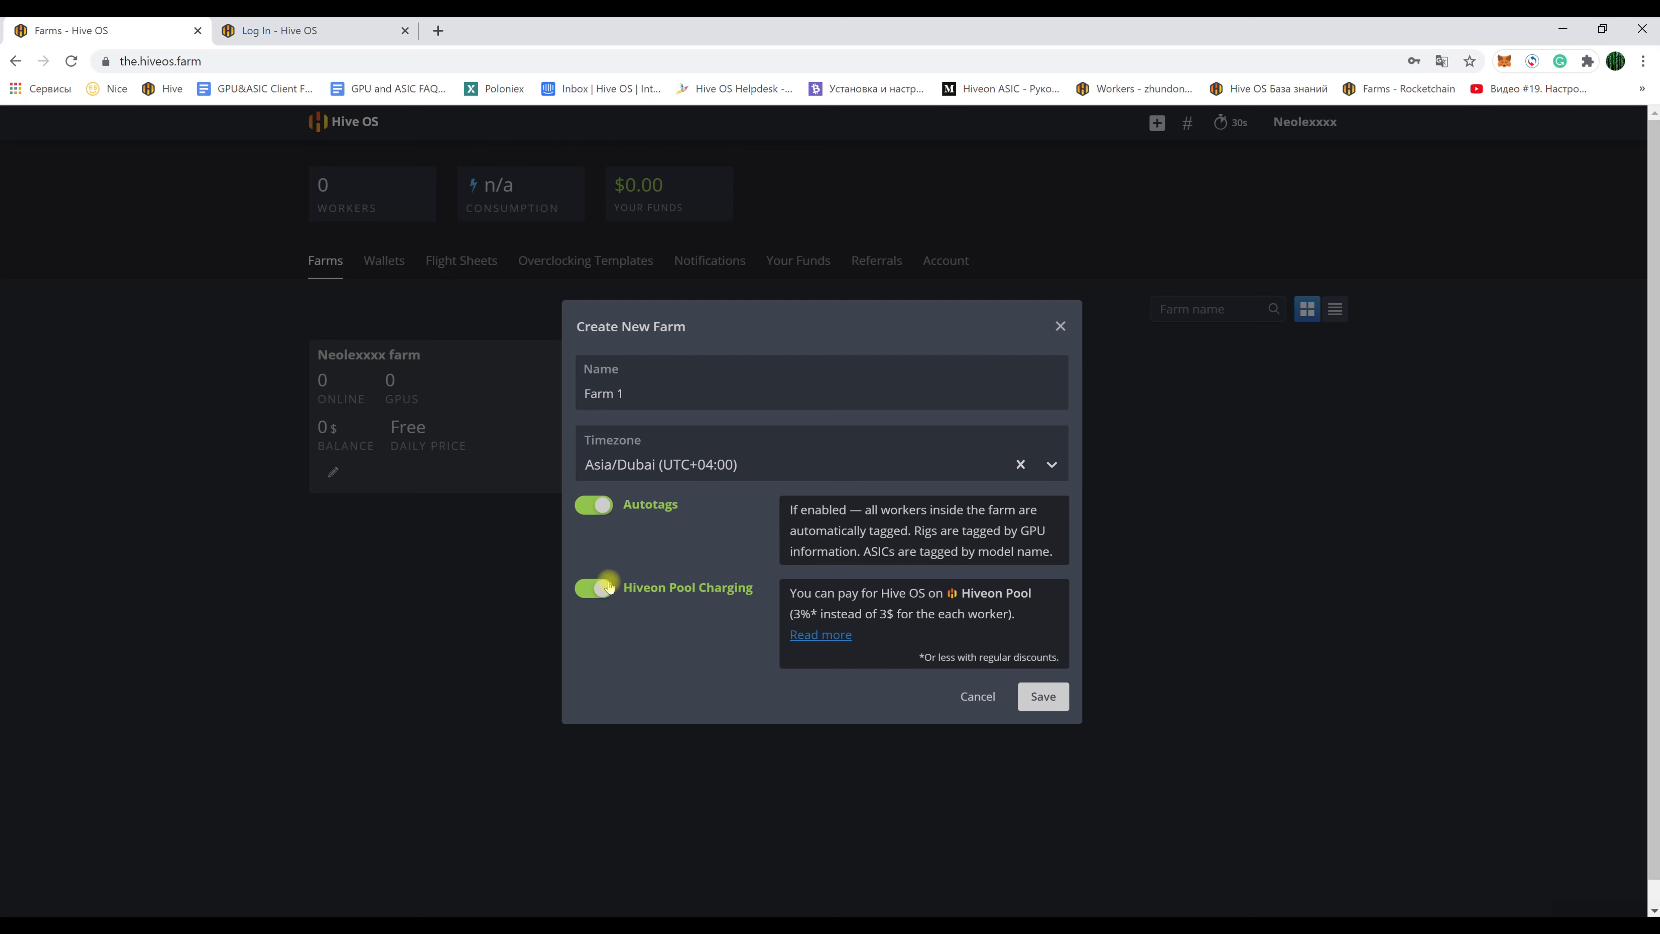
drag(793, 591, 1017, 628)
click(726, 535)
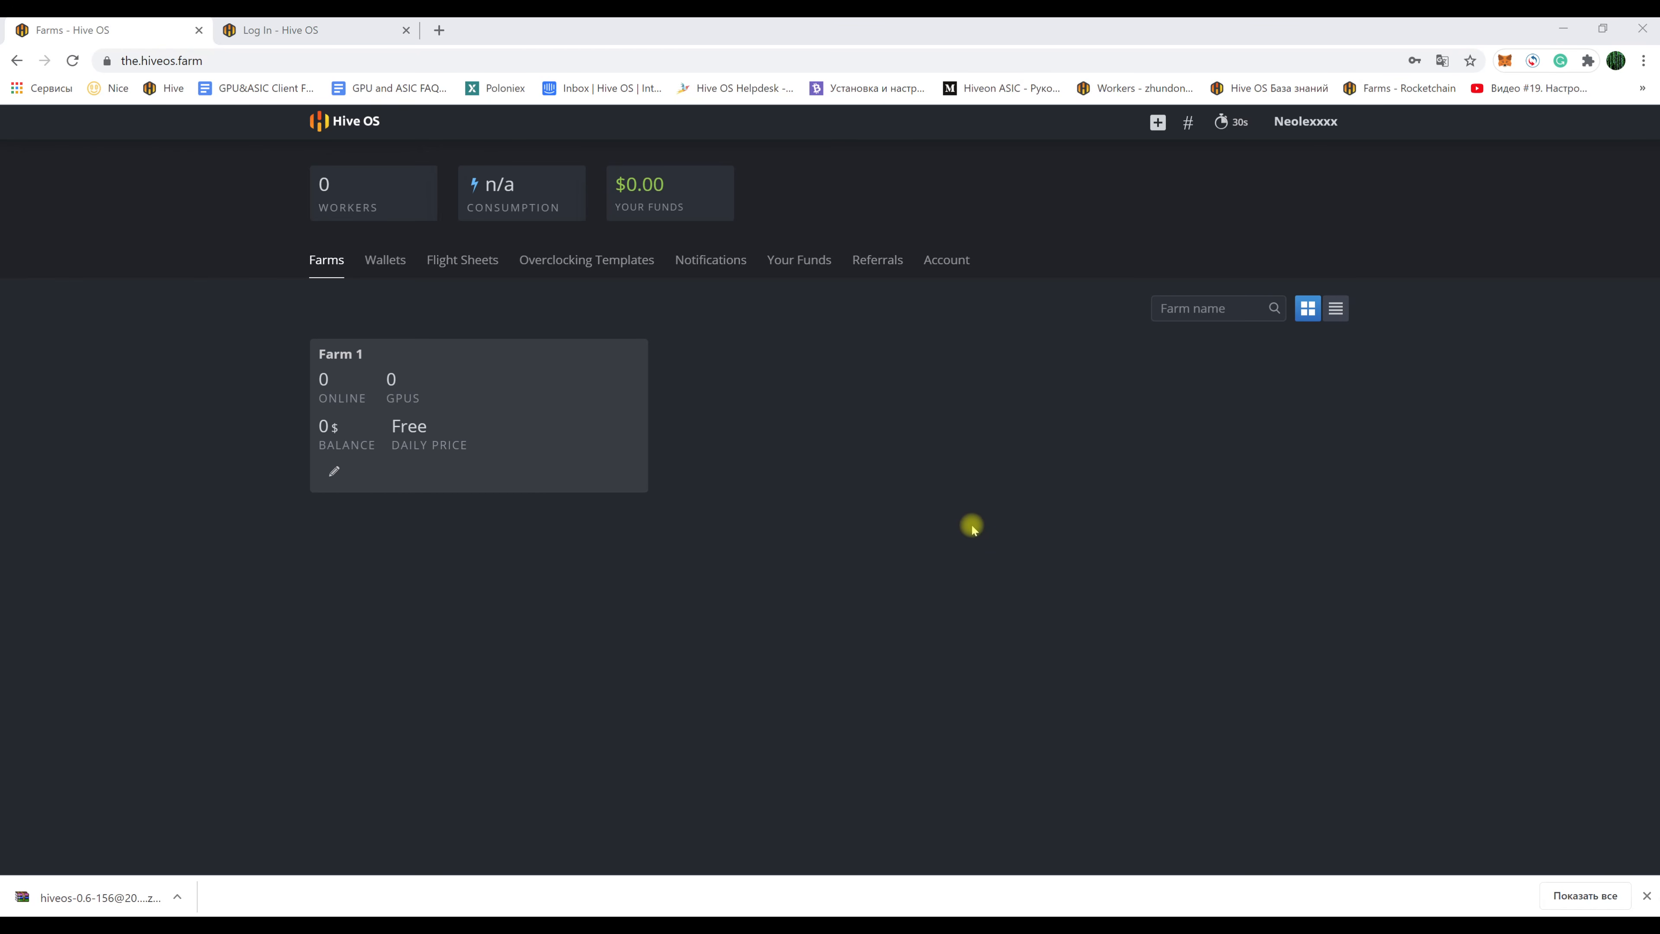
- Open Farm 1 and start adding a new worker with the GPU platform selected
click(340, 355)
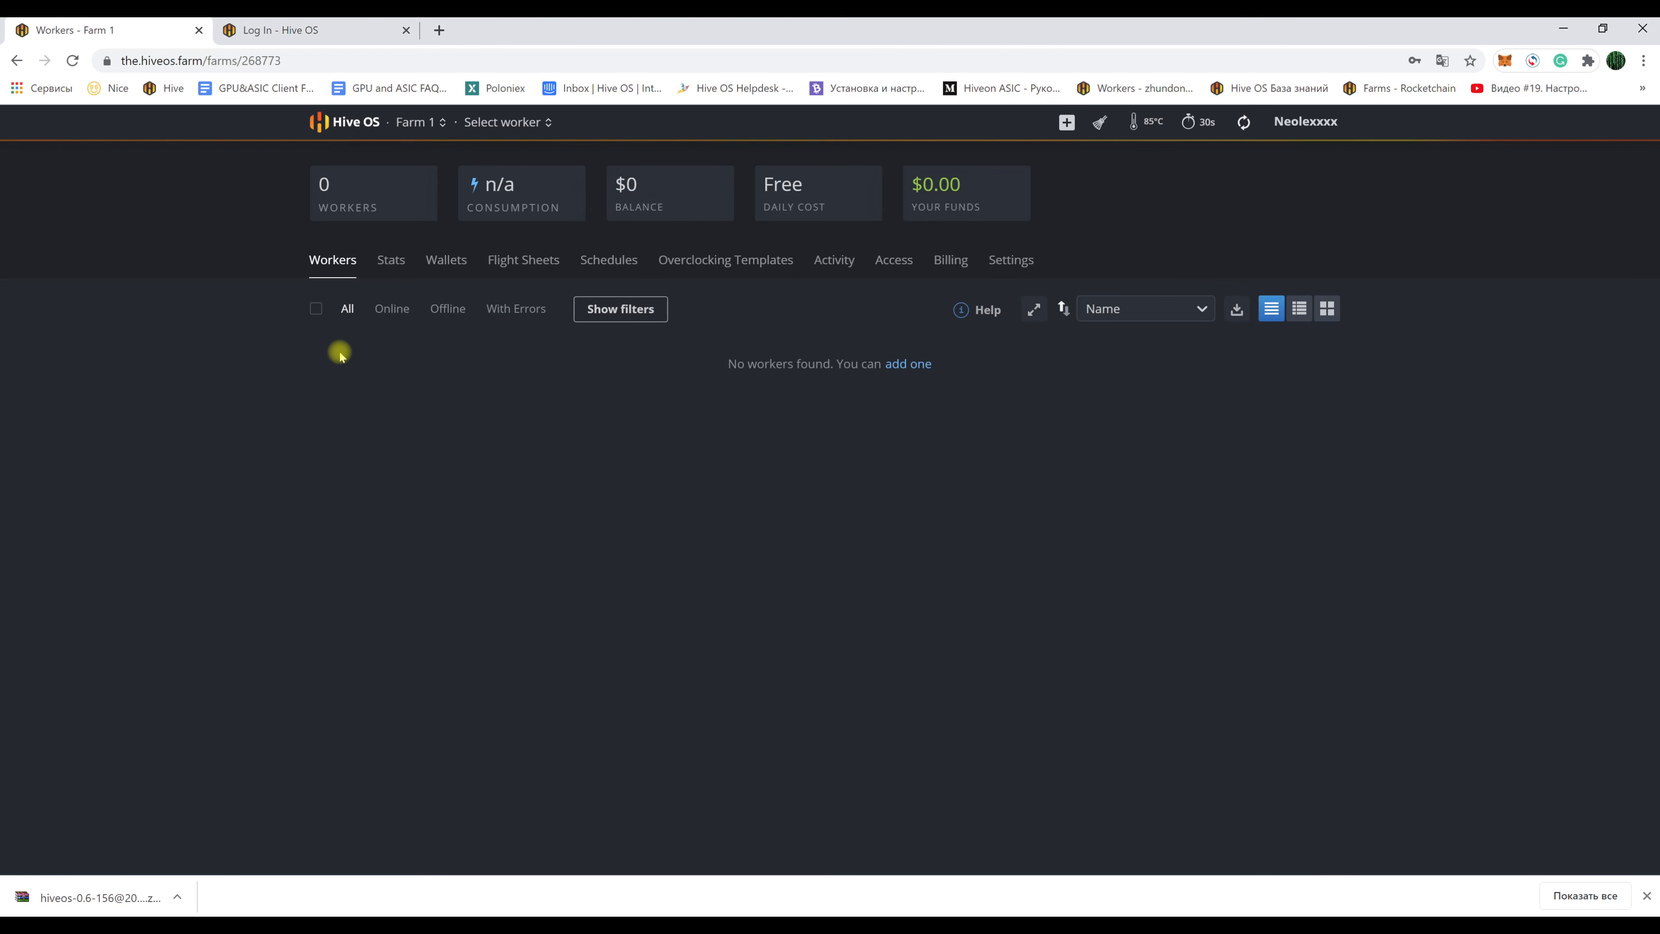
click(901, 367)
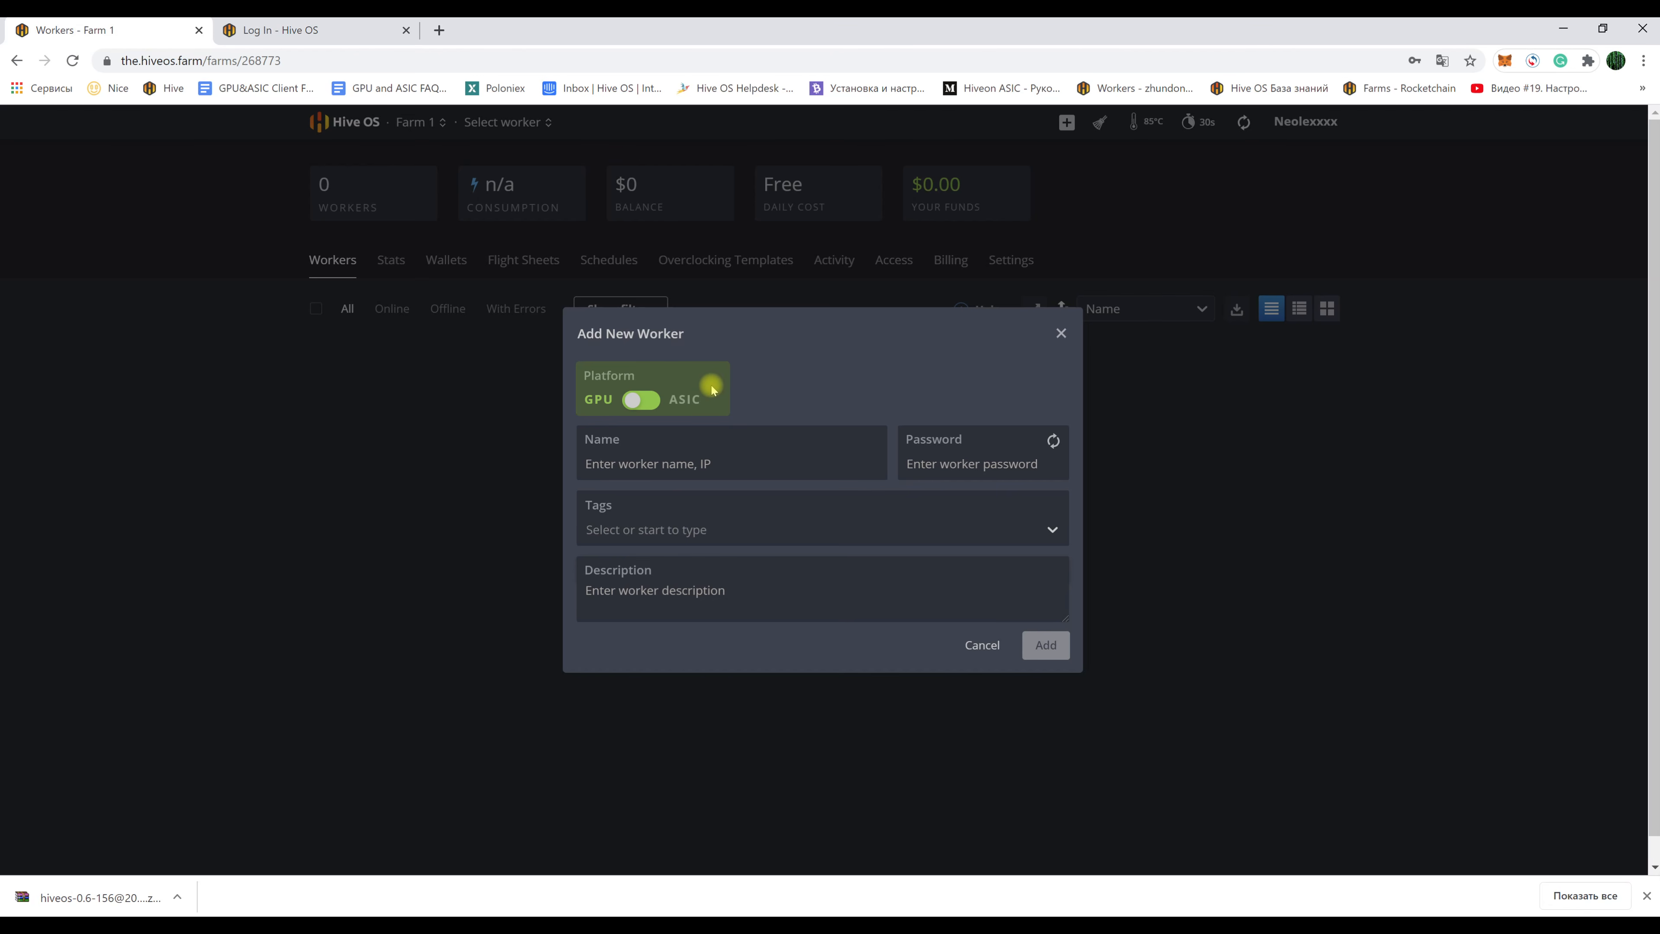
click(641, 400)
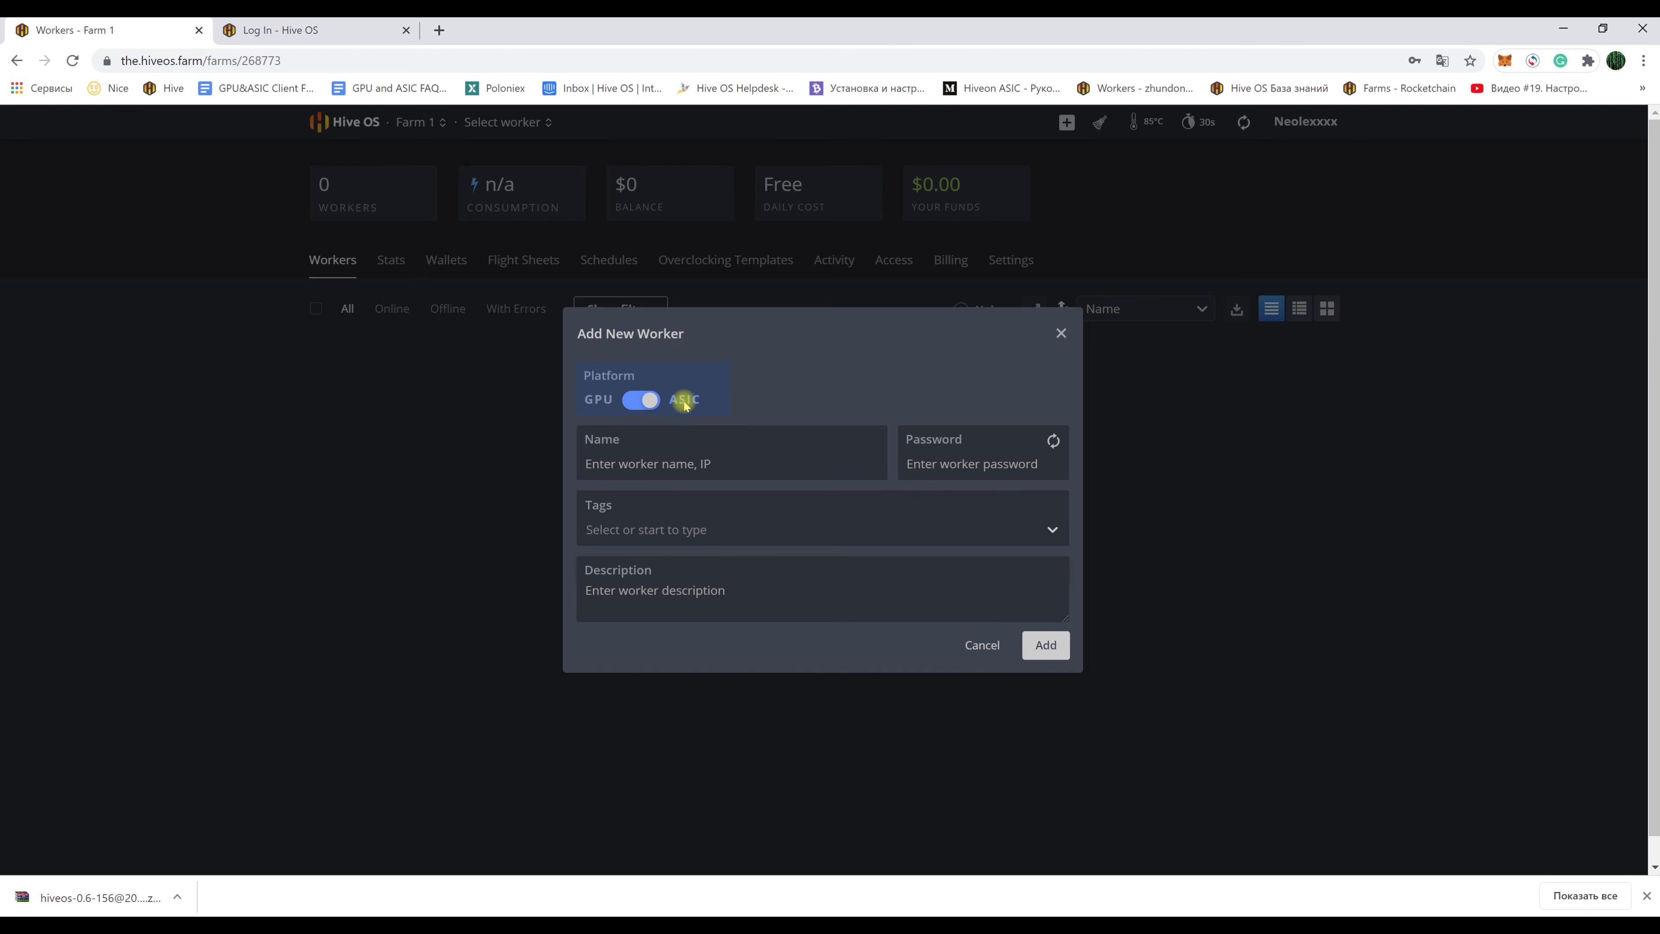
click(631, 402)
- Name the new worker worker1, enter a worker password, and add it to the farm
click(620, 461)
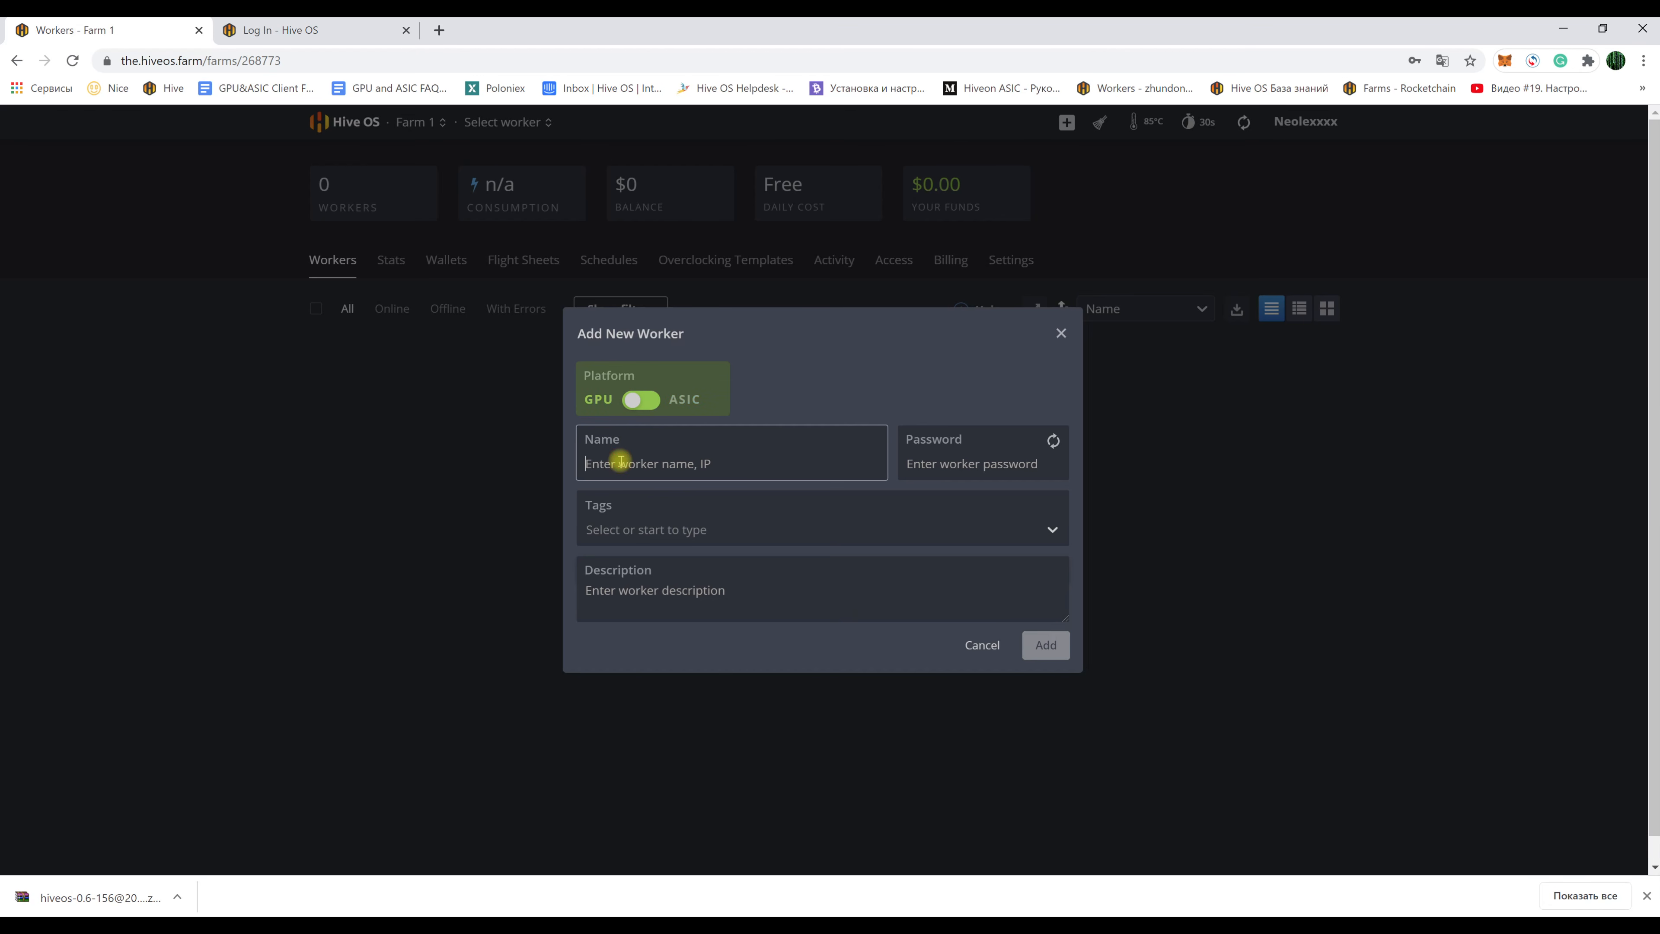
text(worker1)
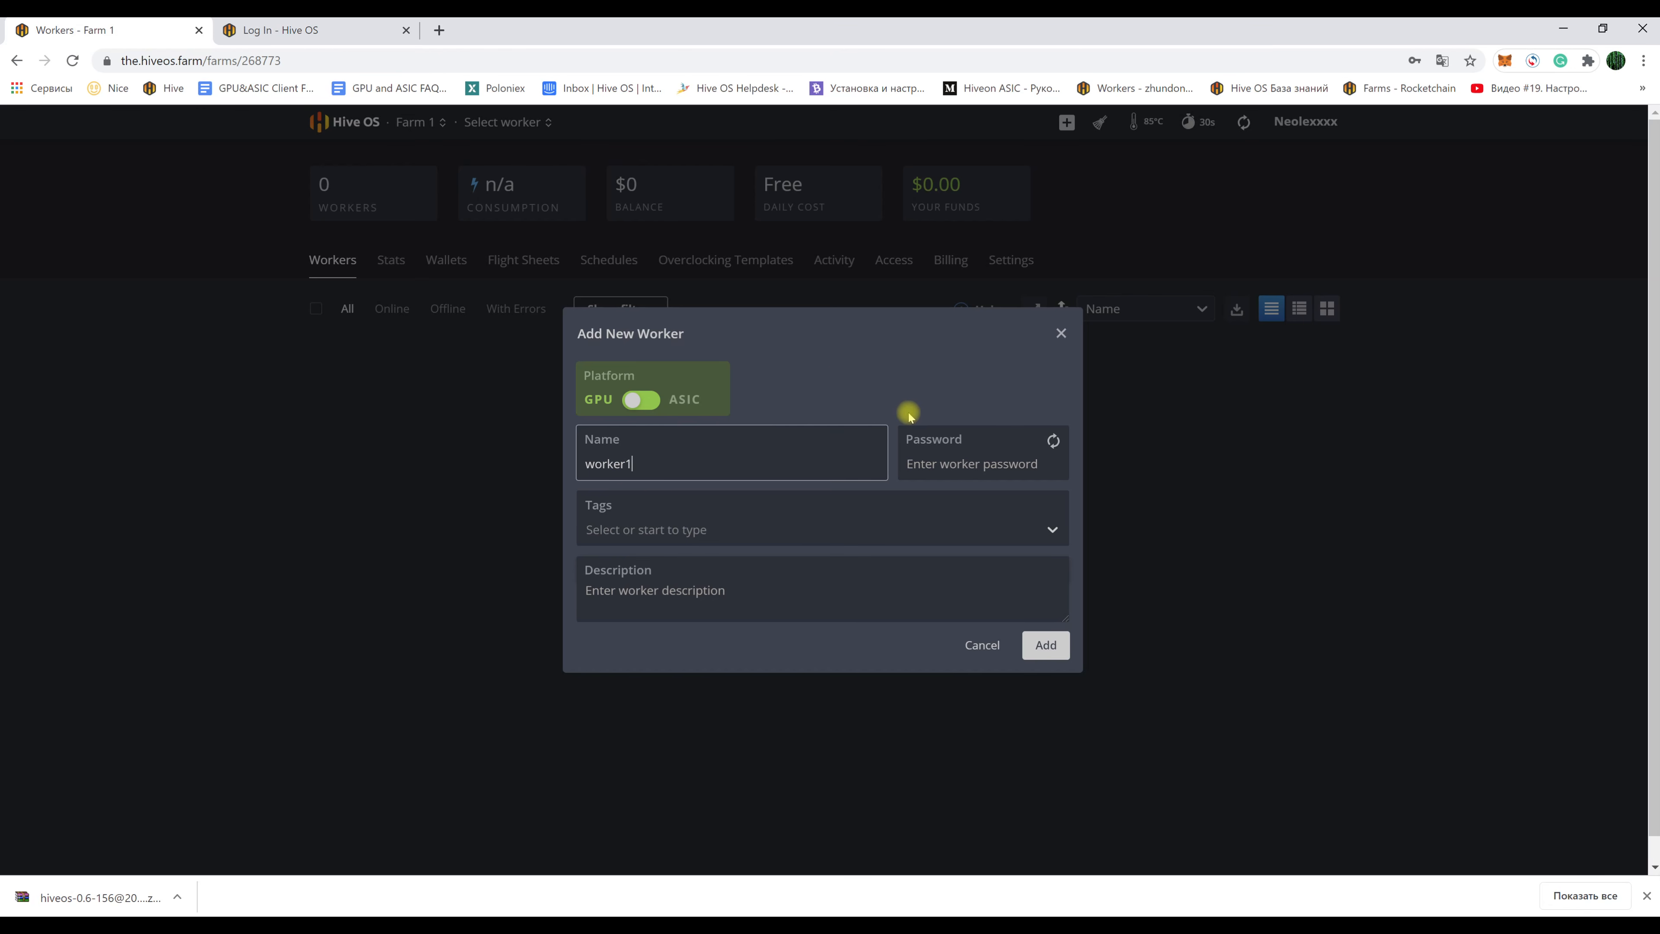
click(934, 465)
text(1)
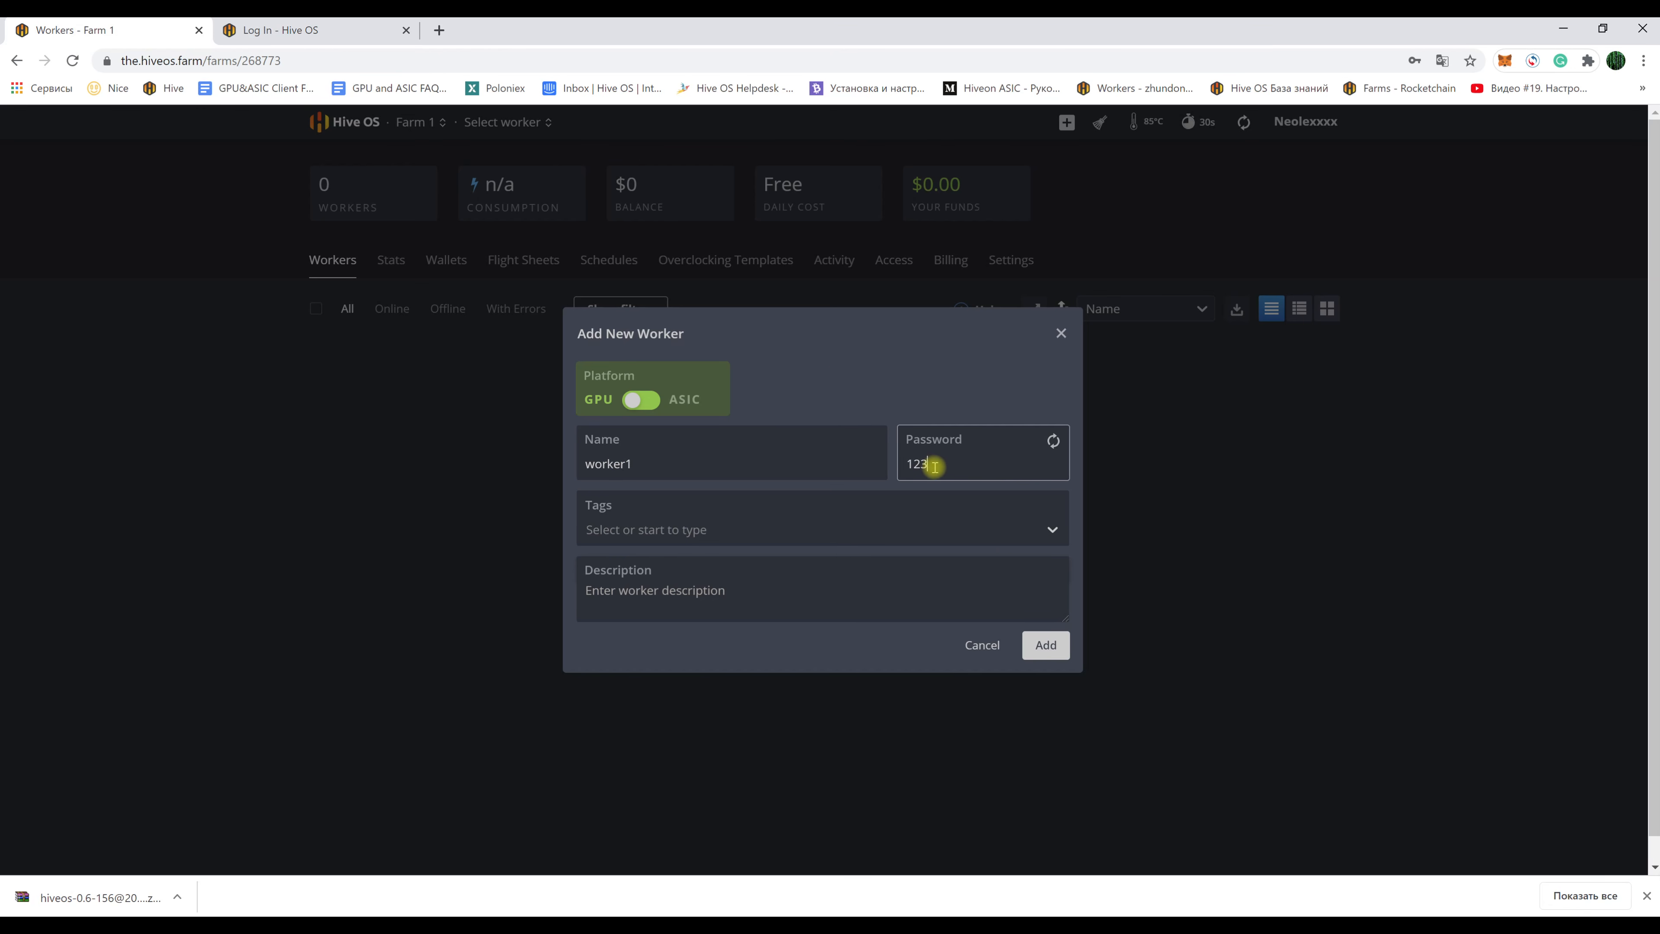
click(1045, 644)
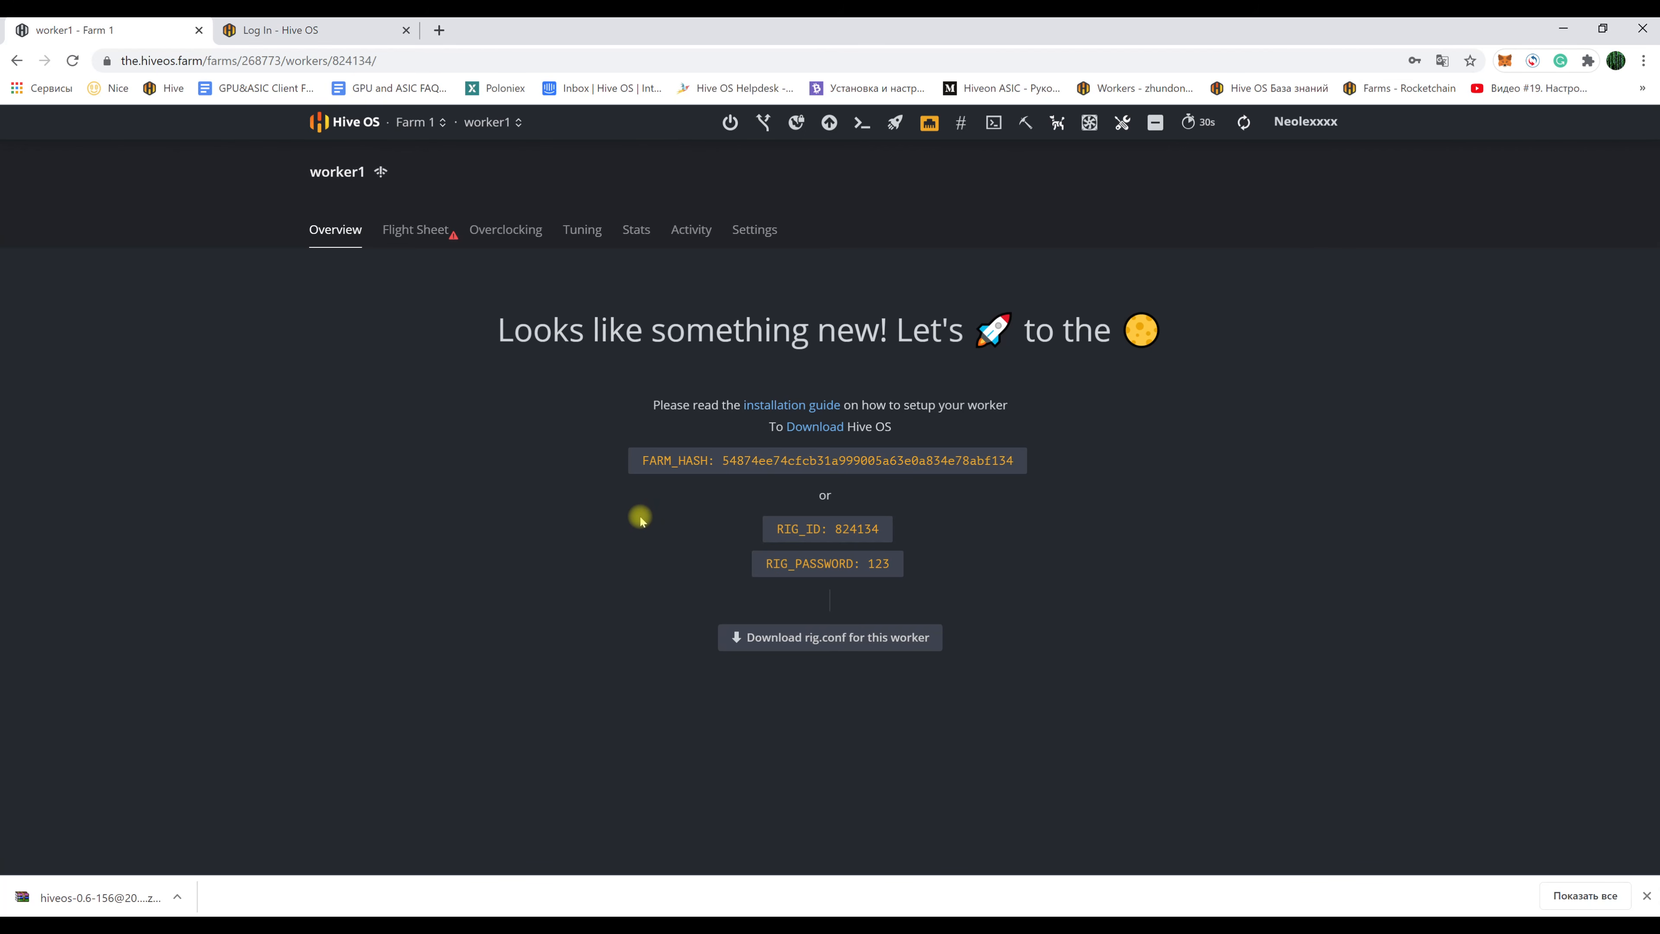
- Open the Hive OS download page from worker1 and review the stable GPU rig image options
click(813, 429)
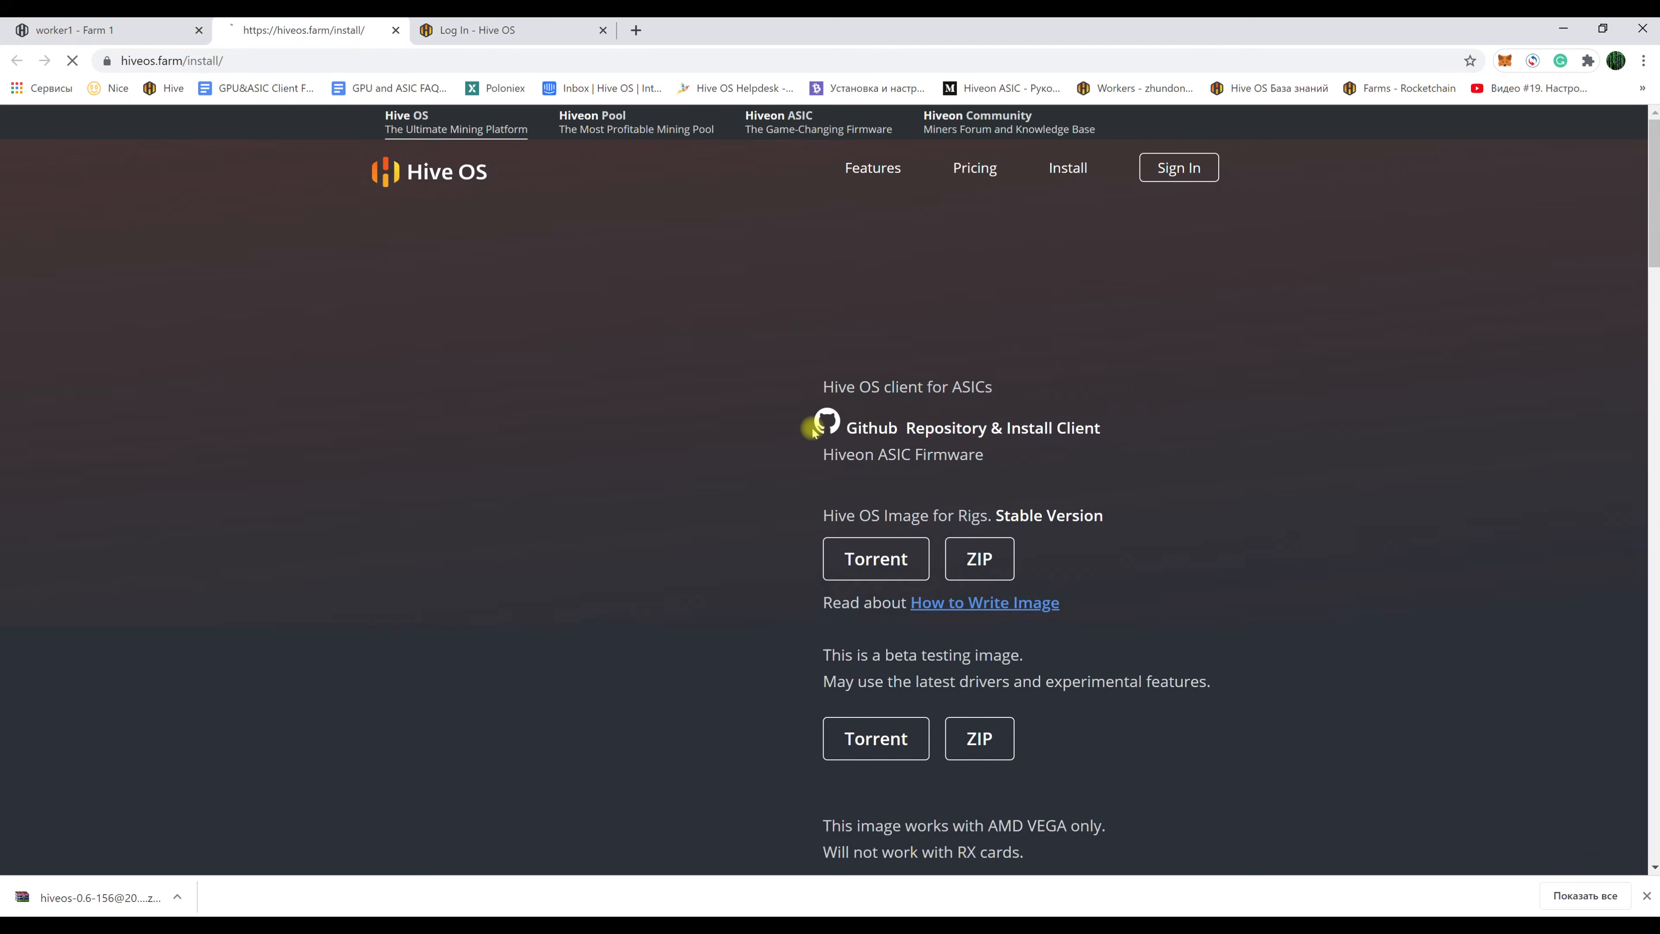
drag(479, 598, 385, 605)
click(650, 607)
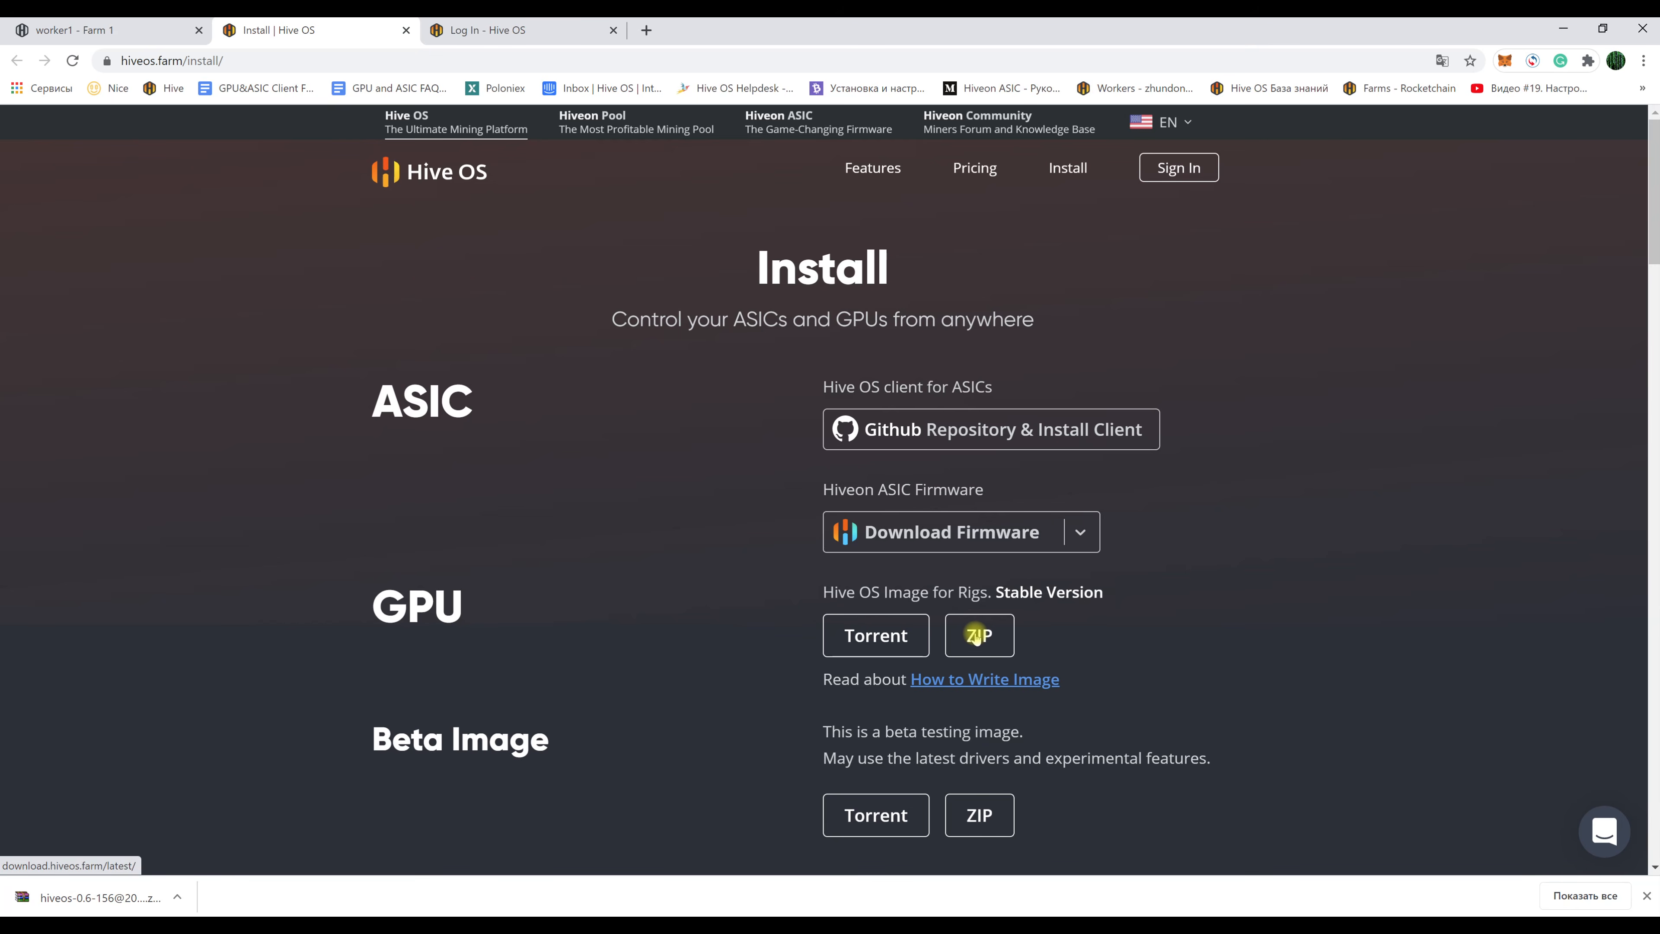
click(111, 33)
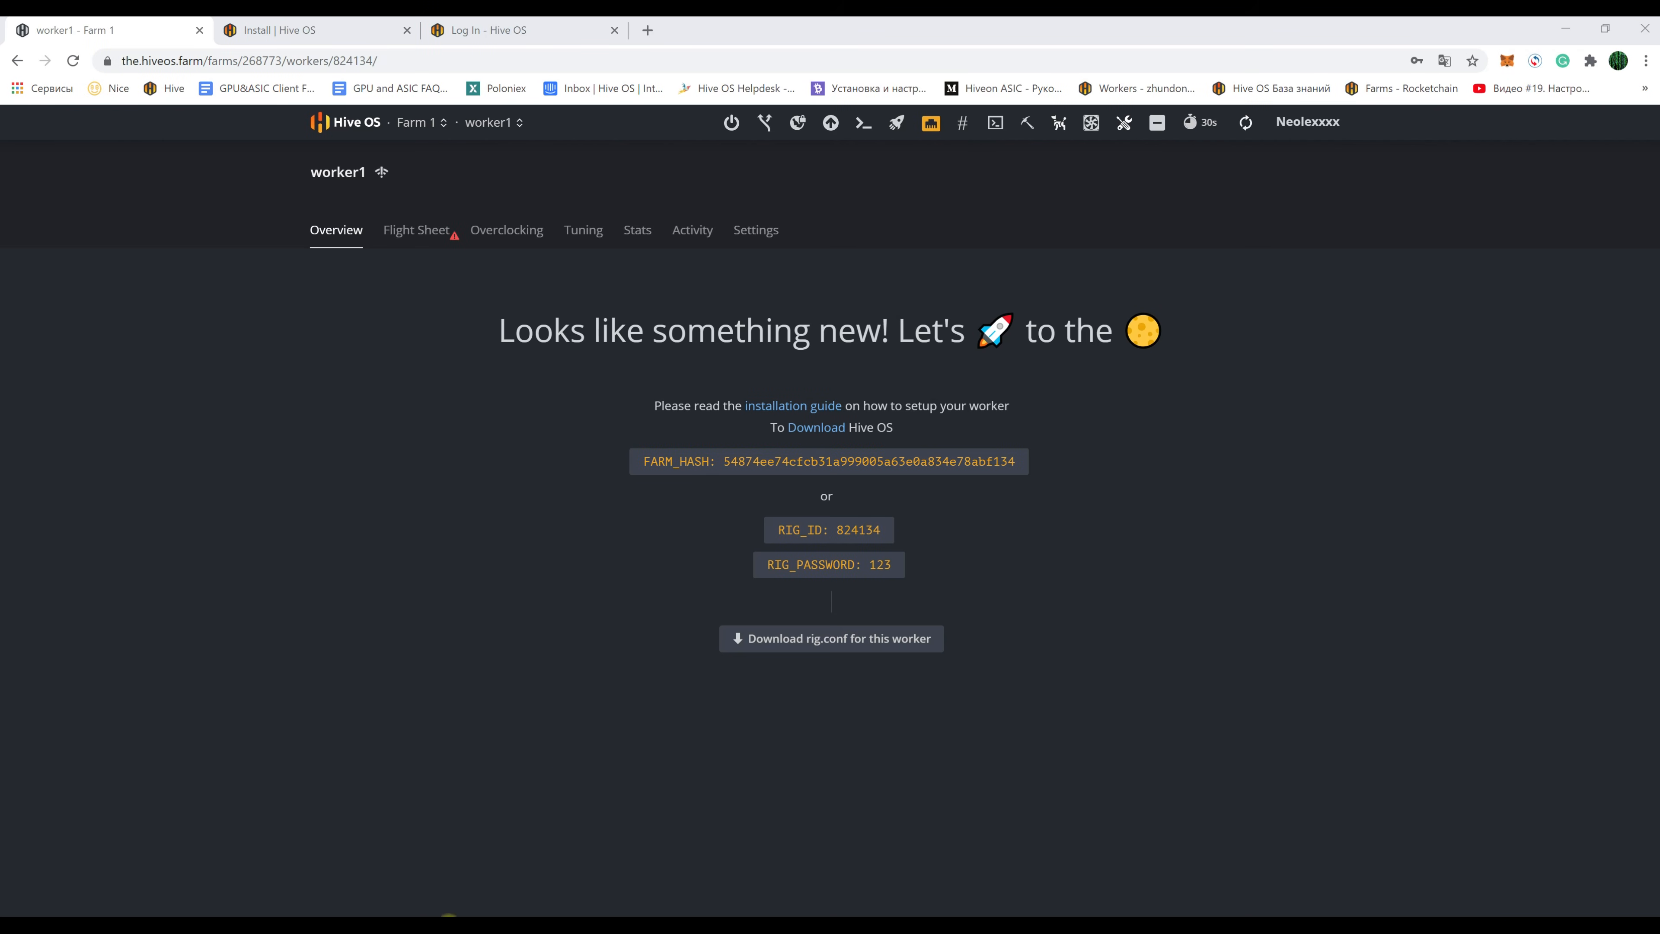
- Locate the downloaded archive hiveos-0.6-156@200905 (1).zip in the Downloads folder
mouse_move(448, 916)
click(482, 866)
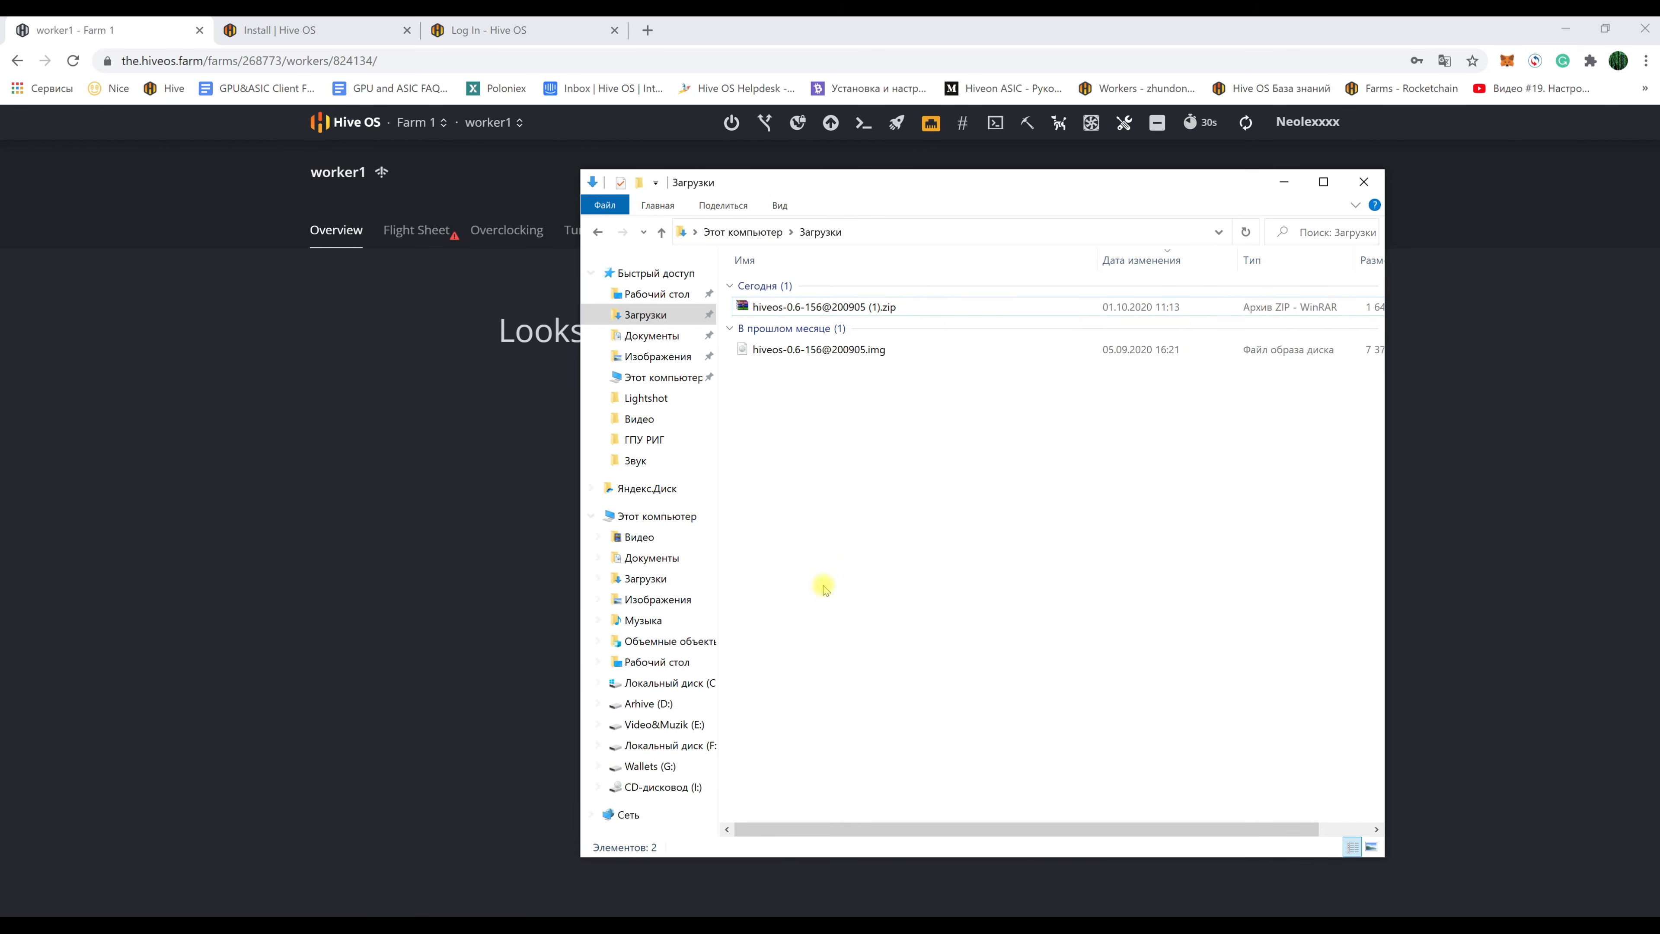
click(848, 307)
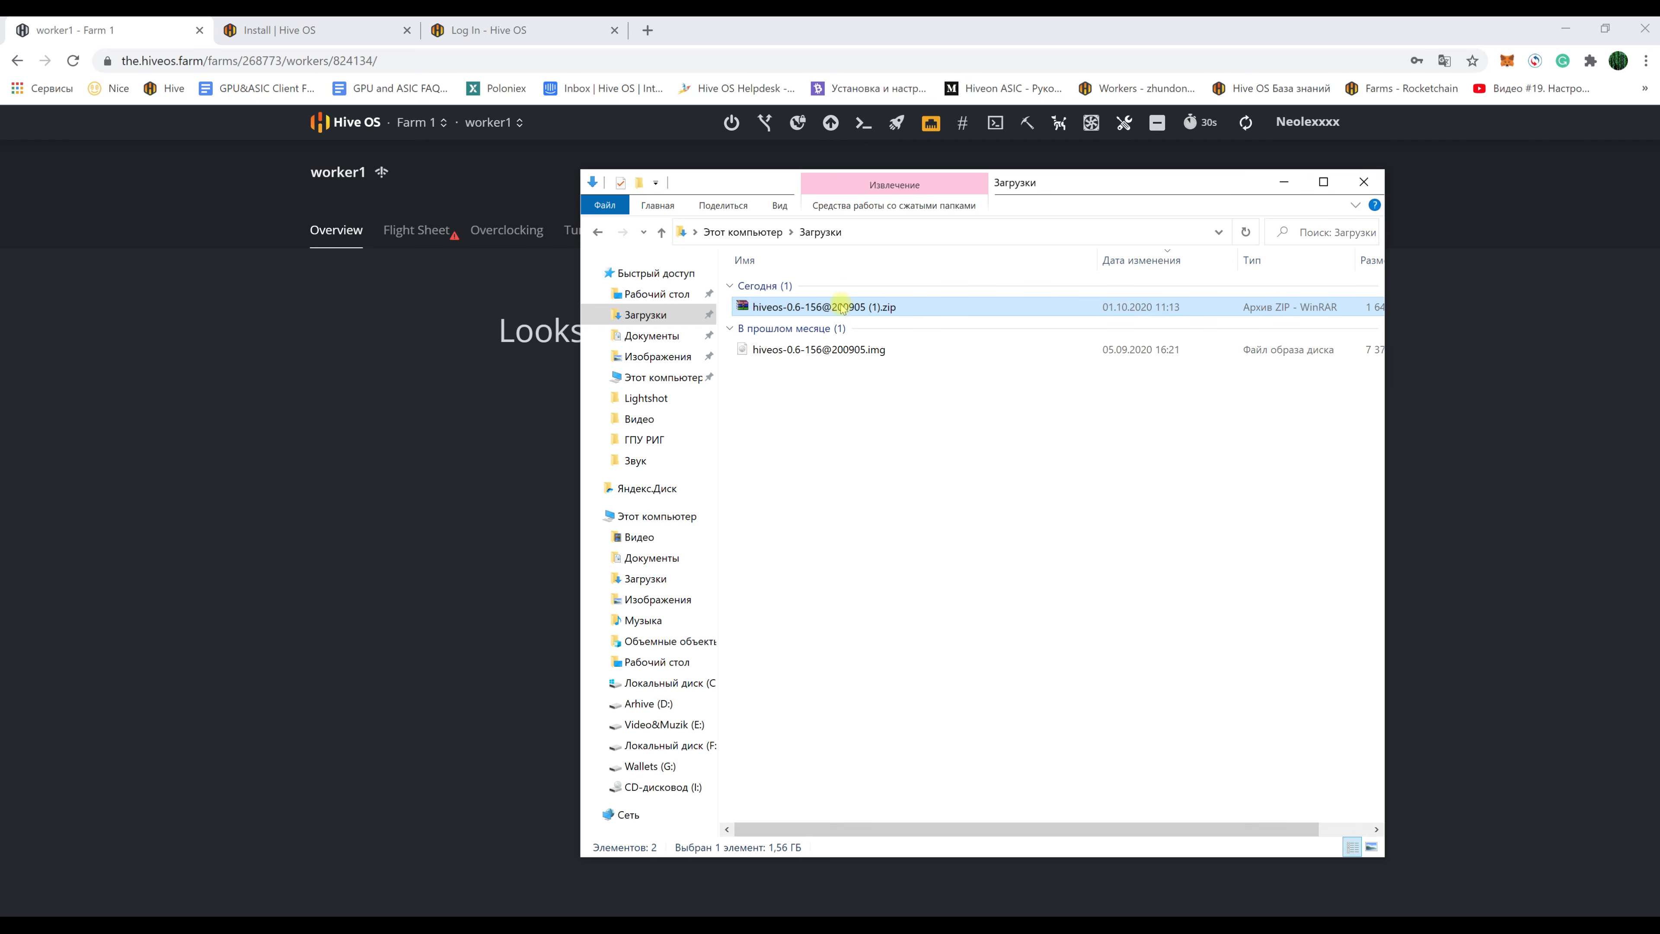
click(1283, 182)
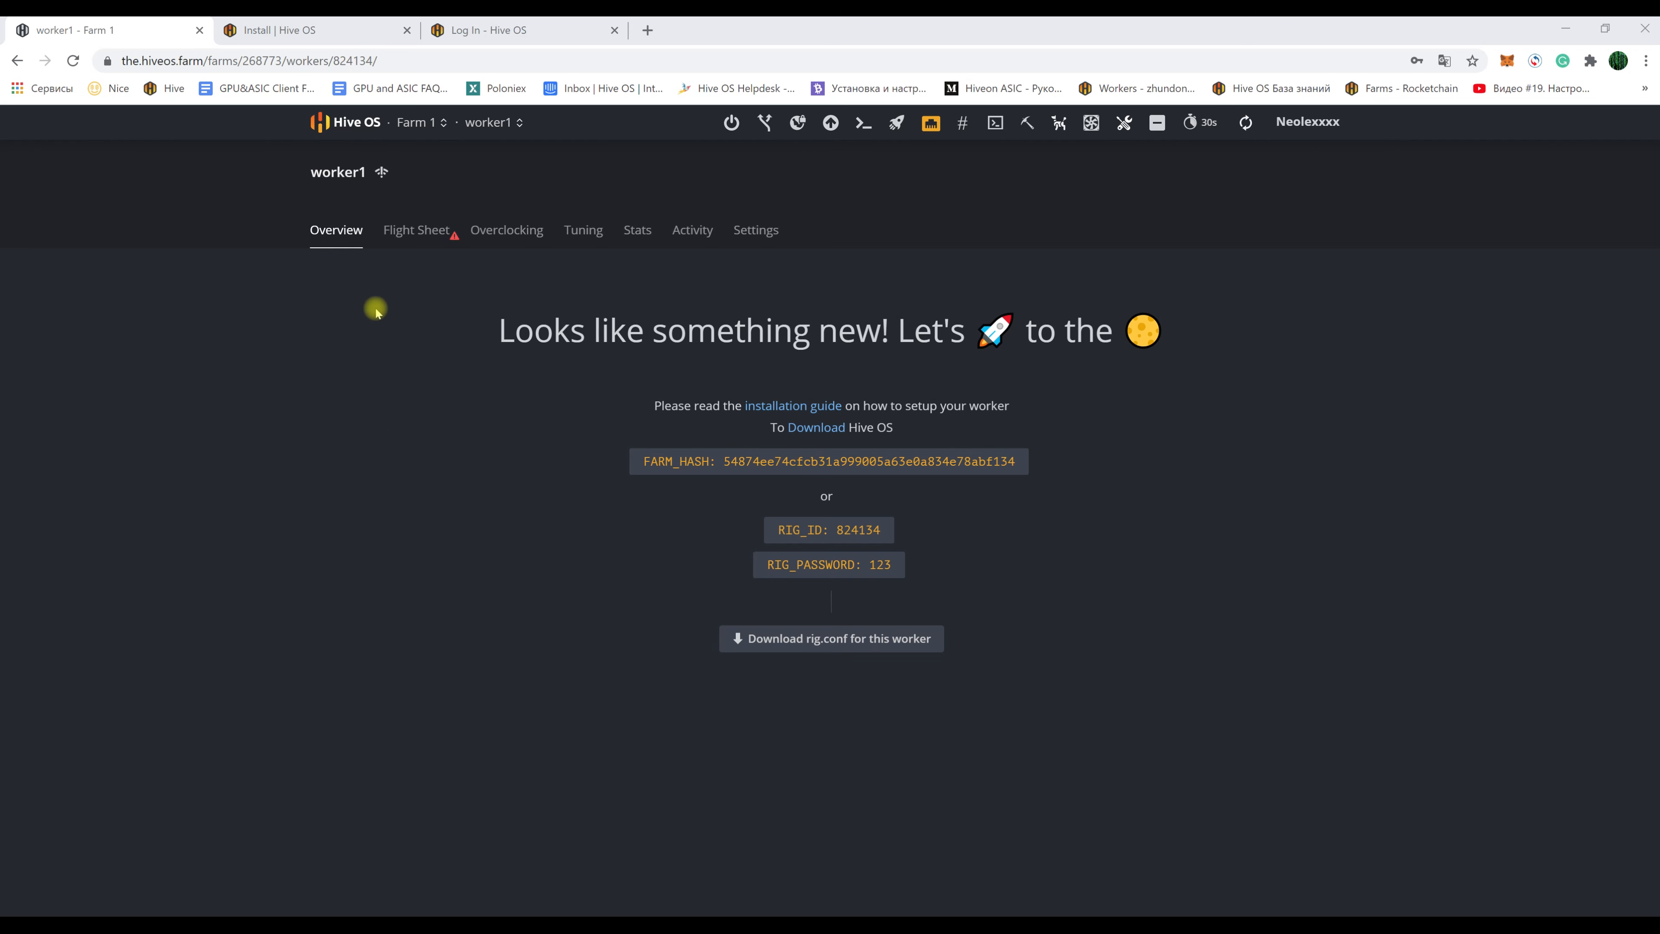
- Return to the Hive OS Install page and open the How to Write Image instructions
click(305, 32)
drag(240, 64, 168, 61)
click(1070, 171)
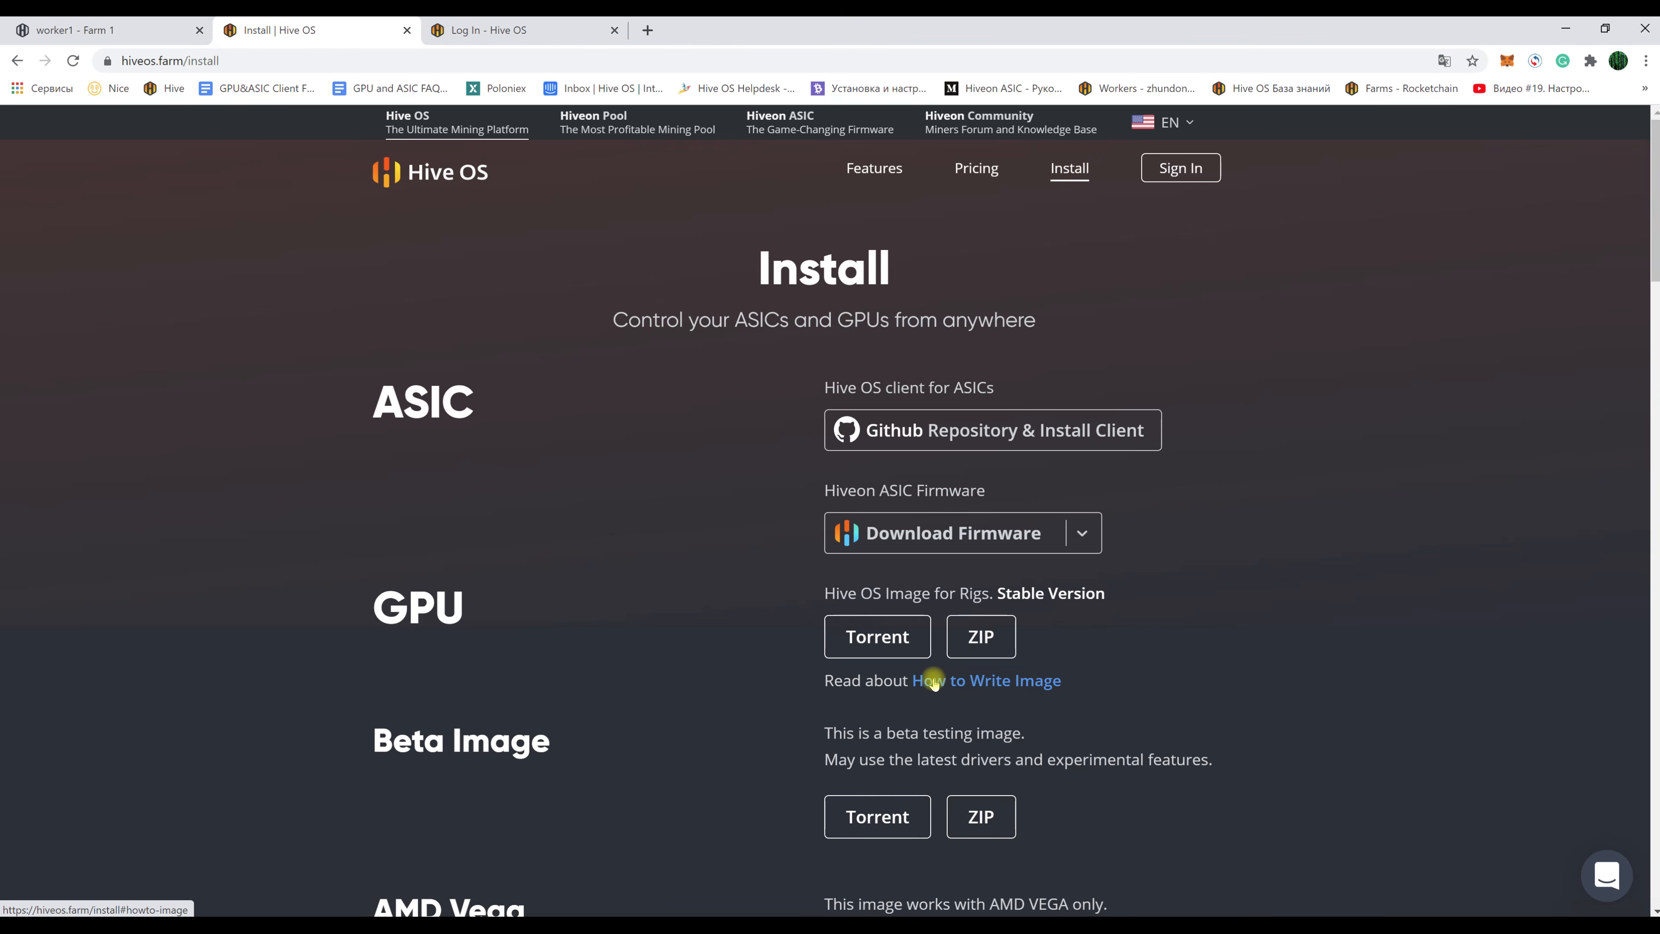
click(986, 680)
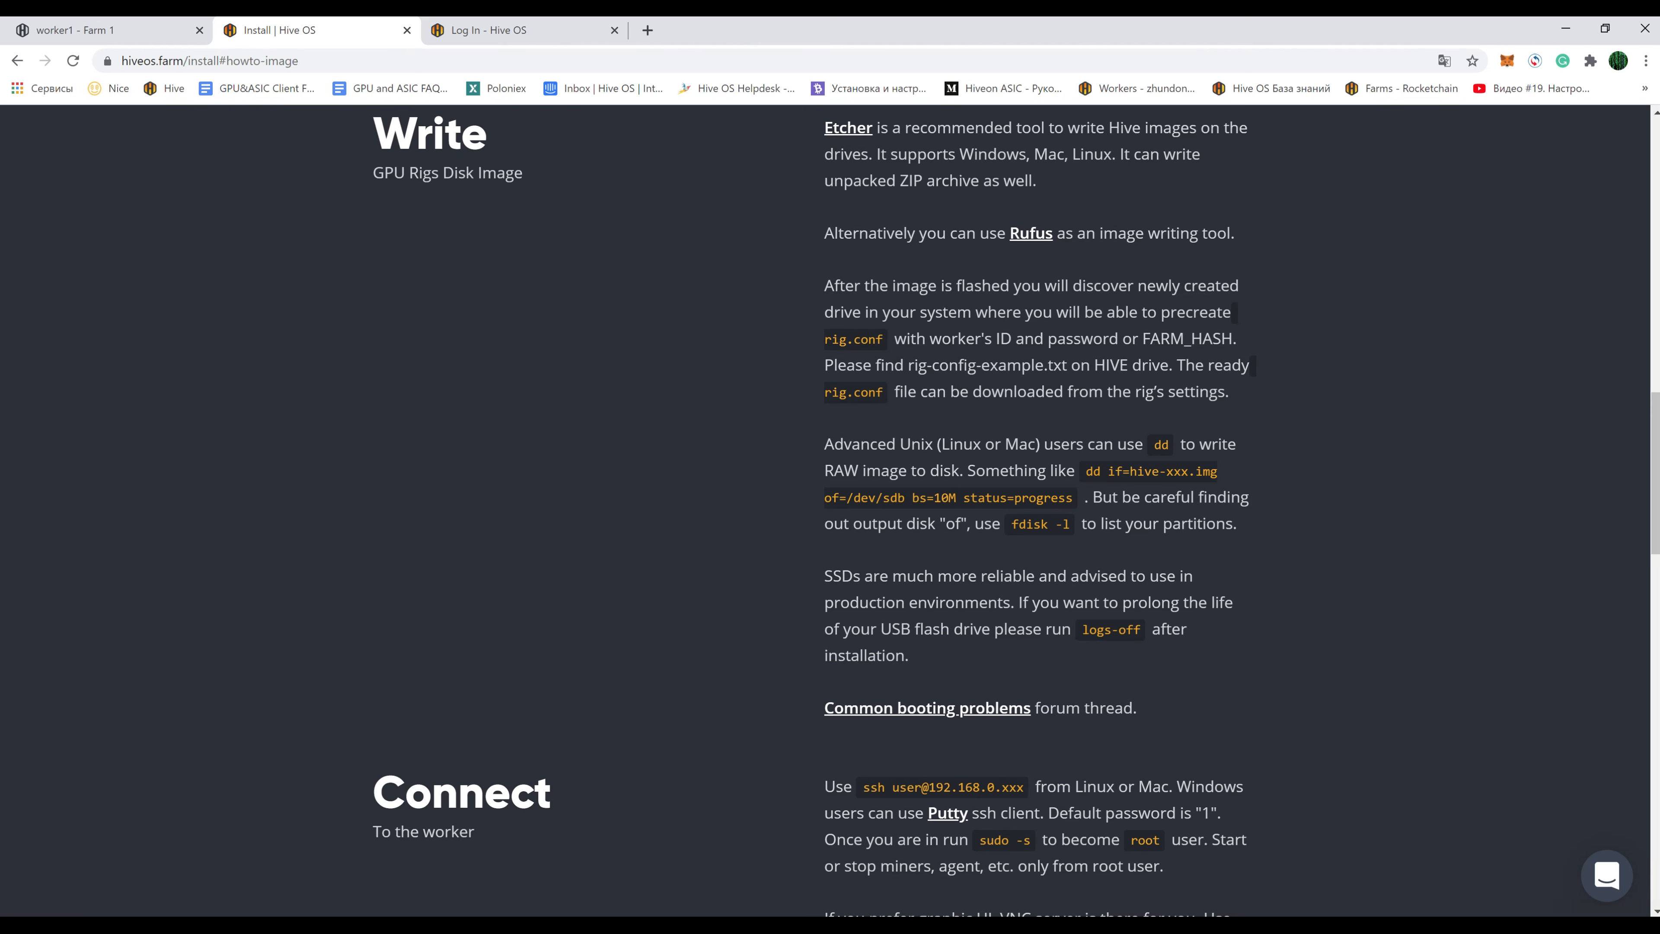
click(447, 927)
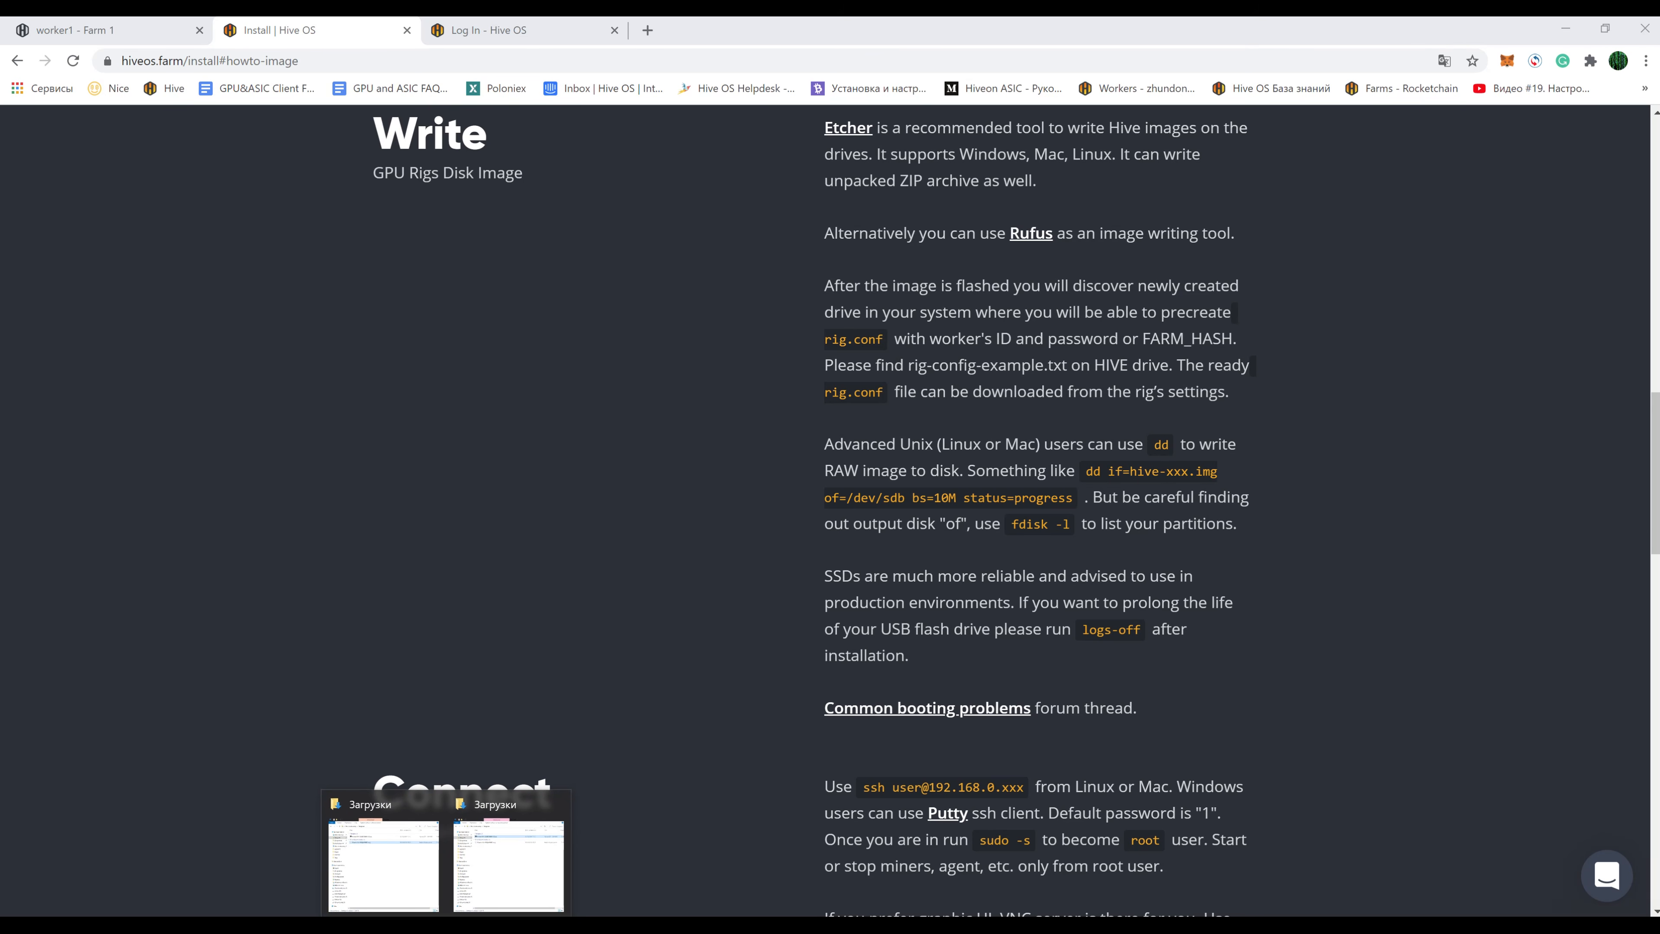
click(388, 840)
drag(681, 211, 647, 174)
click(441, 297)
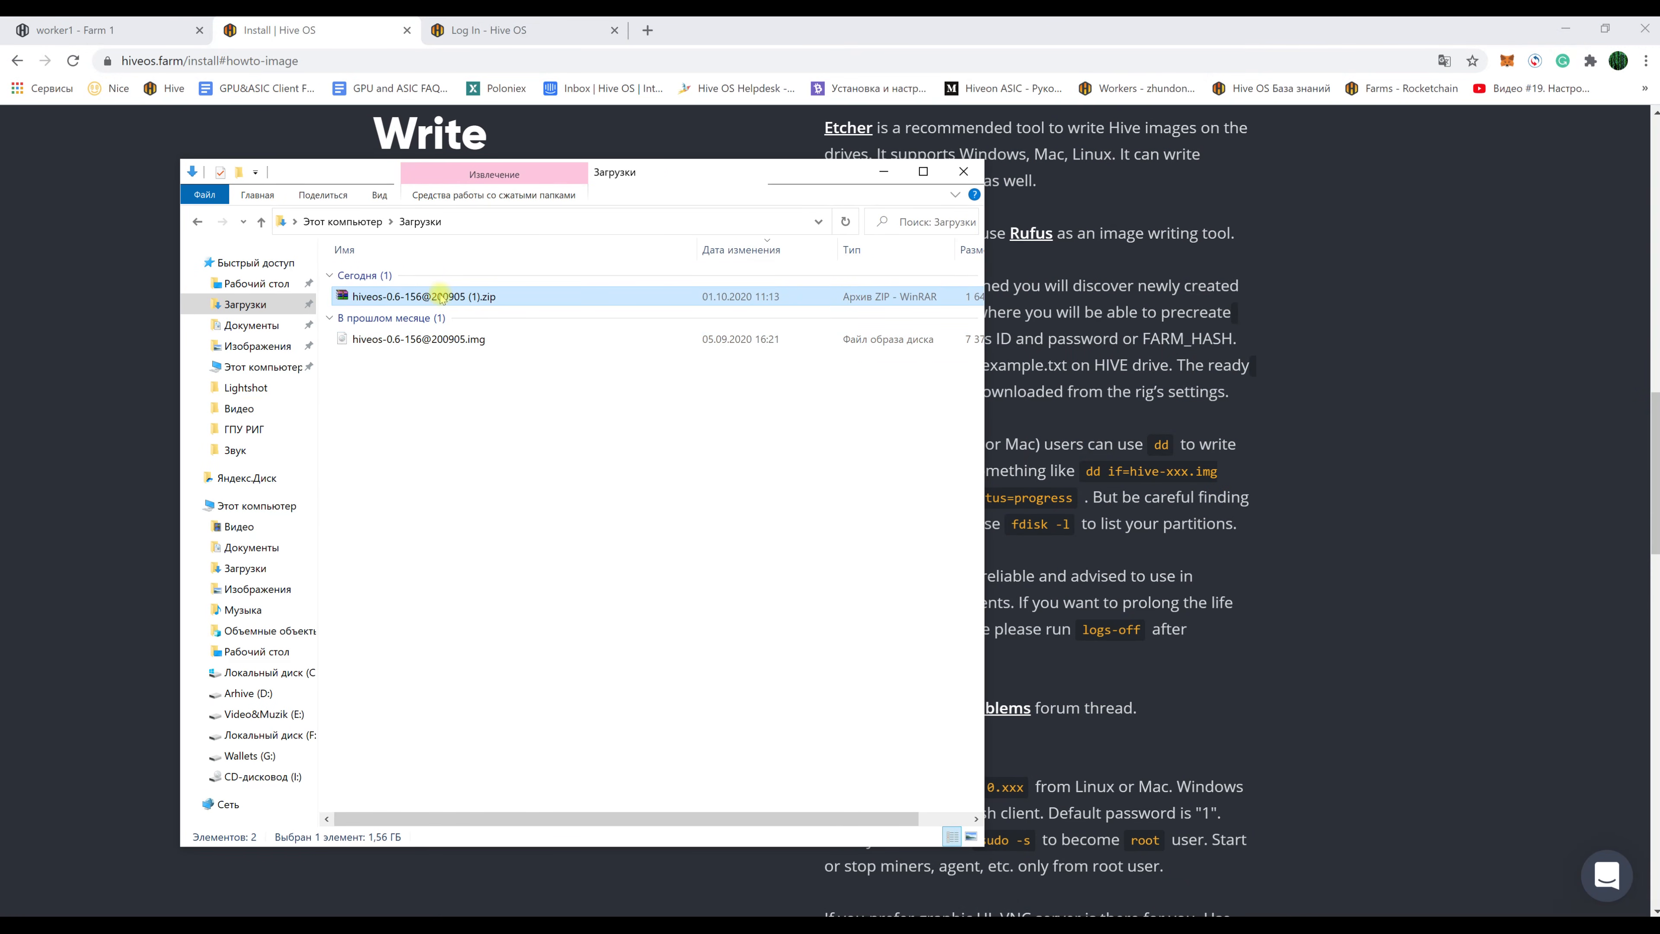
click(406, 341)
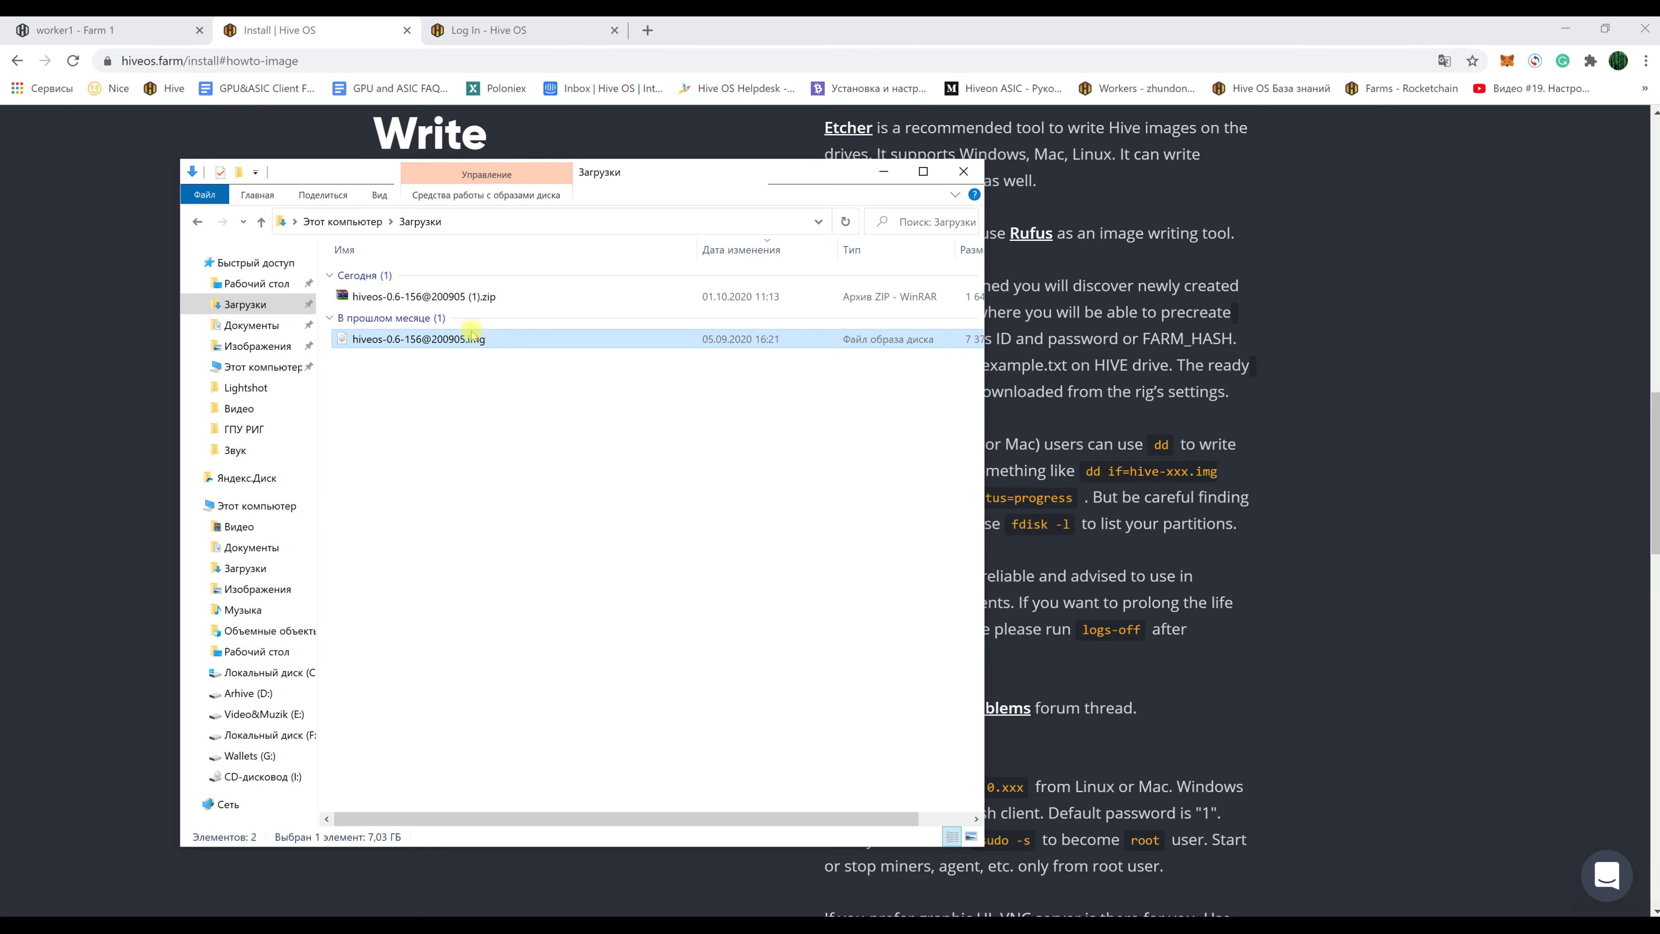
click(469, 396)
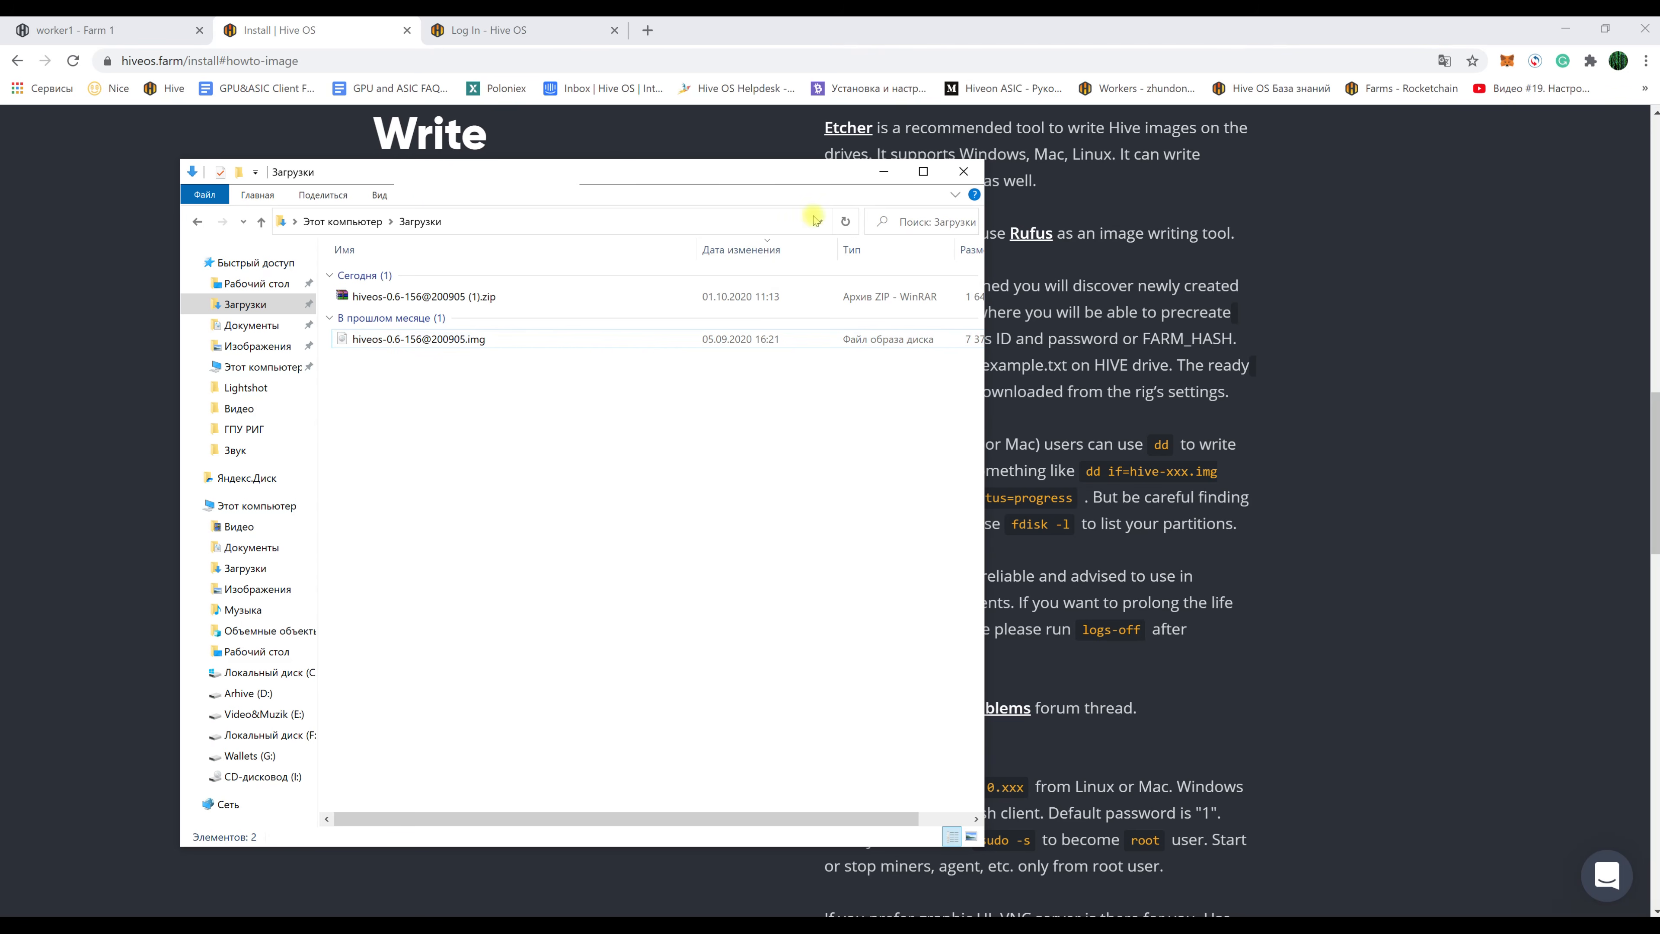
click(886, 171)
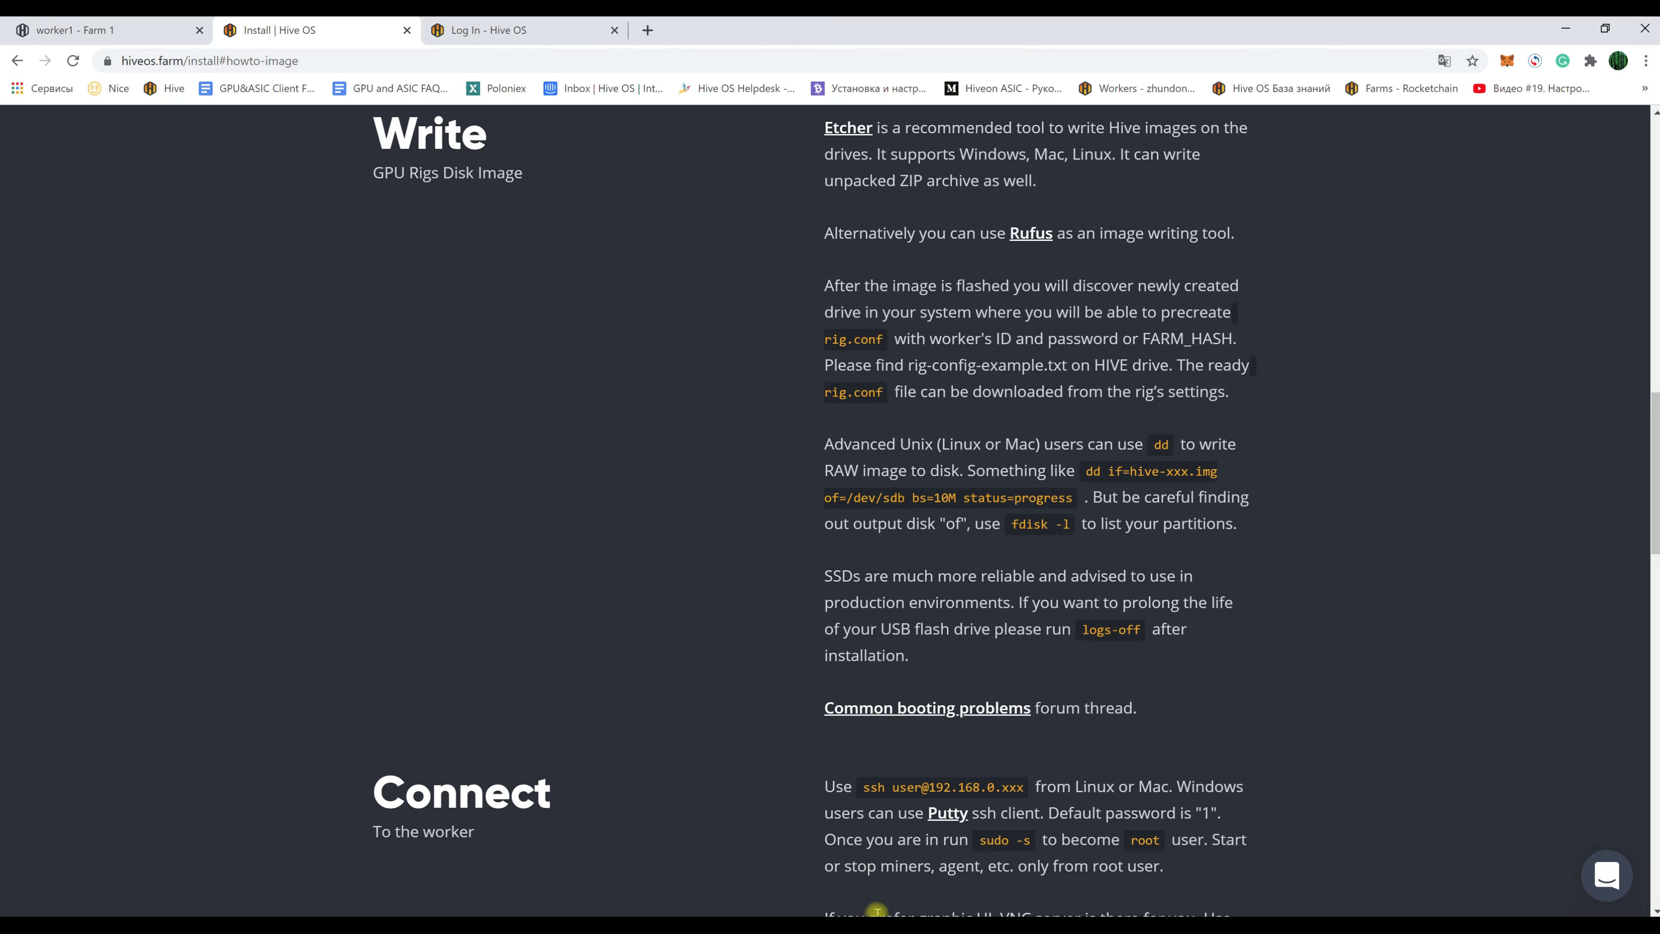
click(876, 927)
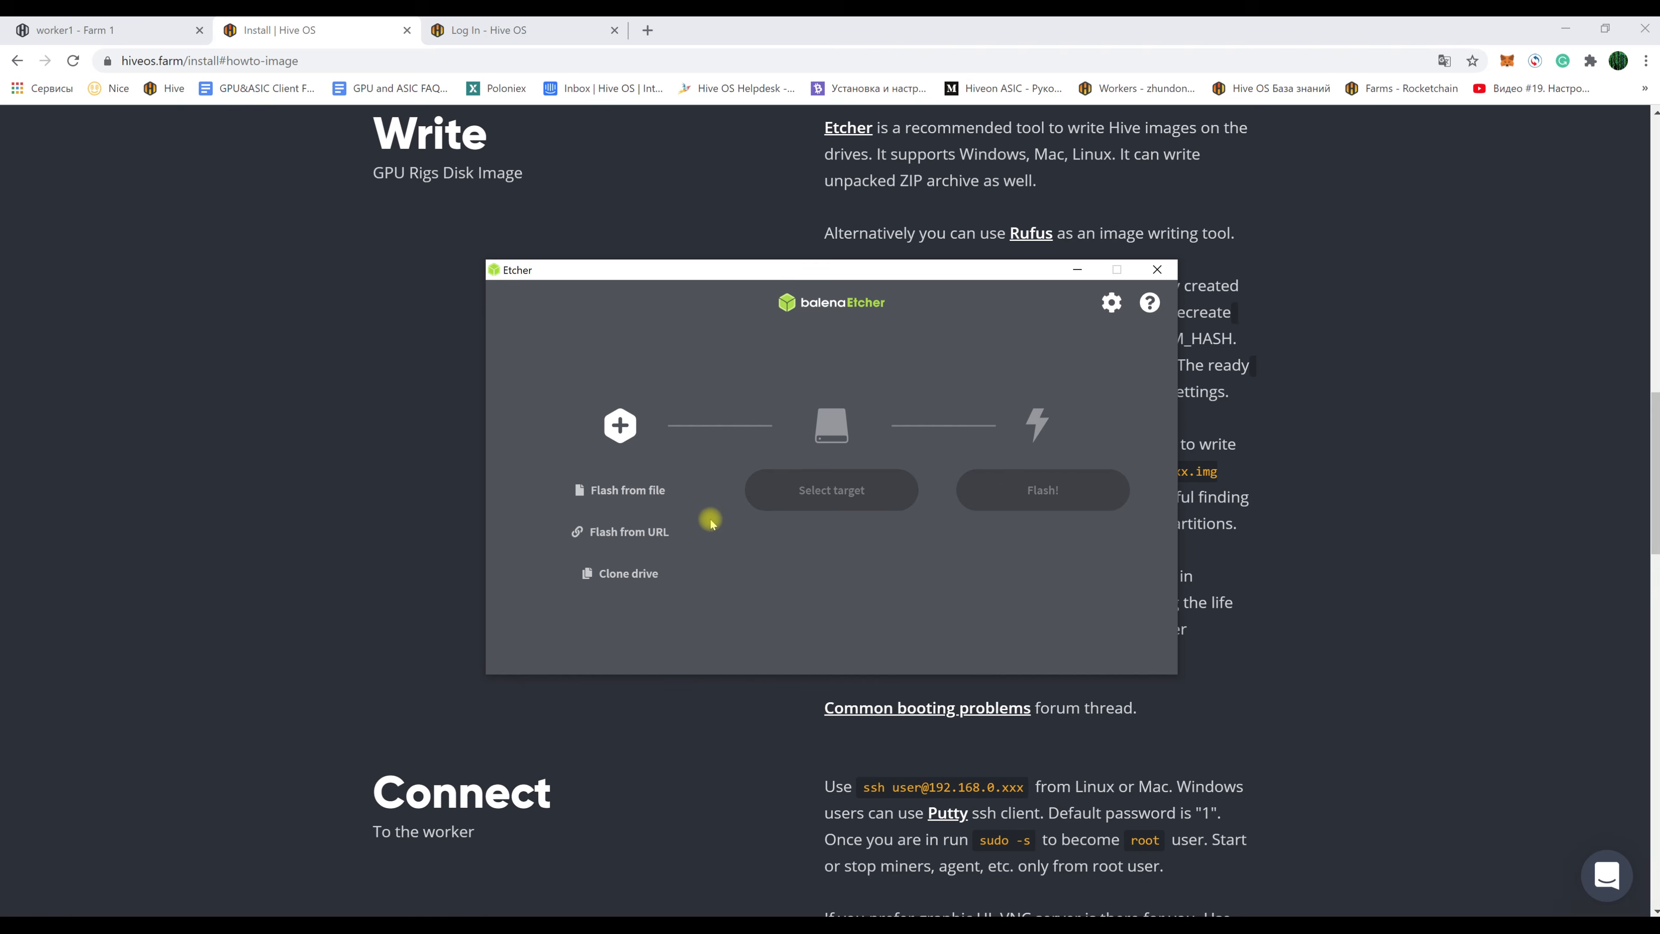
click(644, 489)
click(701, 463)
double_click(701, 464)
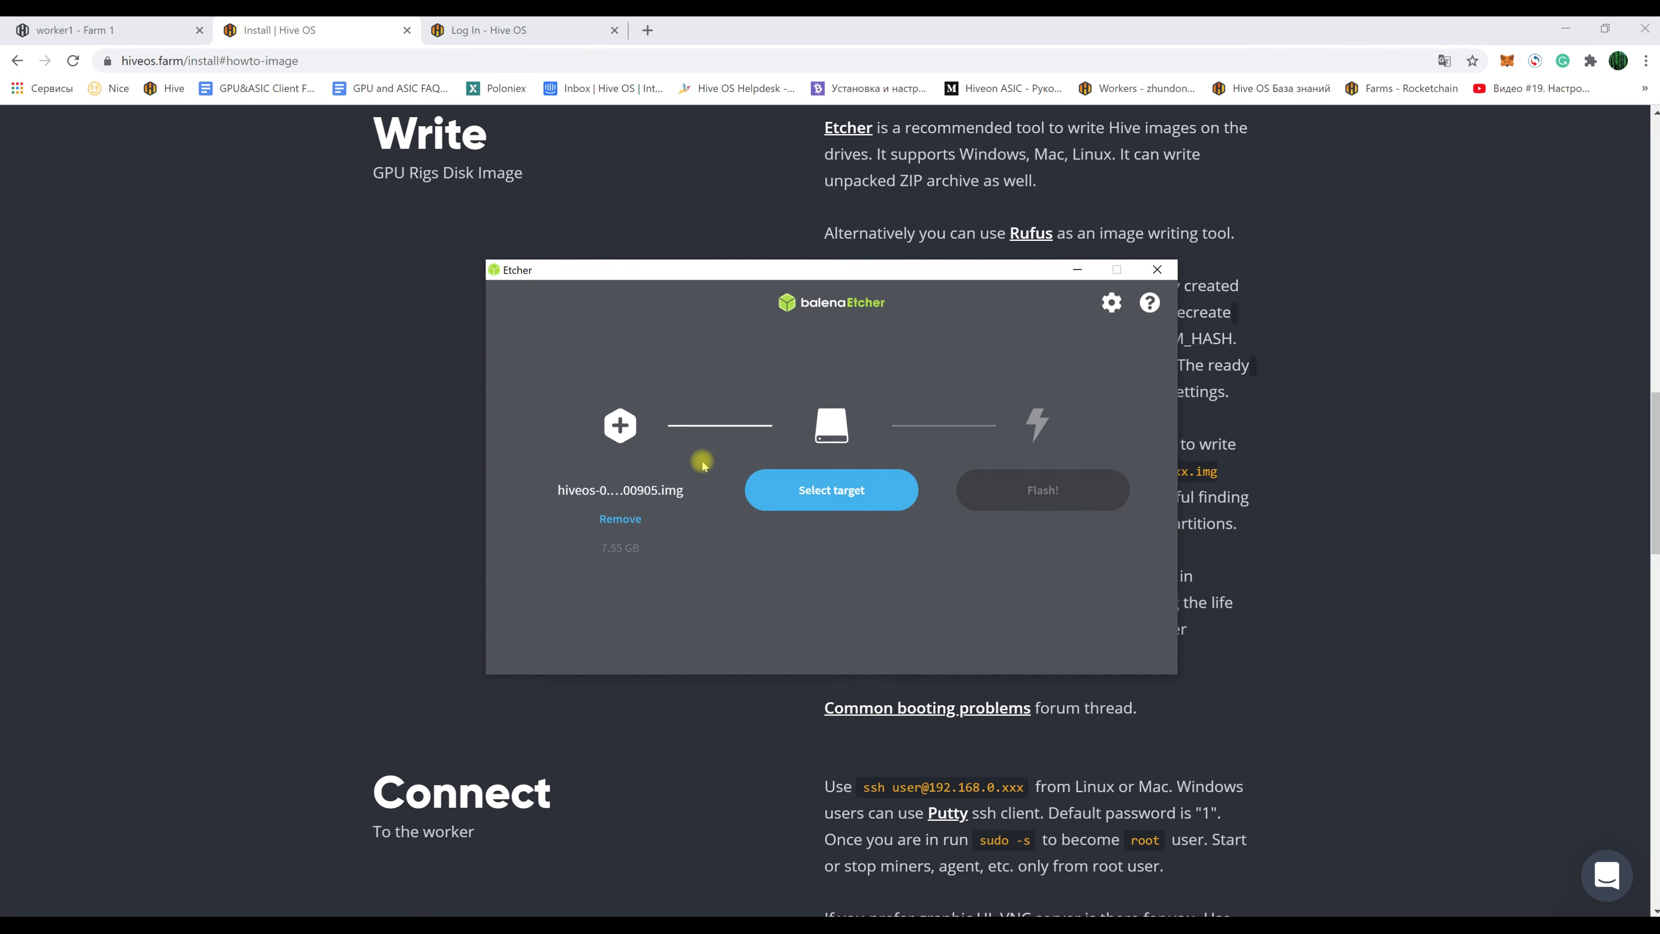
- Select the 60 GB SPCC Solid State Disk USB Device as target and flash the Hive OS image to it
click(814, 487)
click(544, 438)
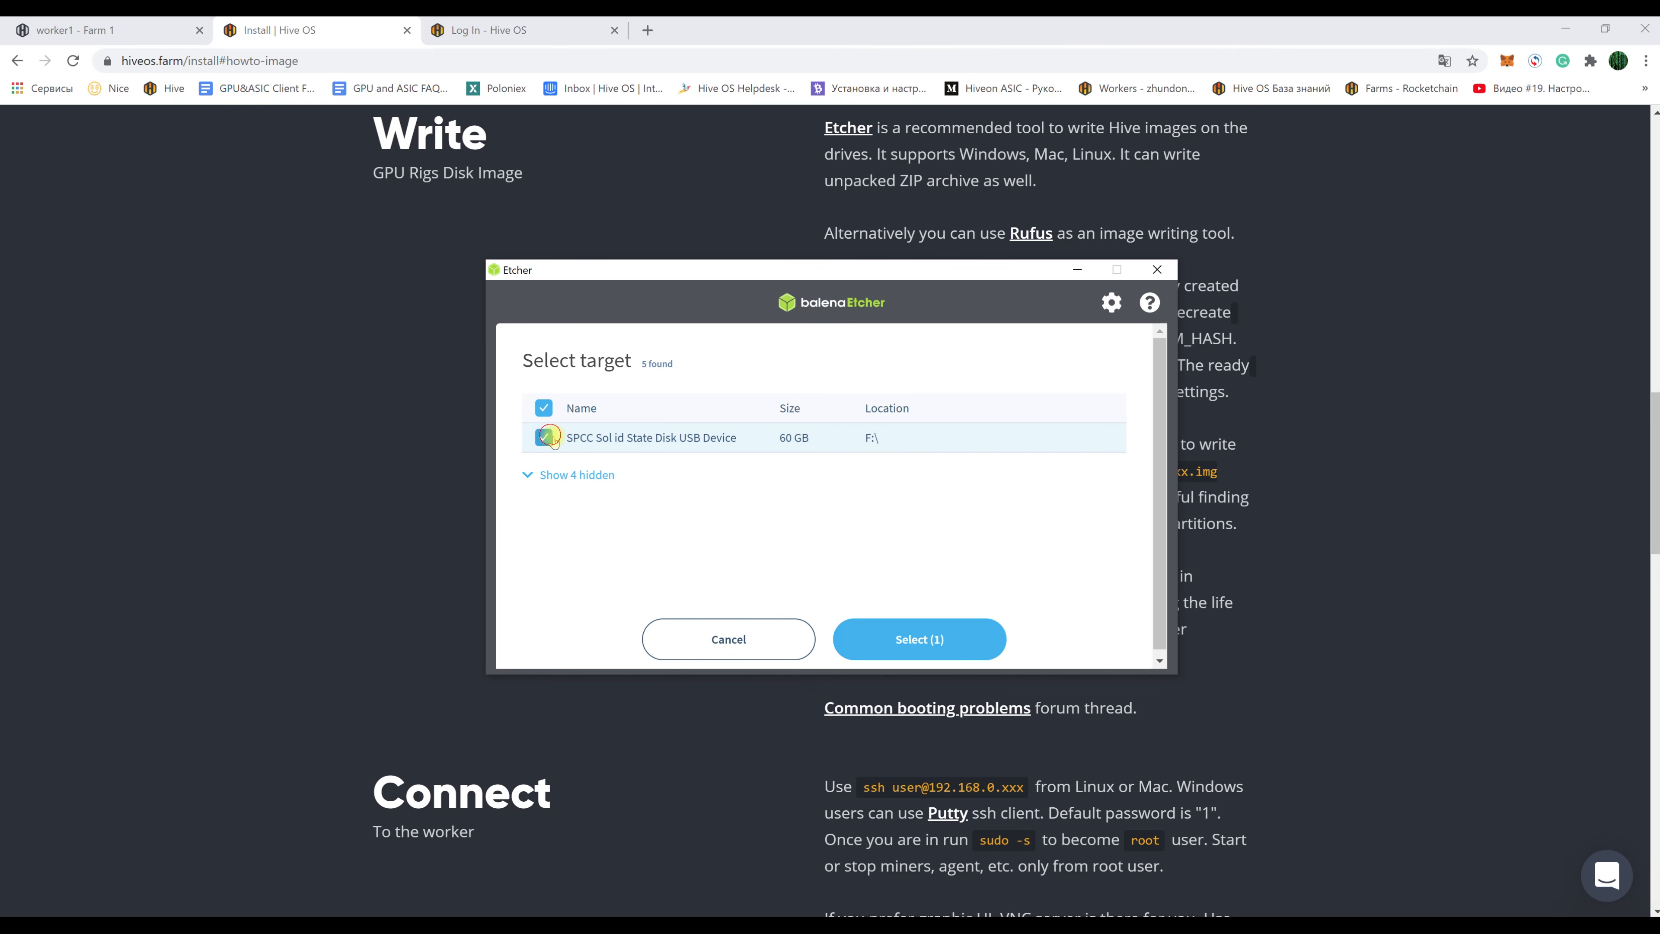
click(915, 637)
click(1033, 489)
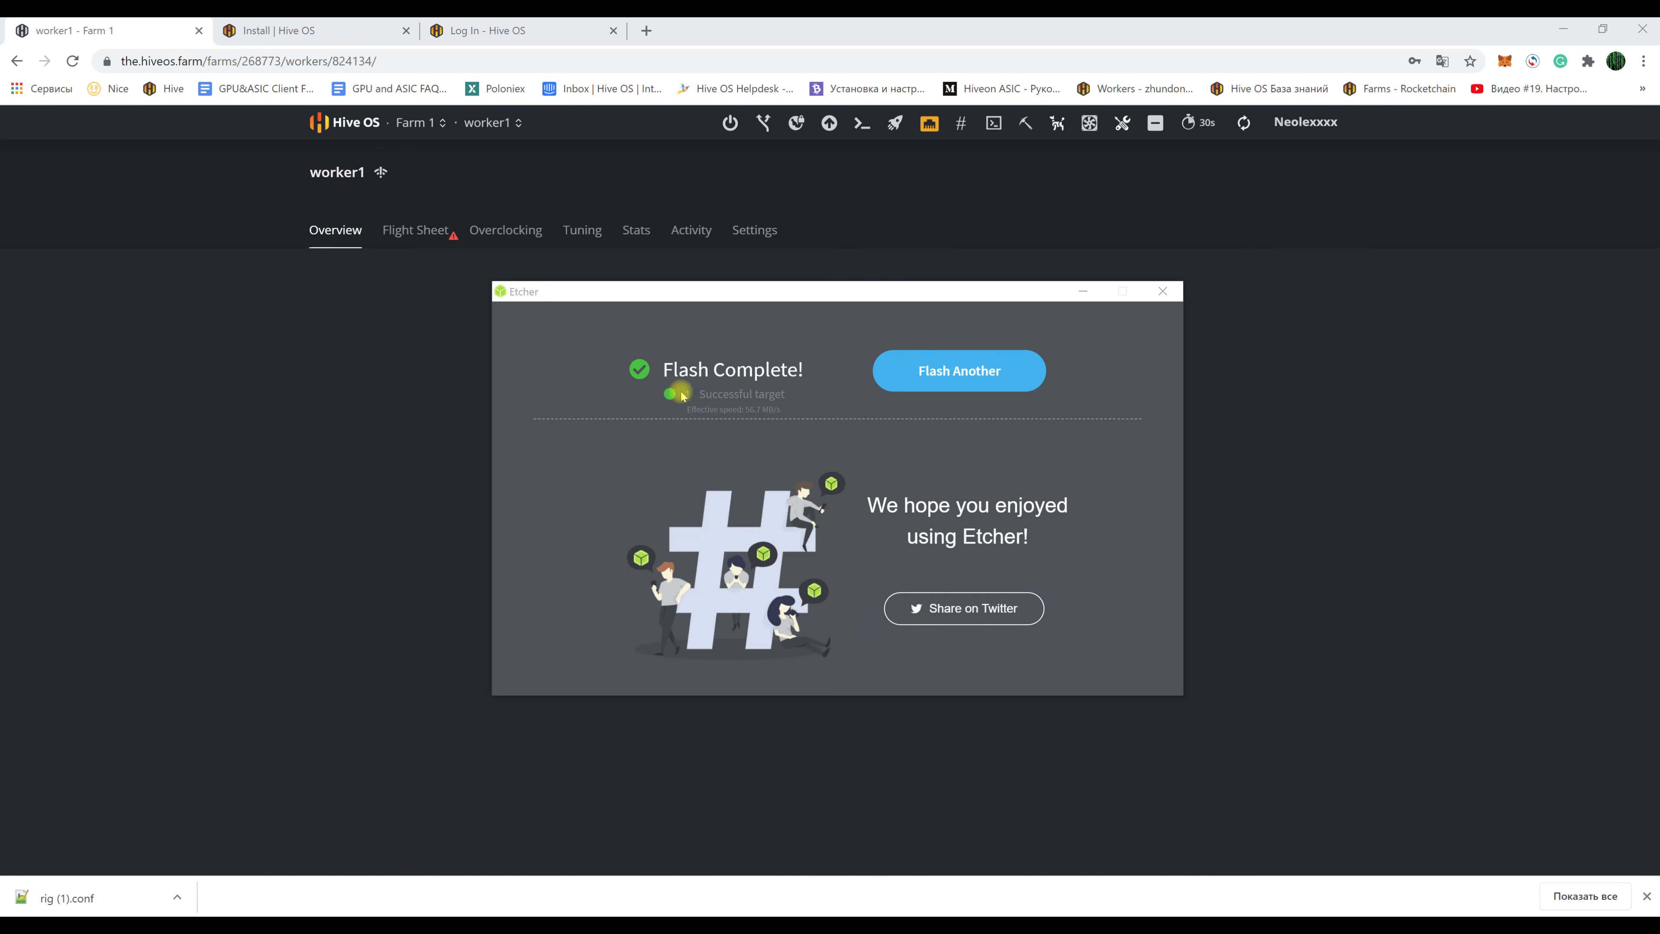
click(1083, 291)
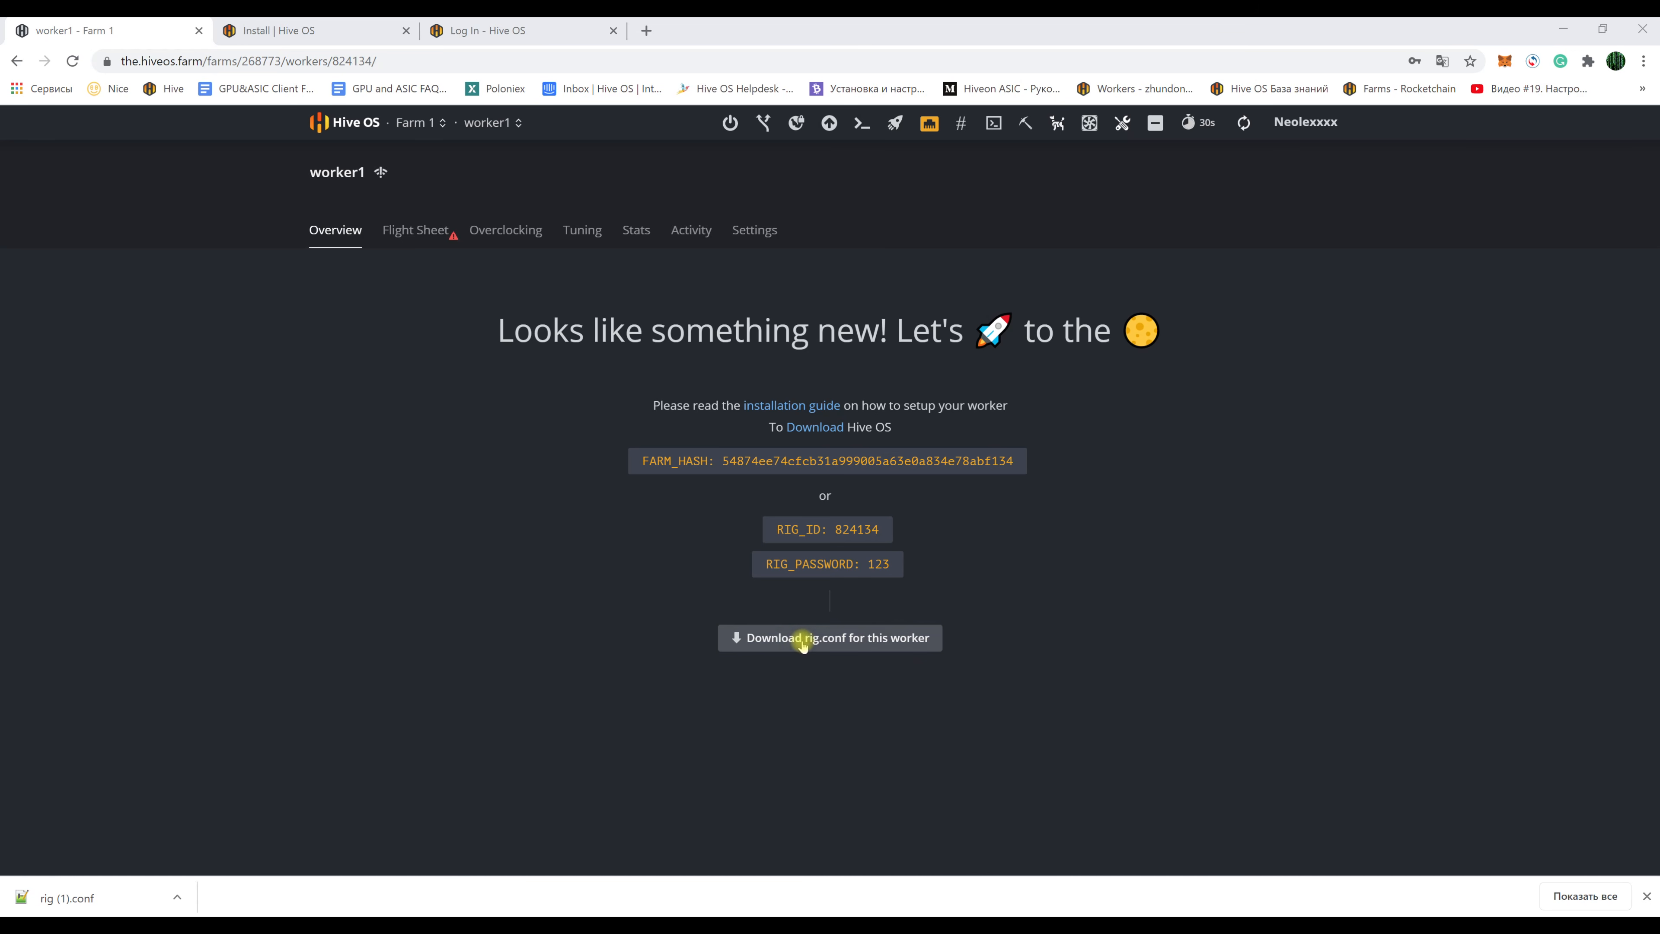
- Download the rig.conf file for worker1 and show it in its download folder
click(816, 638)
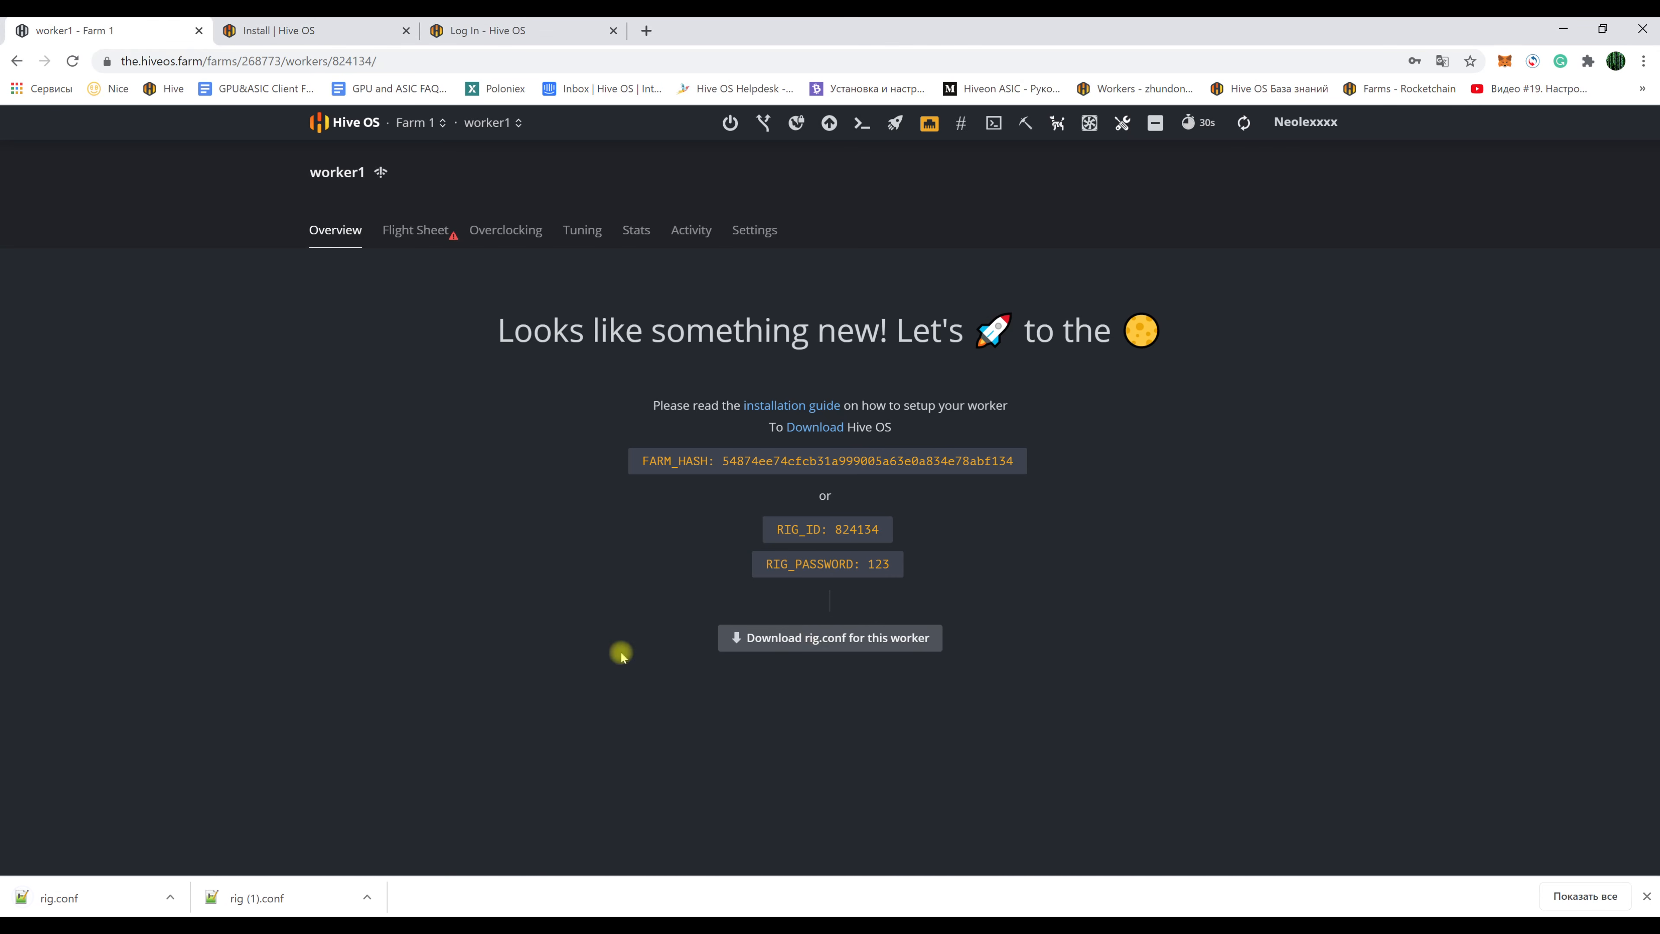
click(178, 897)
click(226, 837)
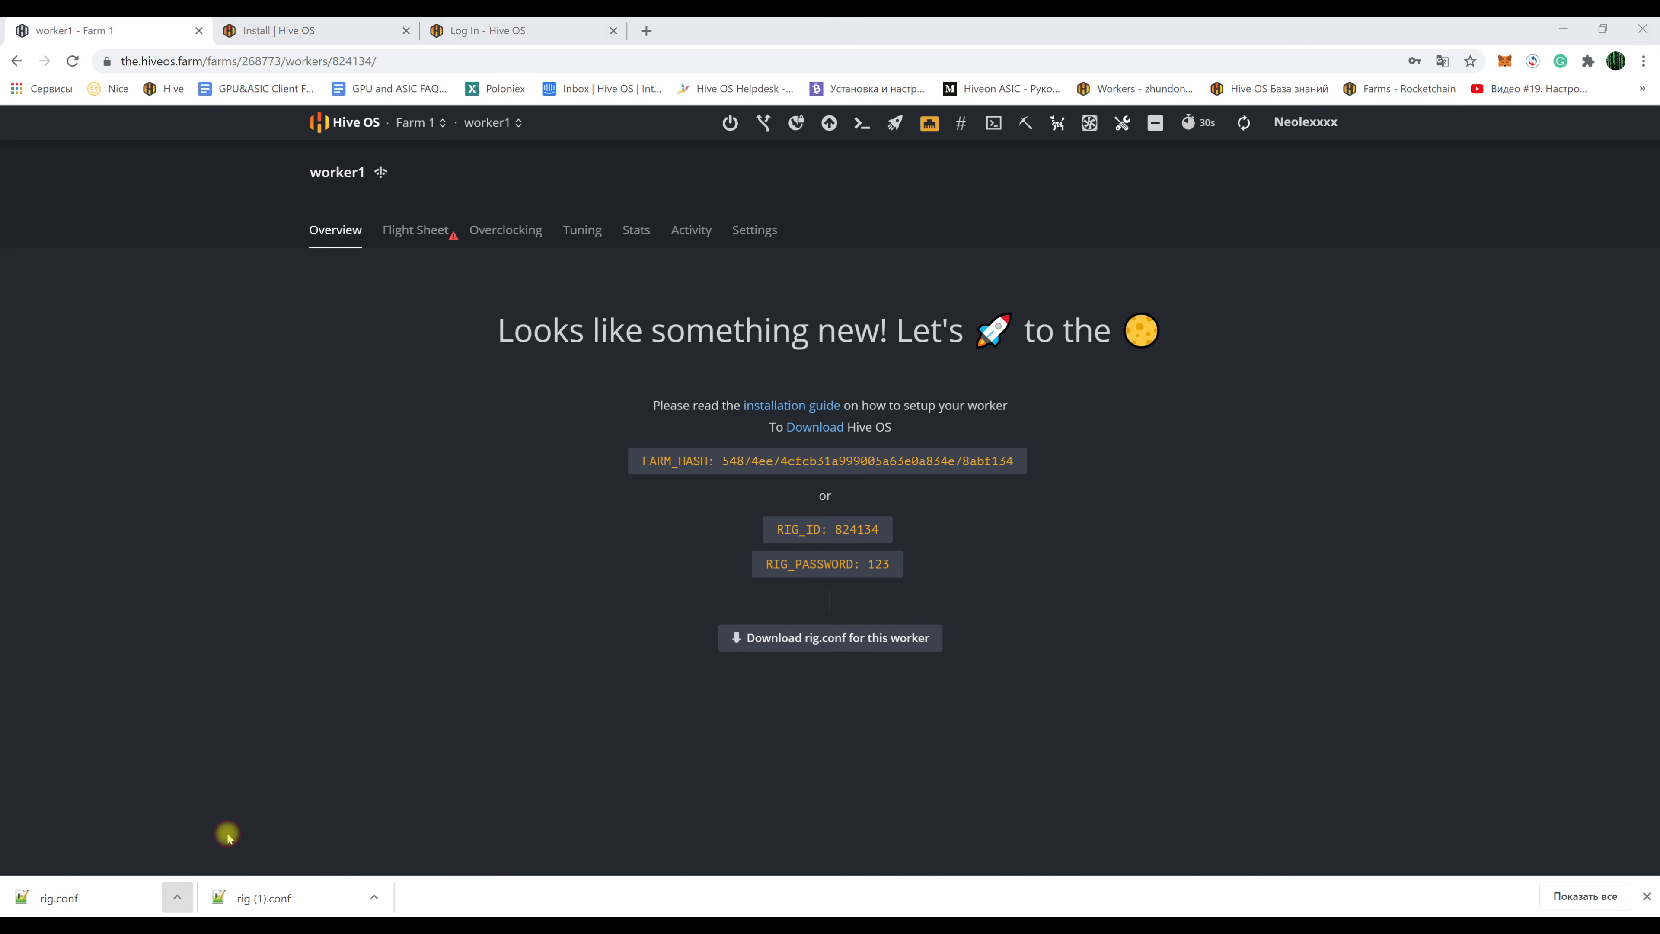
- Copy rig.conf from Downloads to the root of the HIVE (F:) drive and close both folder windows
right_click(530, 271)
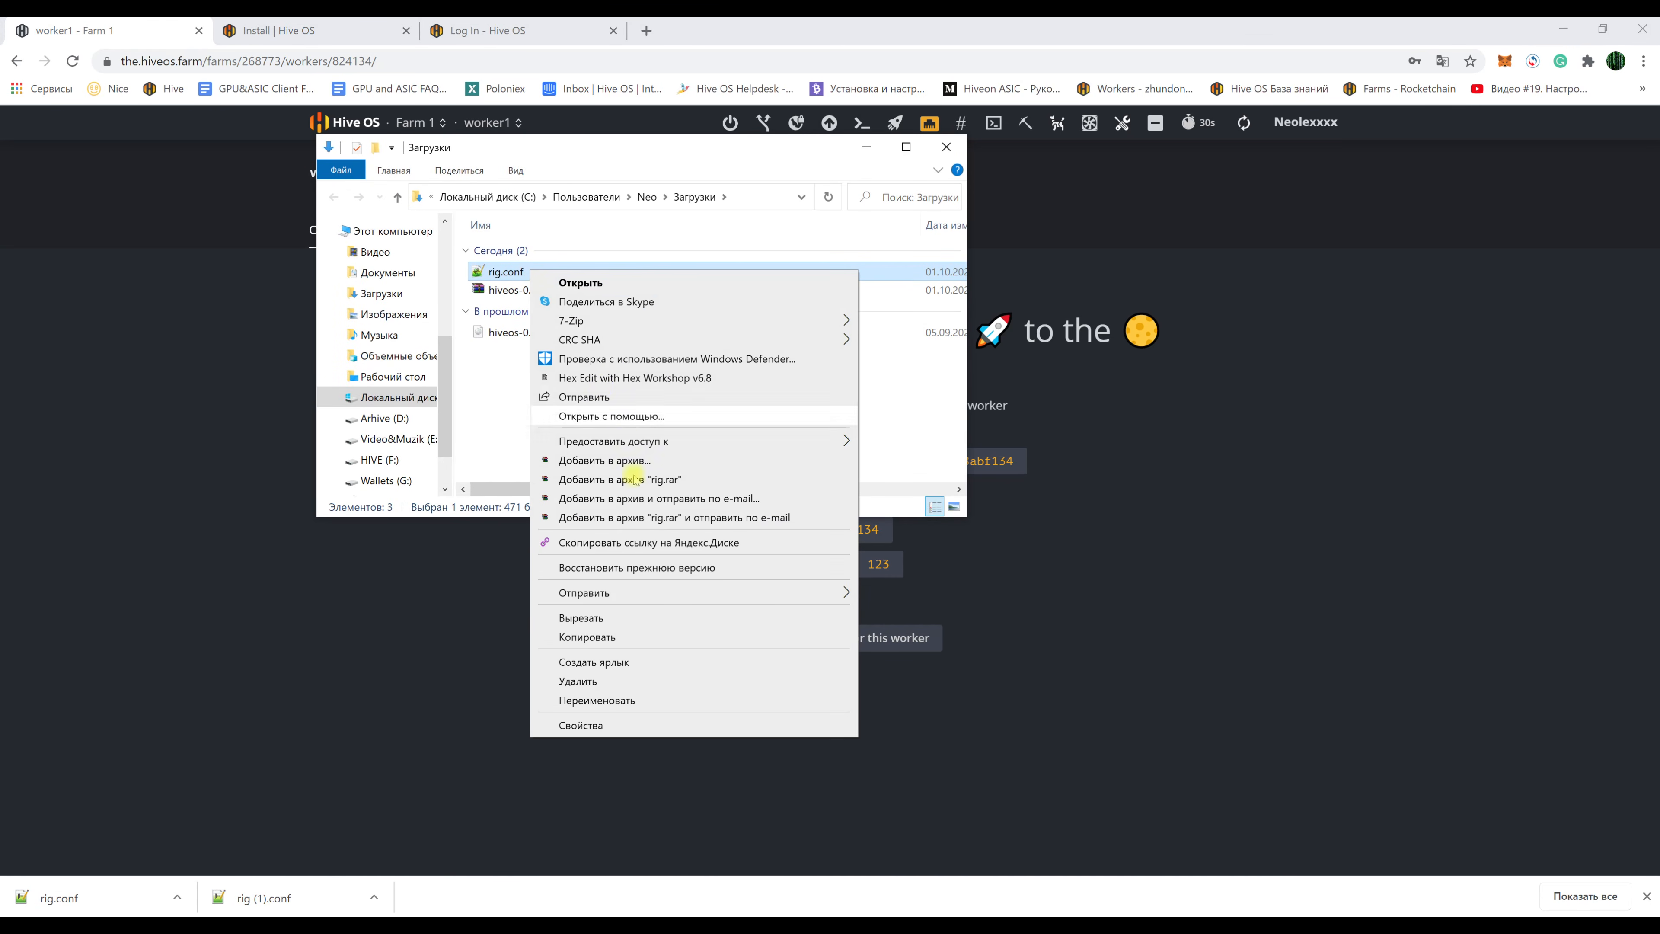
click(614, 637)
mouse_move(448, 912)
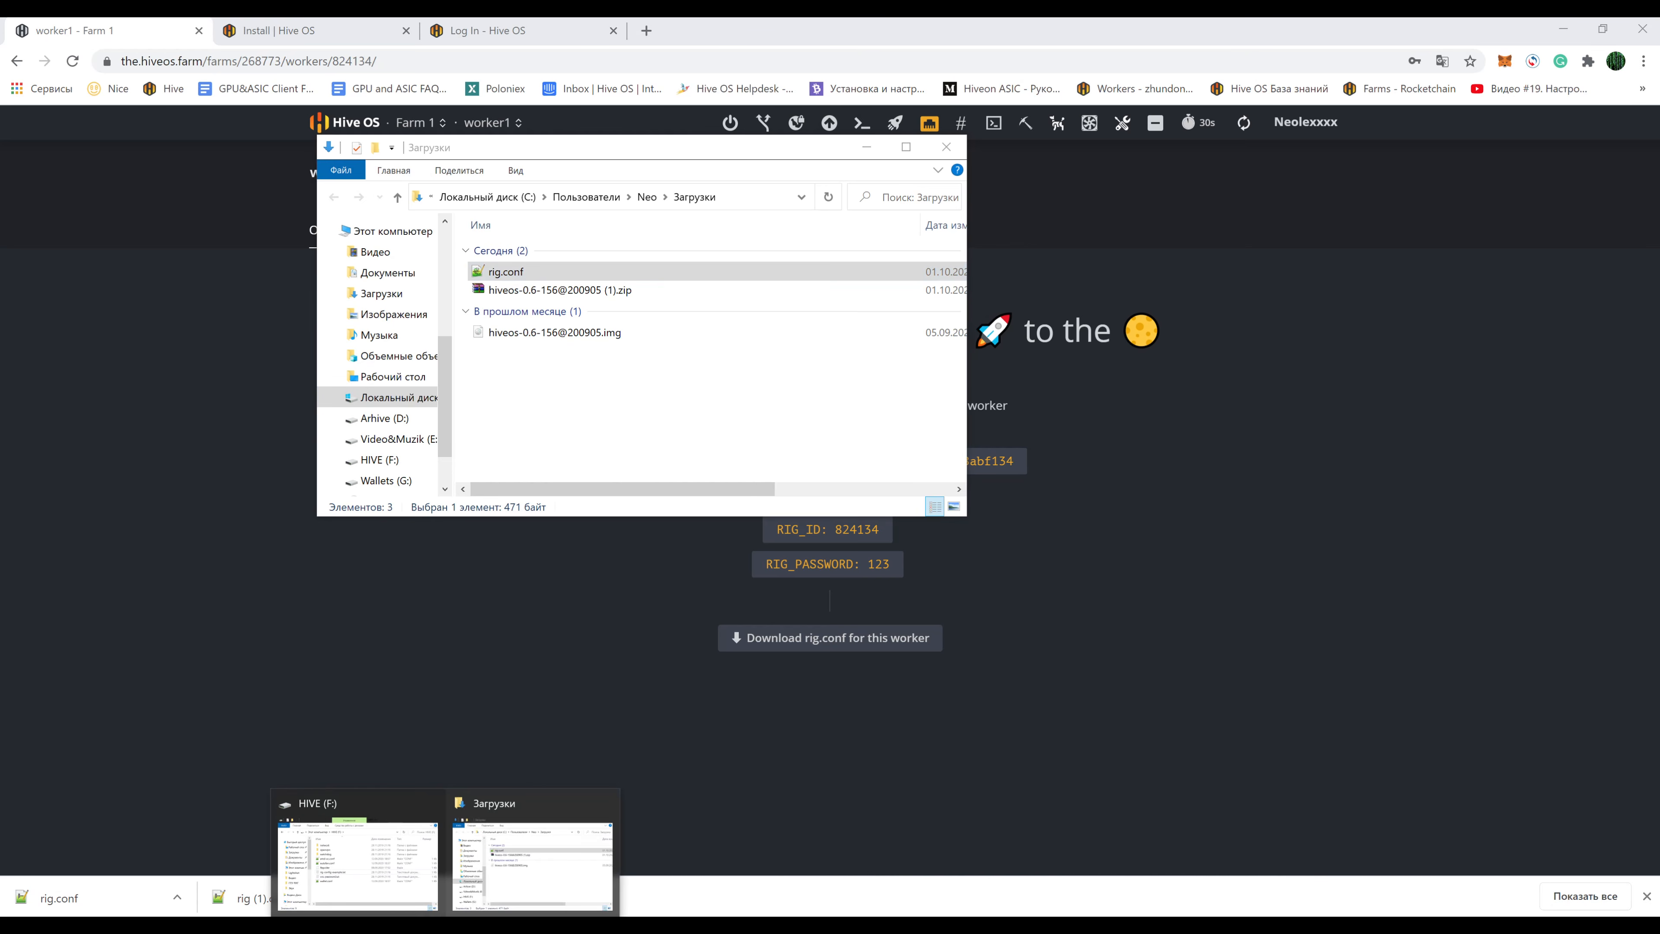
click(367, 847)
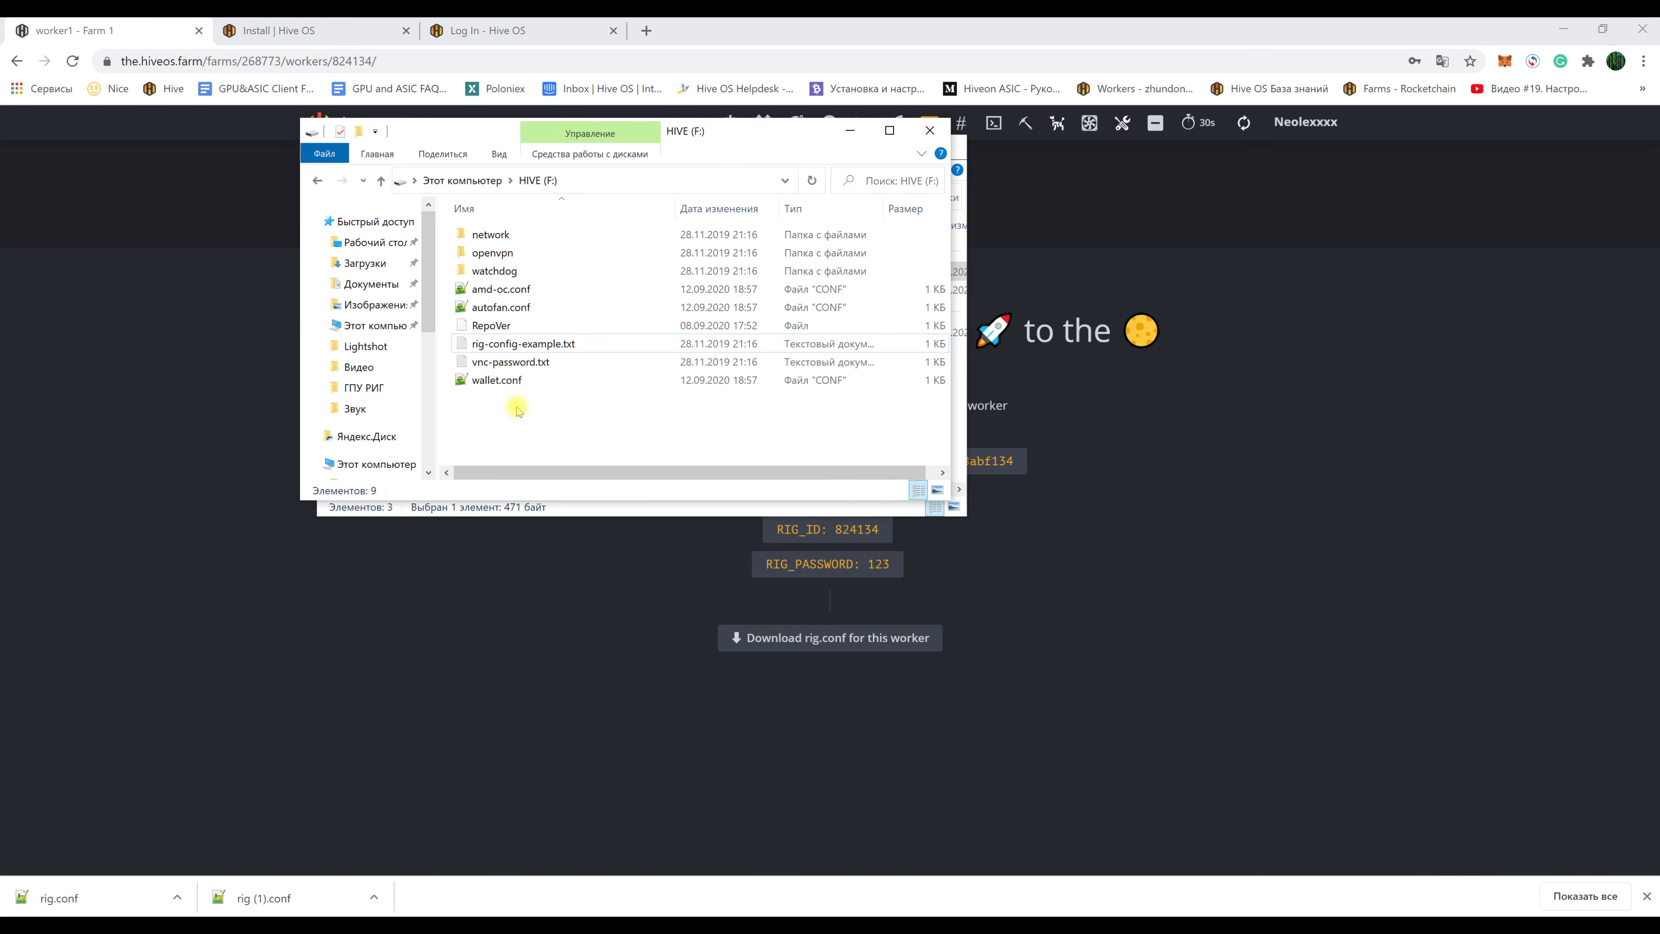
right_click(500, 407)
click(537, 525)
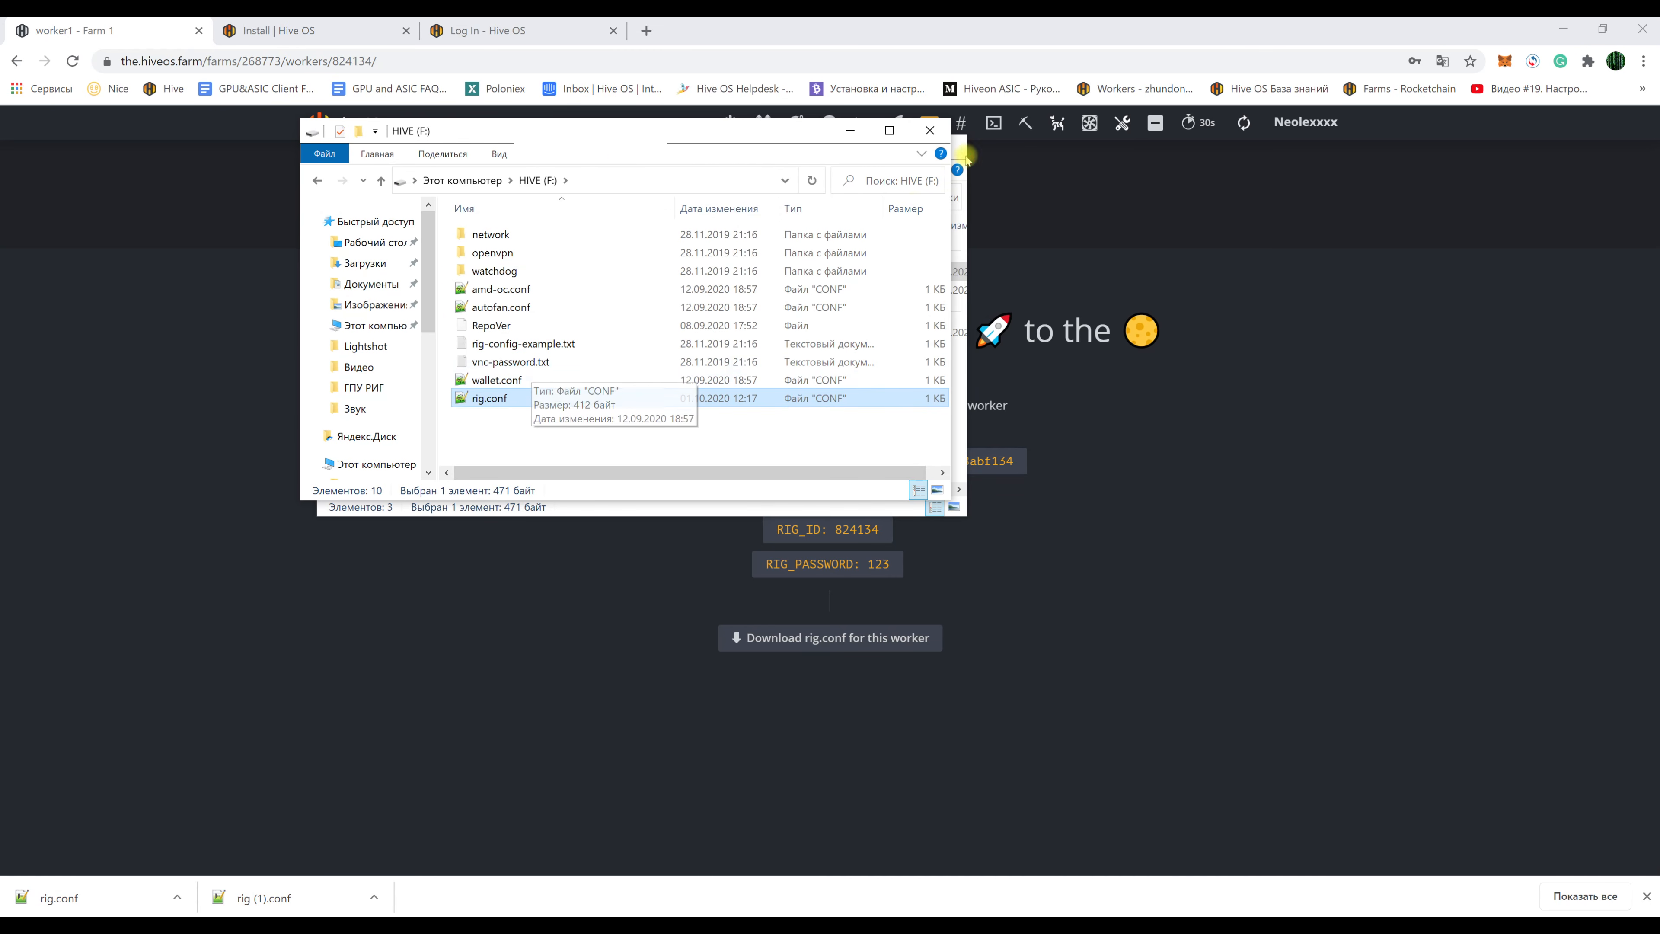
click(929, 130)
click(944, 149)
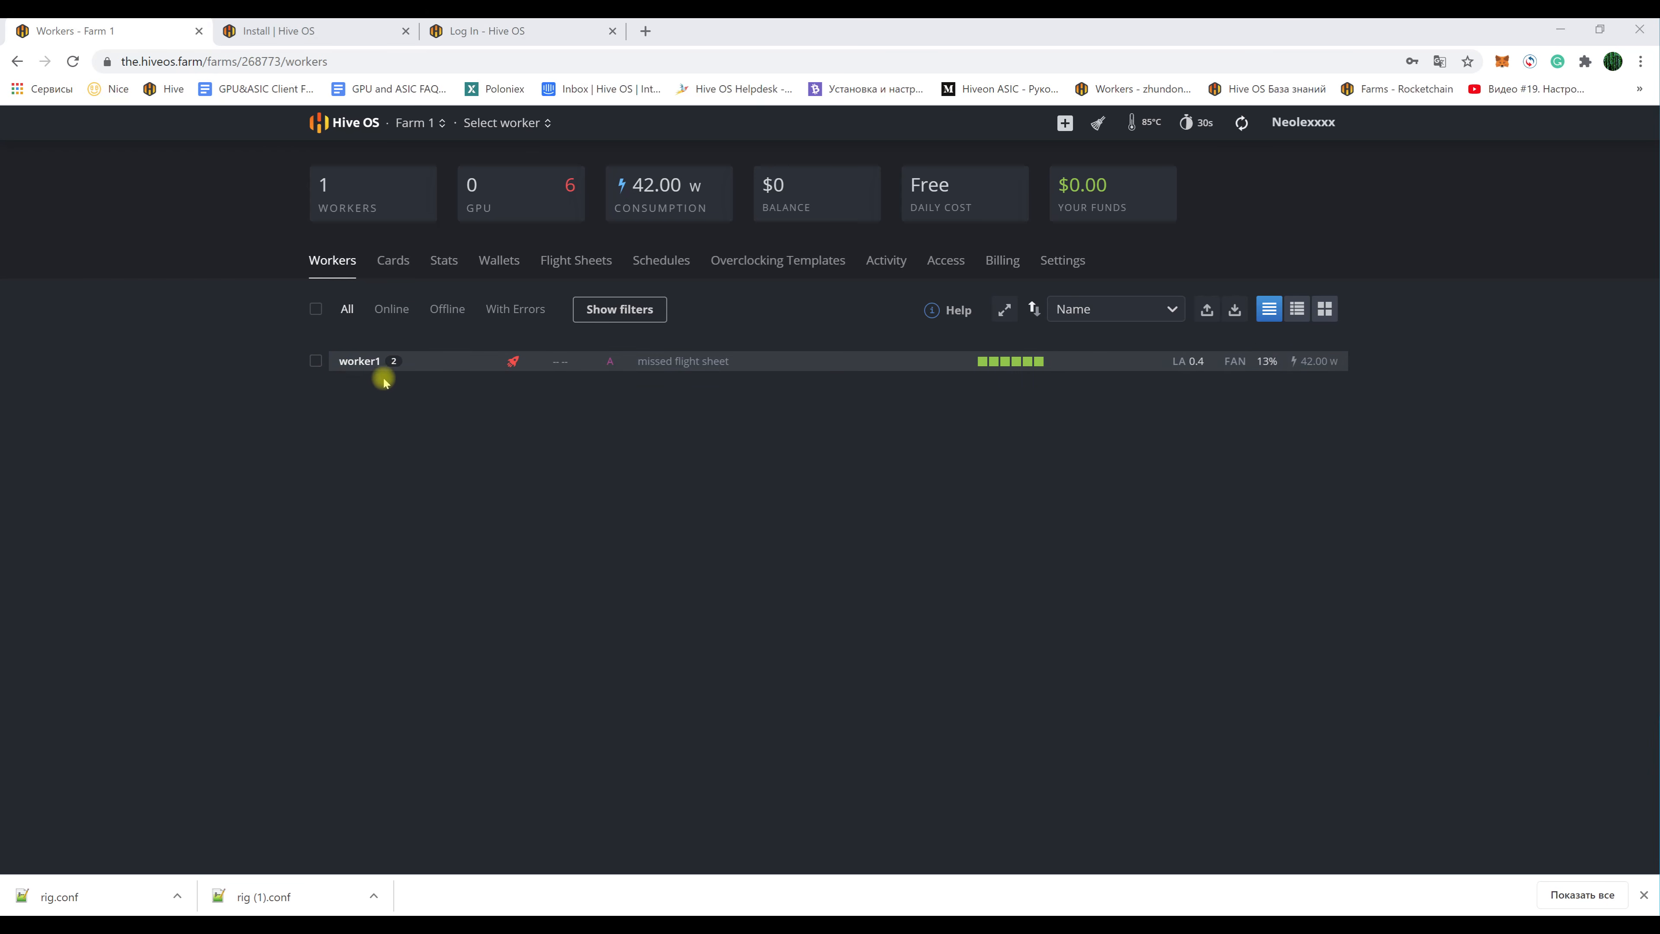
- Open worker1 in Farm 1 and check which flight sheets can be chosen for it
click(356, 364)
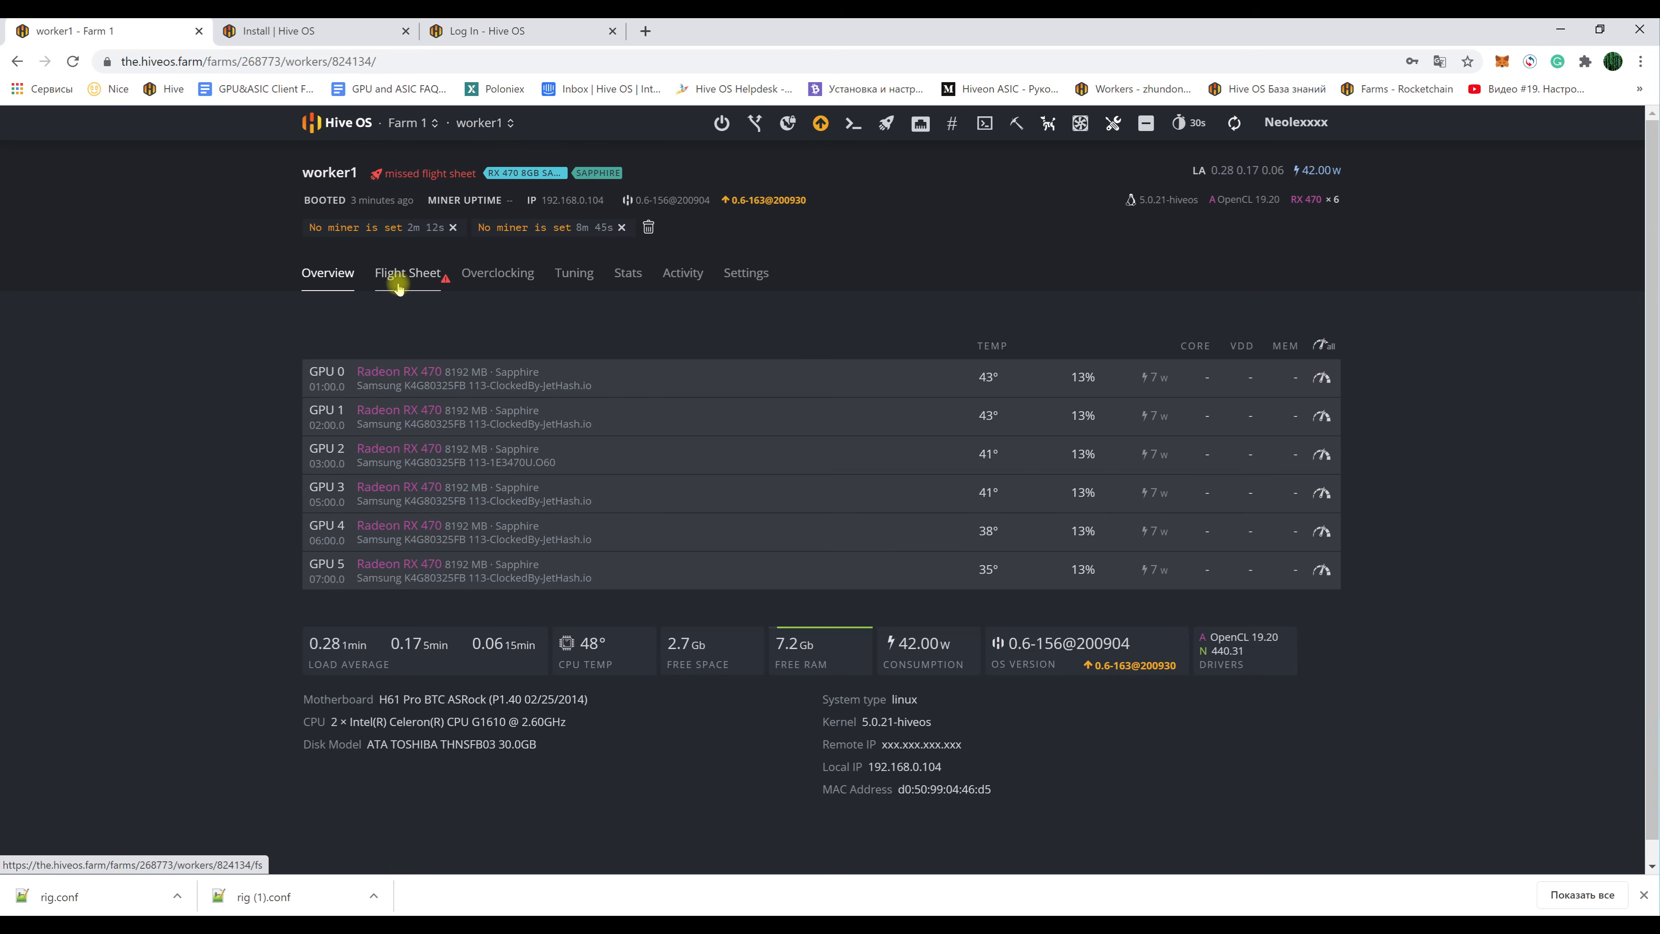
click(887, 126)
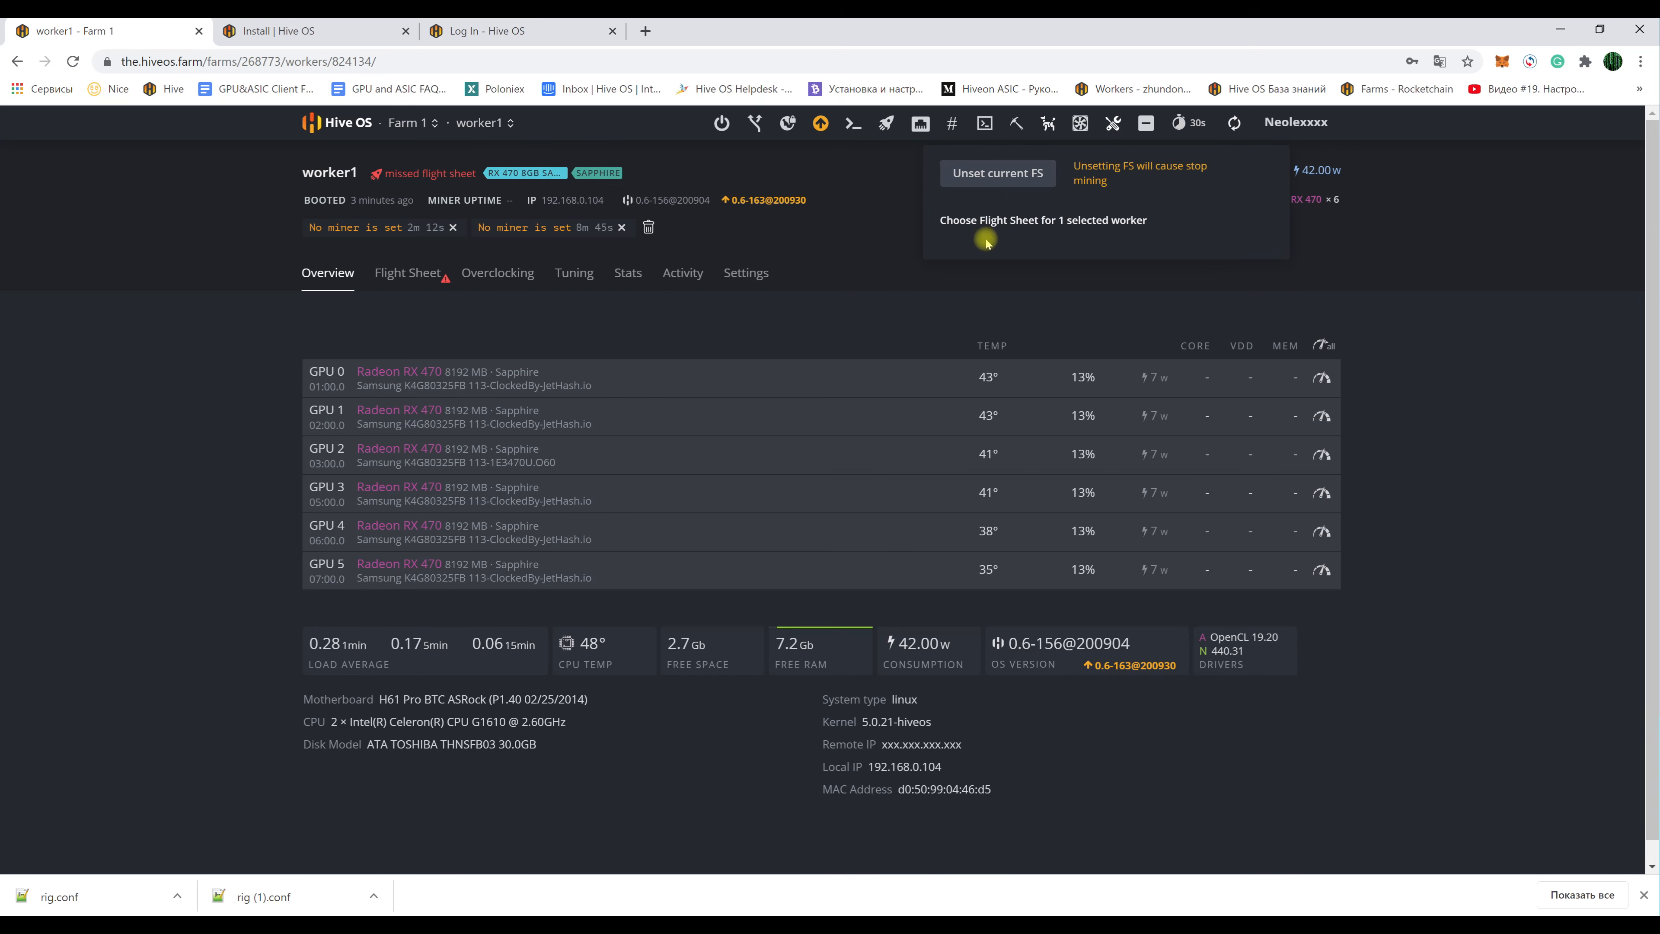
click(855, 305)
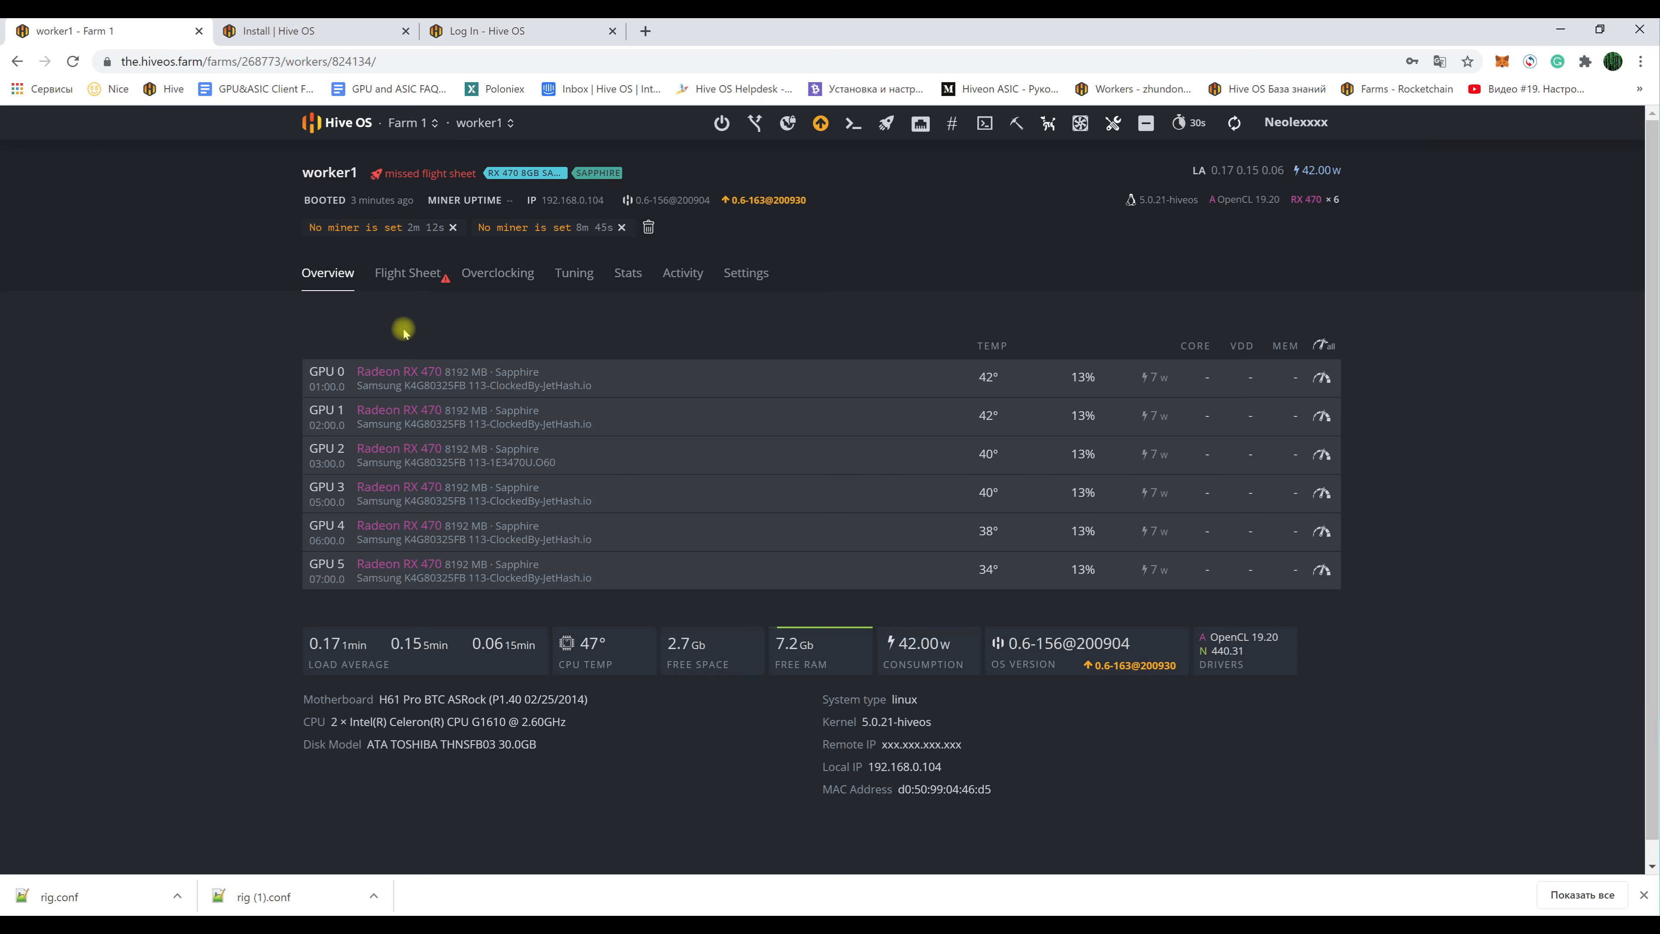
- Look through the Hive OS Install page, from the image downloads to the community links, and return to worker1
click(300, 30)
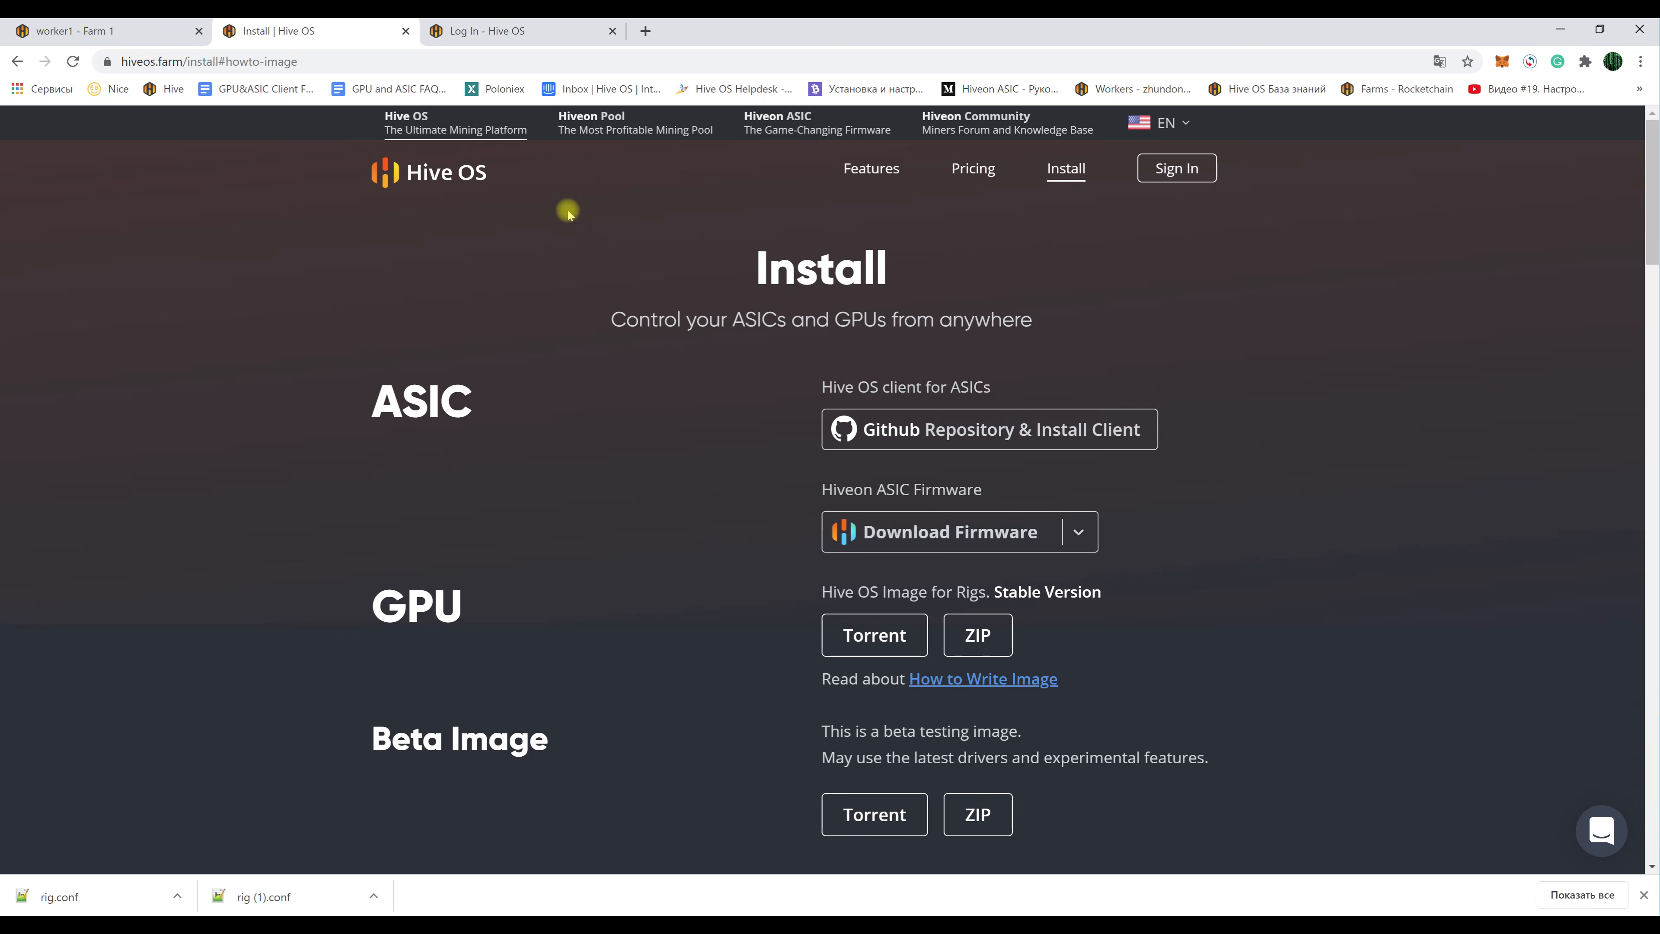
scroll(631, 539, down, 20)
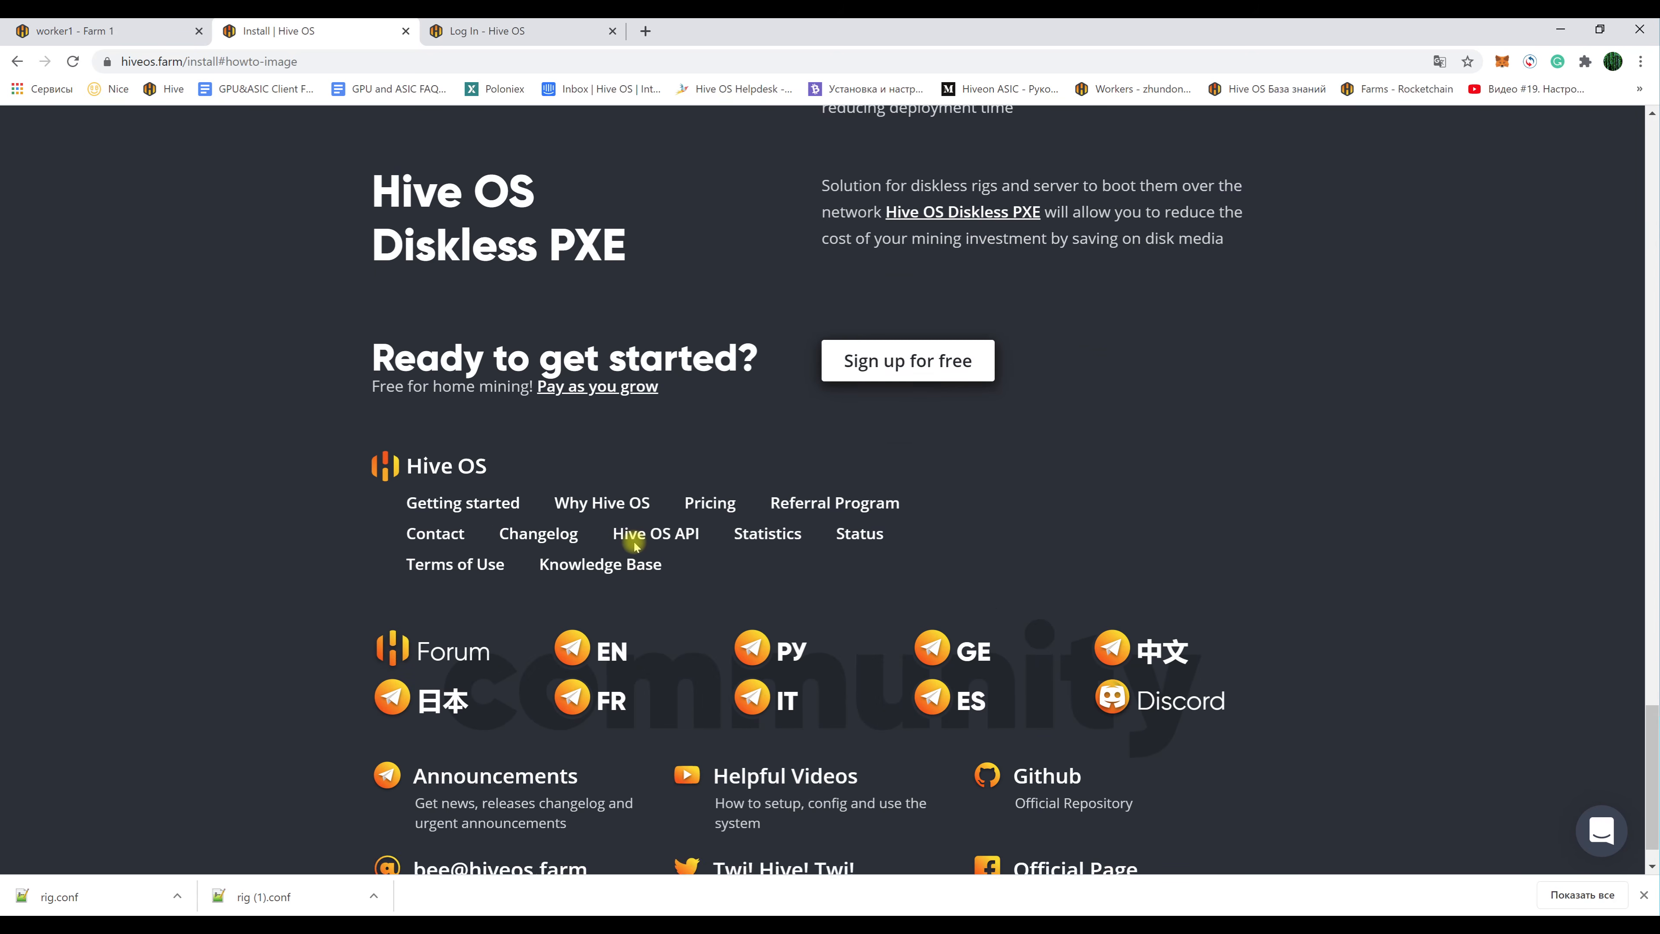
scroll(633, 544, down, 1)
scroll(637, 540, up, 20)
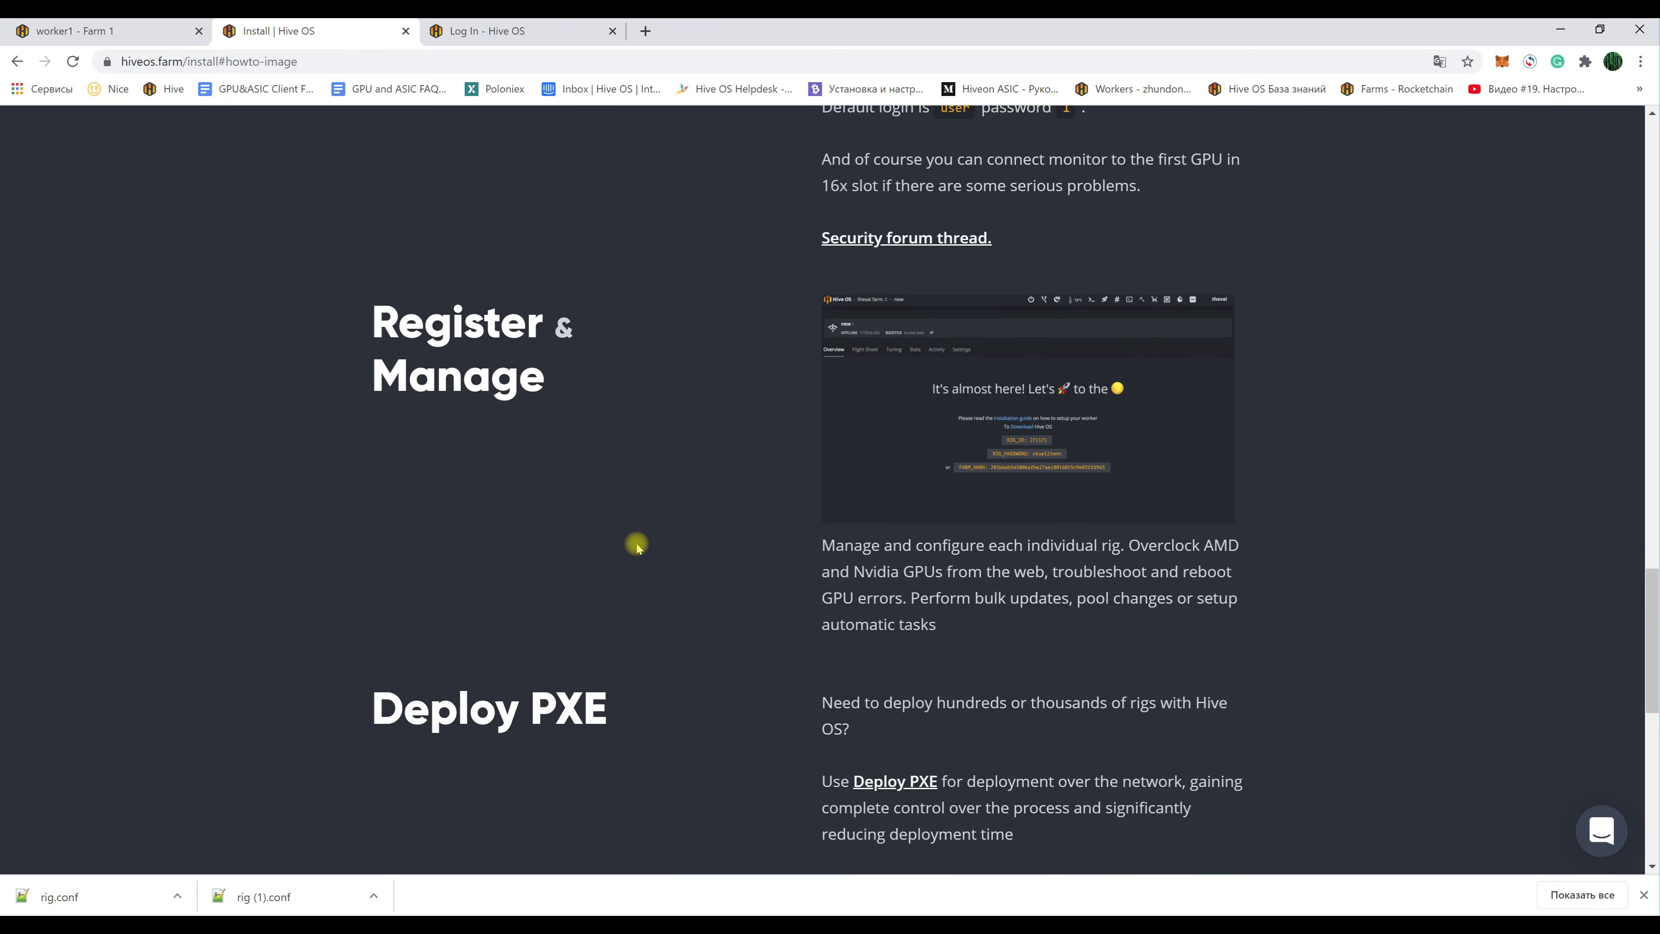
scroll(637, 545, up, 10)
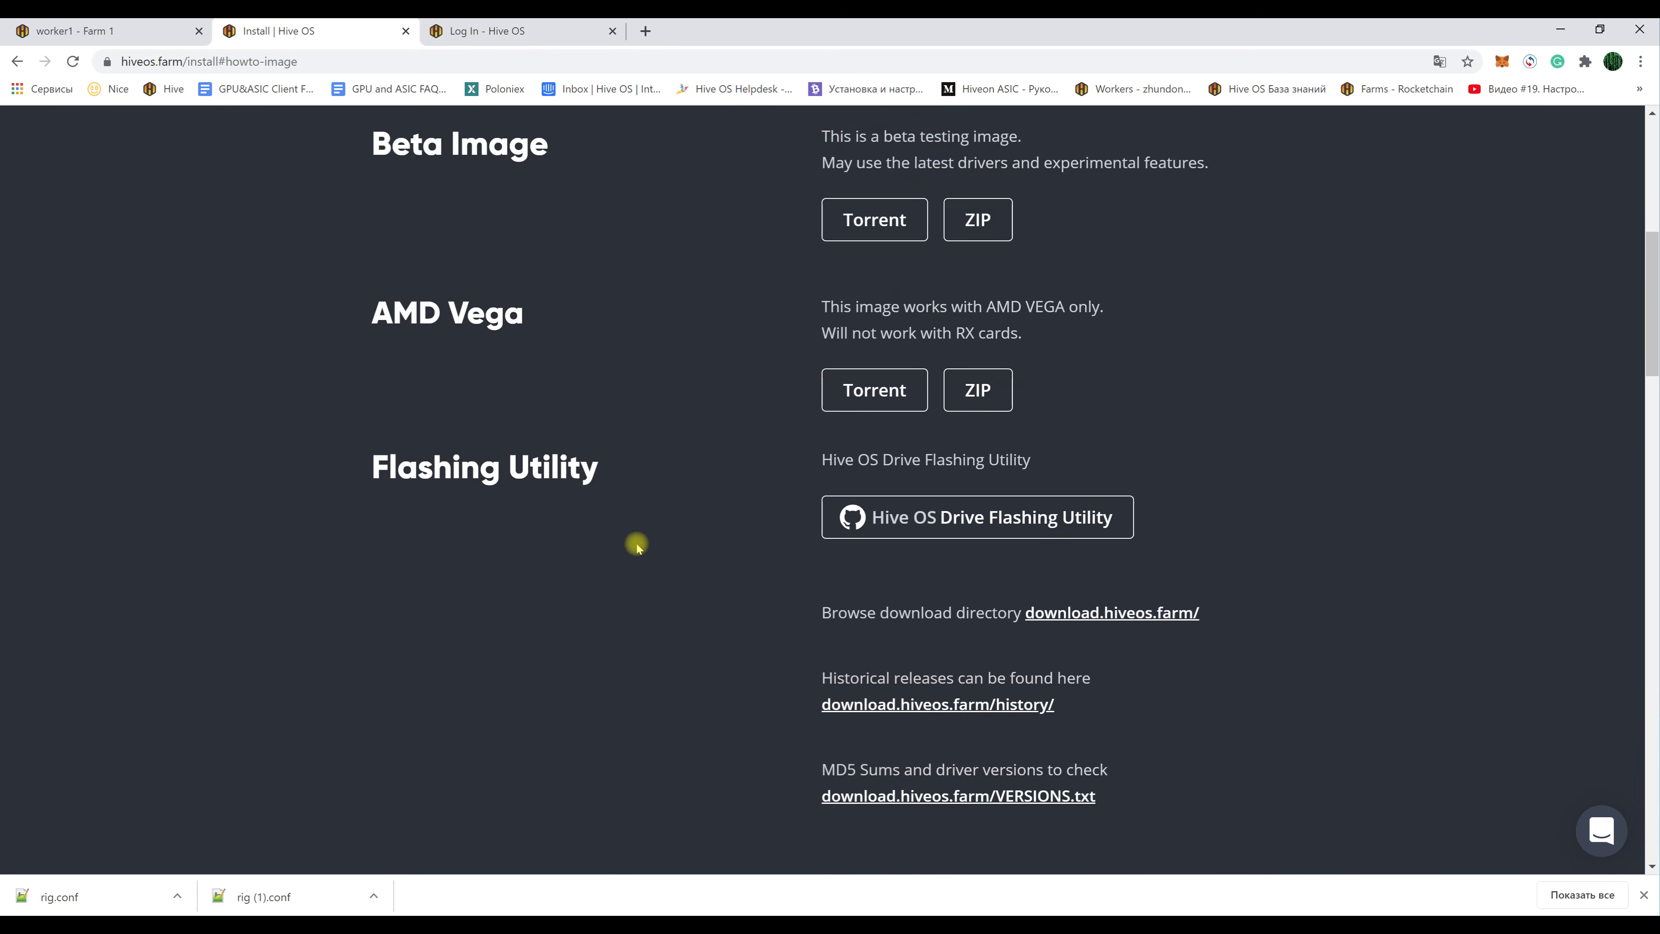
click(140, 33)
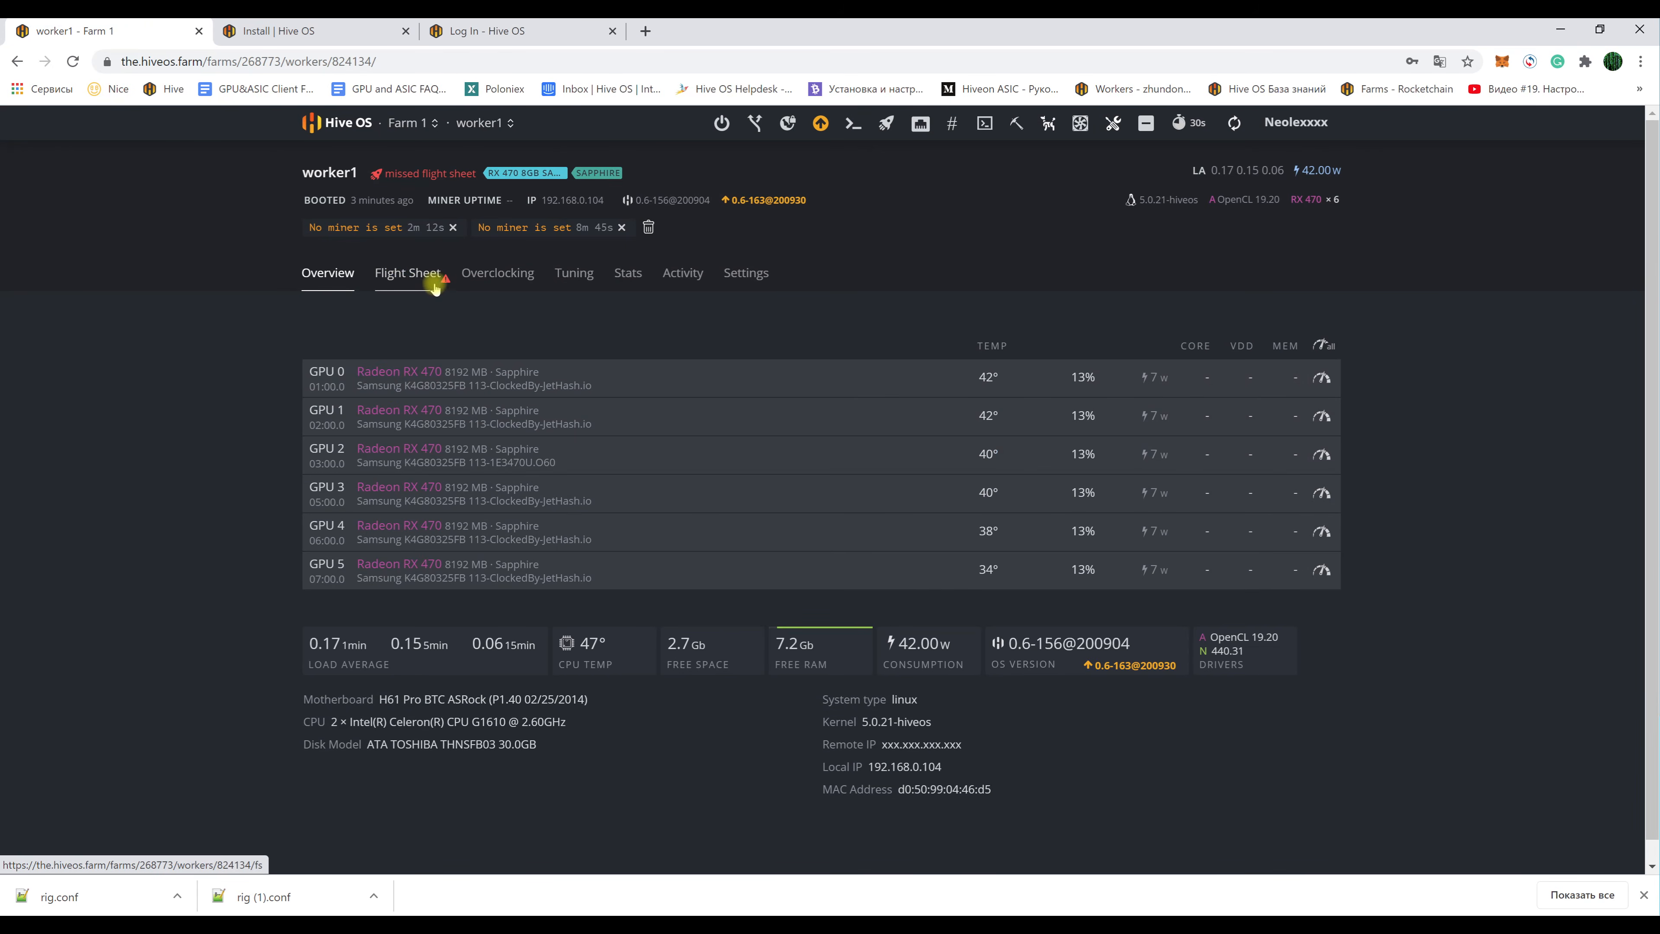
- Start a new wallet from Farm 1's flight sheet management page and set its coin to ETH
click(415, 271)
click(870, 317)
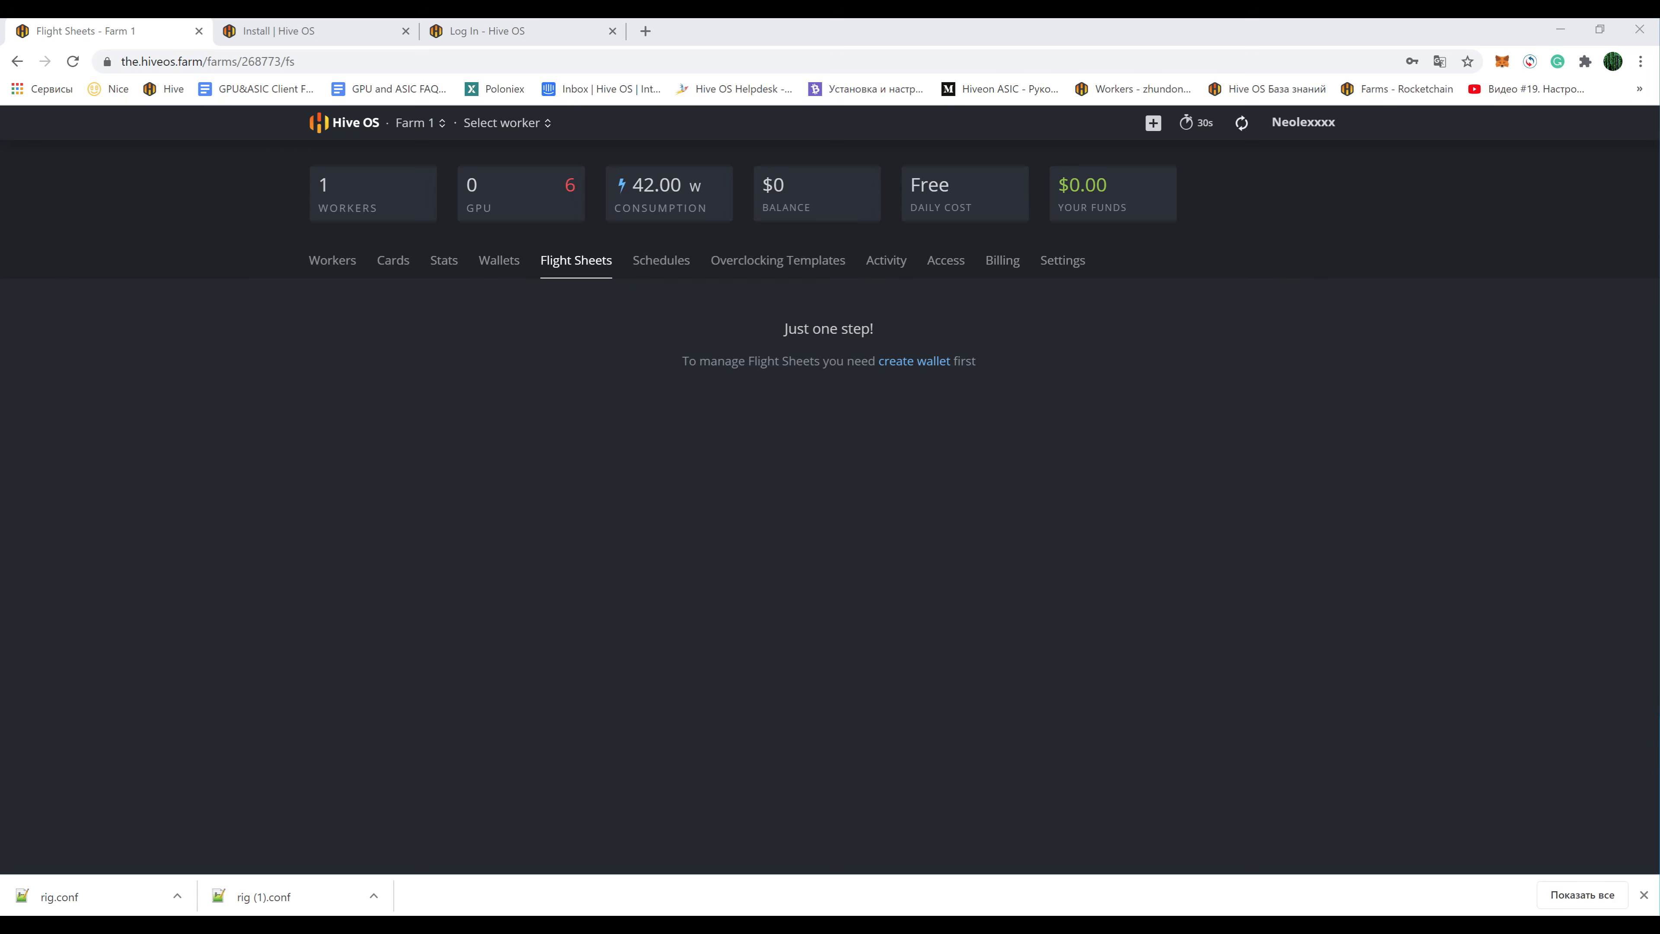
click(906, 363)
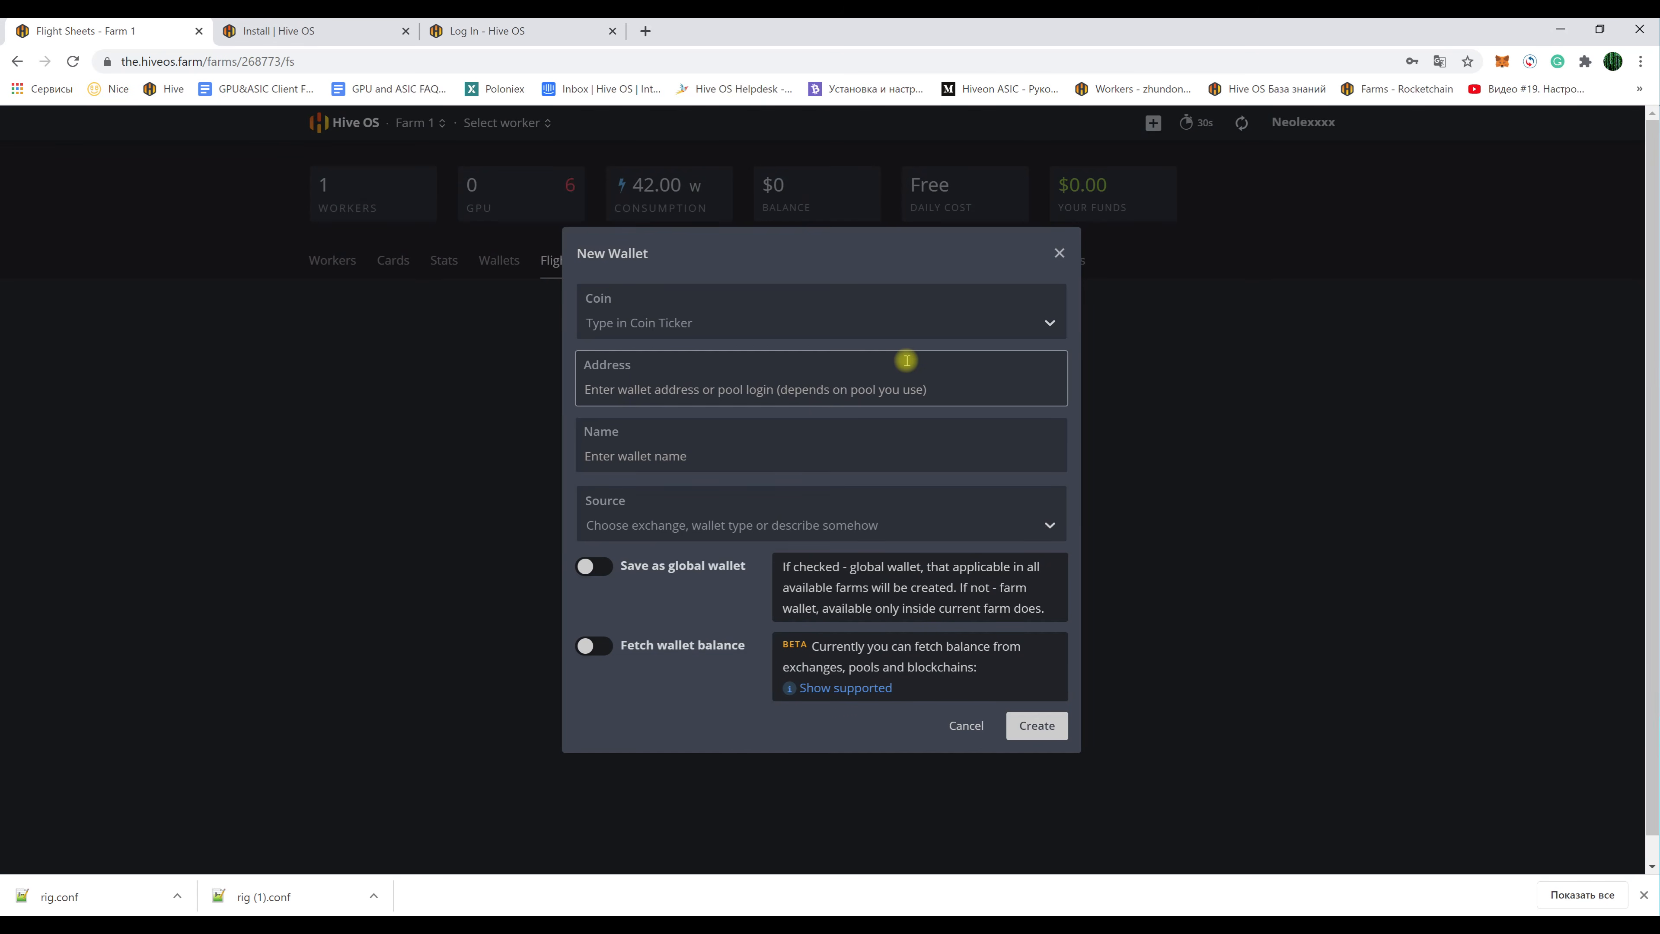
click(656, 324)
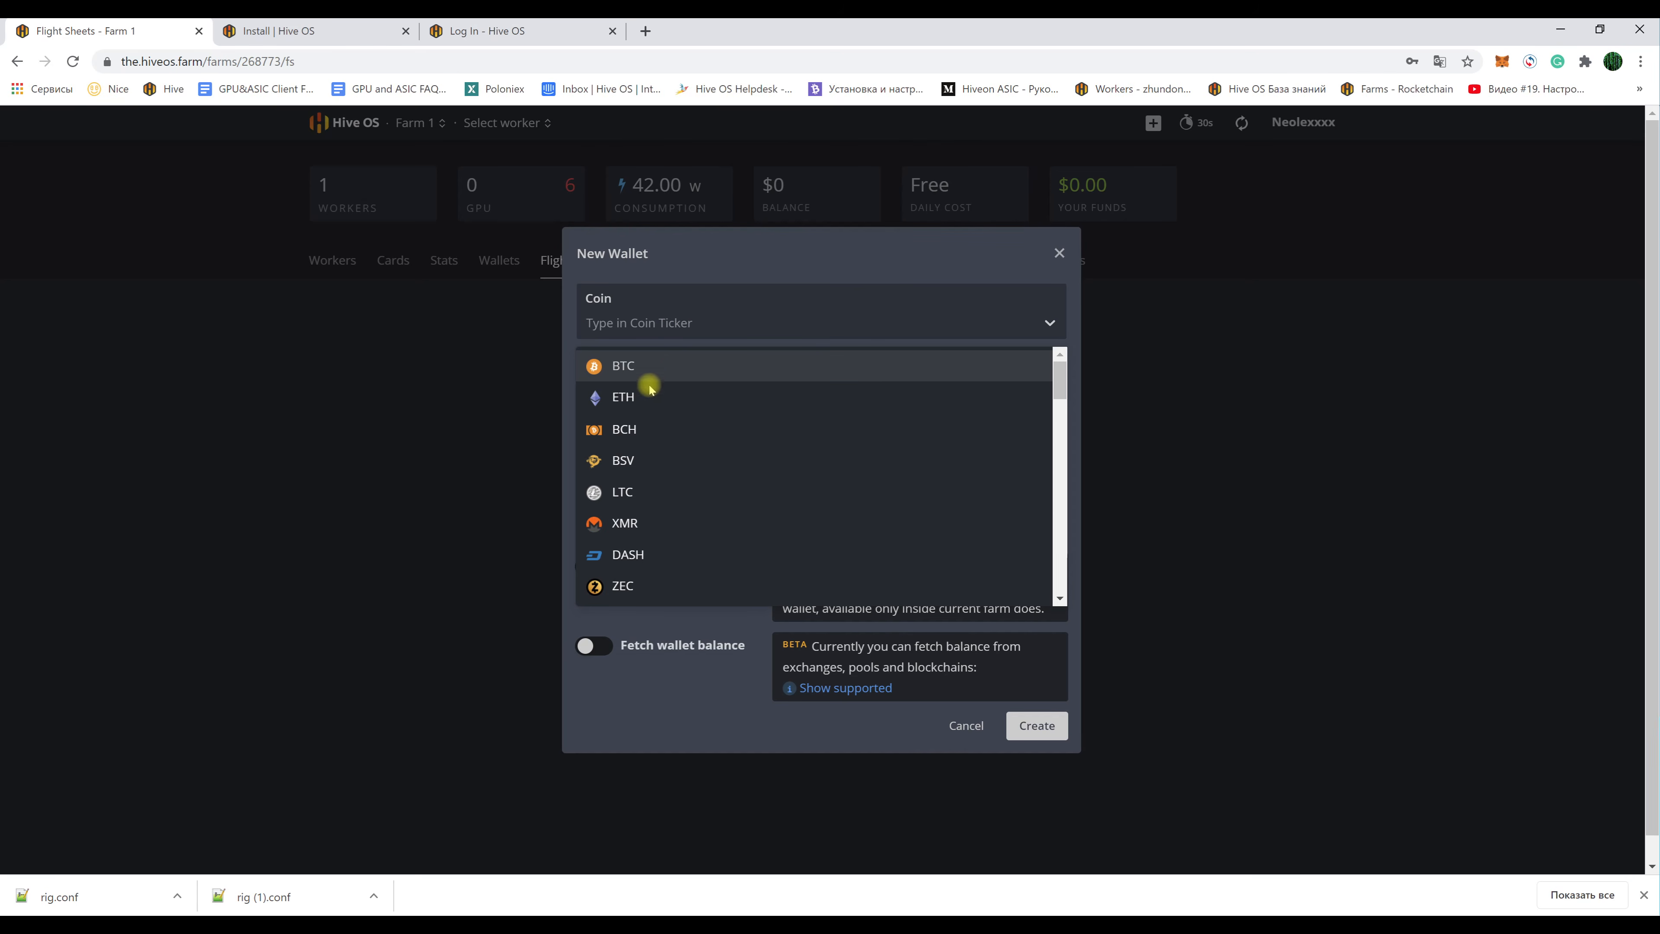
click(621, 400)
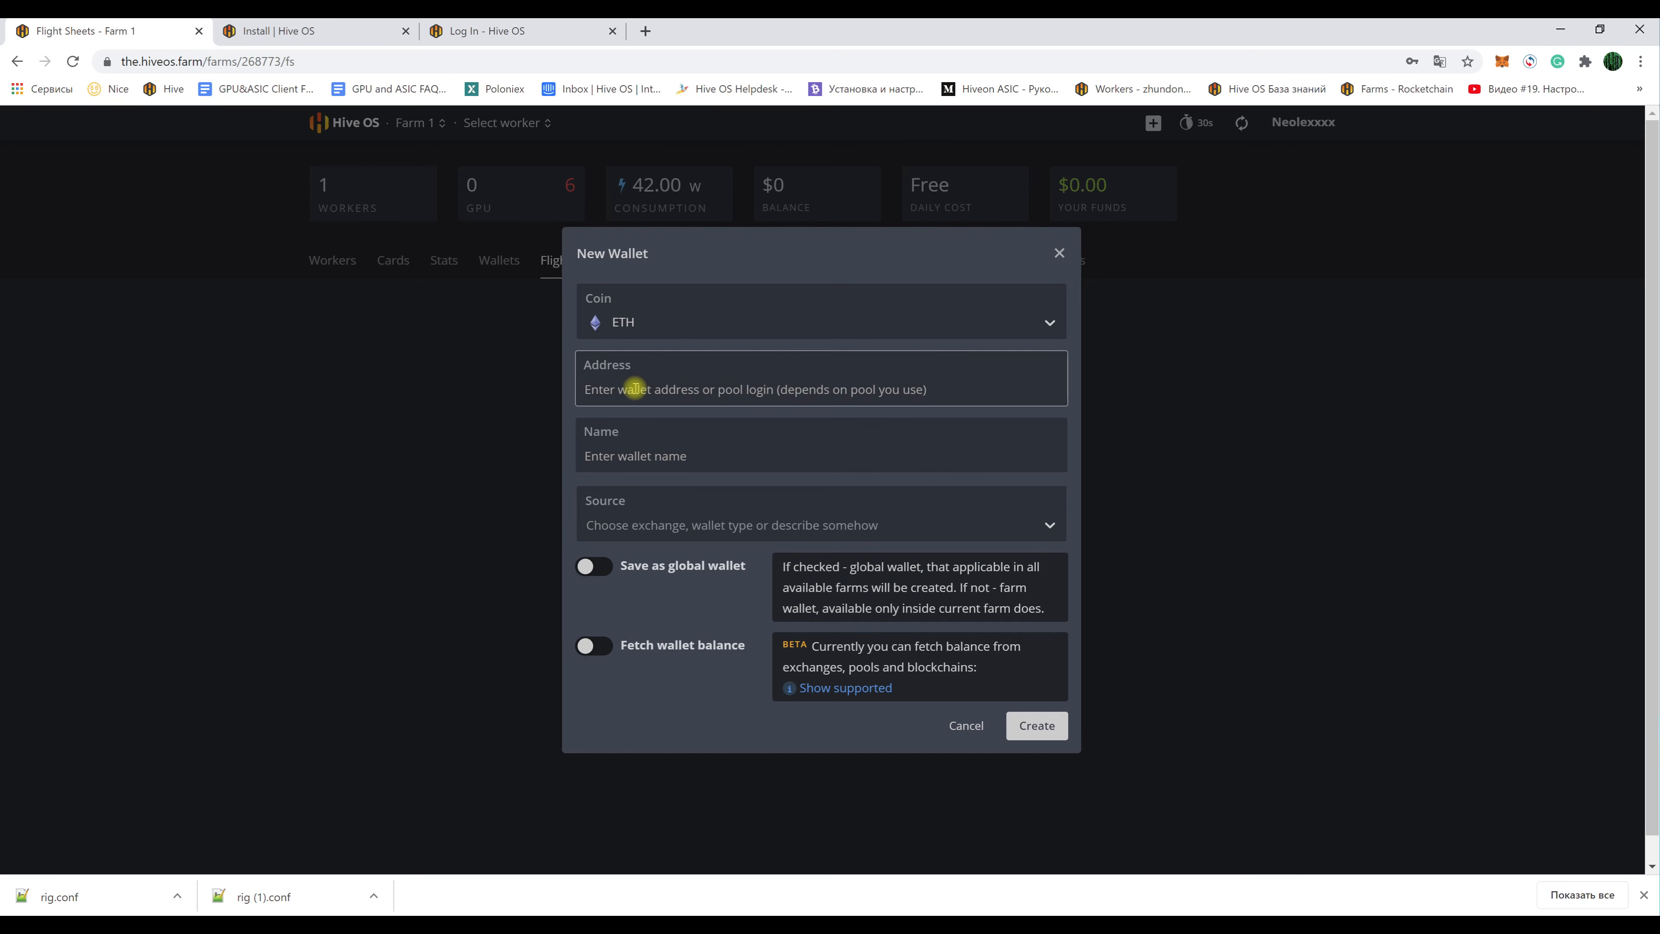
- Paste the copied wallet address into the ETH wallet, name it My Wallet and create it
right_click(633, 388)
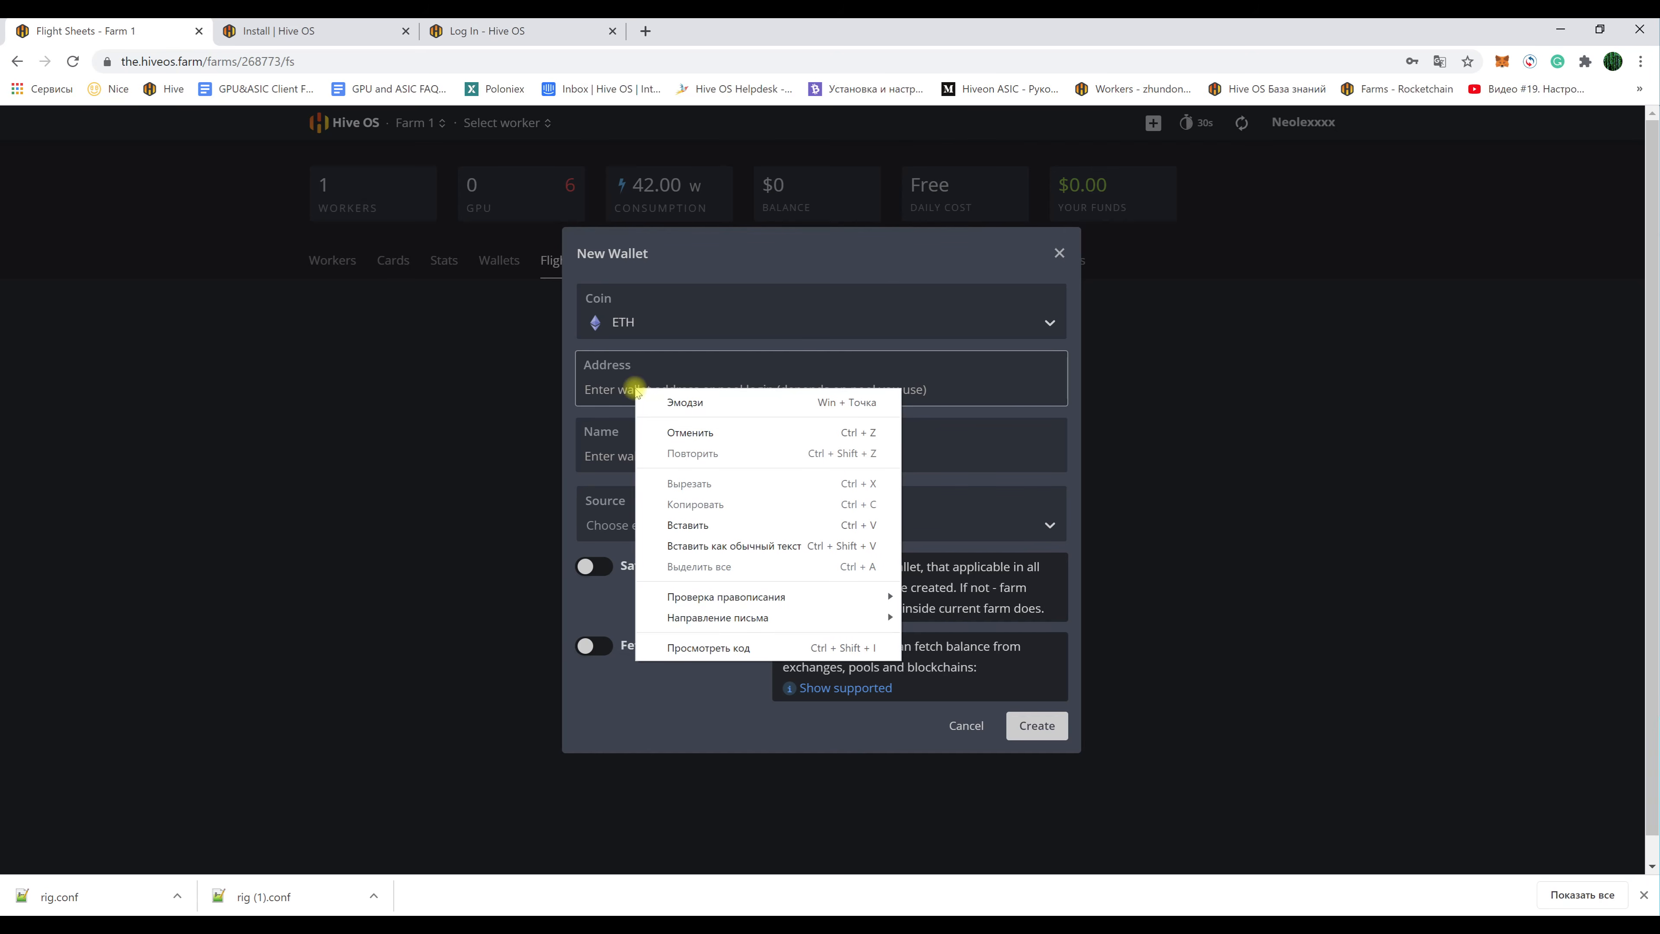
click(686, 519)
click(642, 455)
text(My Wallet)
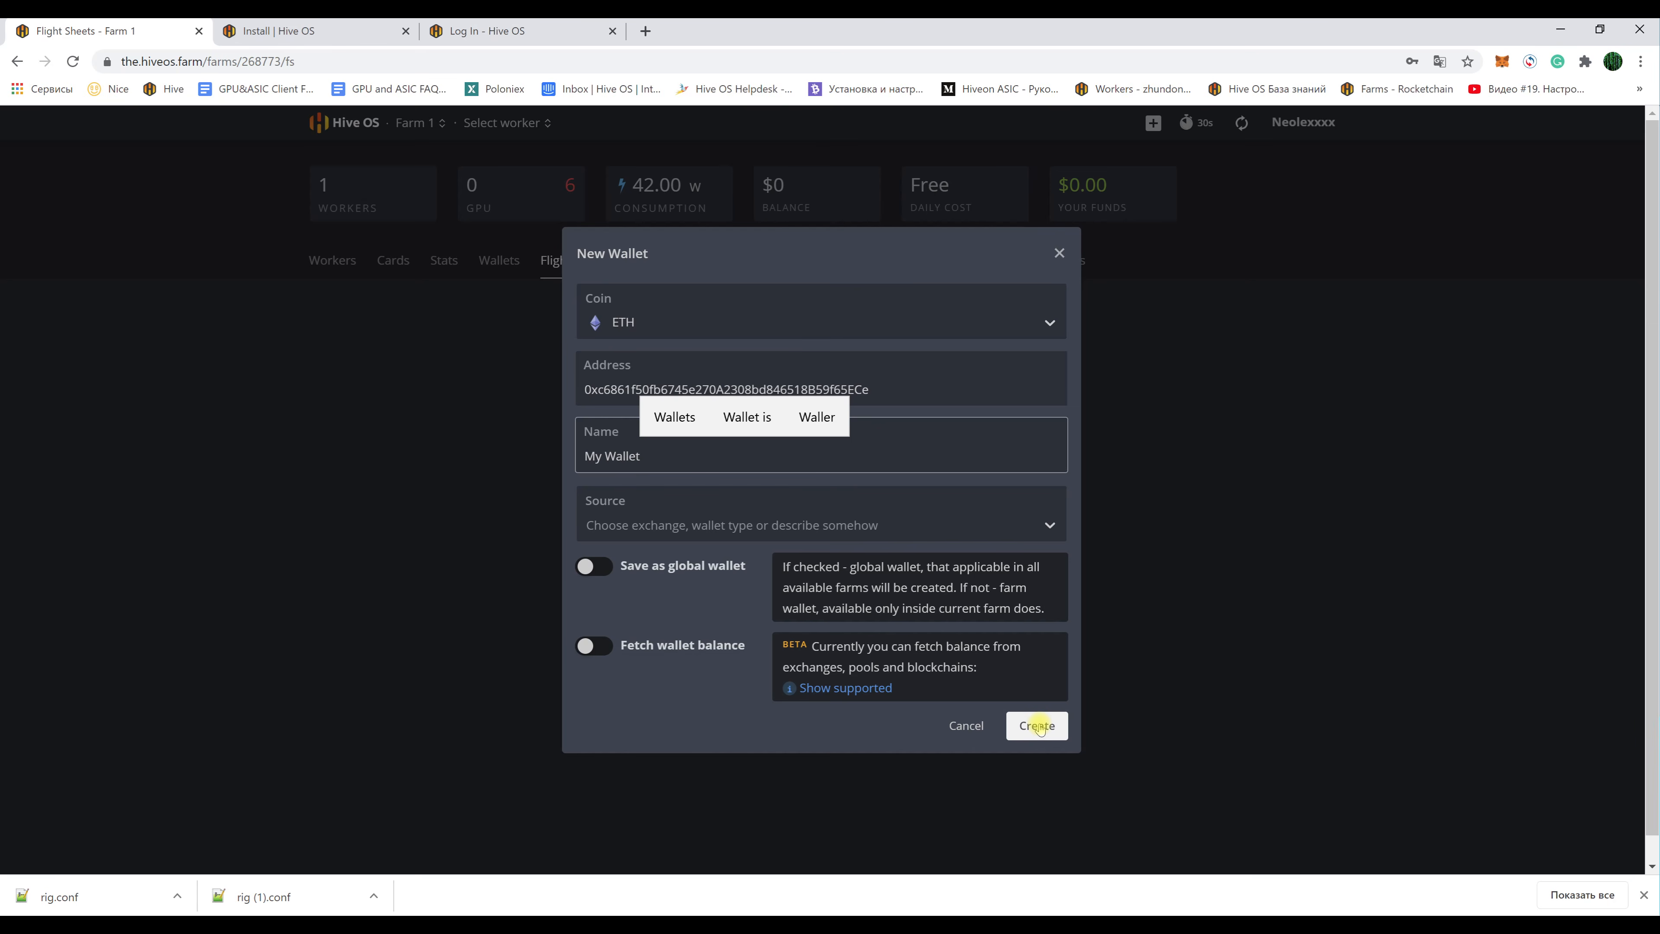
click(1039, 725)
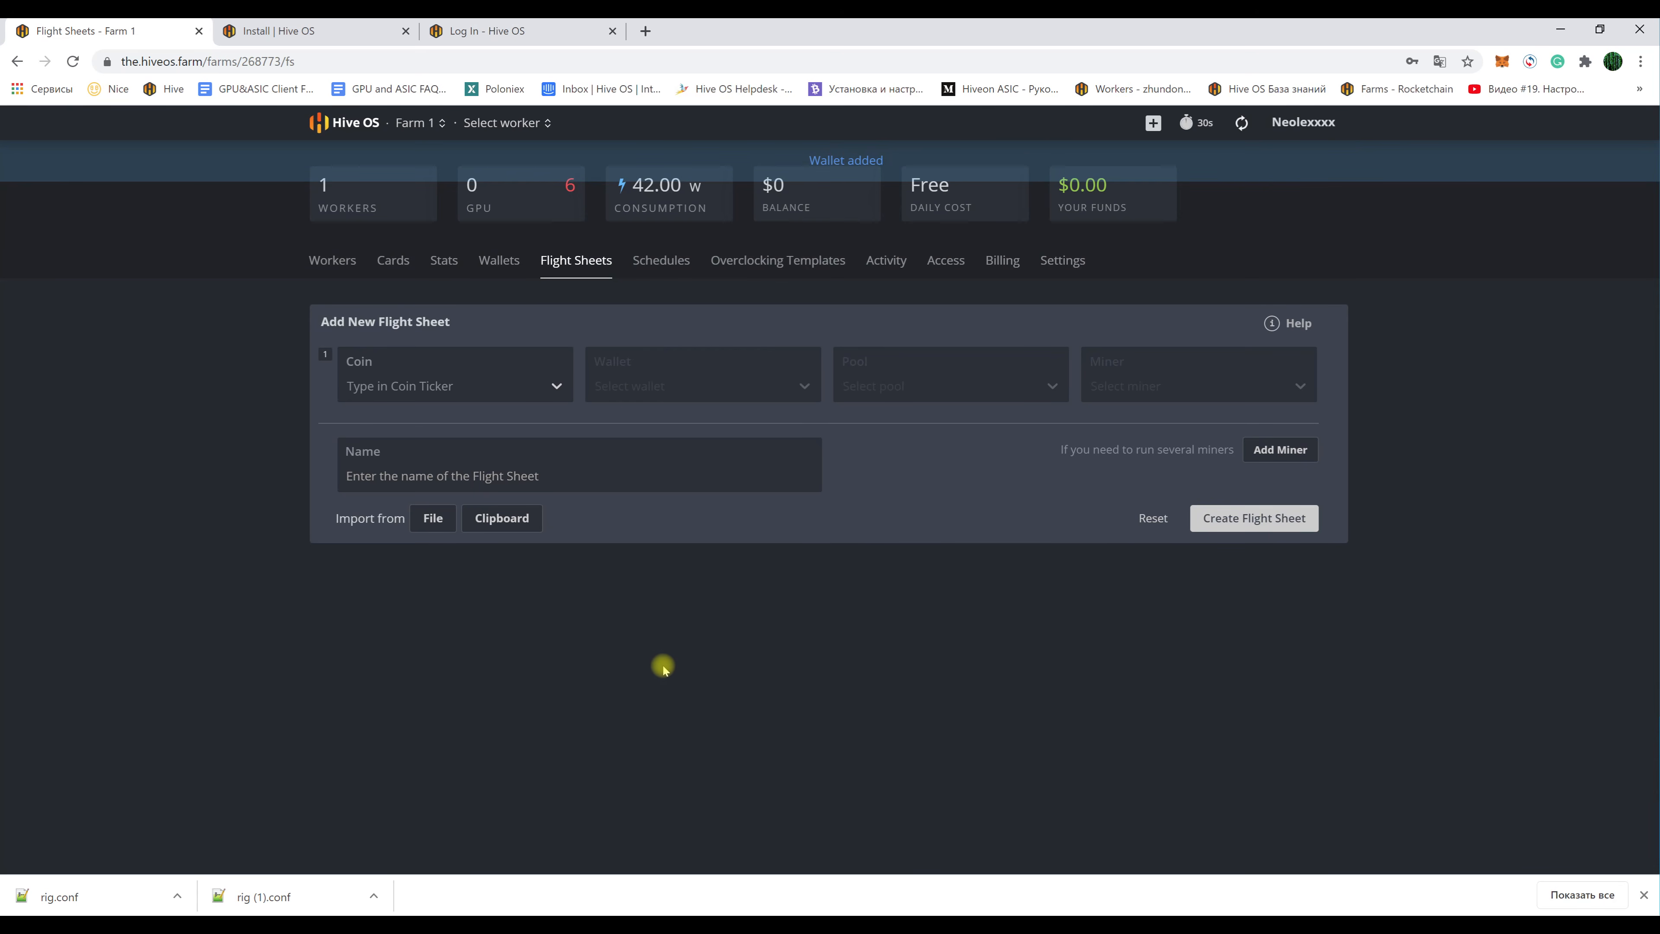
- Set the new flight sheet's coin to ETH and its wallet to My Wallet
click(527, 370)
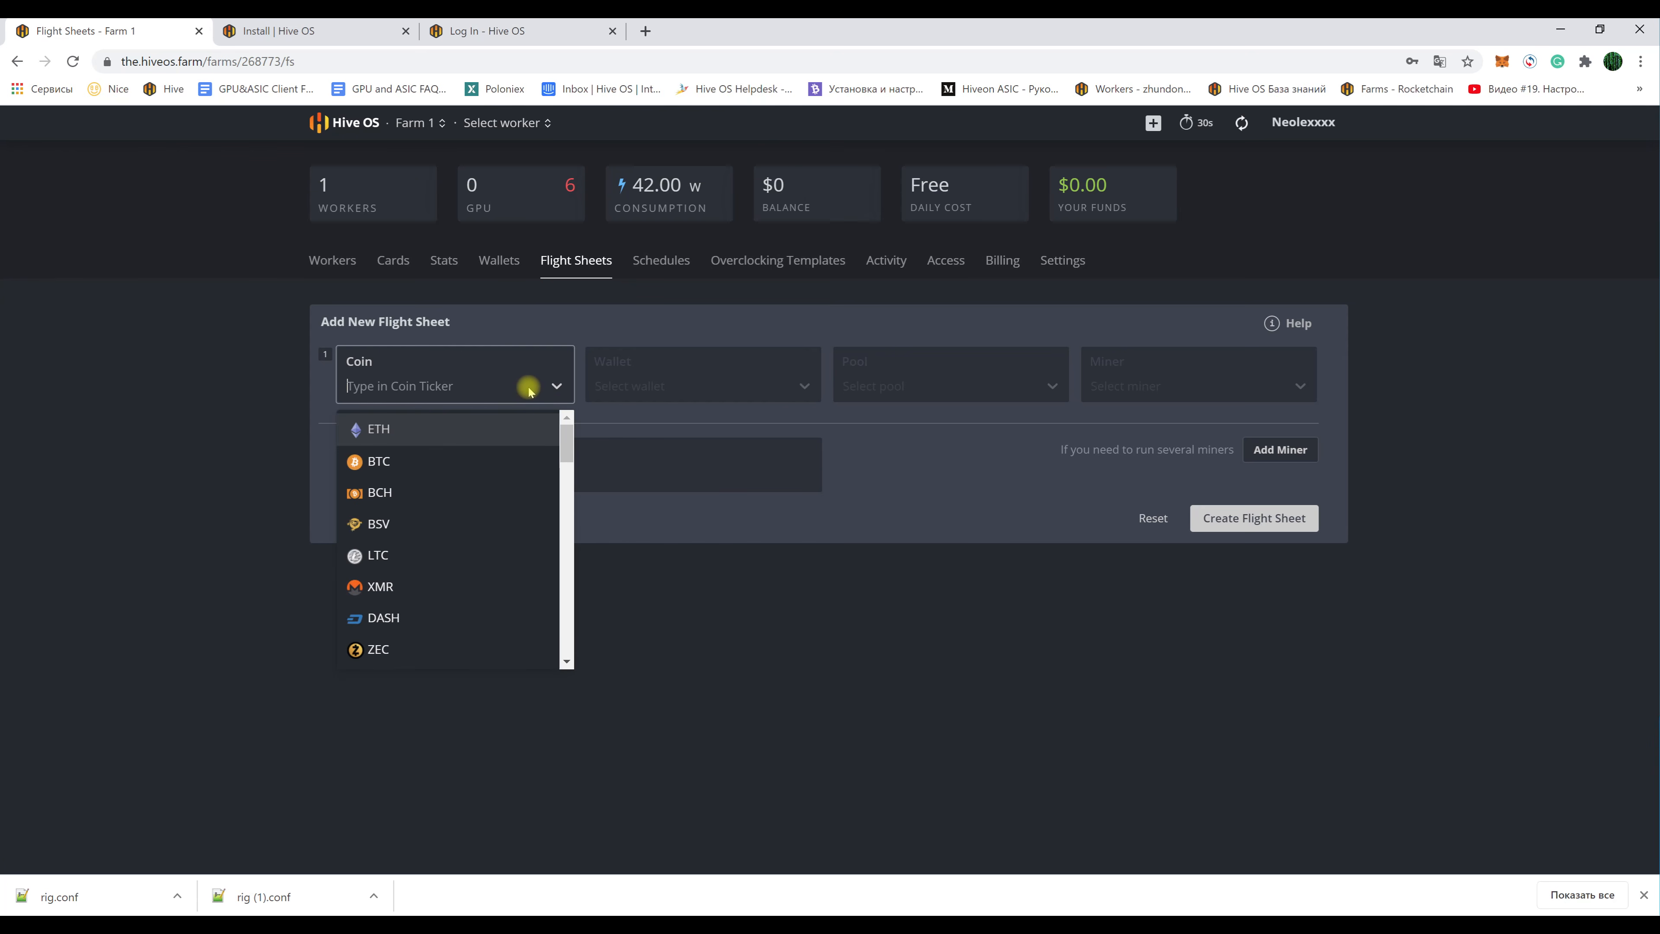
click(380, 430)
click(647, 385)
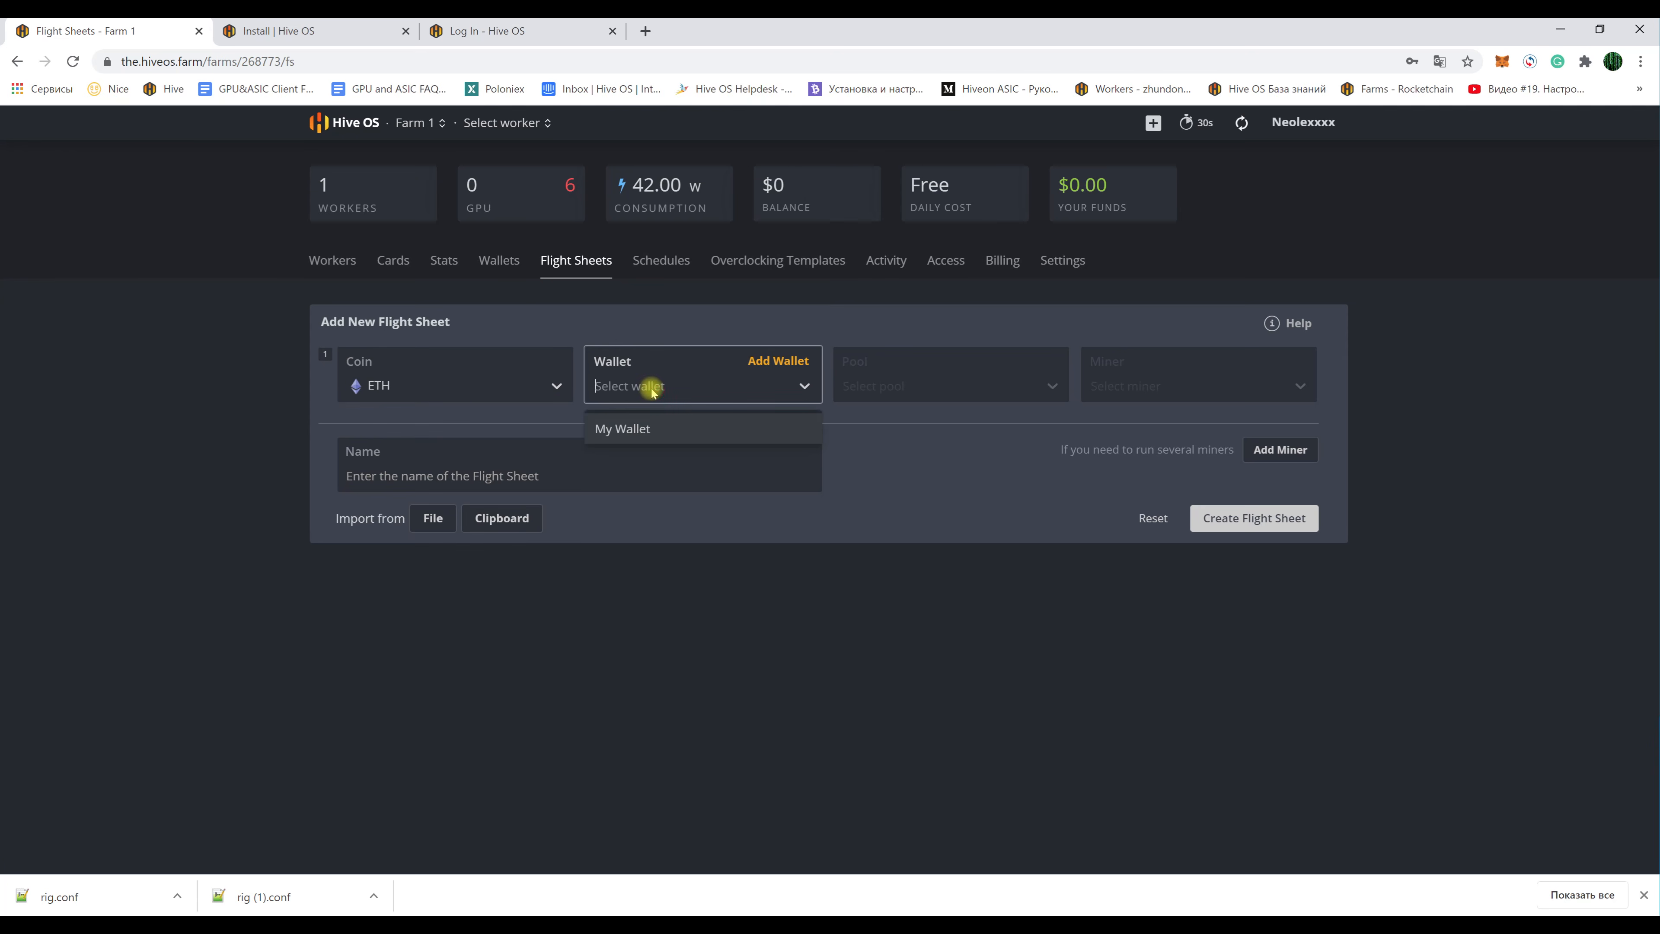
click(633, 428)
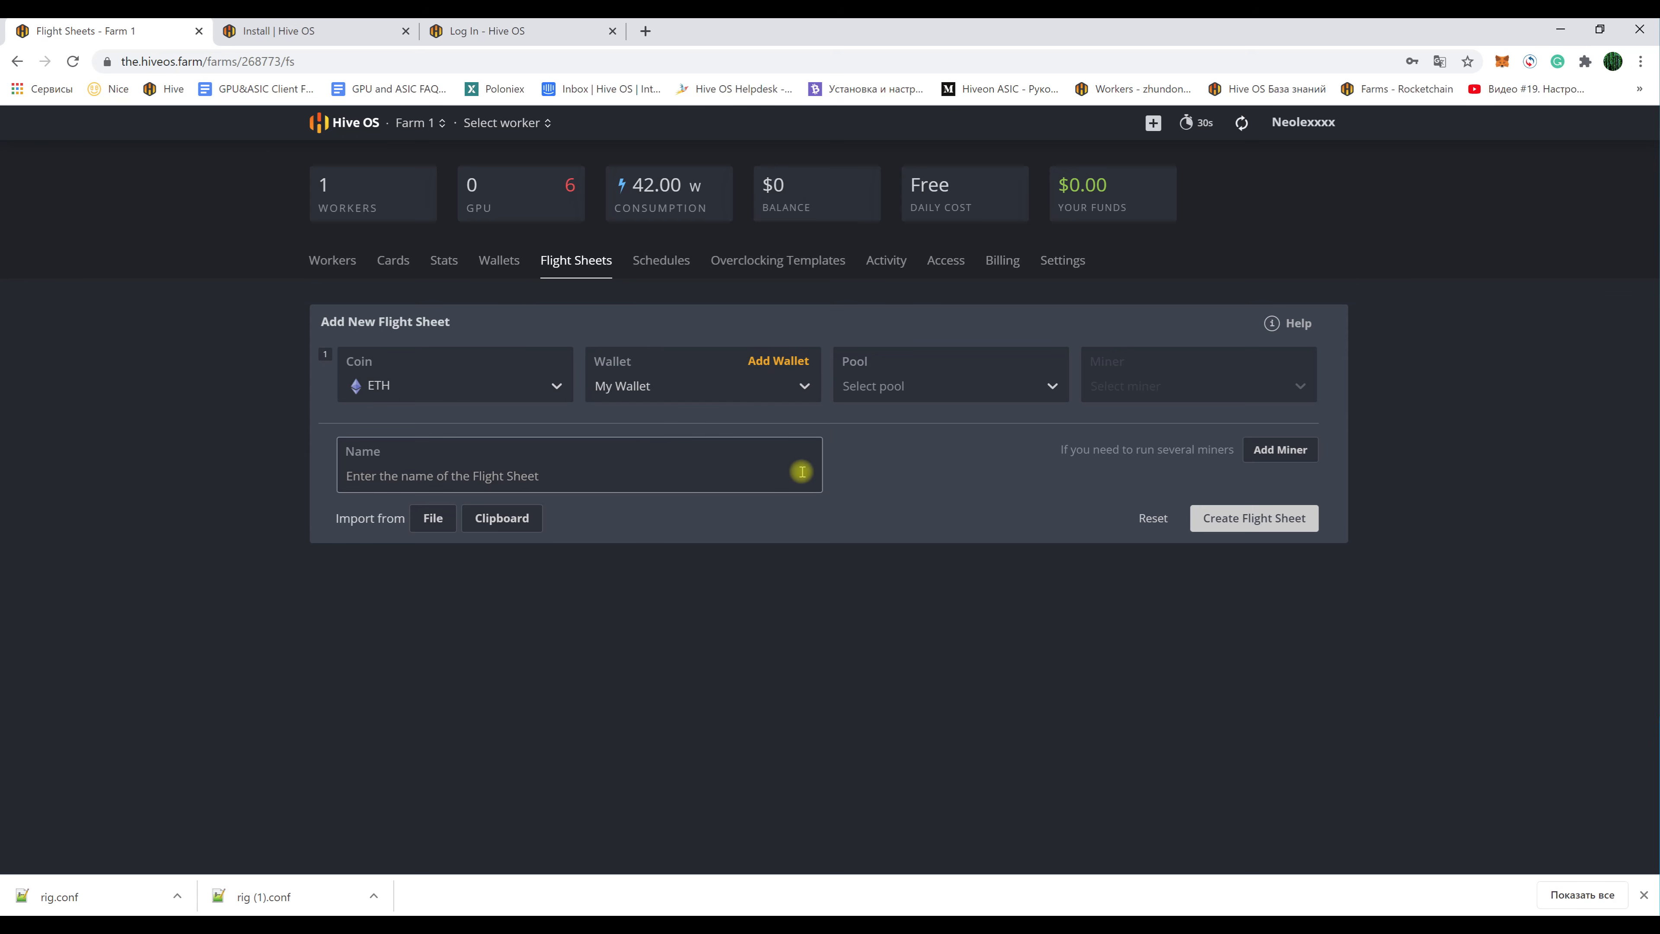
- Choose the Hiveon pool and apply it with the Russia, Europe, N.America West and Asia servers enabled
click(1023, 386)
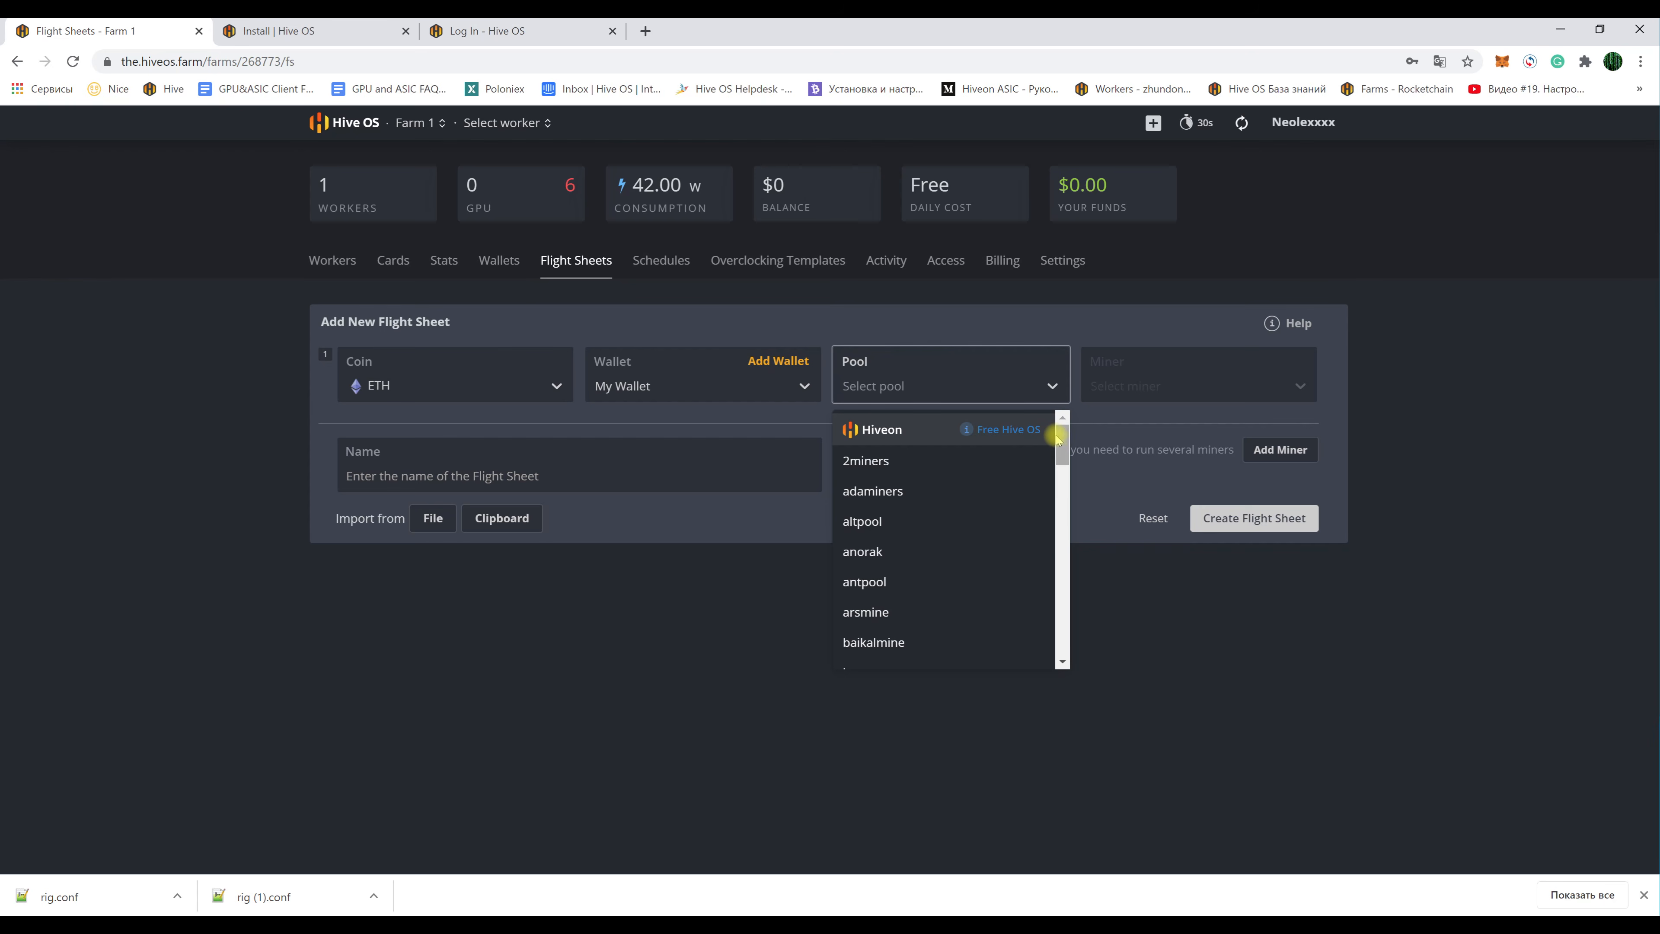
mouse_move(1060, 443)
mouse_down()
mouse_move(1065, 638)
mouse_move(1059, 416)
mouse_up()
click(898, 433)
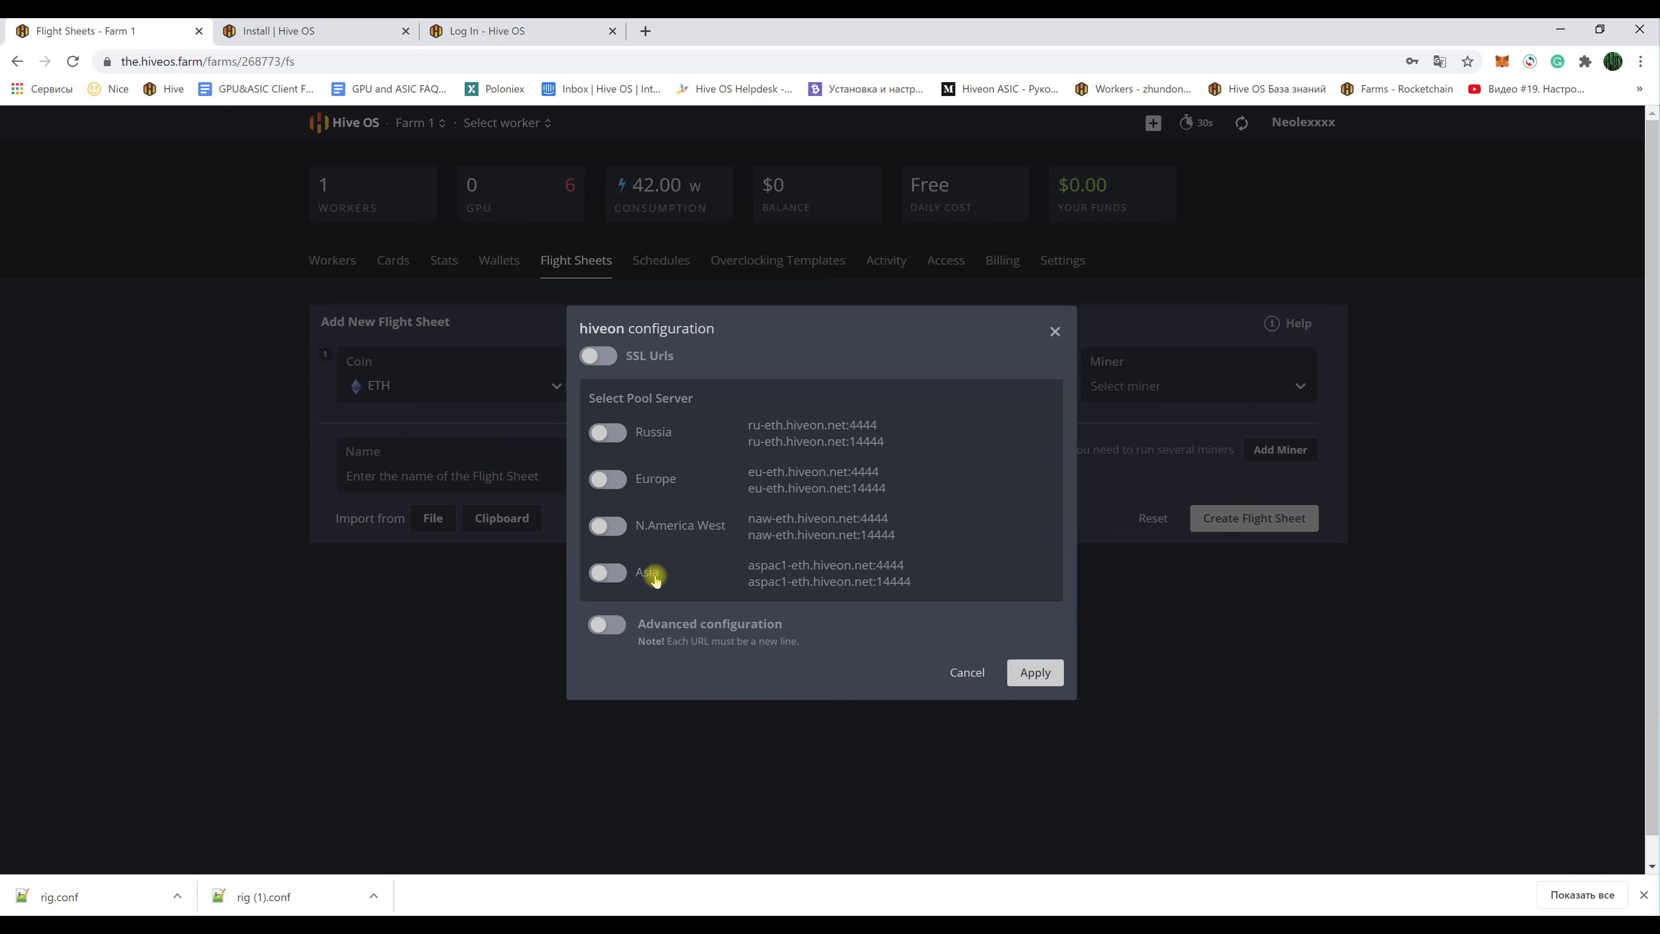
click(610, 432)
click(612, 497)
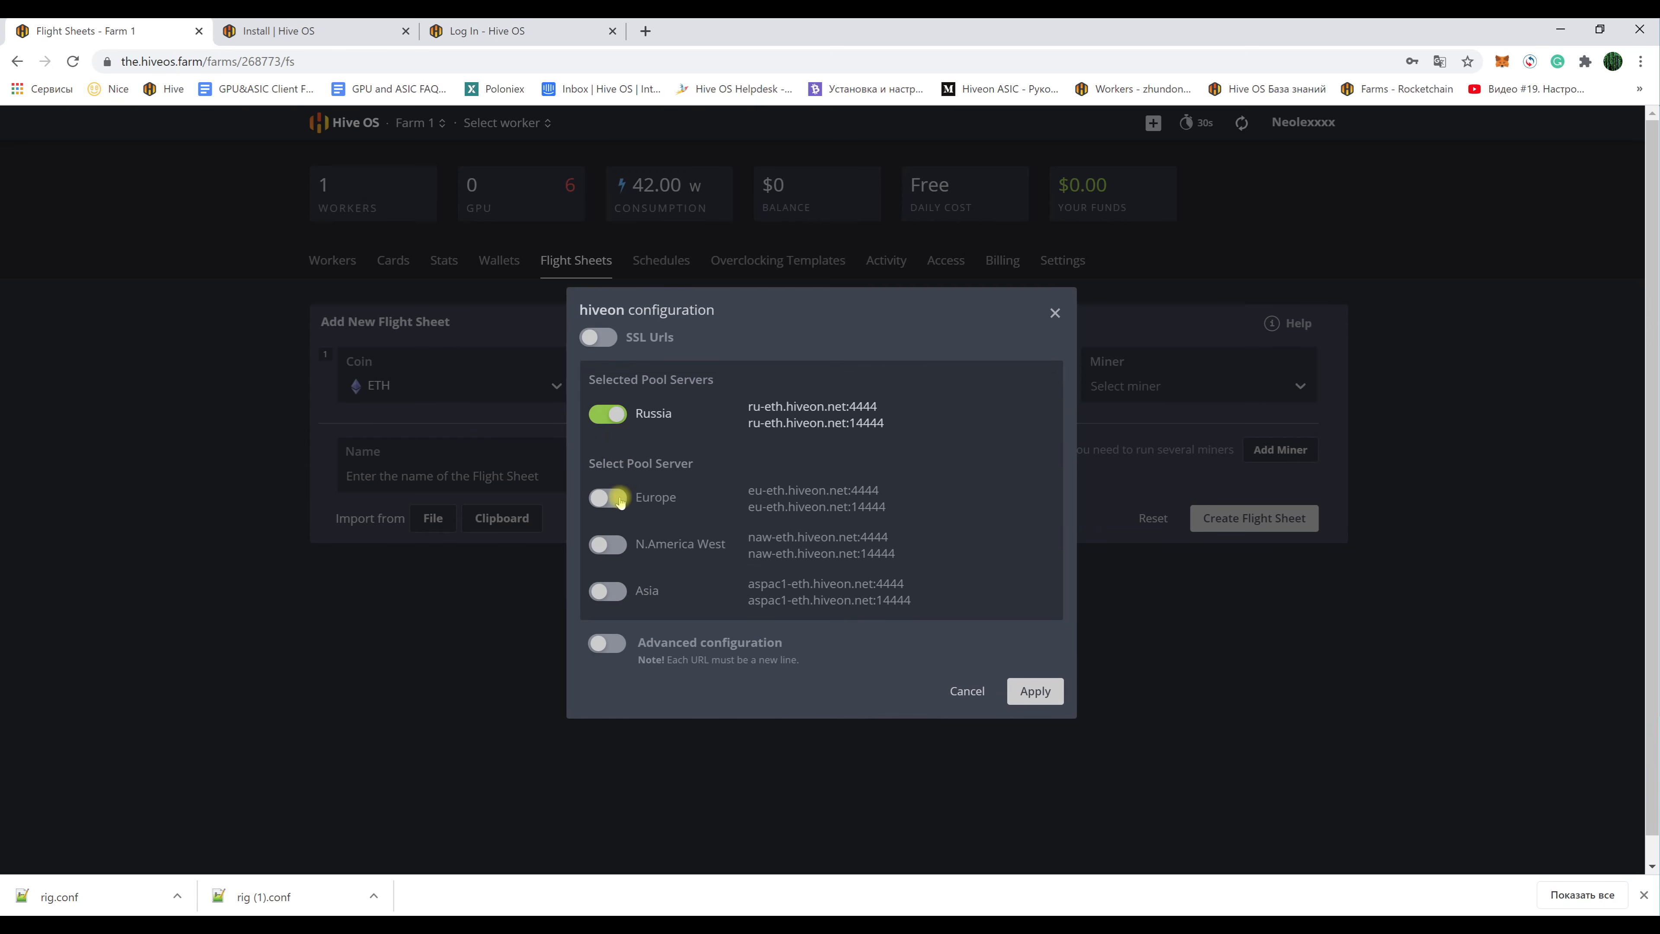
click(620, 544)
click(614, 588)
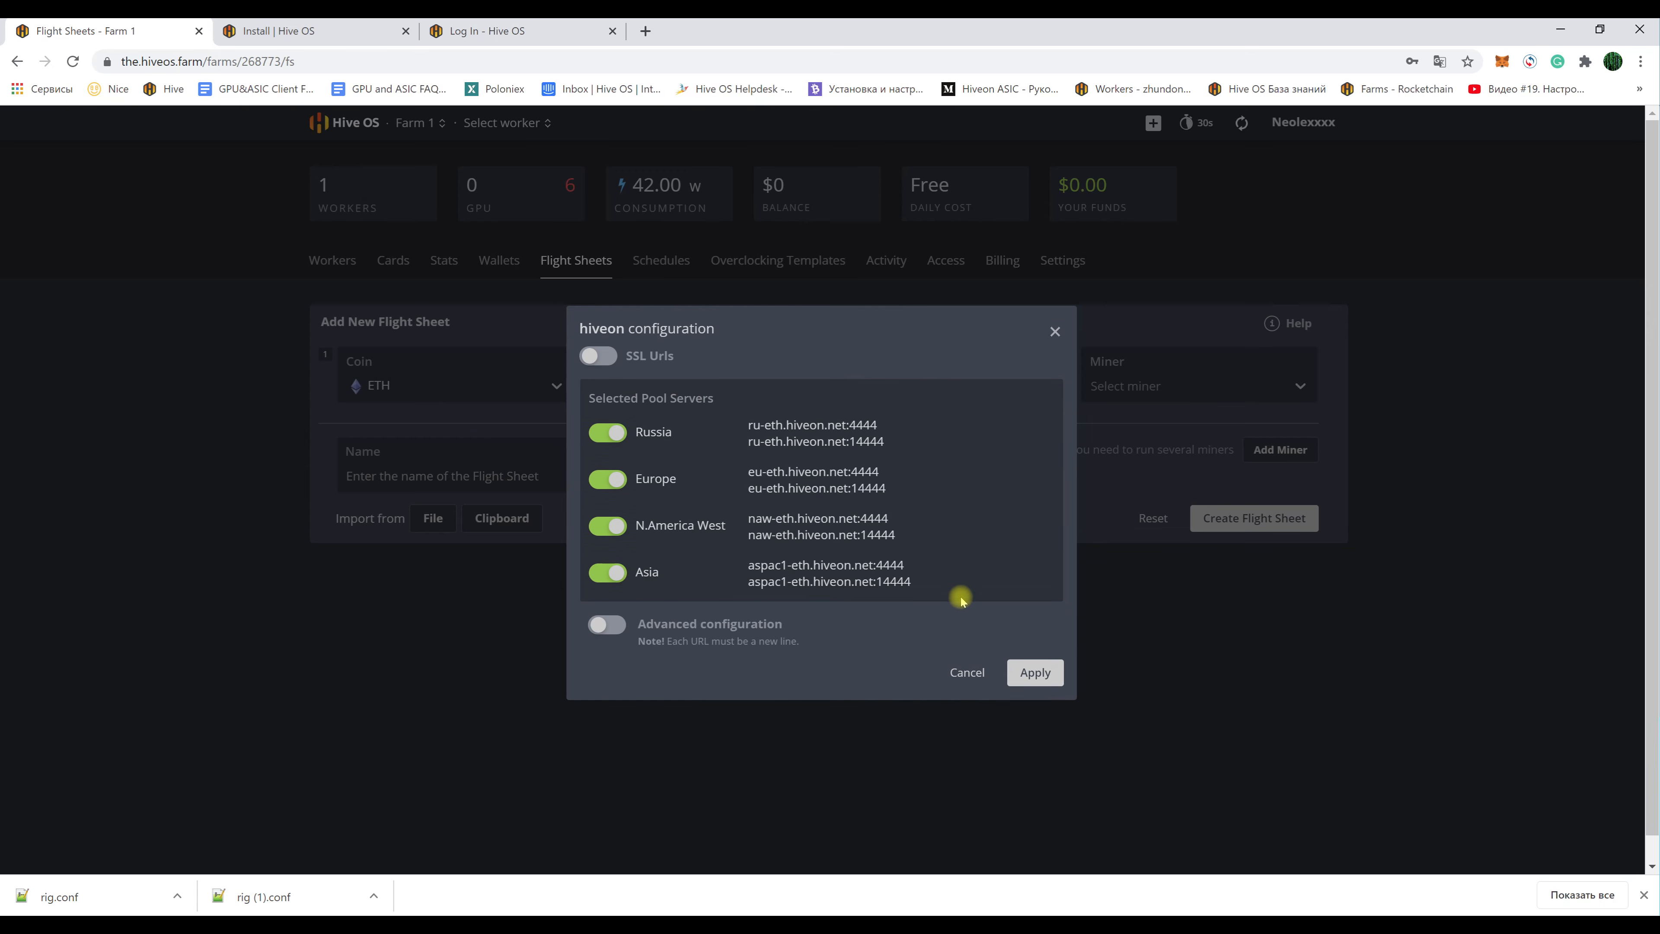
click(1034, 672)
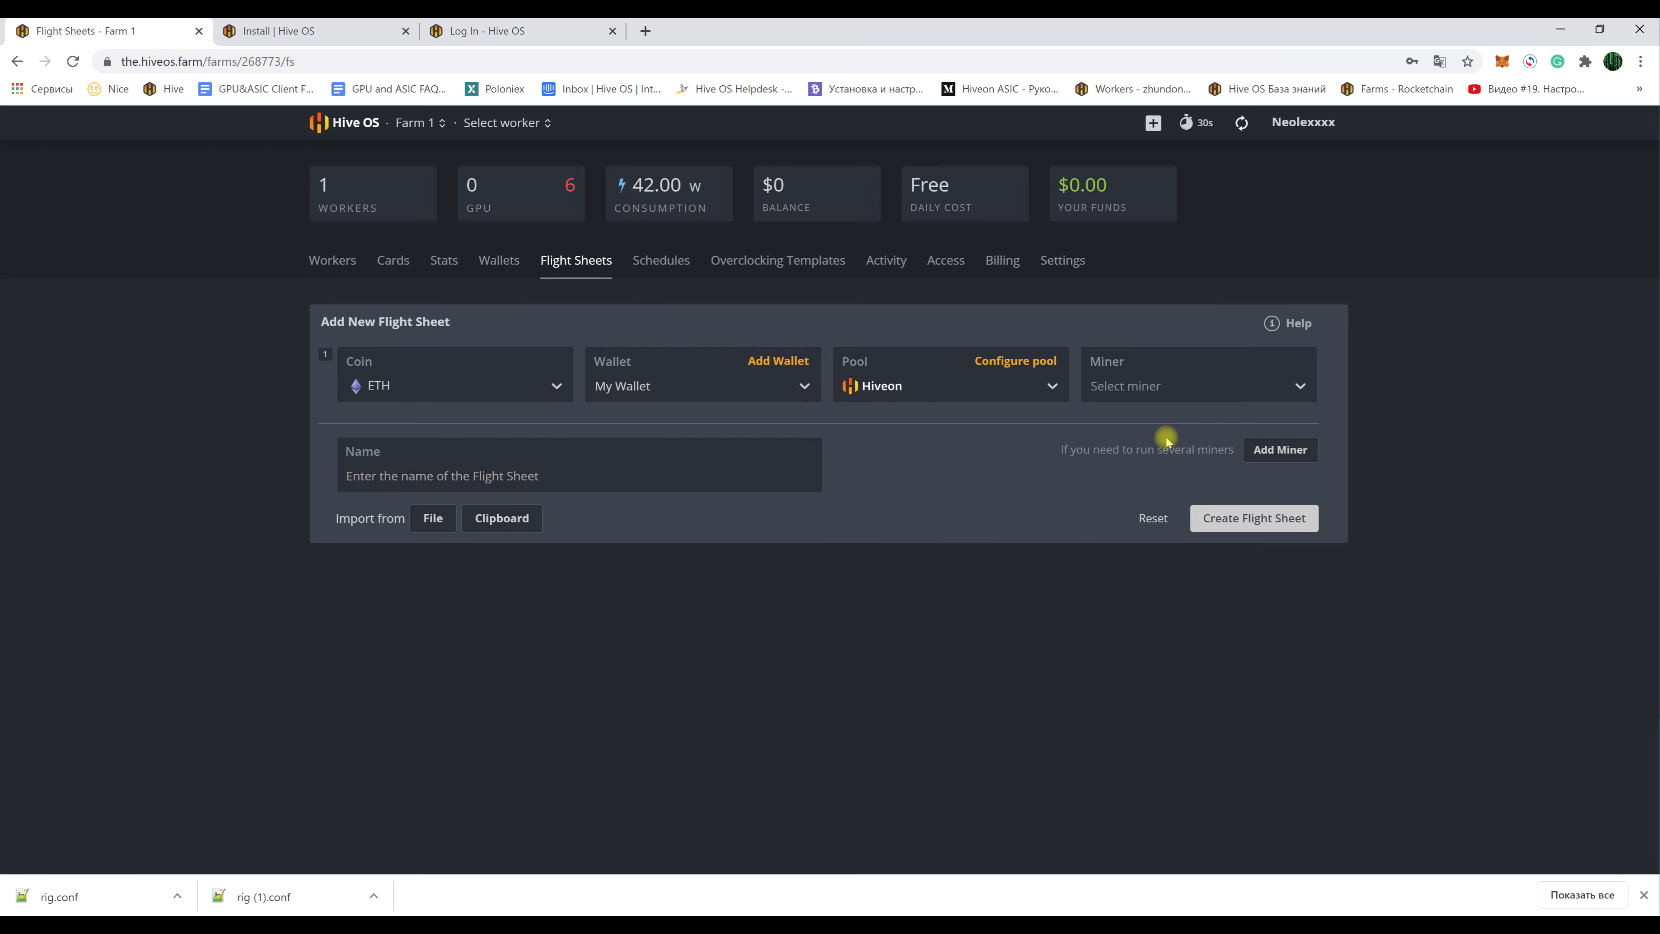
- Expand the miner choices to show all miners and select TeamRedMiner for the flight sheet
click(1224, 388)
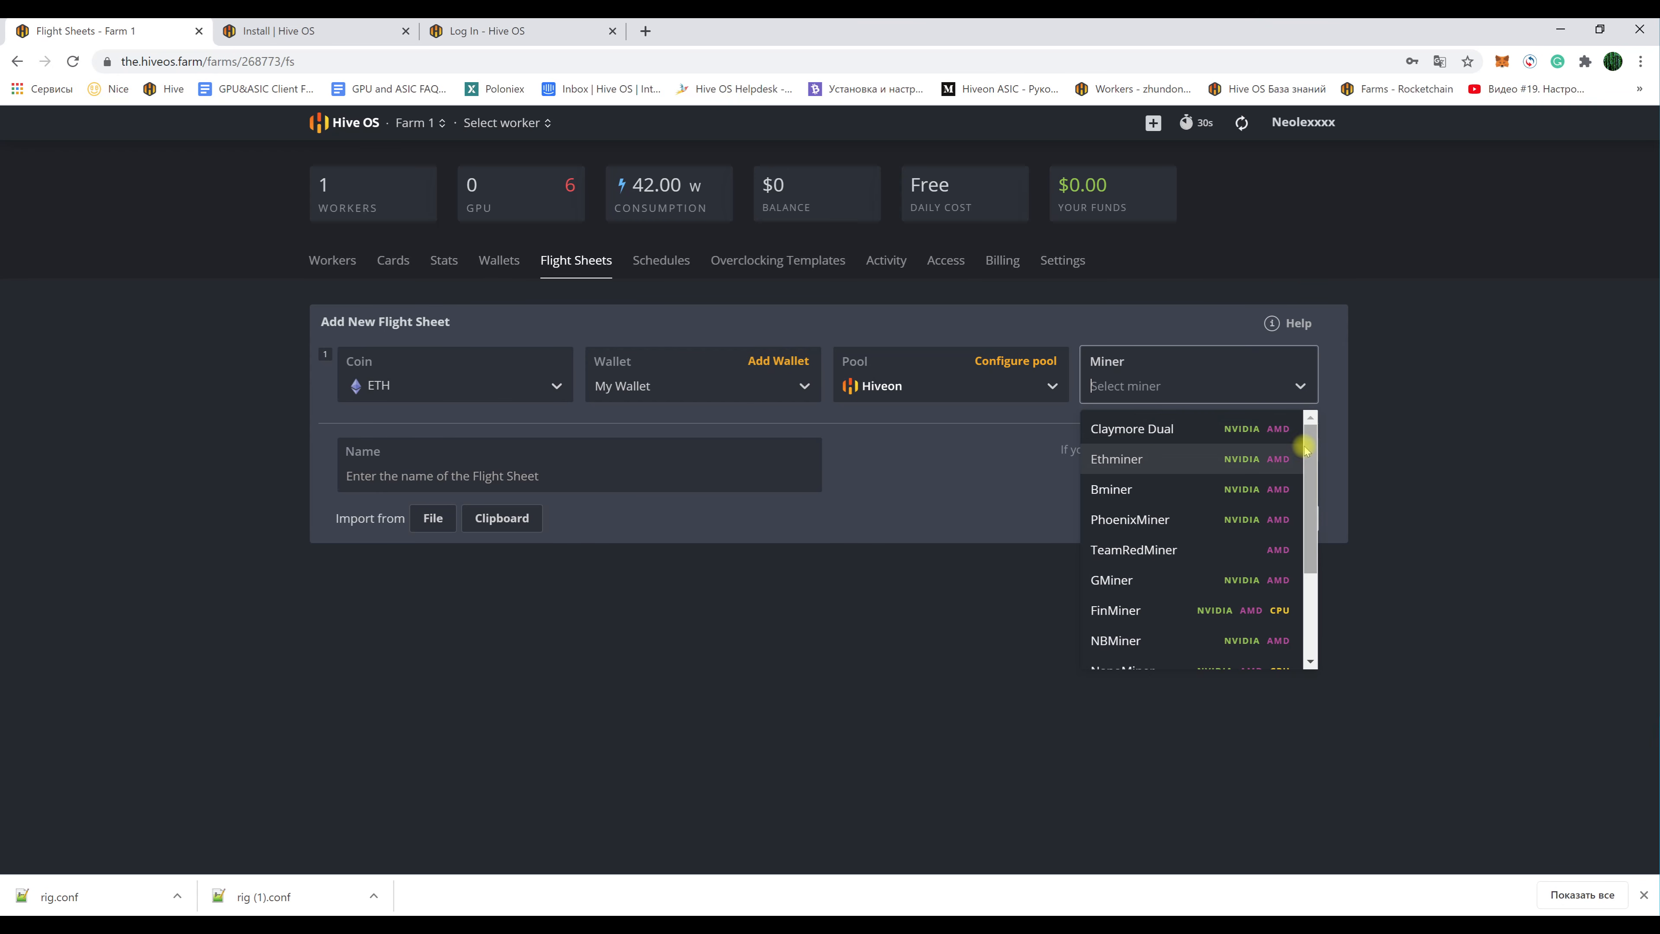
drag(1311, 447, 1299, 548)
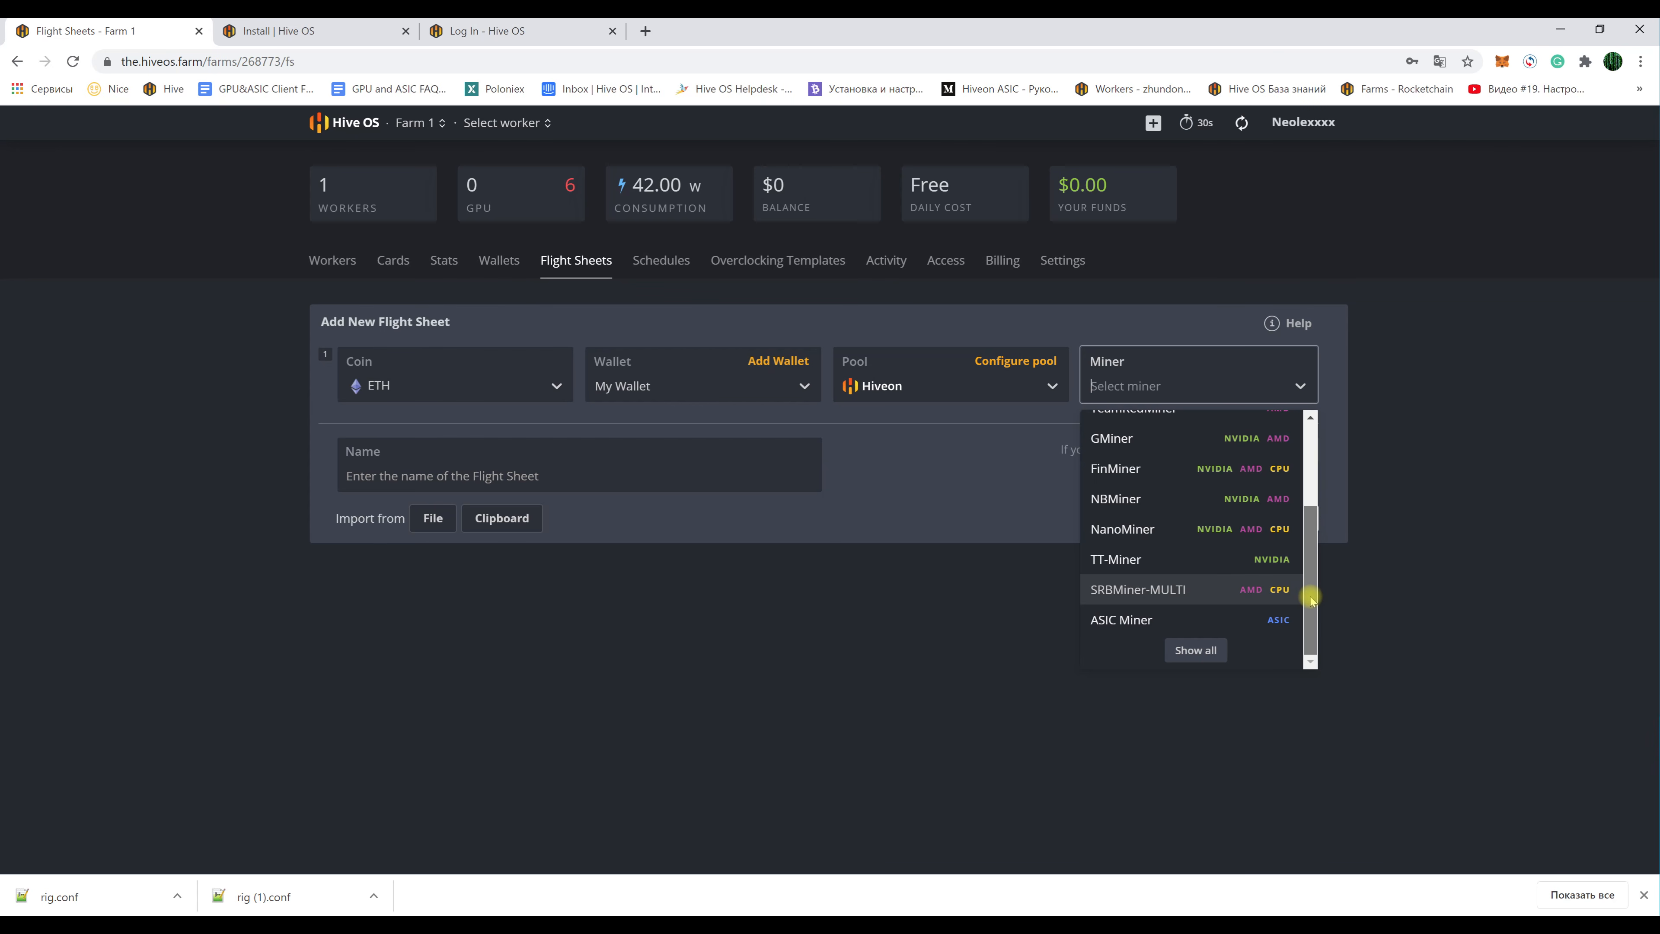
click(1196, 652)
drag(1309, 433, 1303, 519)
click(989, 500)
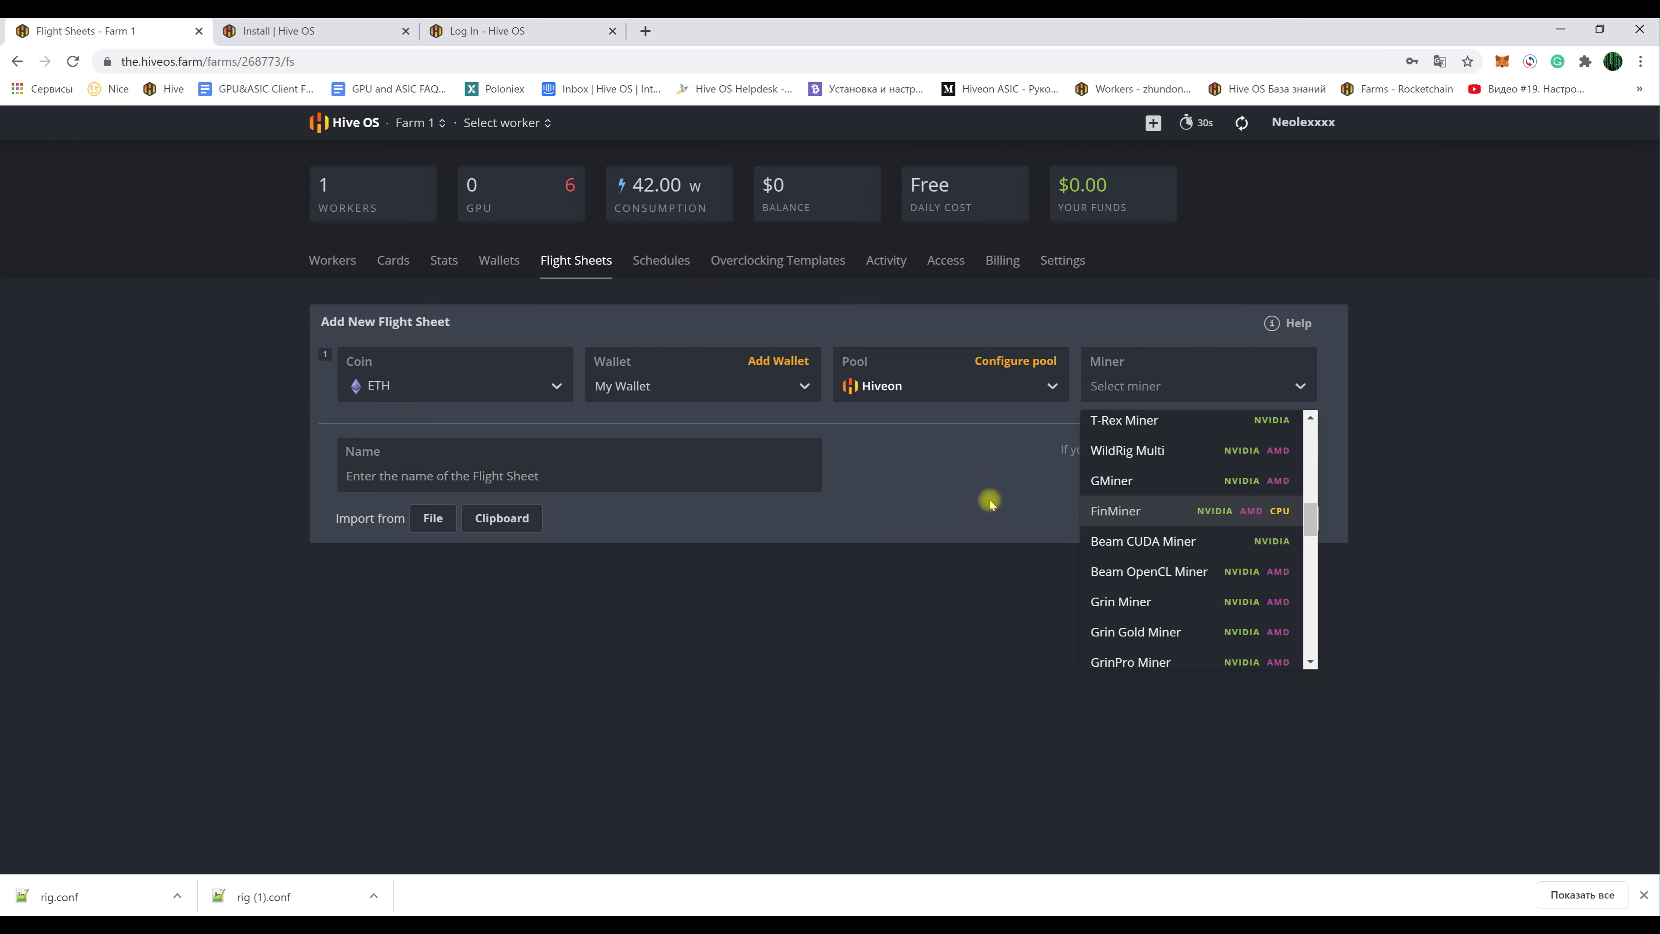
click(1223, 387)
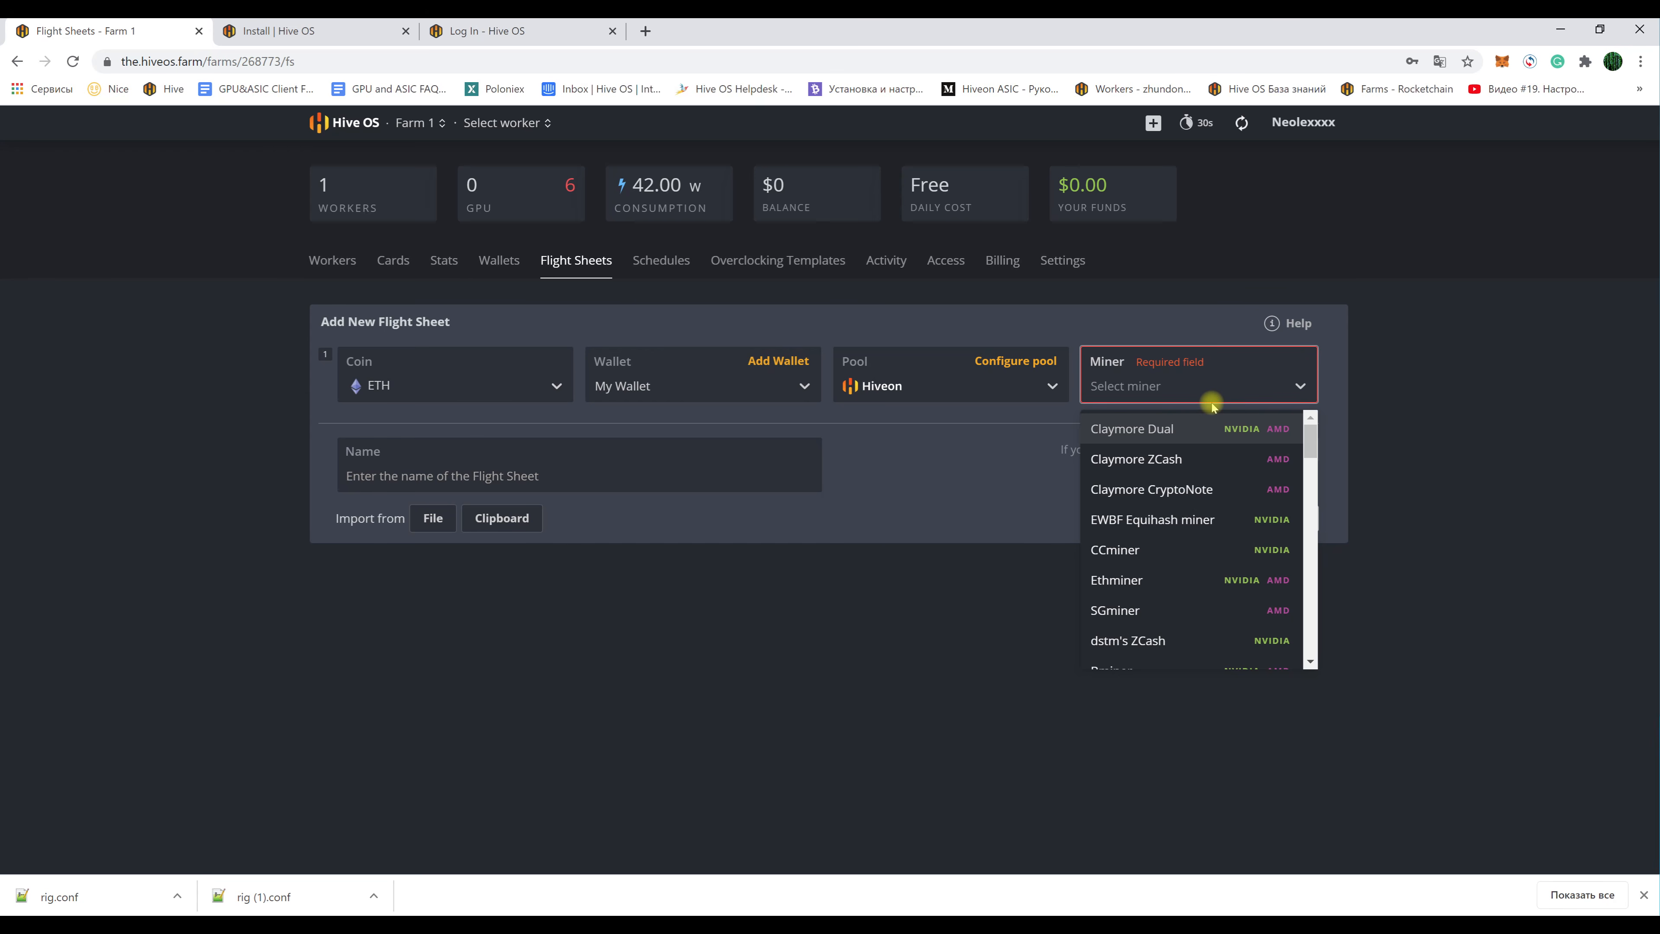
click(1130, 385)
text(t)
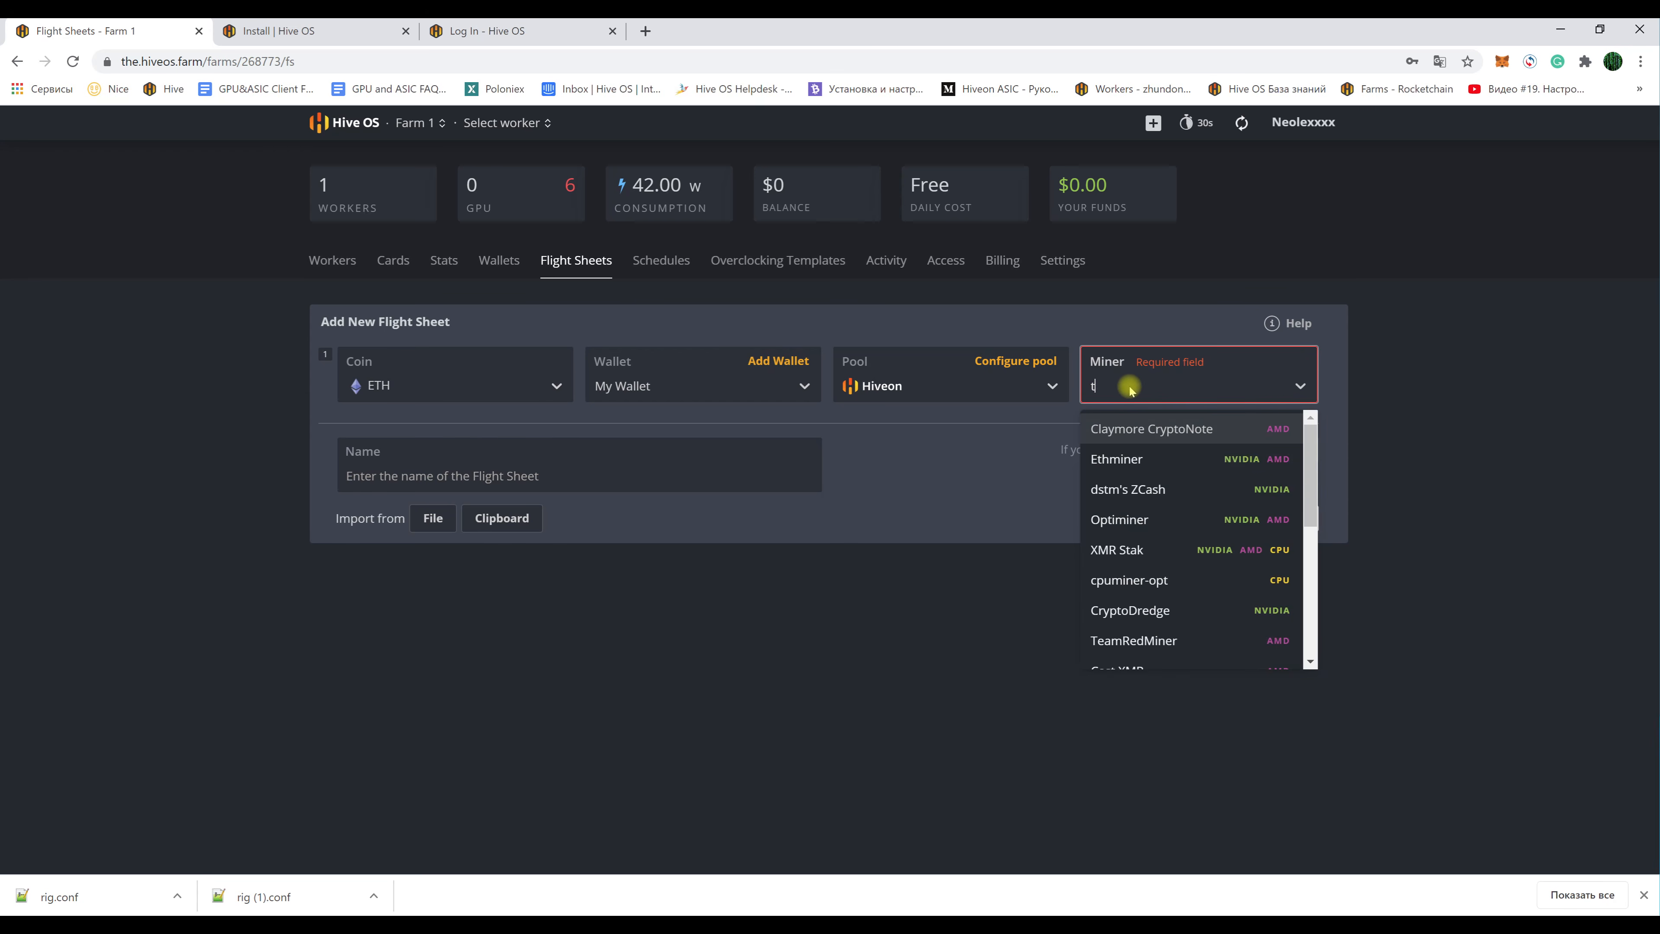
text(e)
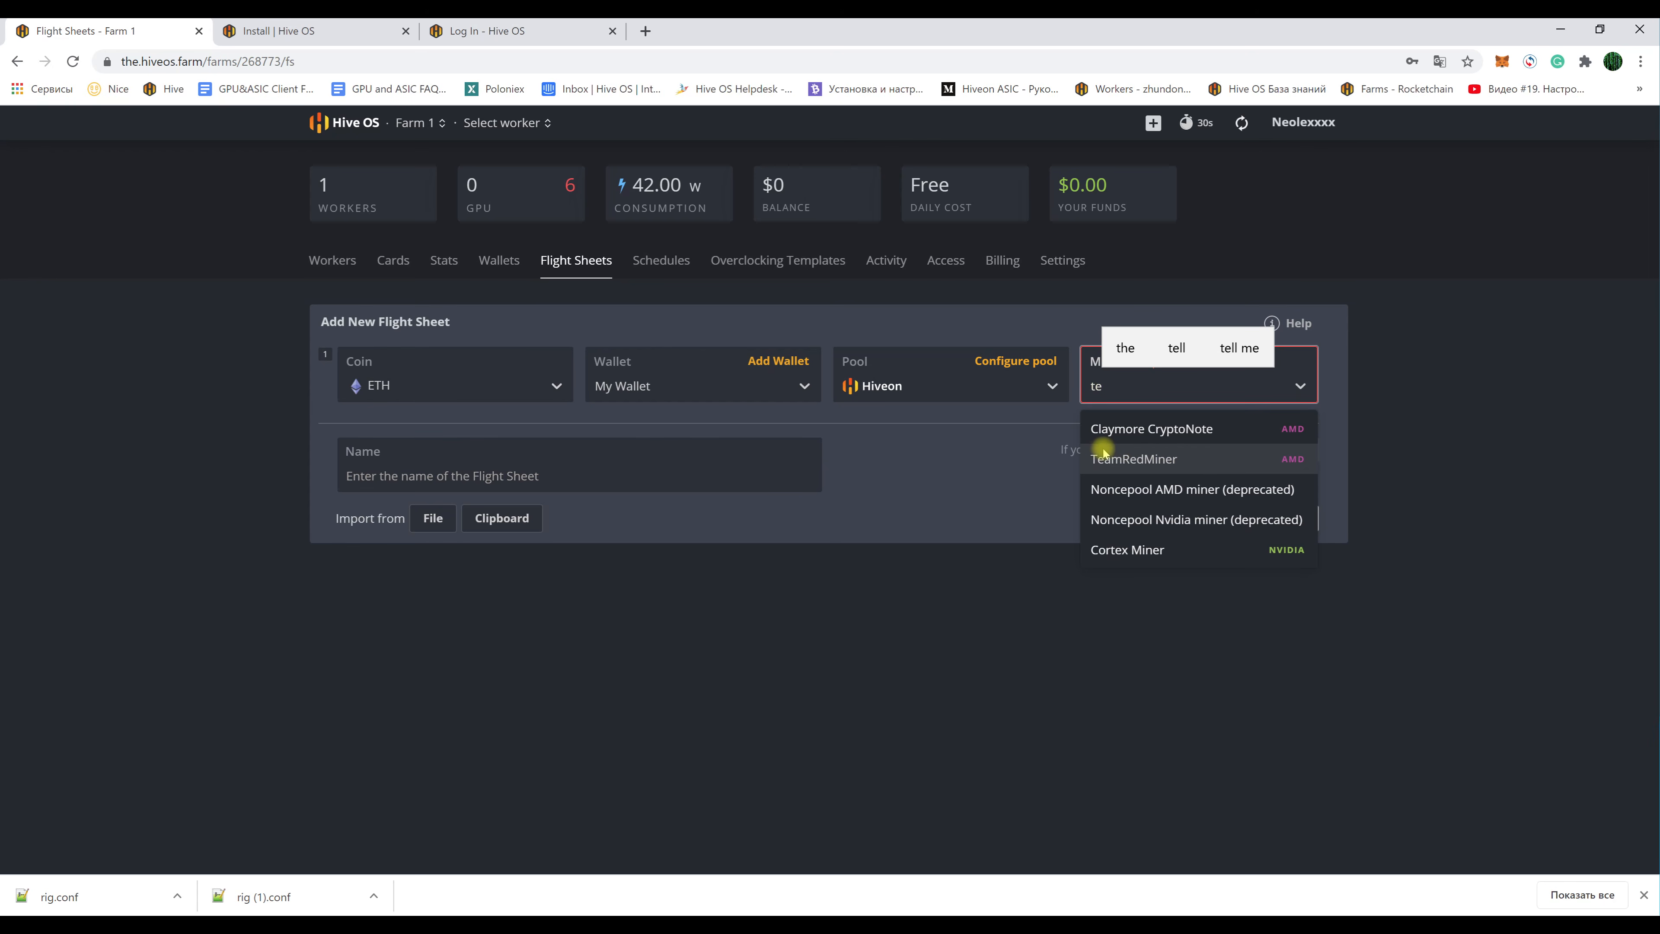
click(1136, 459)
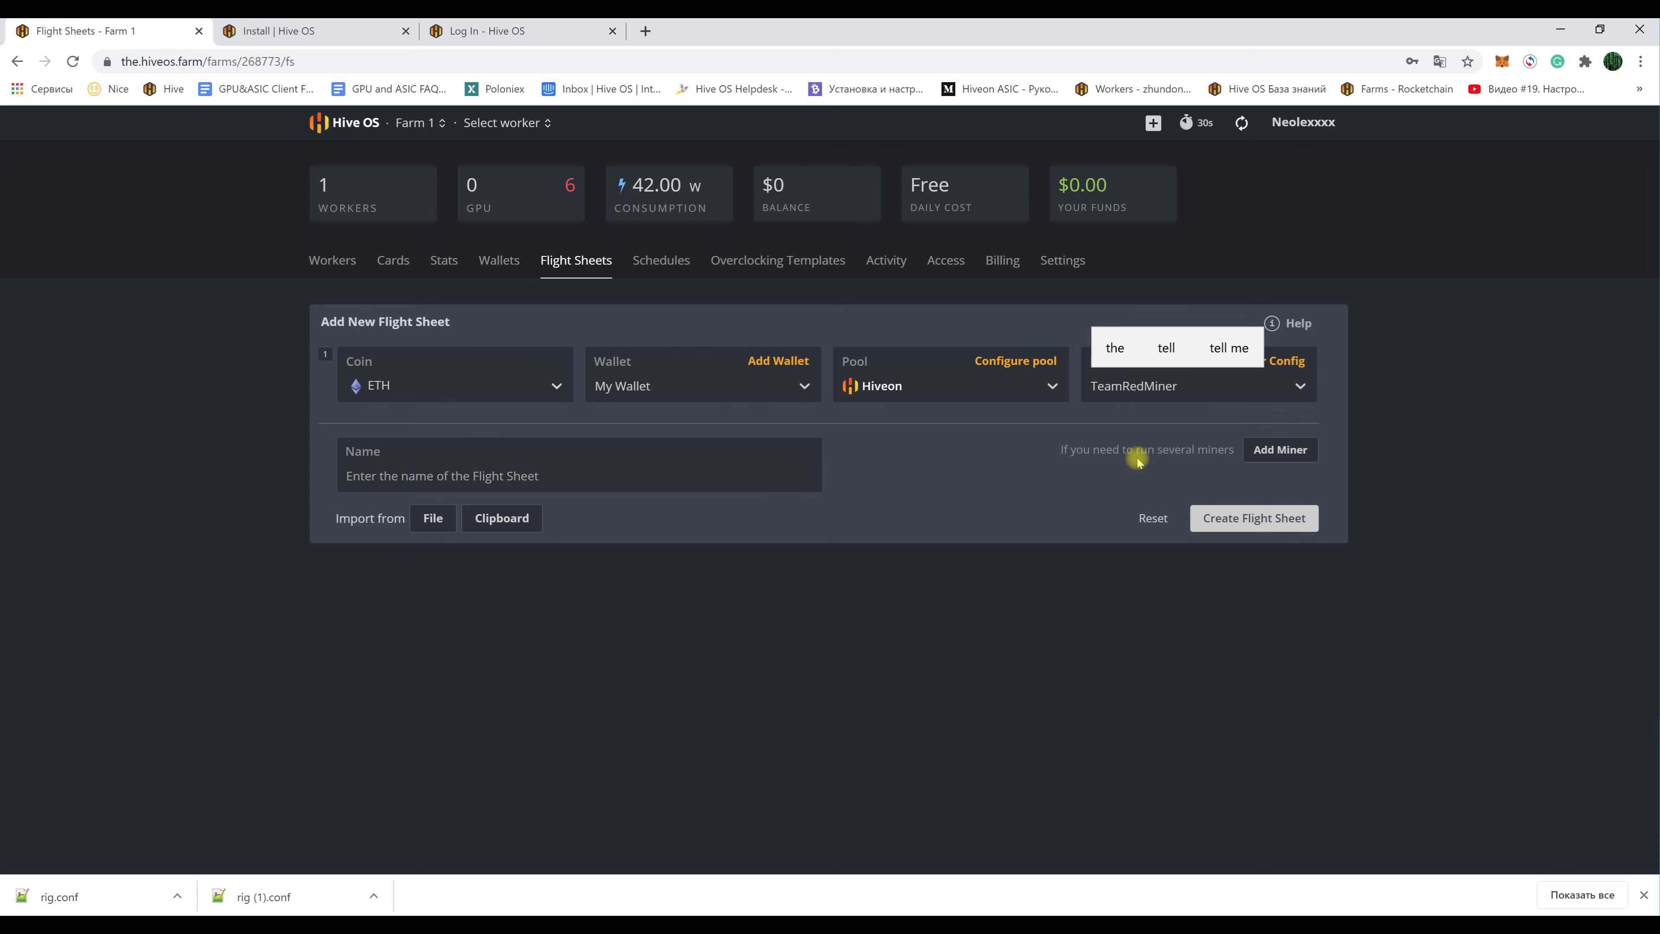
- Name the flight sheet ETH Hiveon and create it
click(467, 475)
text(ETH Hiveon)
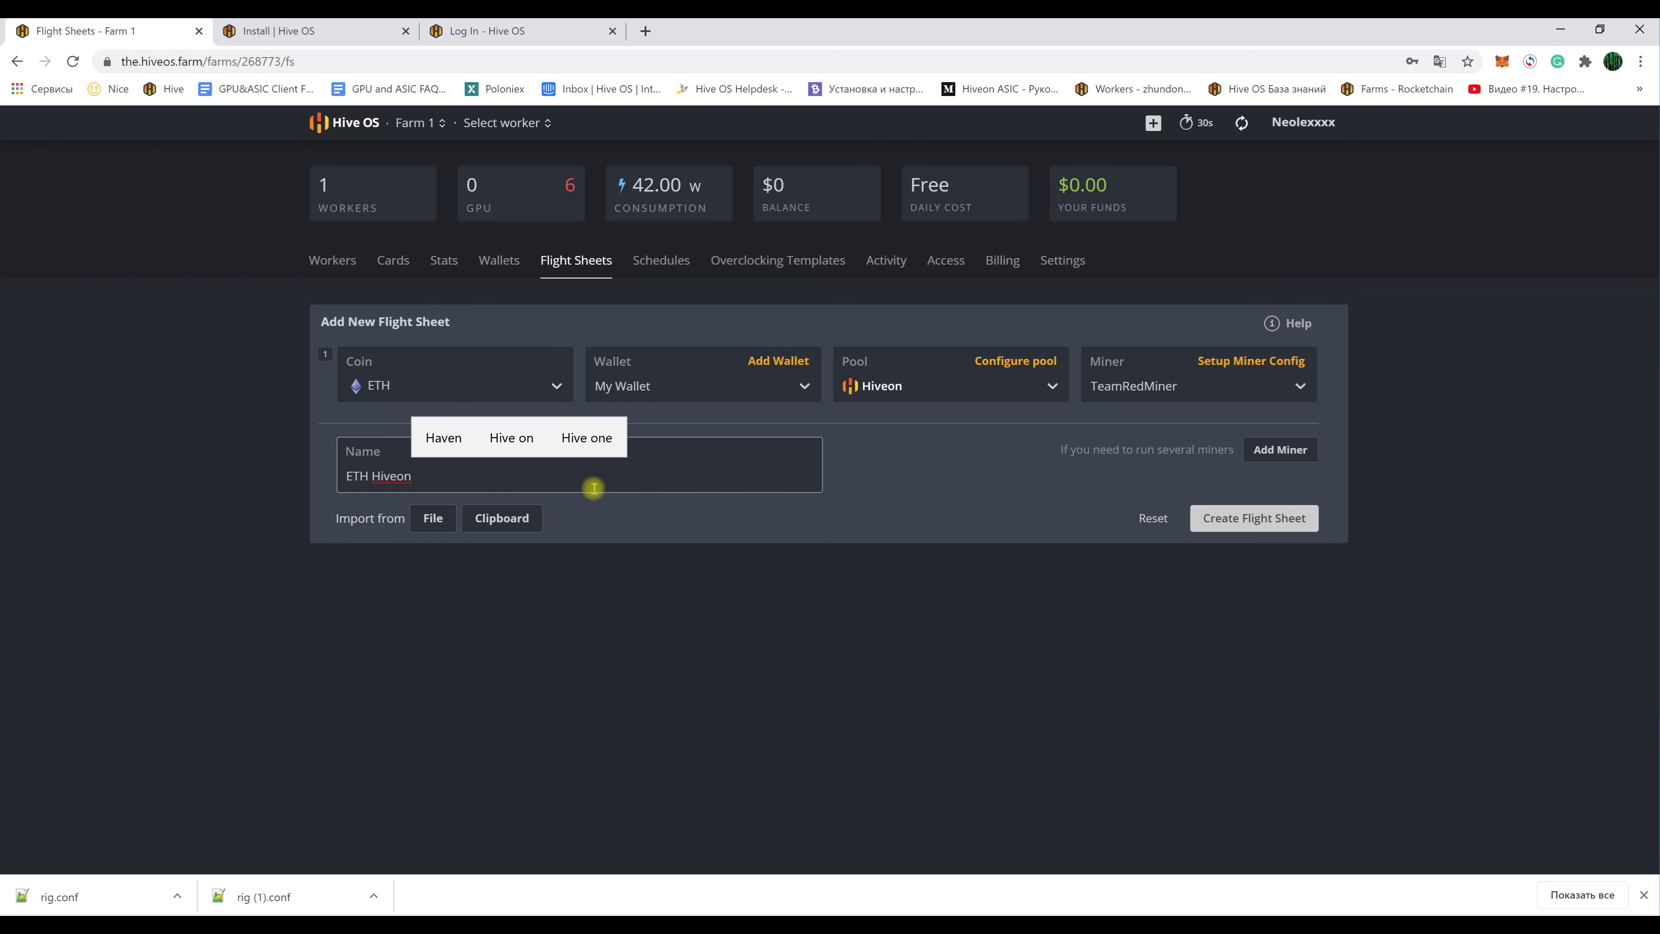
click(1239, 523)
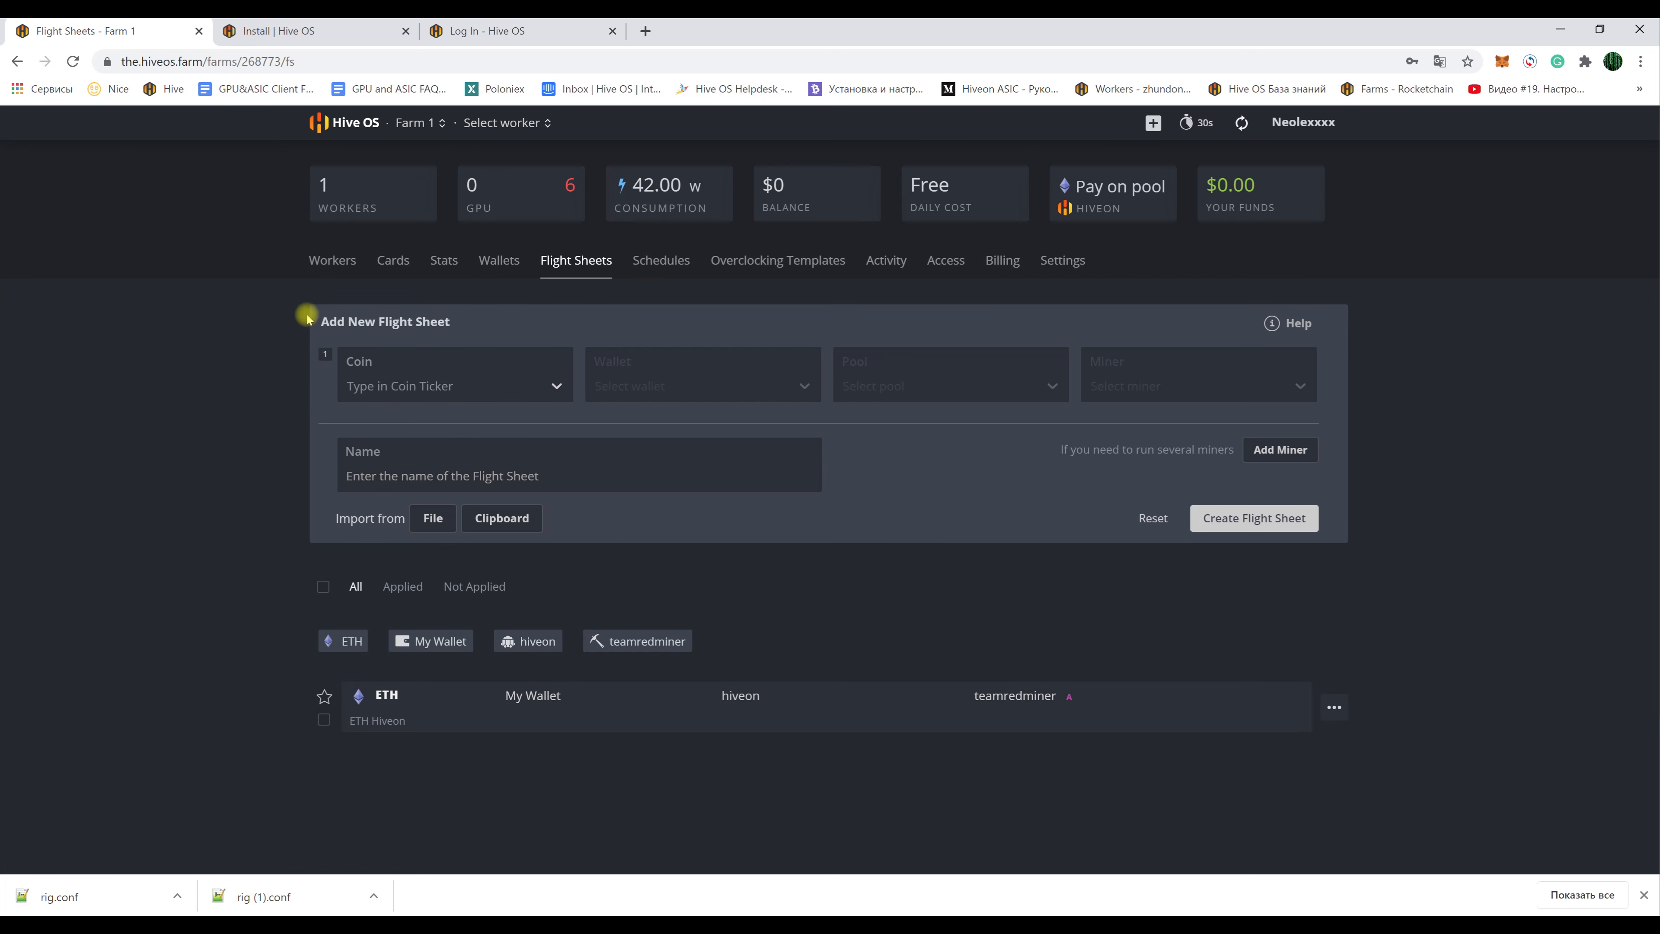
- Apply the ETH Hiveon flight sheet to worker1 and check the temperature, fan and hashrate figures of its GPUs
click(339, 263)
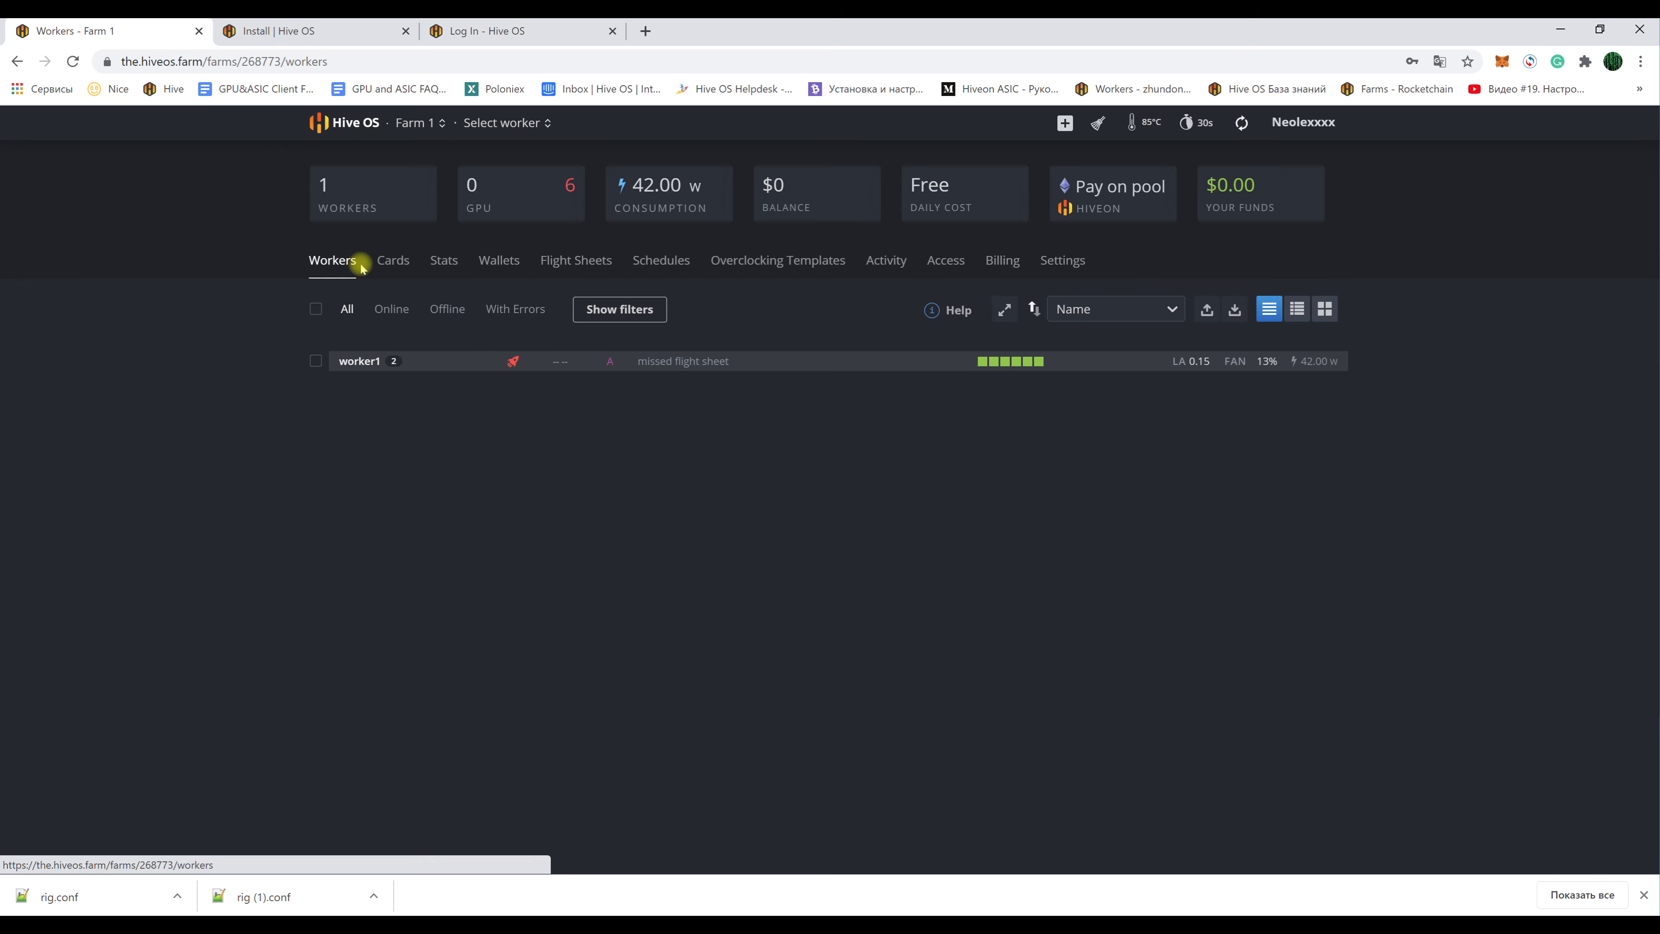
click(358, 362)
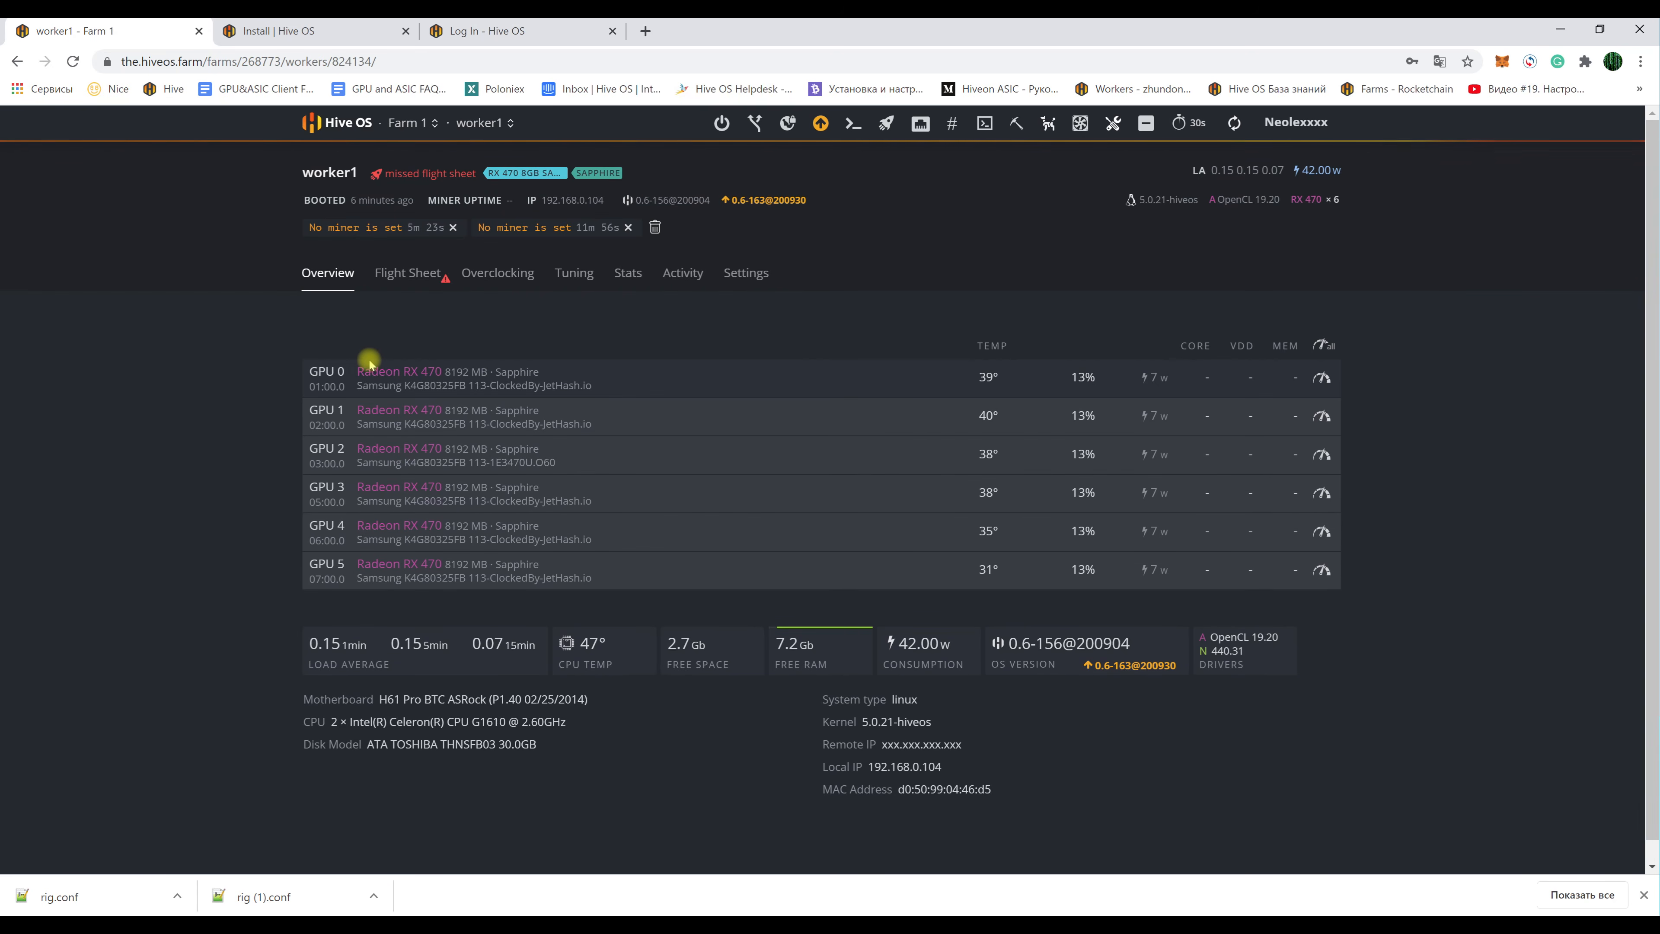
click(416, 275)
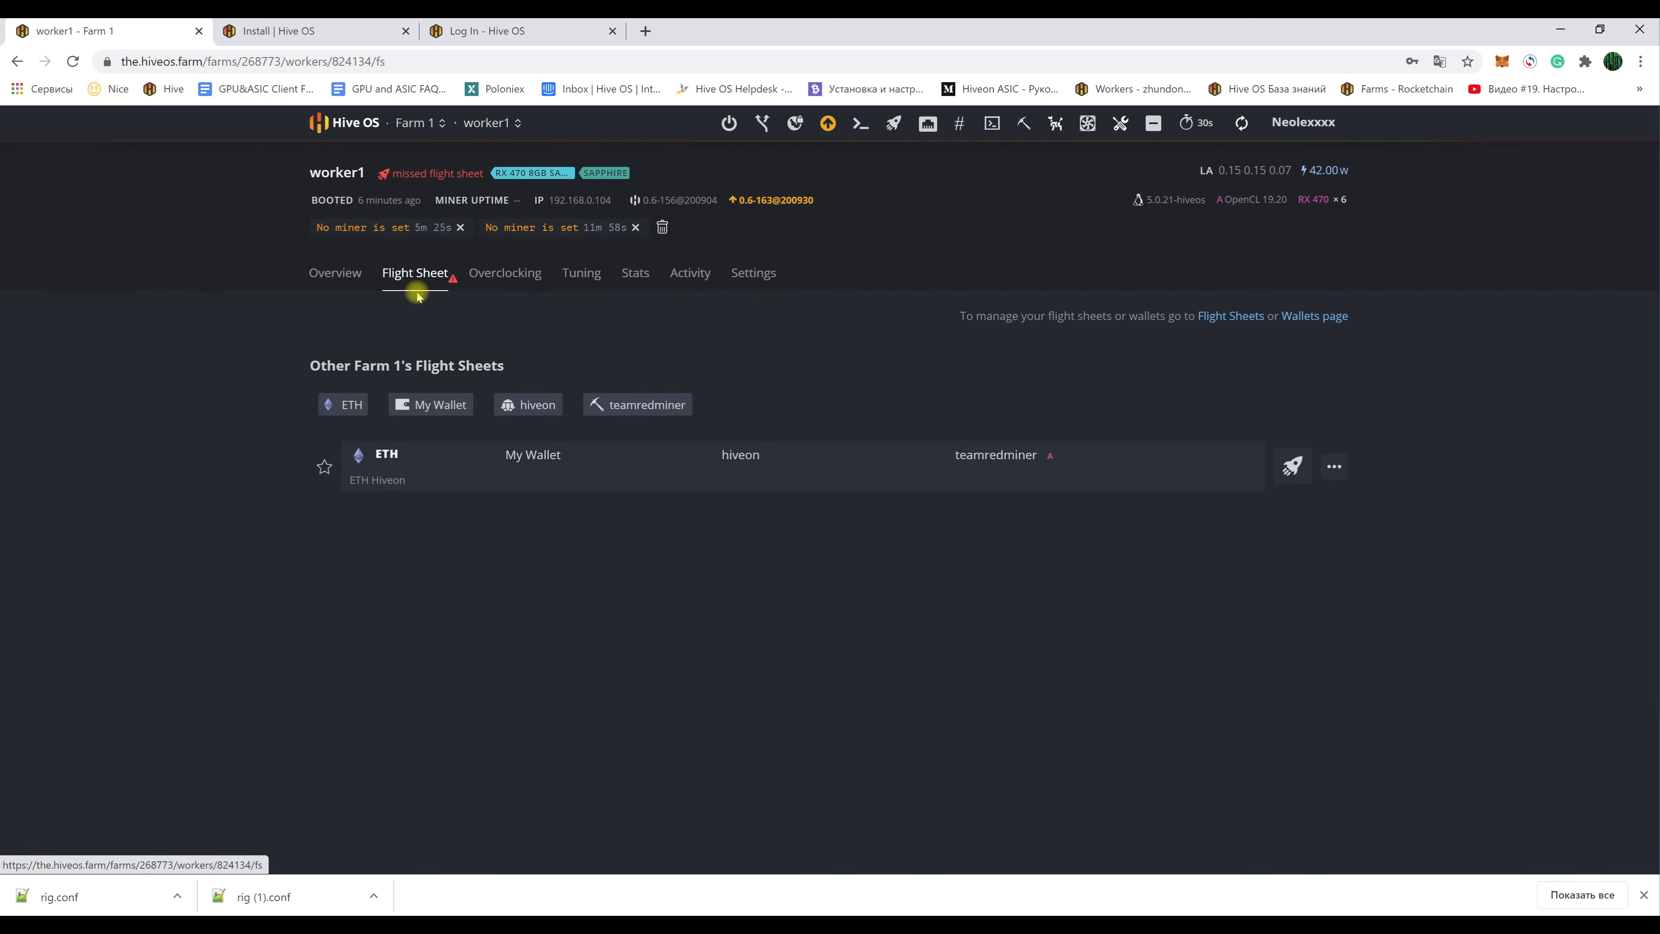
click(1291, 468)
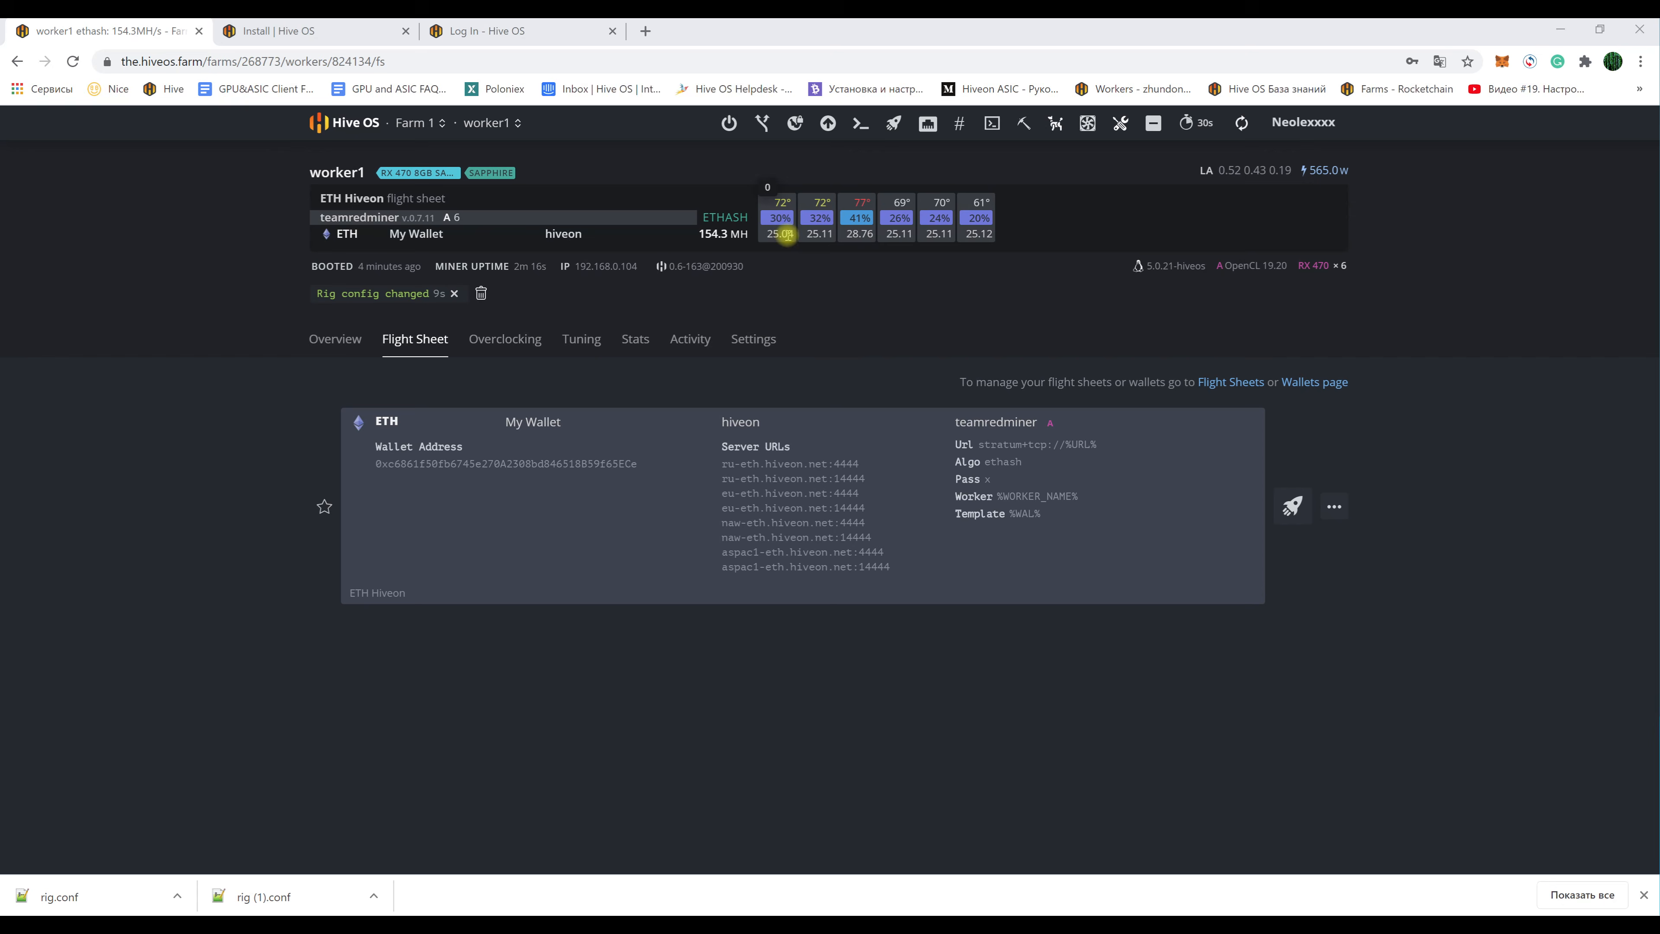
drag(992, 234, 785, 229)
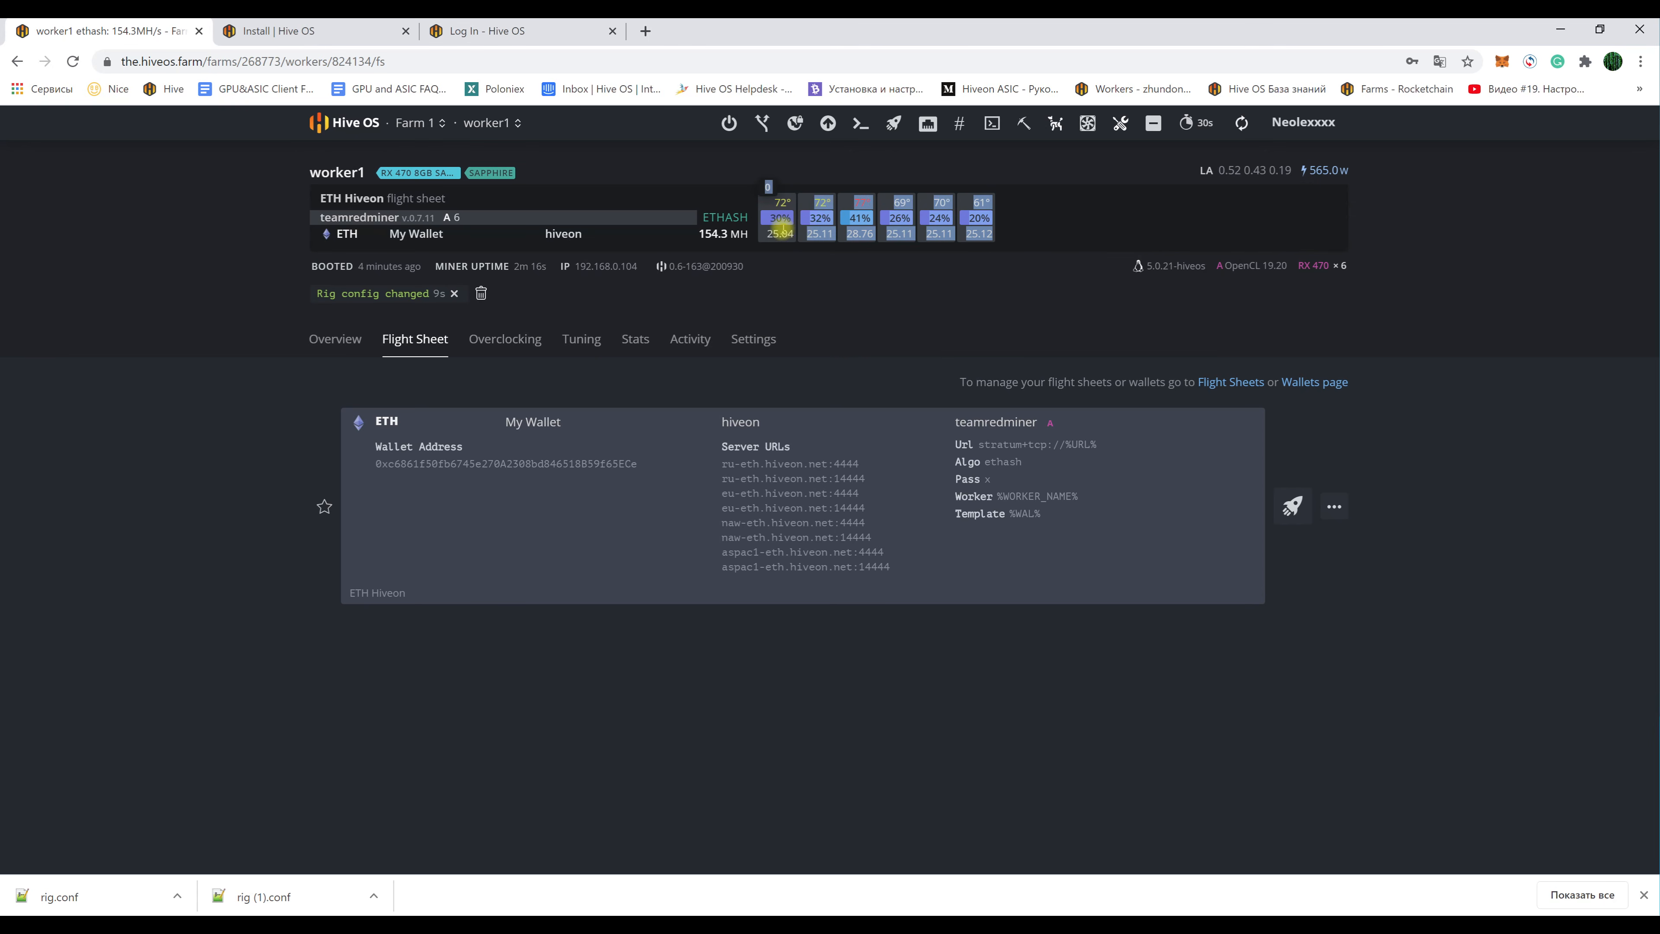
click(809, 270)
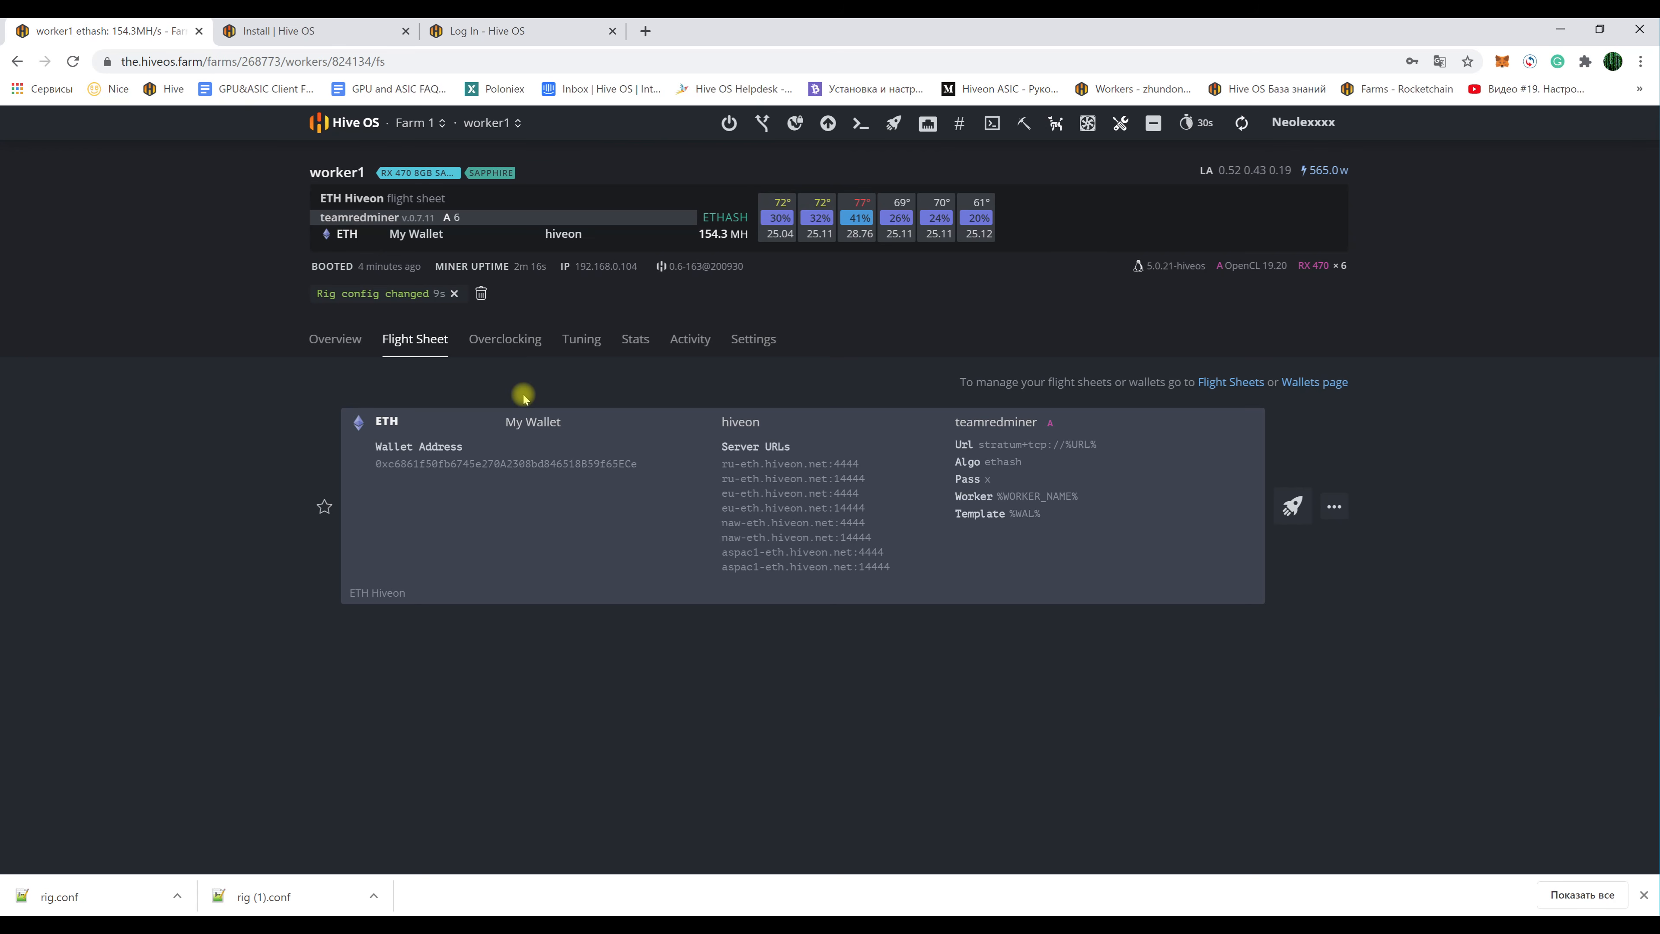
- Start a new overclocking configuration for worker1 from the default config, with ethash as the algorithm
click(508, 344)
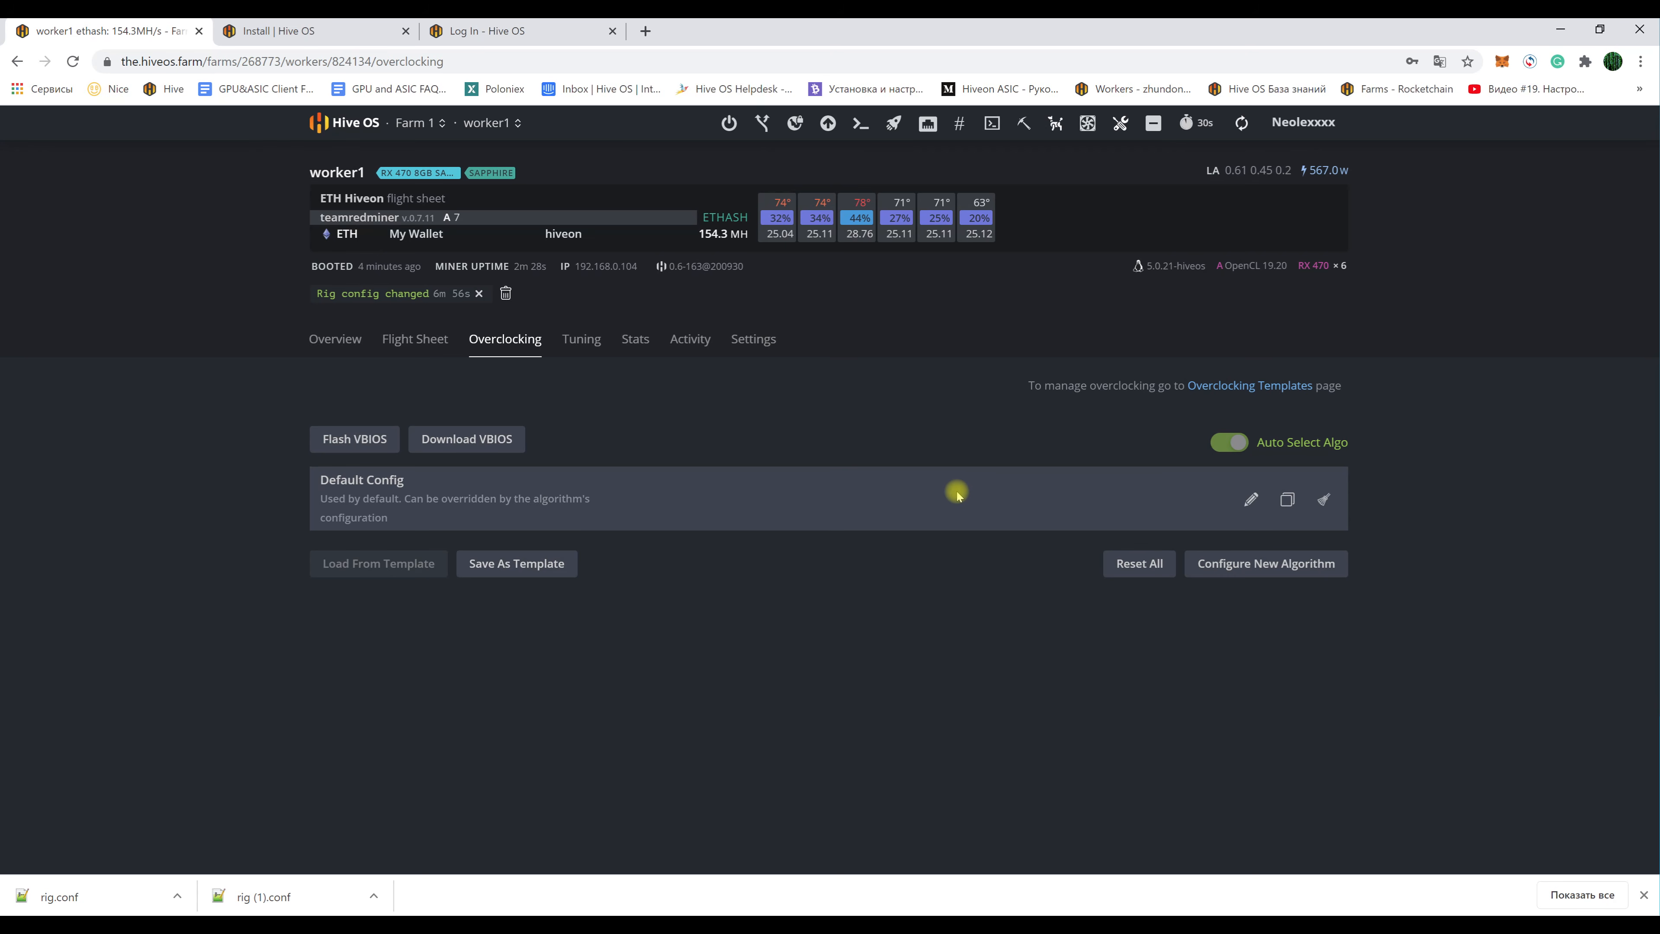
click(1287, 500)
click(670, 223)
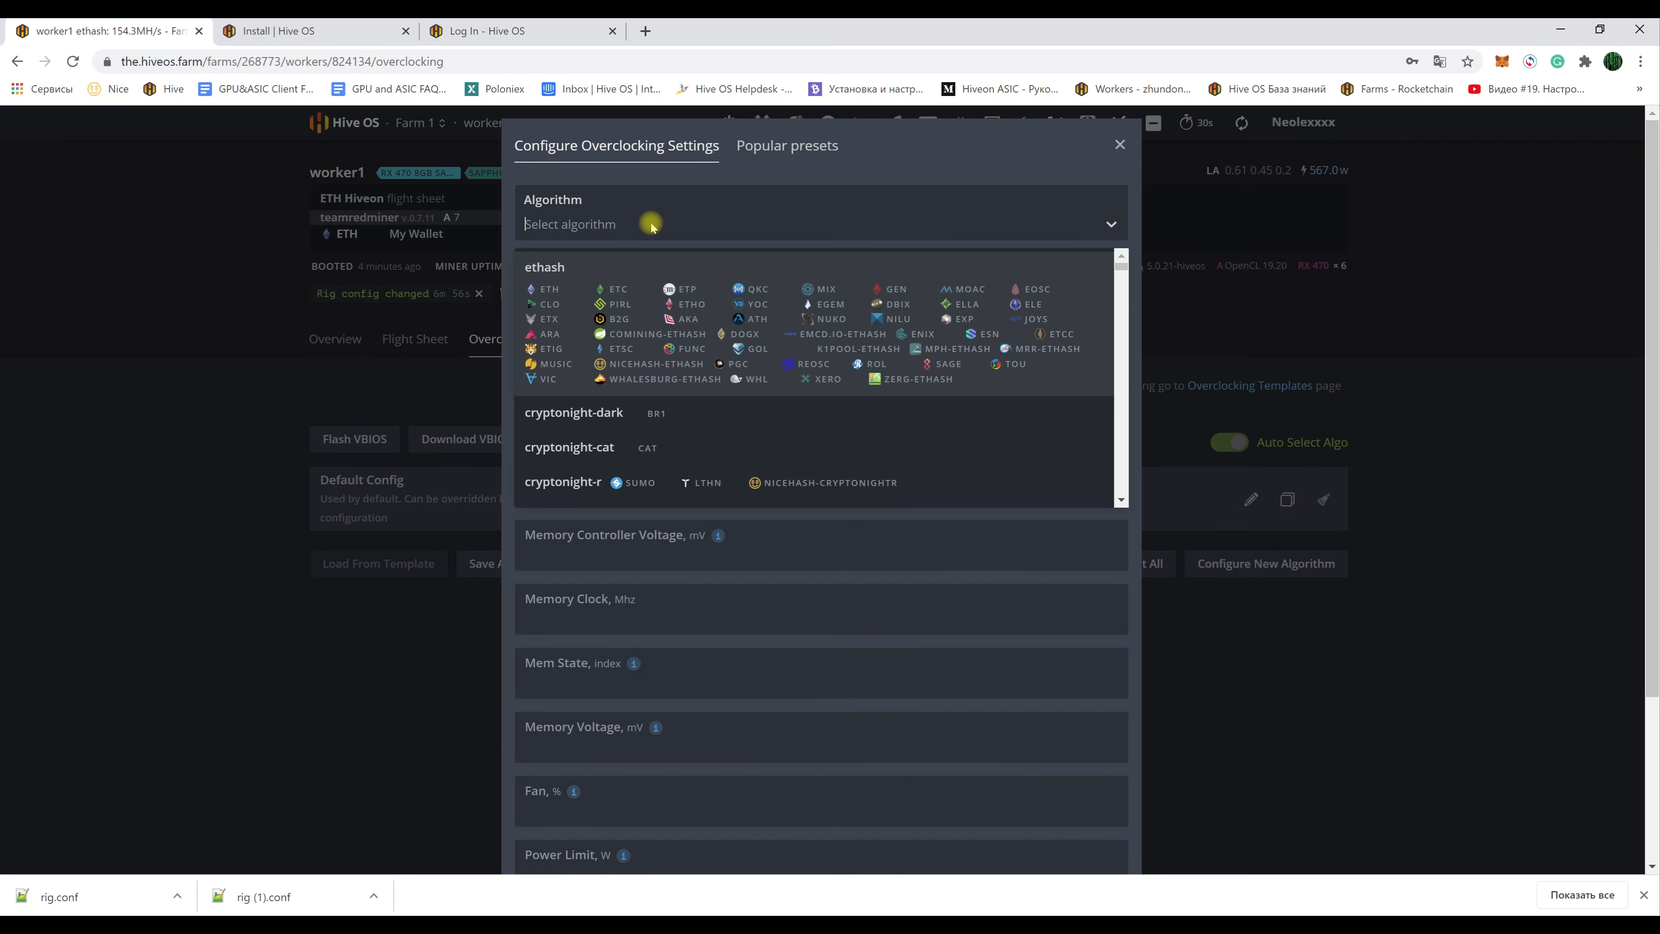
click(549, 289)
- Set the core clock to 1150 MHz, the core state to 1 and the core voltage to 920 mV
click(559, 361)
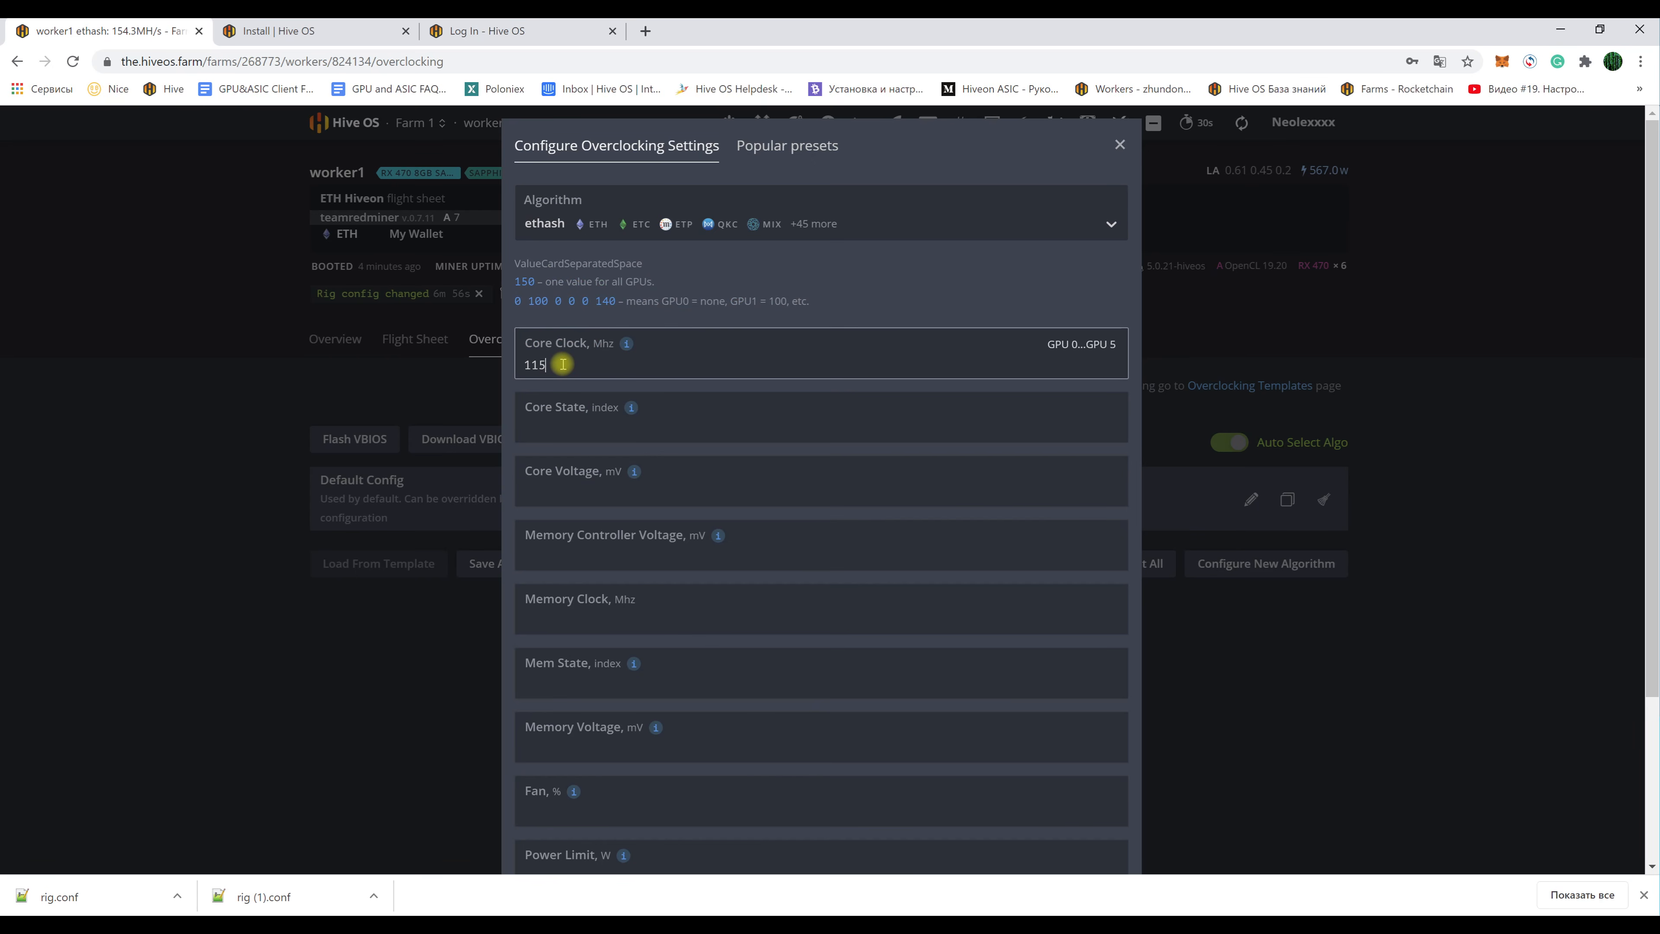
click(546, 429)
text(1)
click(564, 493)
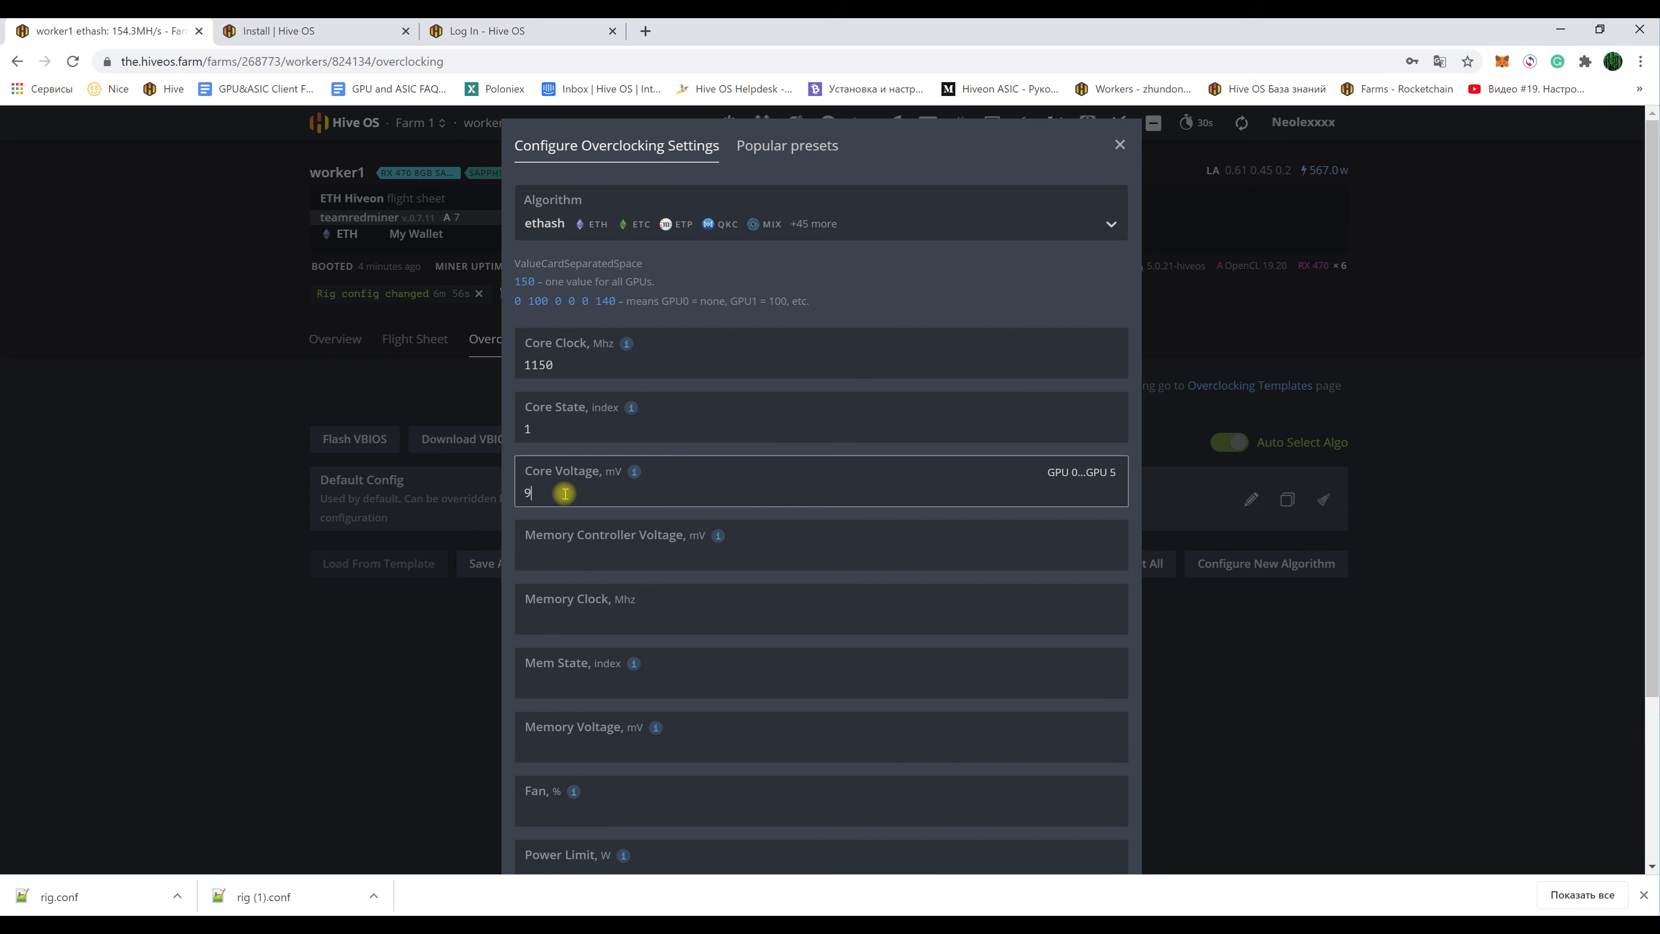
text(920)
- Set the memory clock to 2000 MHz, the mem state to 800 and the memory voltage to 800 mV
click(568, 558)
click(587, 614)
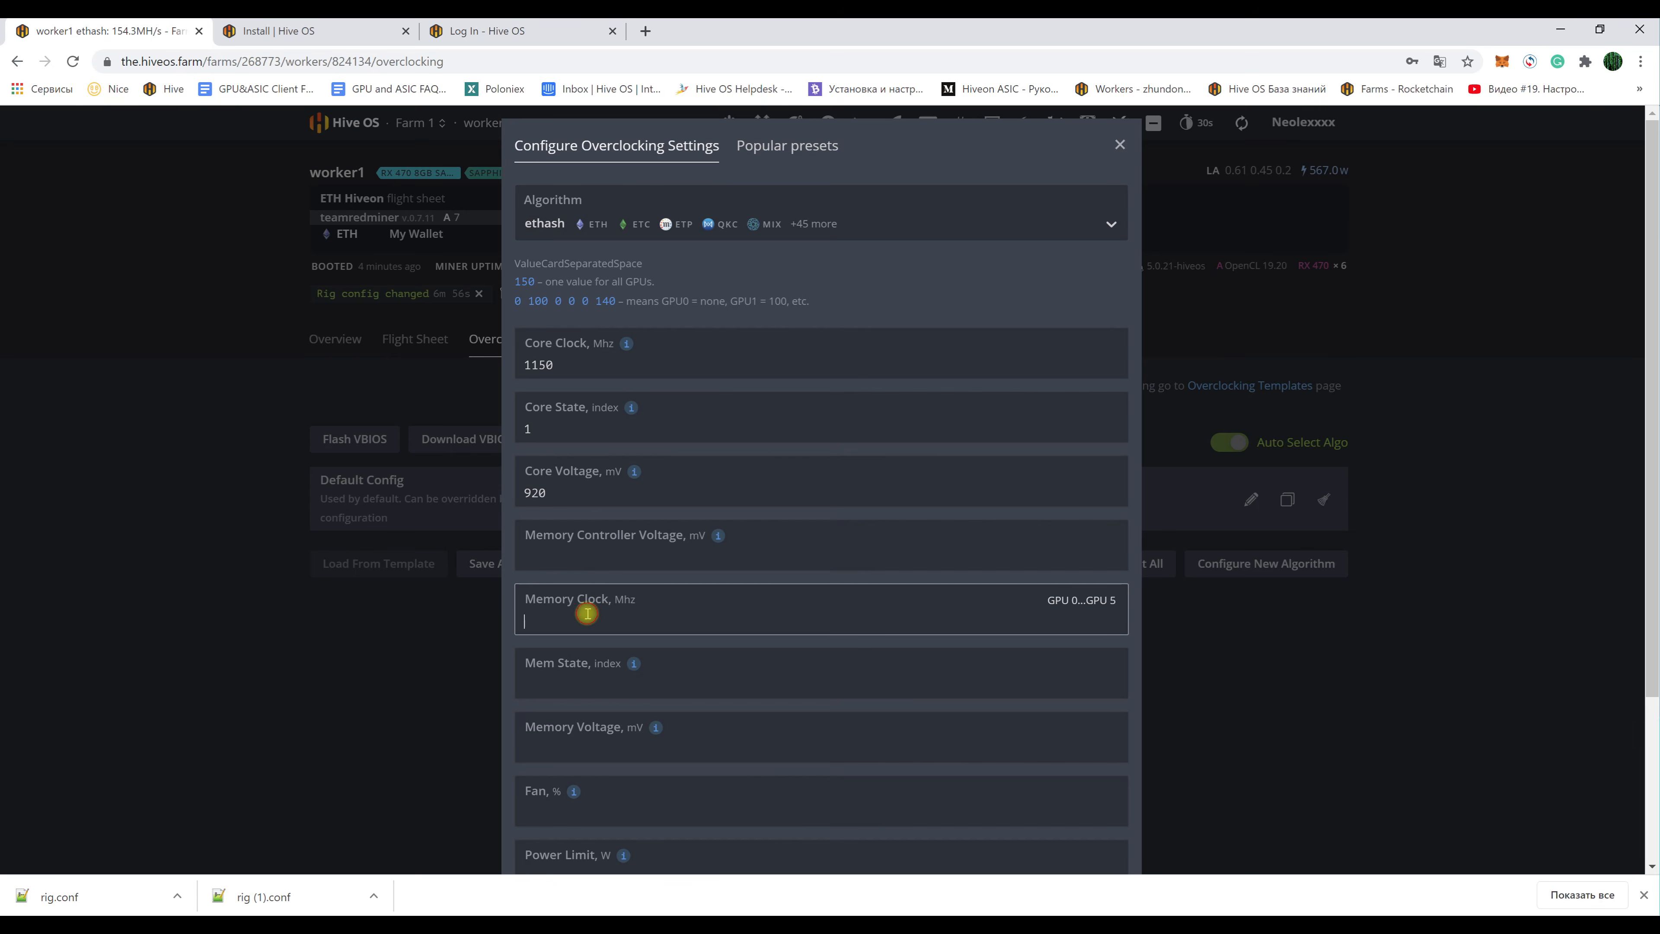
scroll(587, 614, down, 3)
click(569, 512)
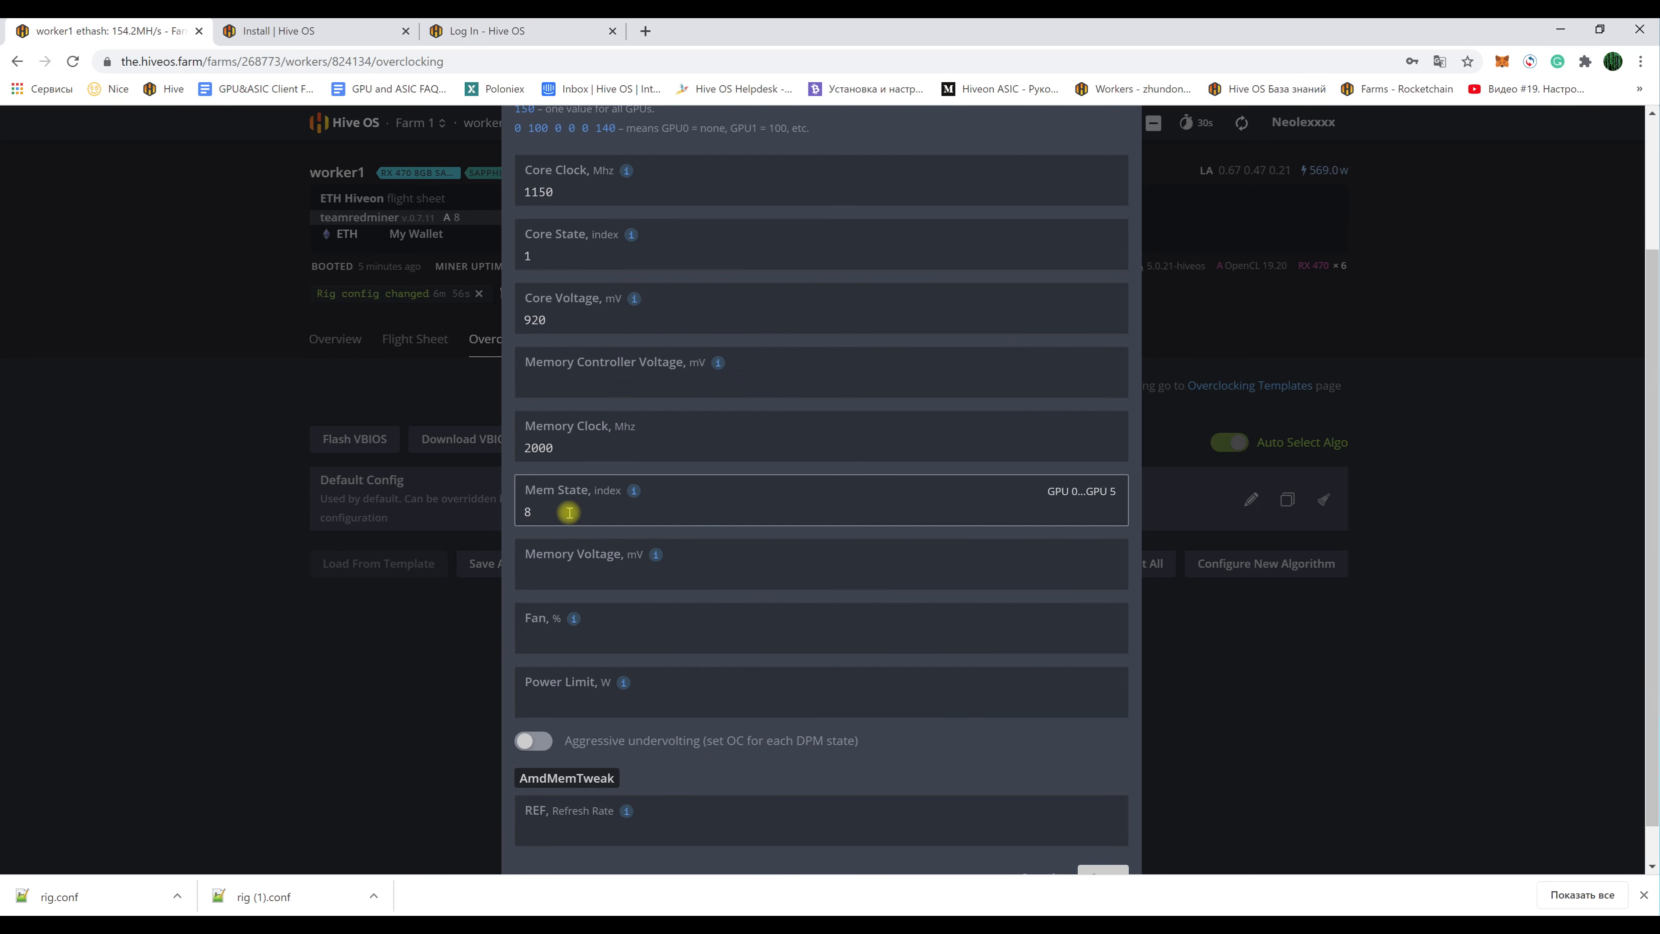
click(562, 576)
- Set the fan to 25 %, enable aggressive undervolting, set the REF refresh rate to 20 and save the ethash overclock
click(554, 638)
text(25)
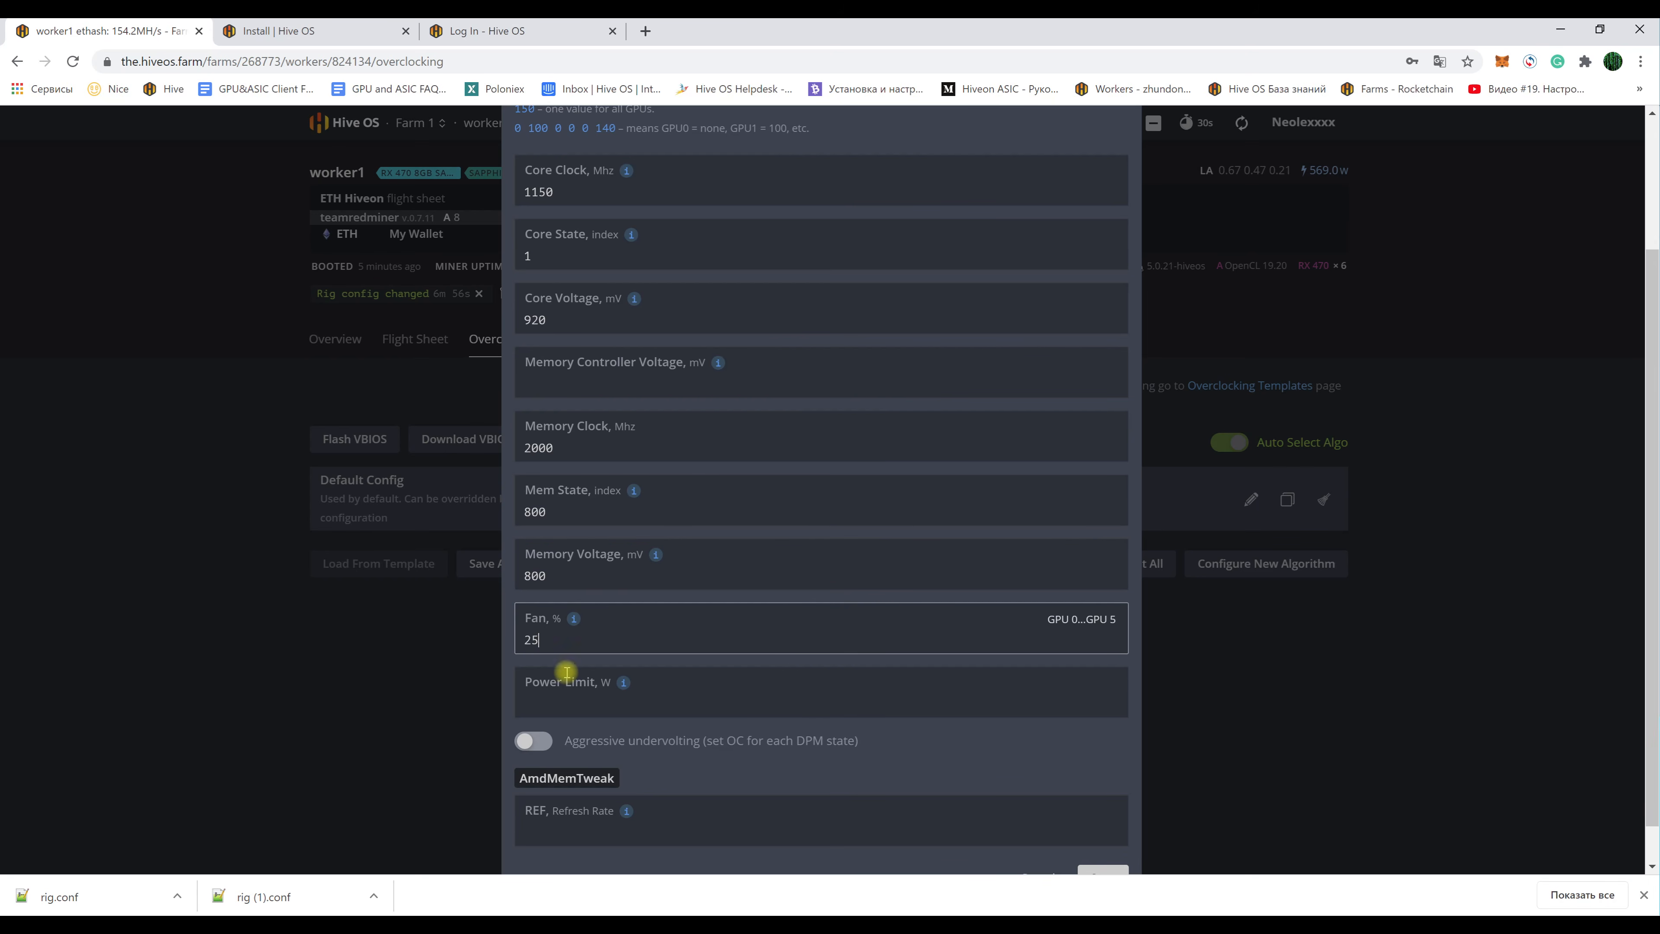
click(546, 742)
click(569, 823)
text(20)
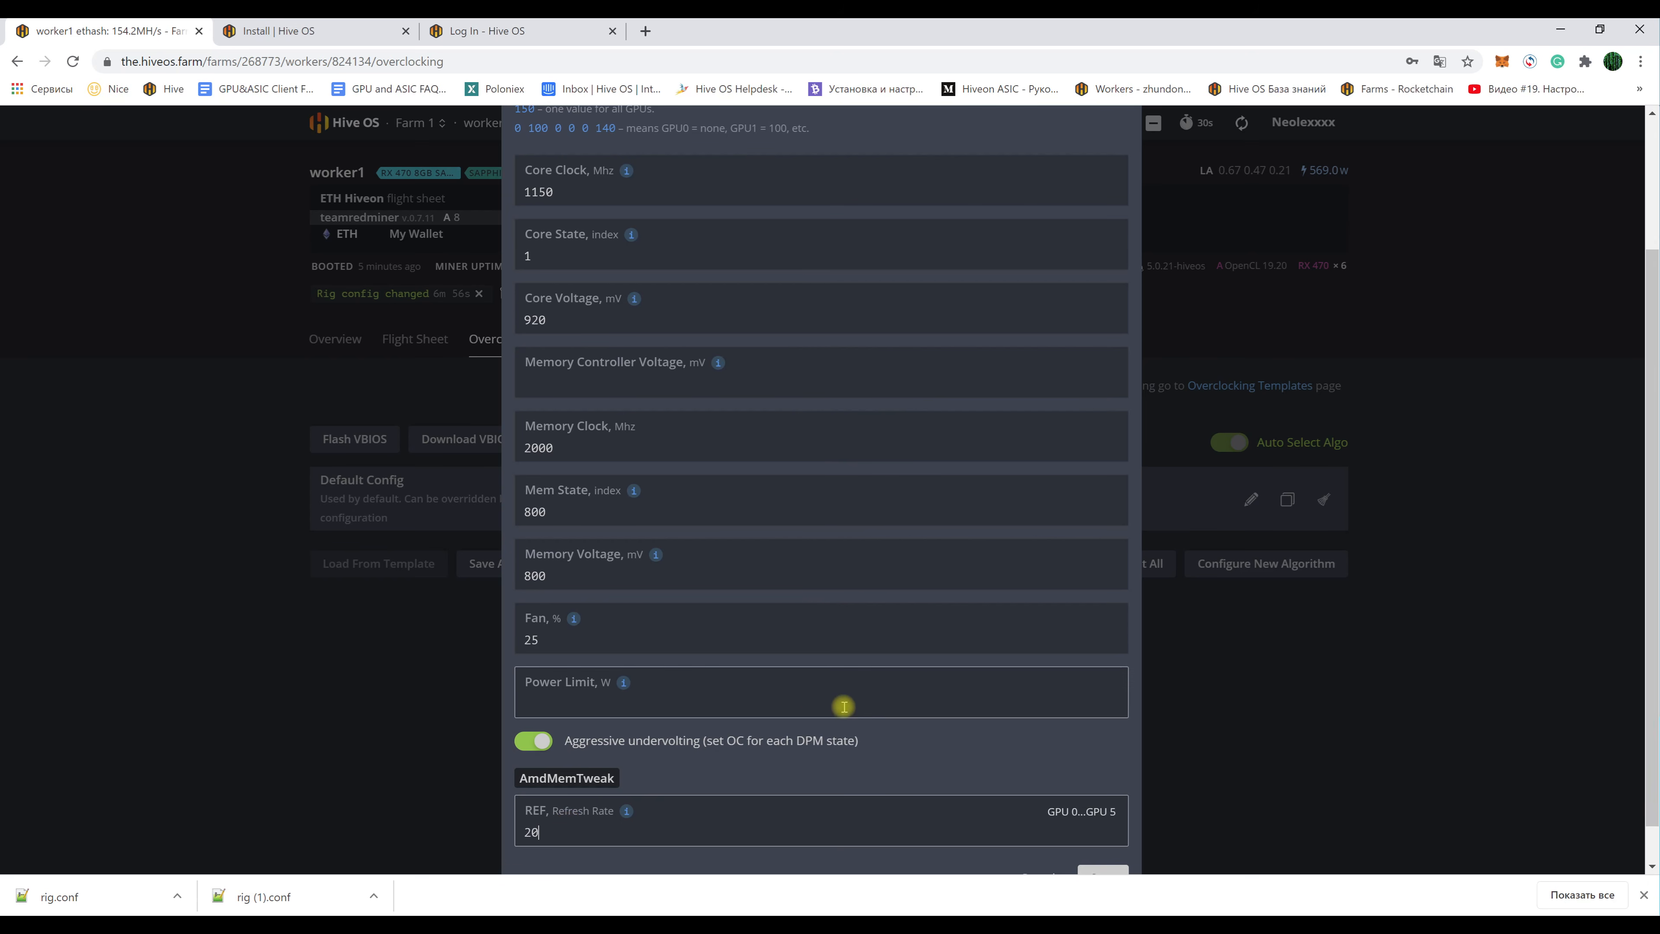
scroll(967, 677, down, 1)
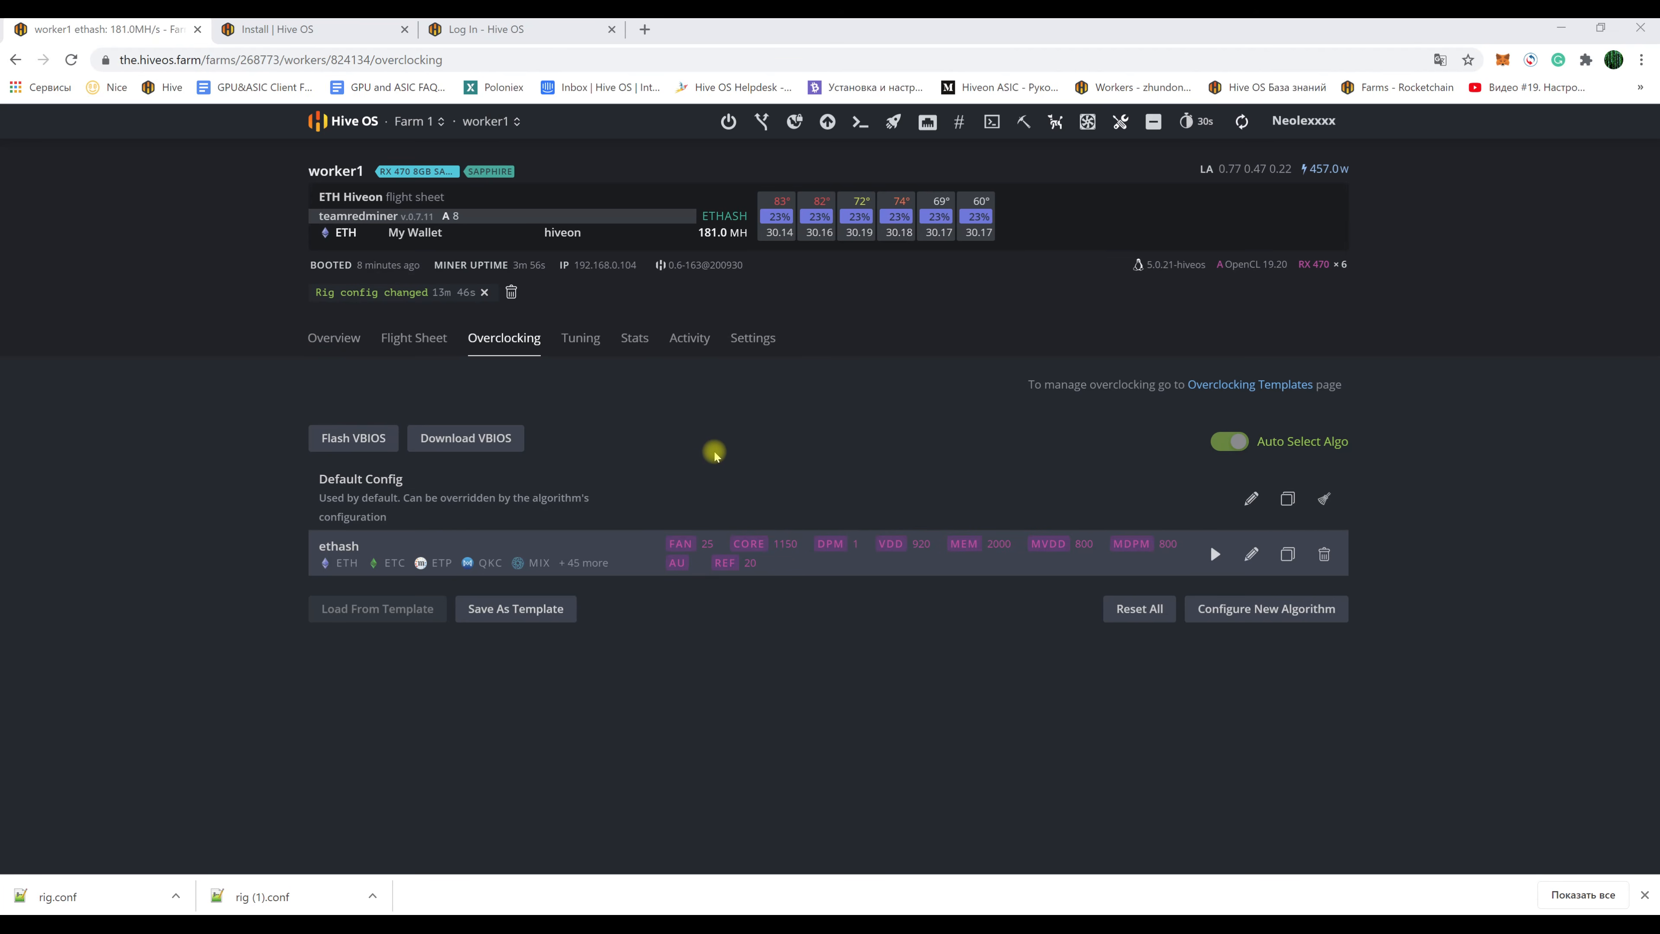
- Review the log of commands and configs sent to worker1 and return to the worker's overview
click(691, 340)
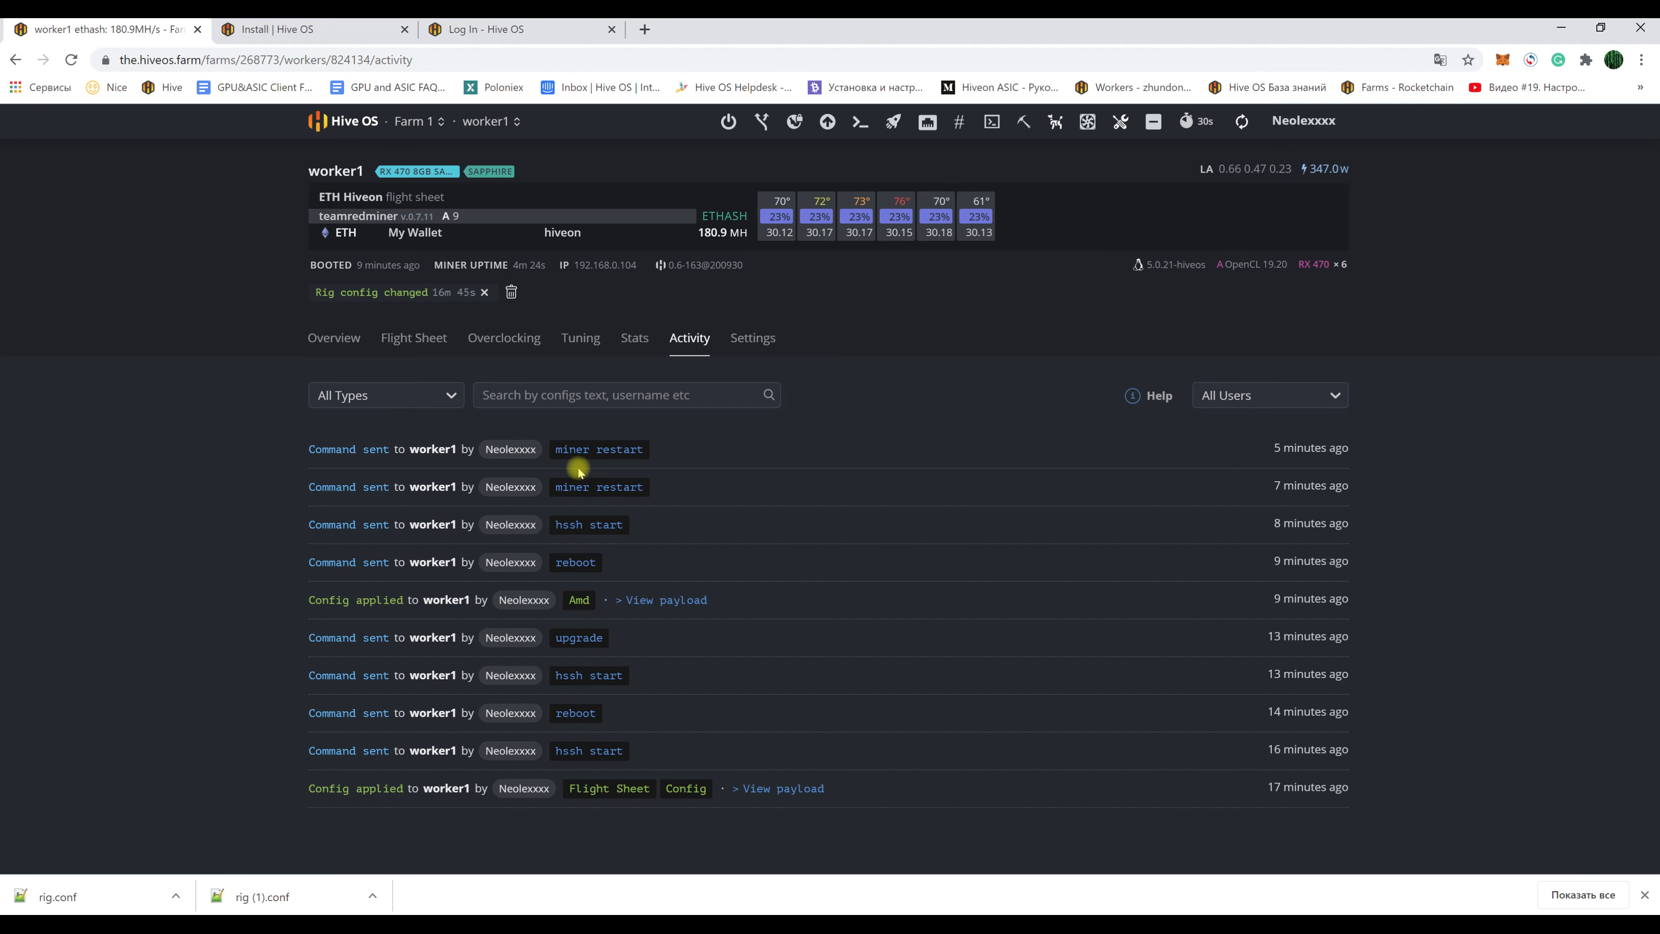
click(446, 397)
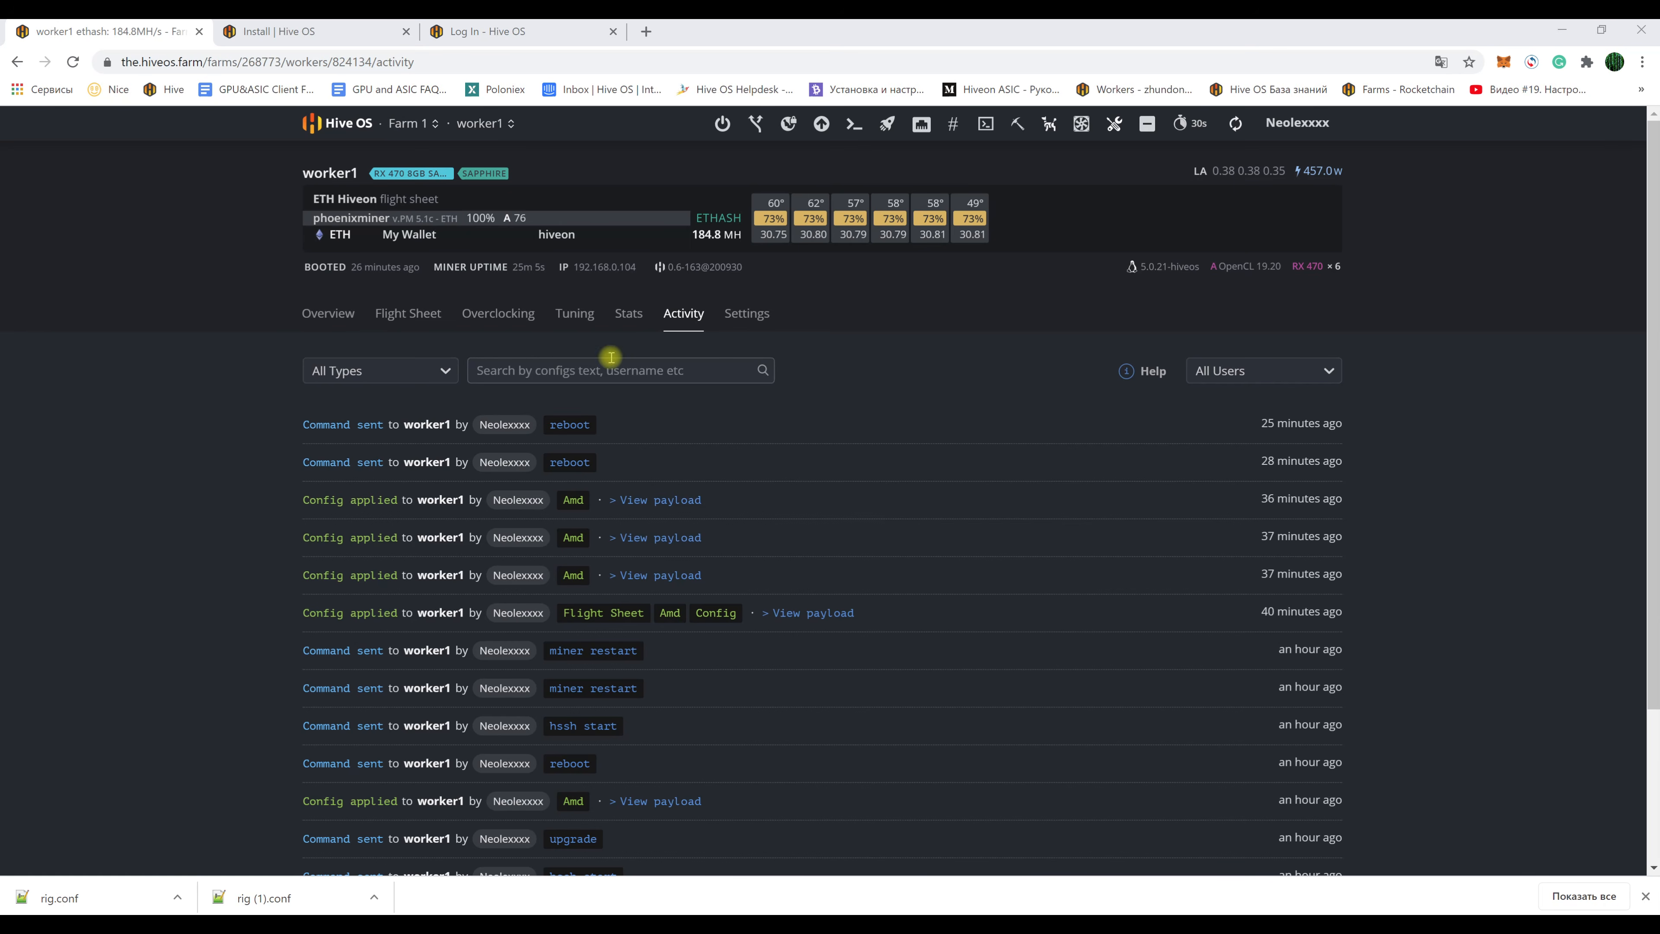
click(329, 315)
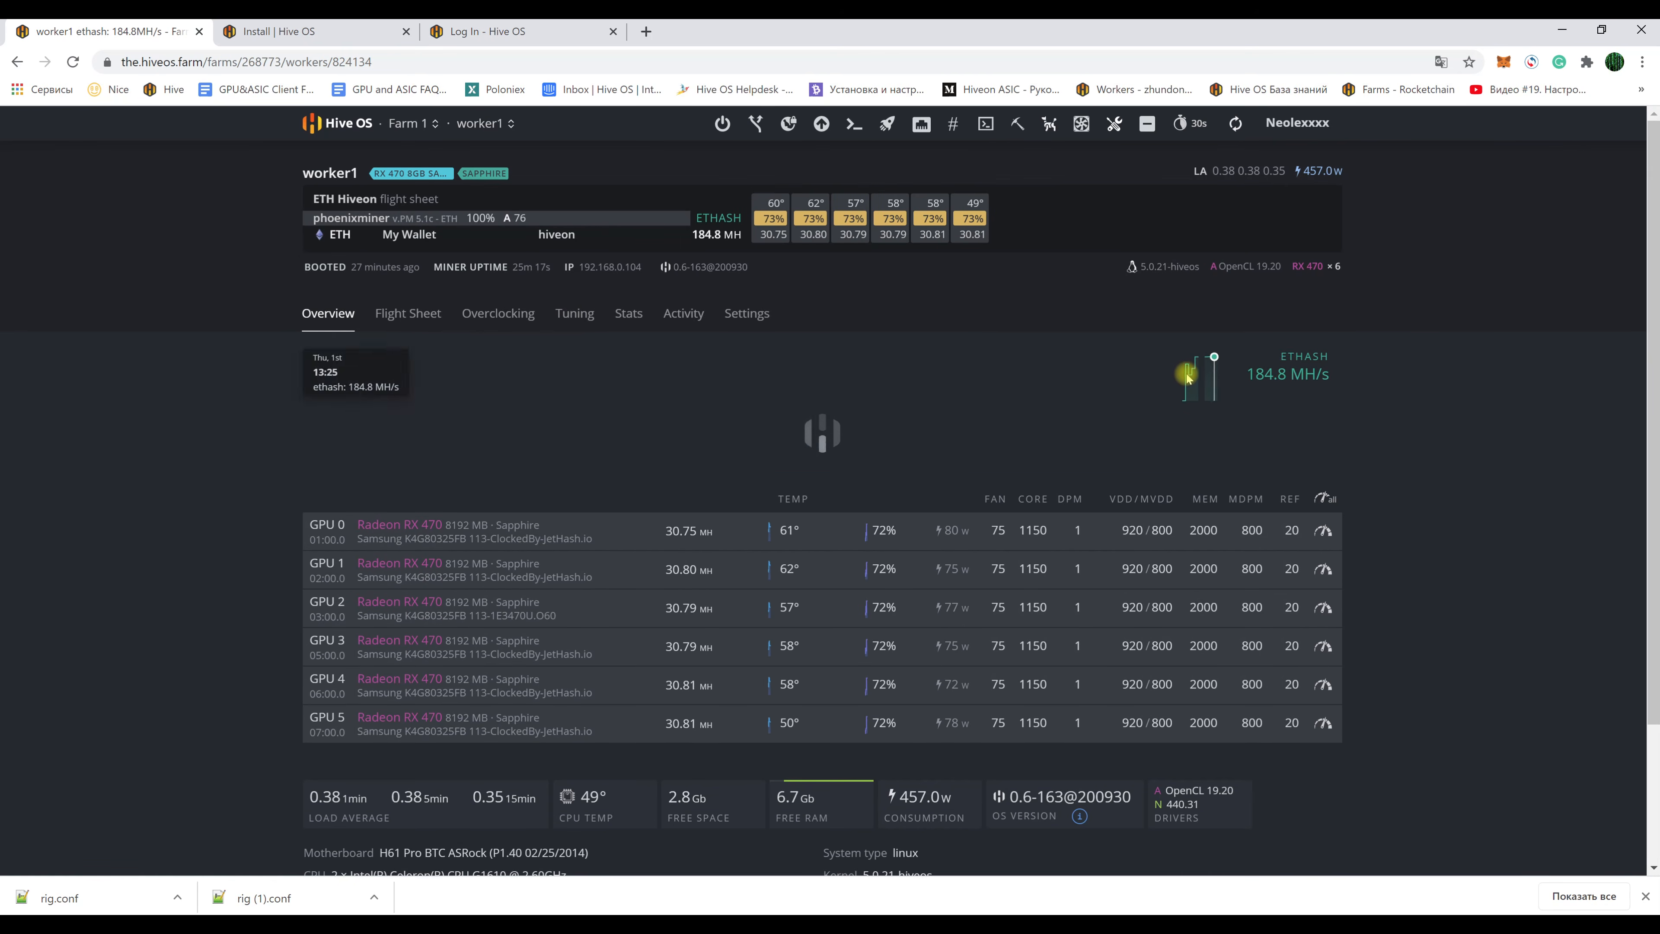
- Open worker1's Hiveon pool statistics and check its hashrate, shares and expected earnings
click(1298, 430)
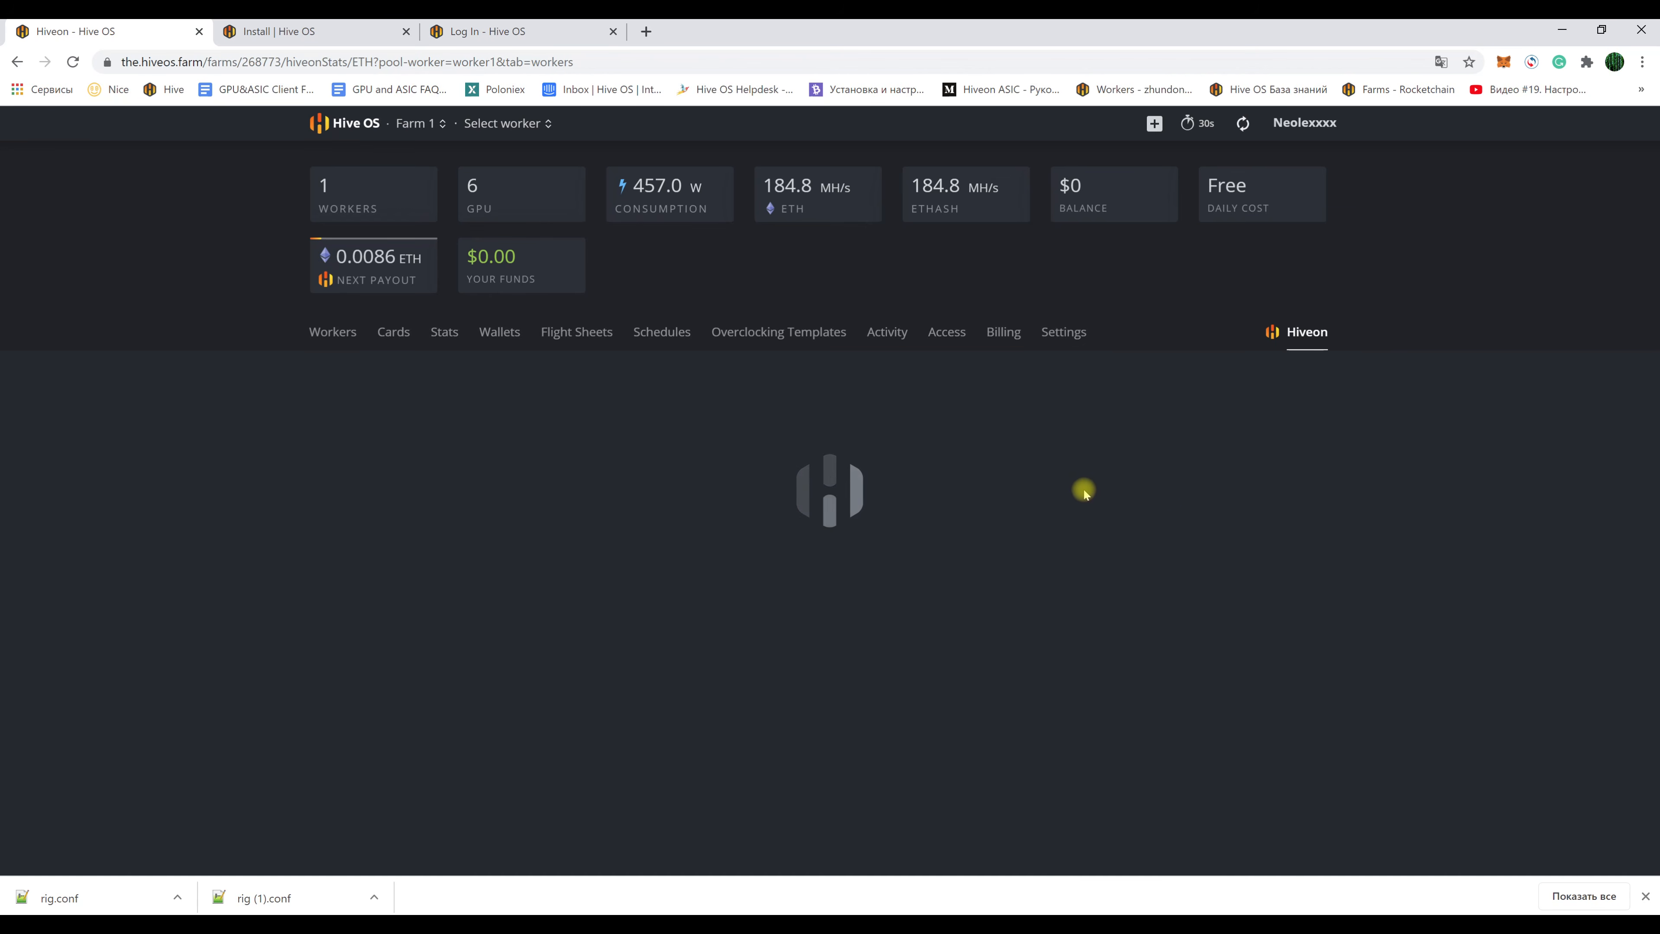
scroll(744, 550, down, 3)
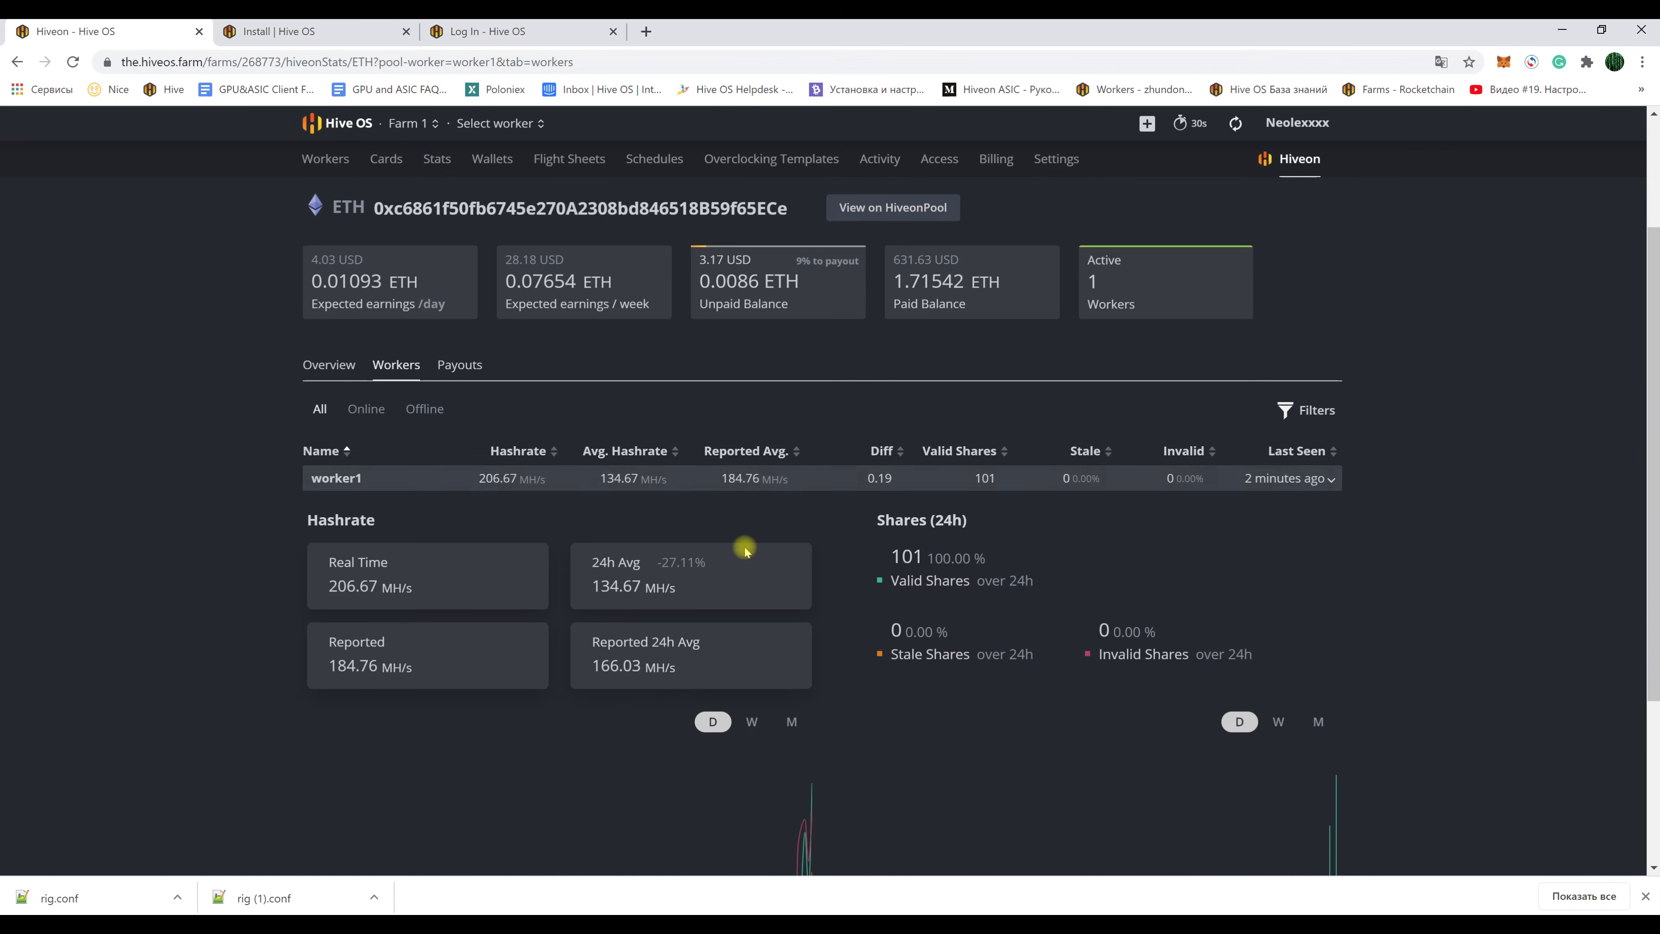
scroll(726, 541, up, 3)
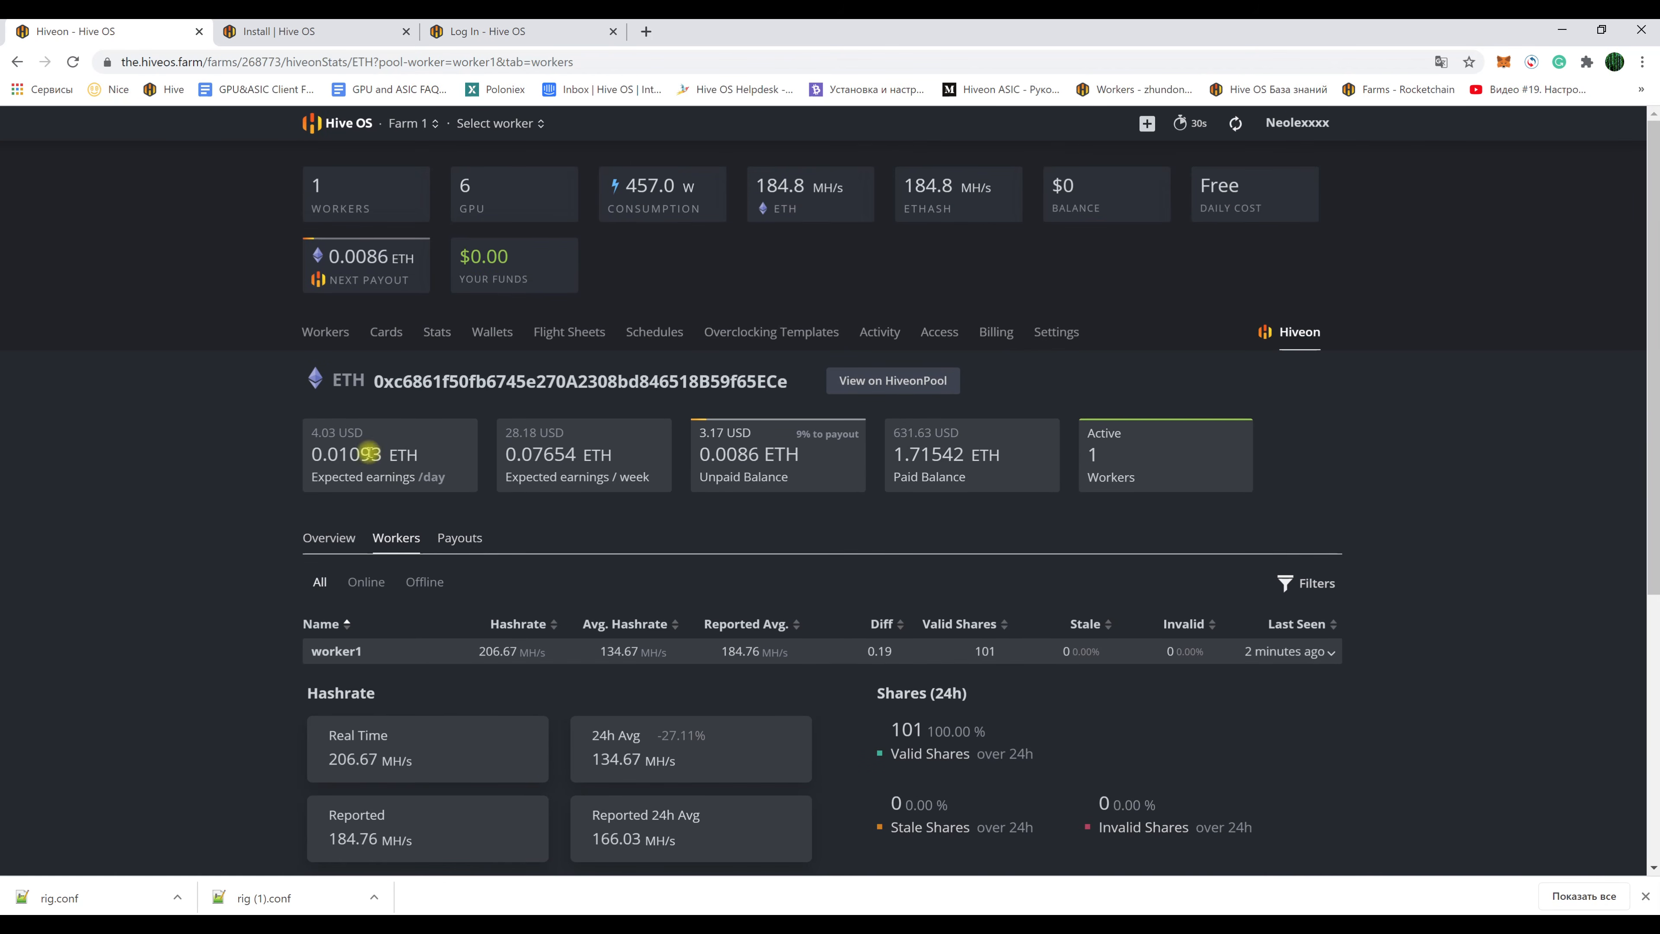
- Go back to the farm's worker list, reopen the Hiveon pool statistics and check their overview and worker list
click(326, 332)
click(414, 123)
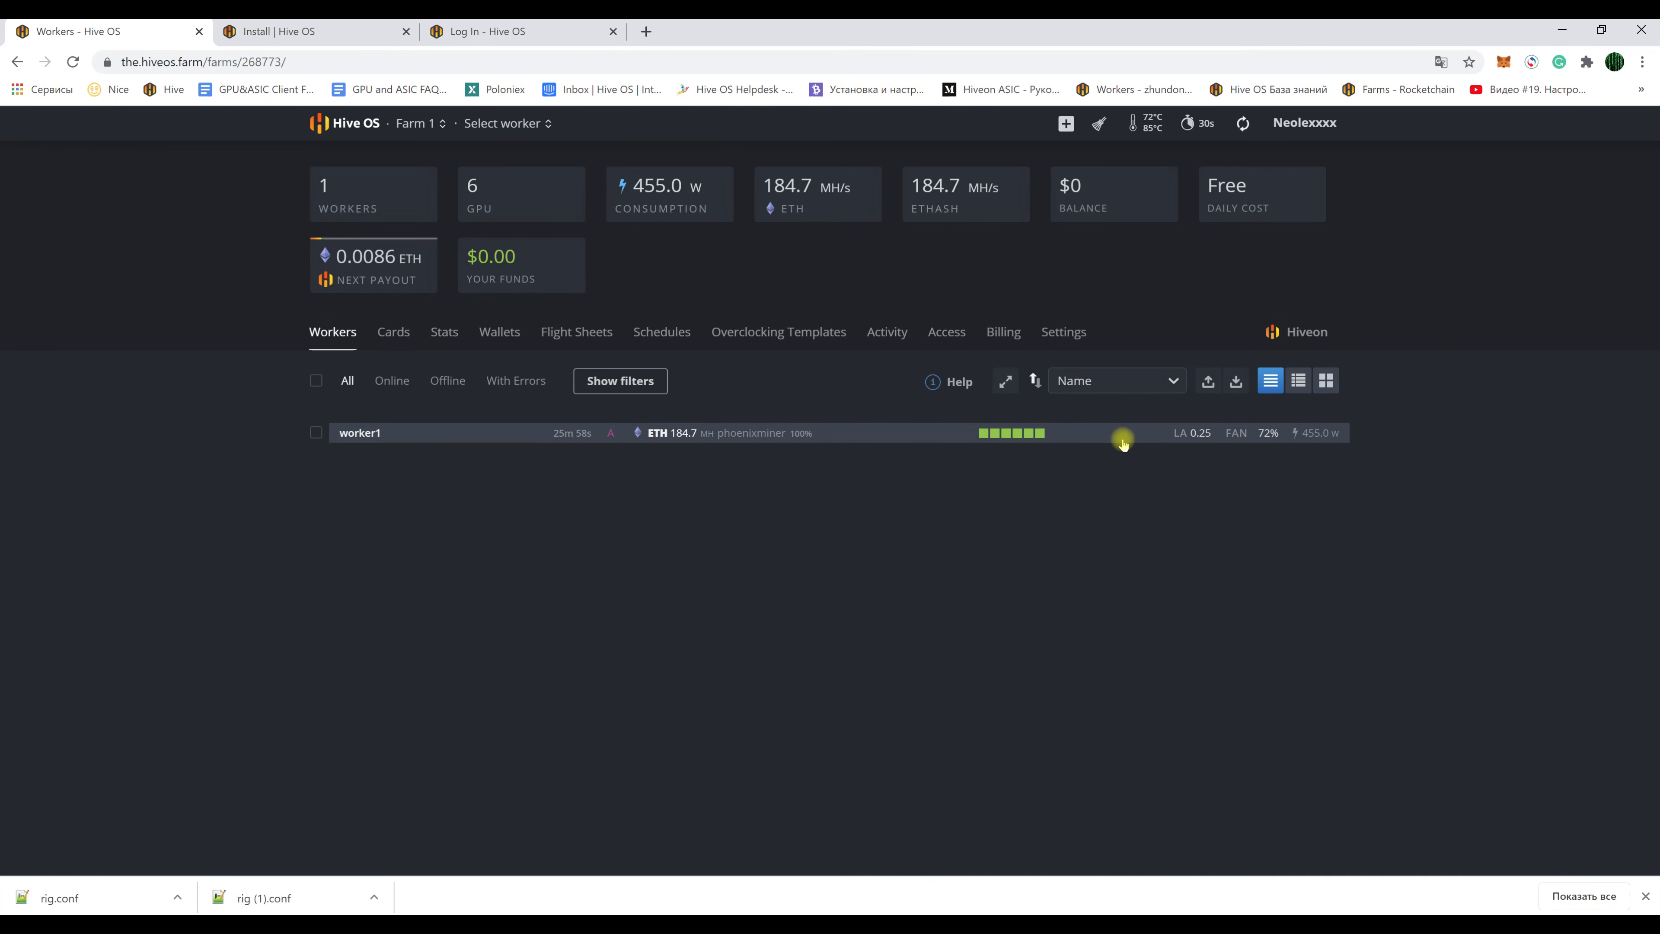
click(1299, 331)
scroll(1375, 509, down, 4)
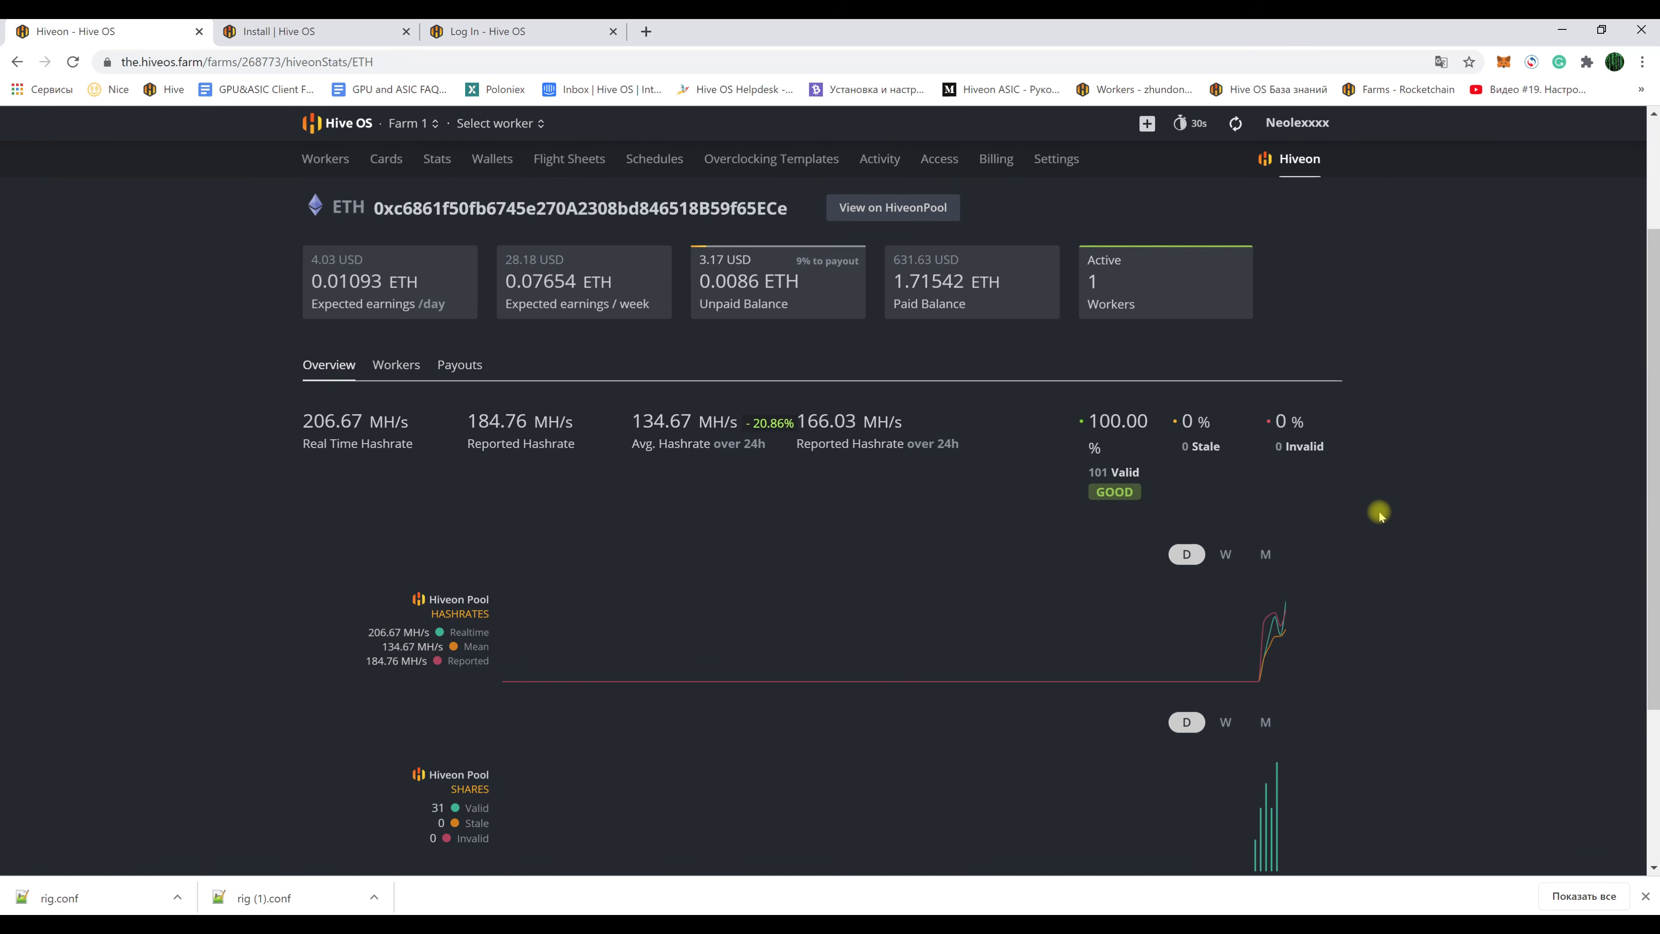
click(395, 278)
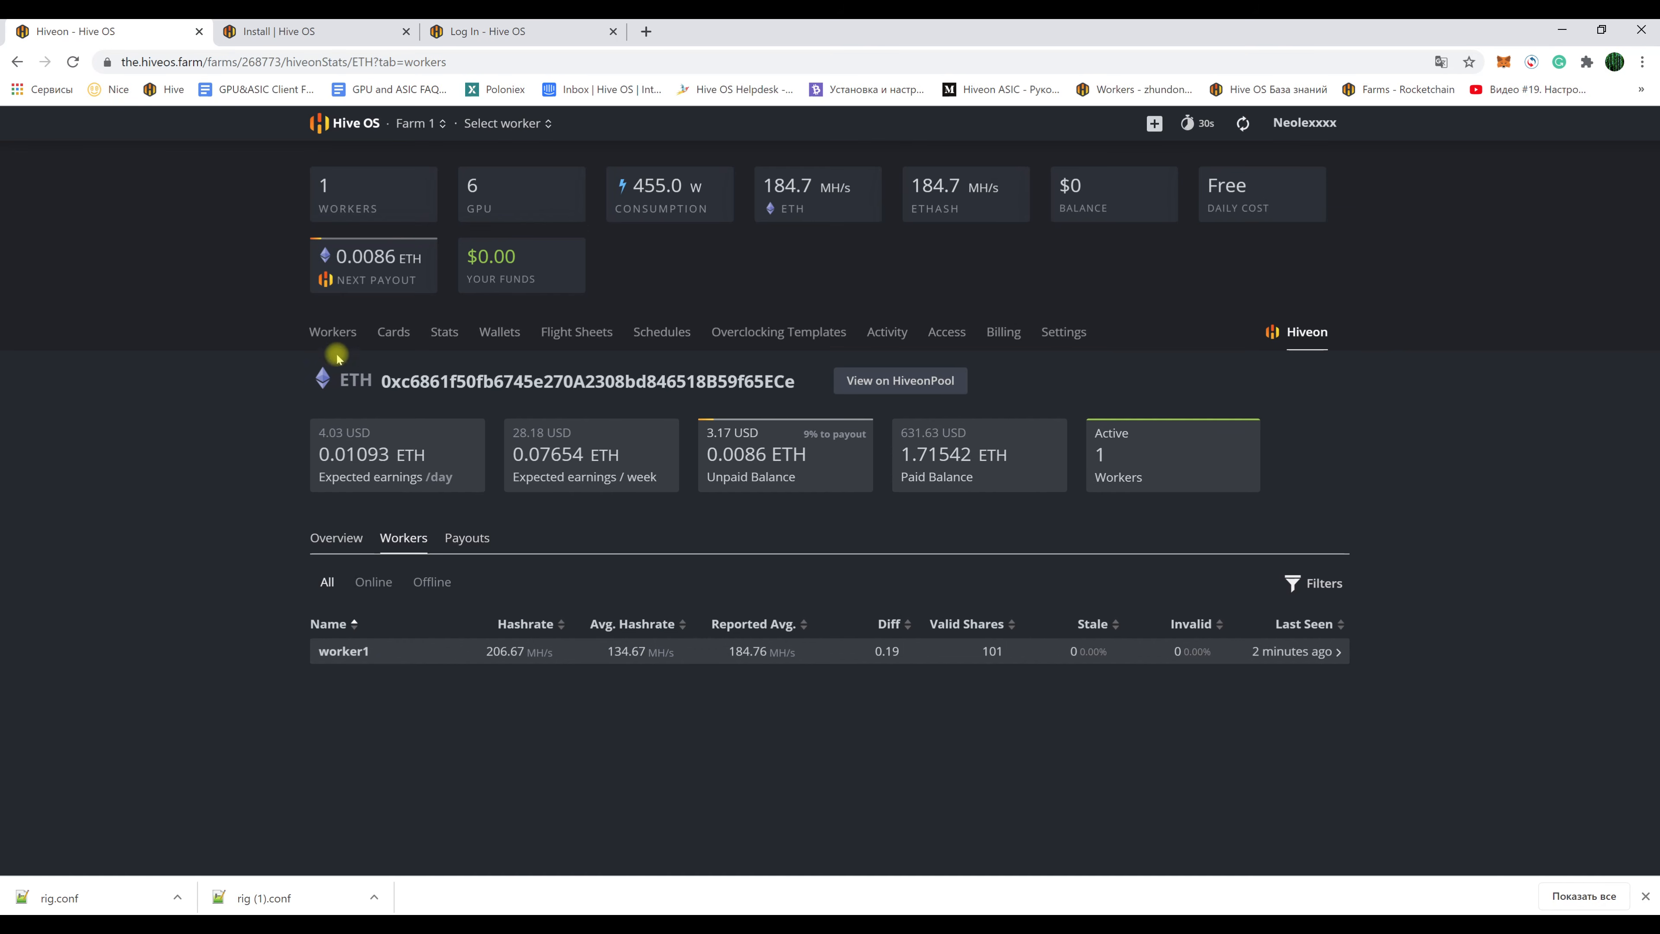
- Reopen worker1, examine its pool hashrate, shares, temperature, fan and power charts, and return to its overview
click(327, 327)
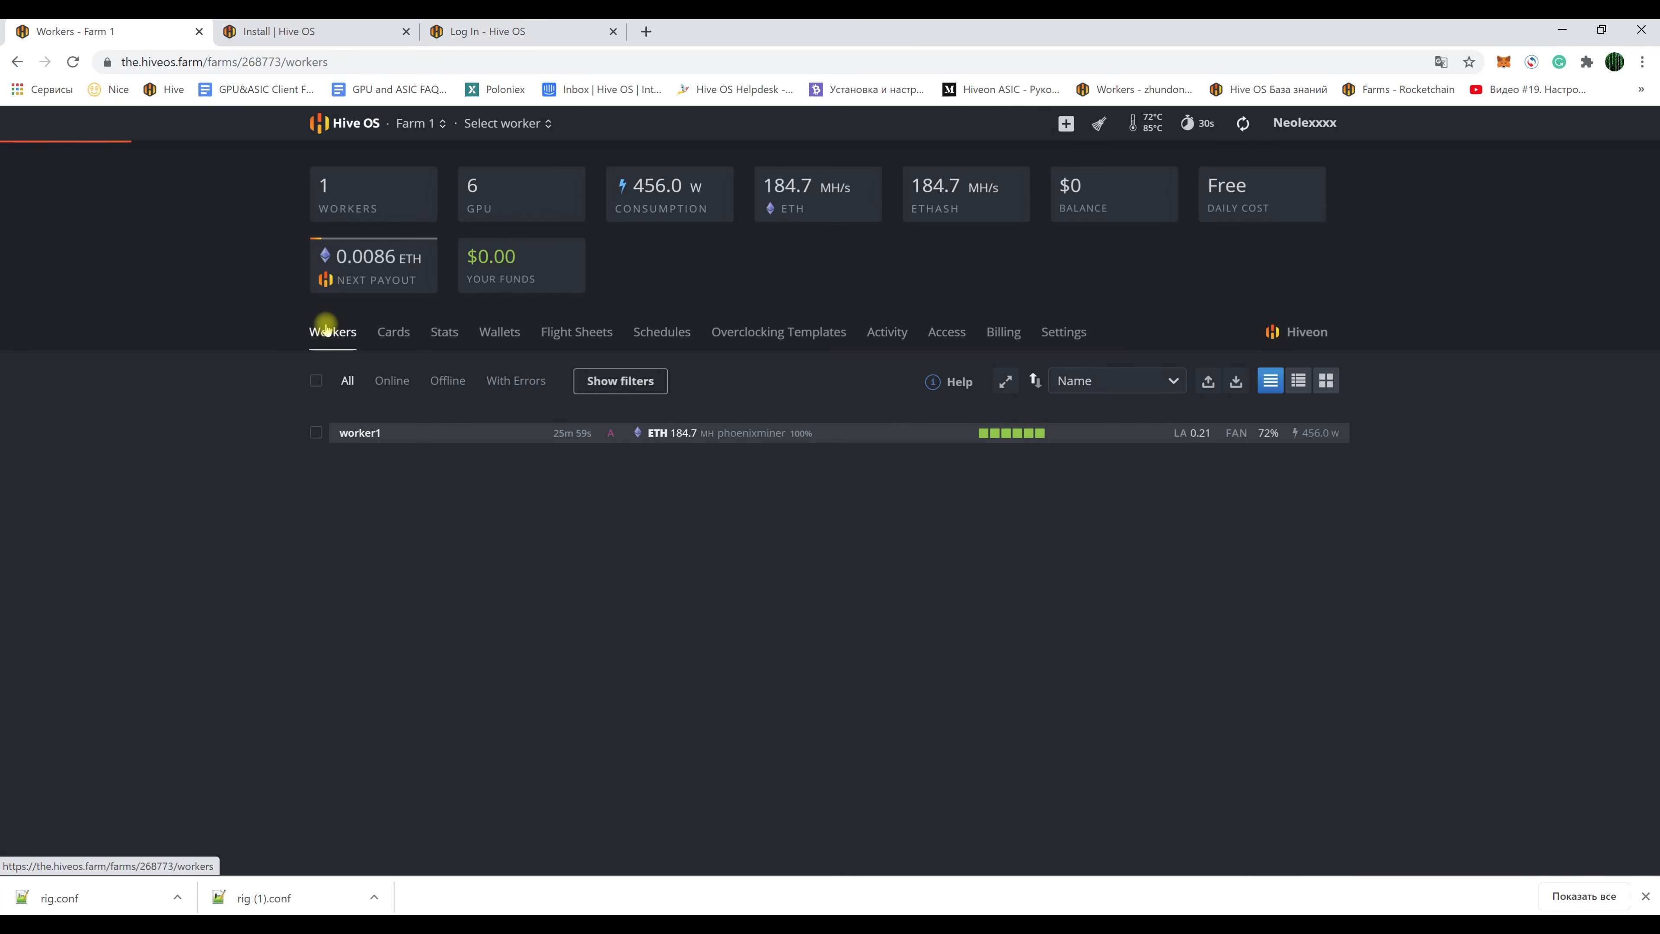
click(359, 432)
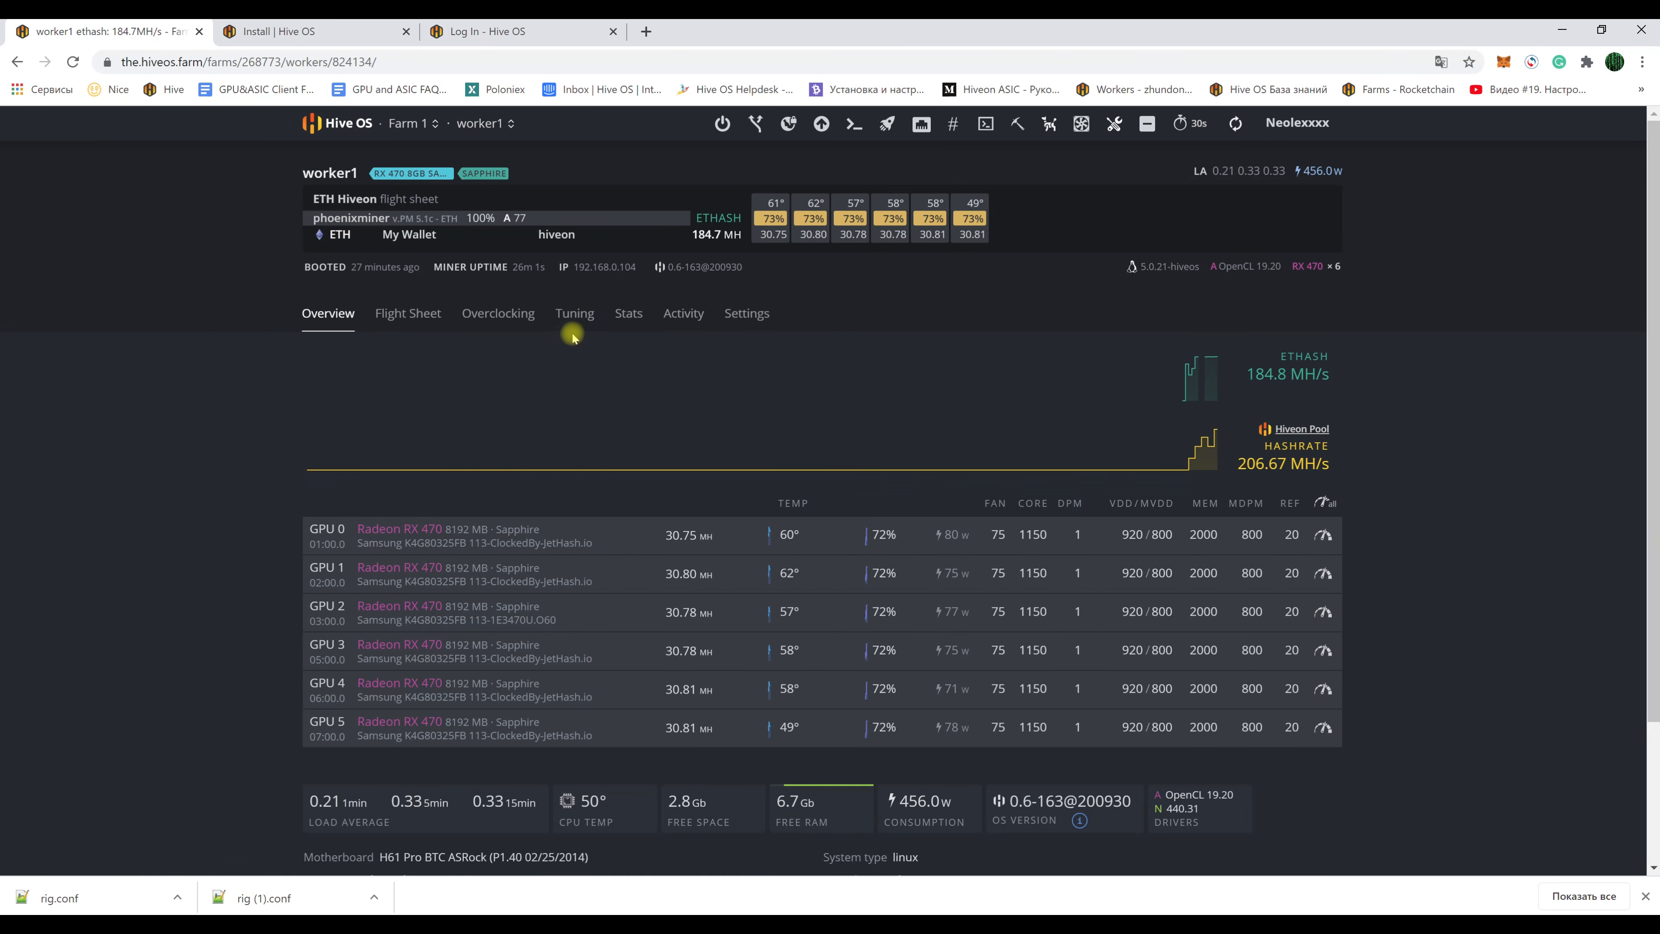
click(629, 313)
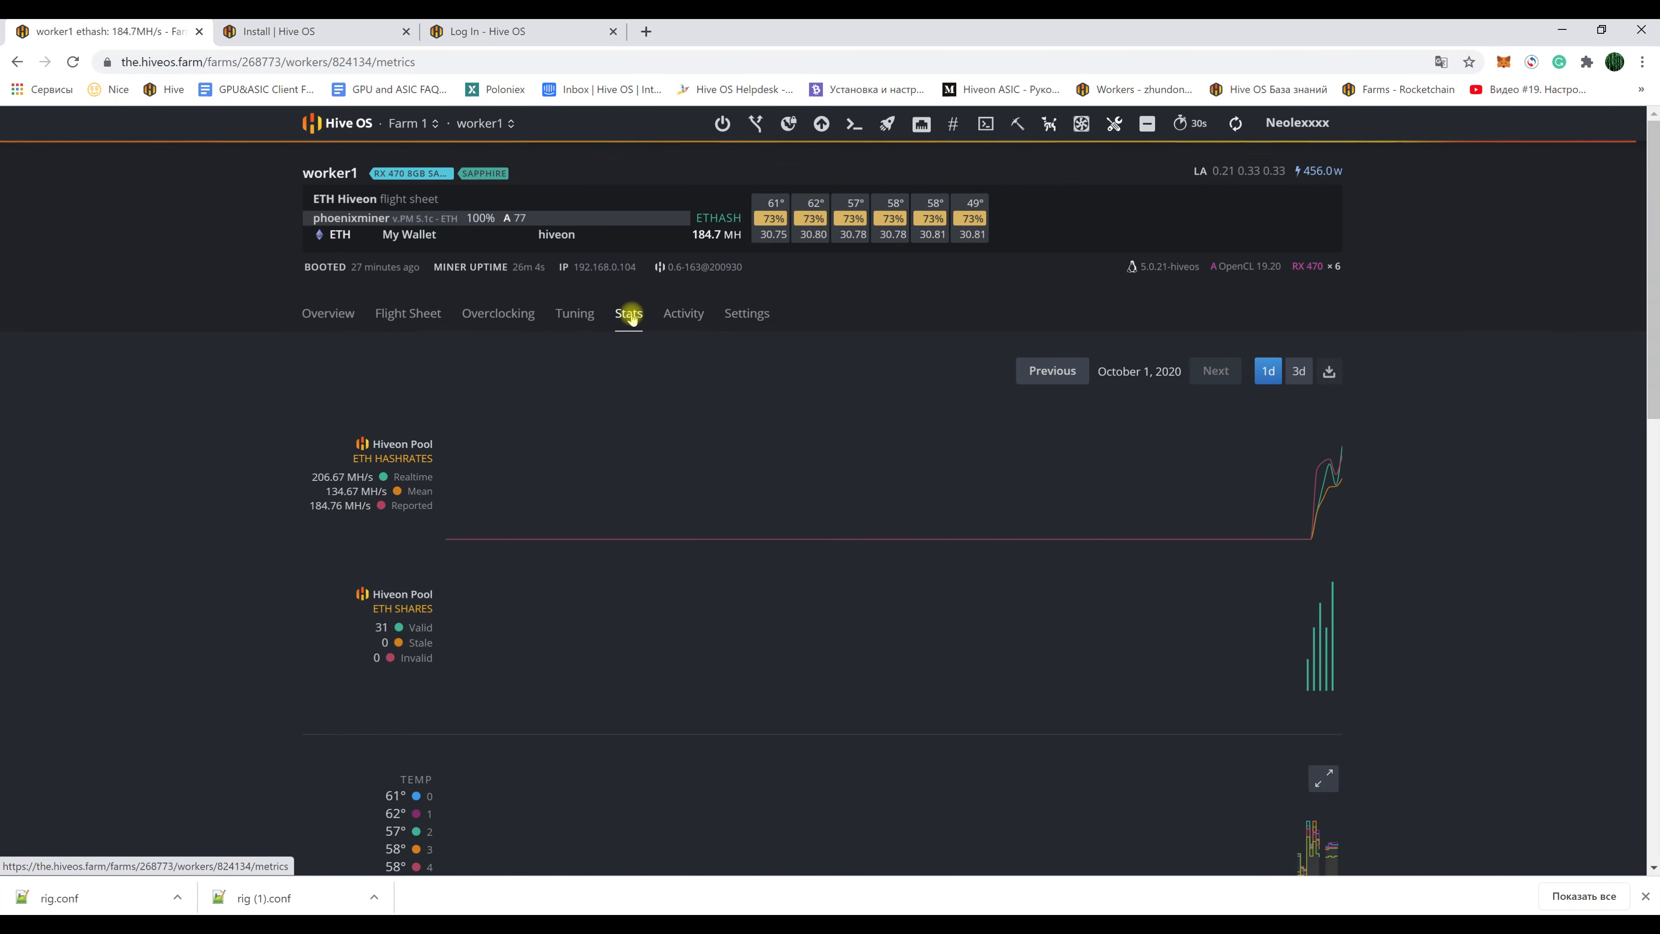
scroll(701, 484, down, 1)
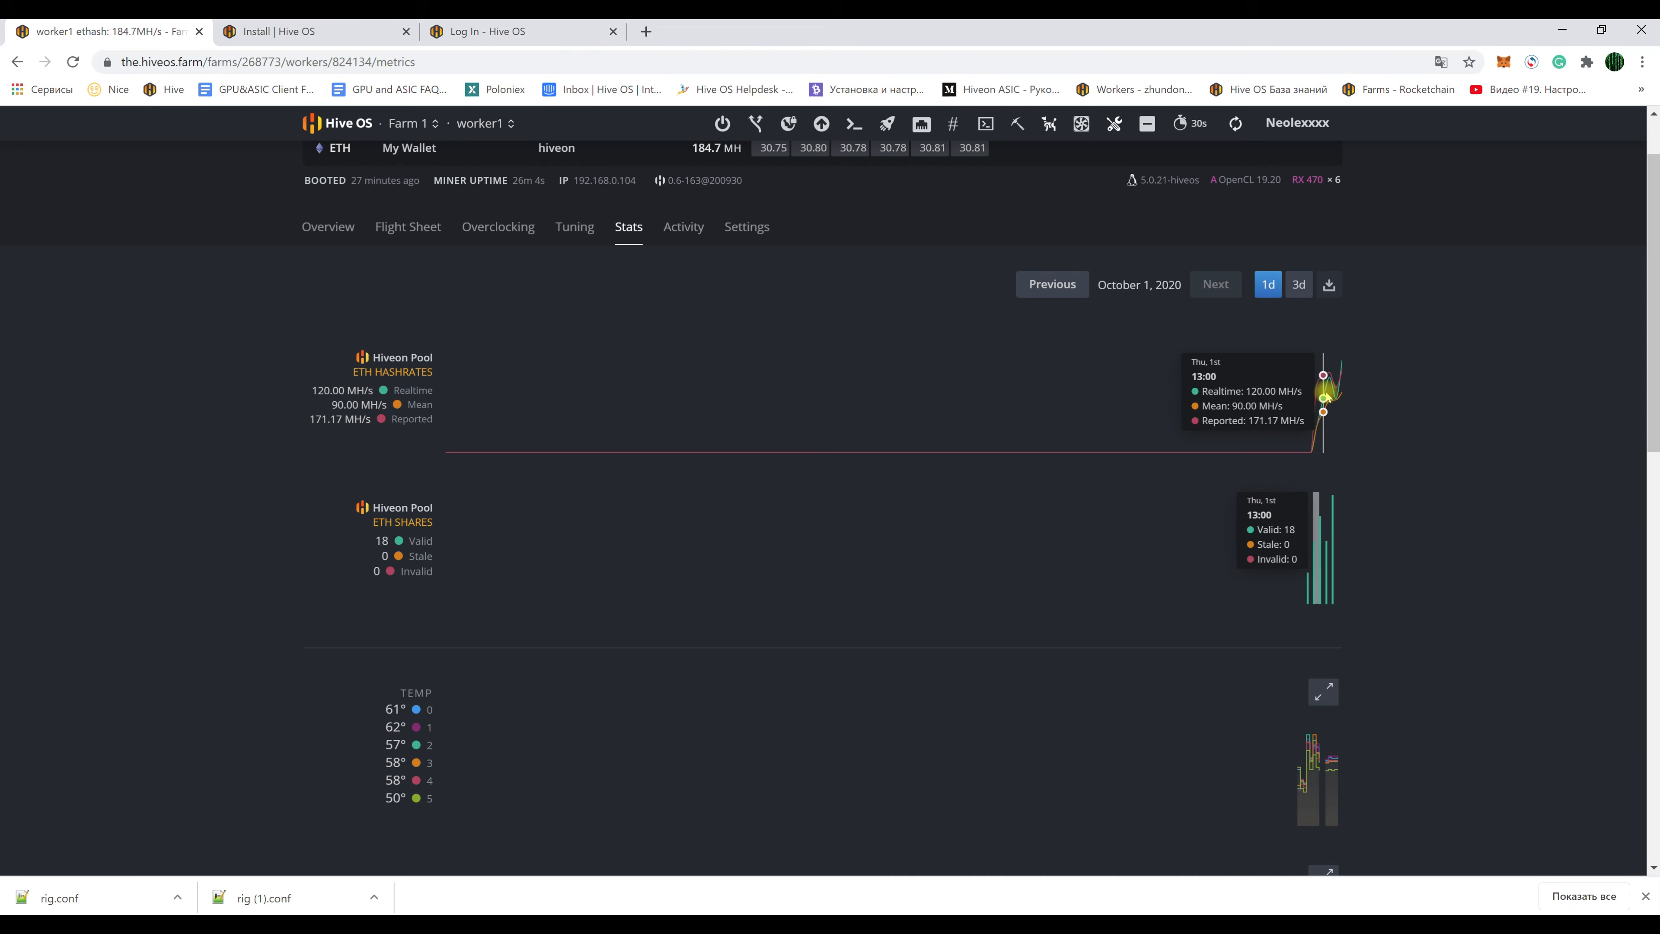
scroll(466, 420, down, 7)
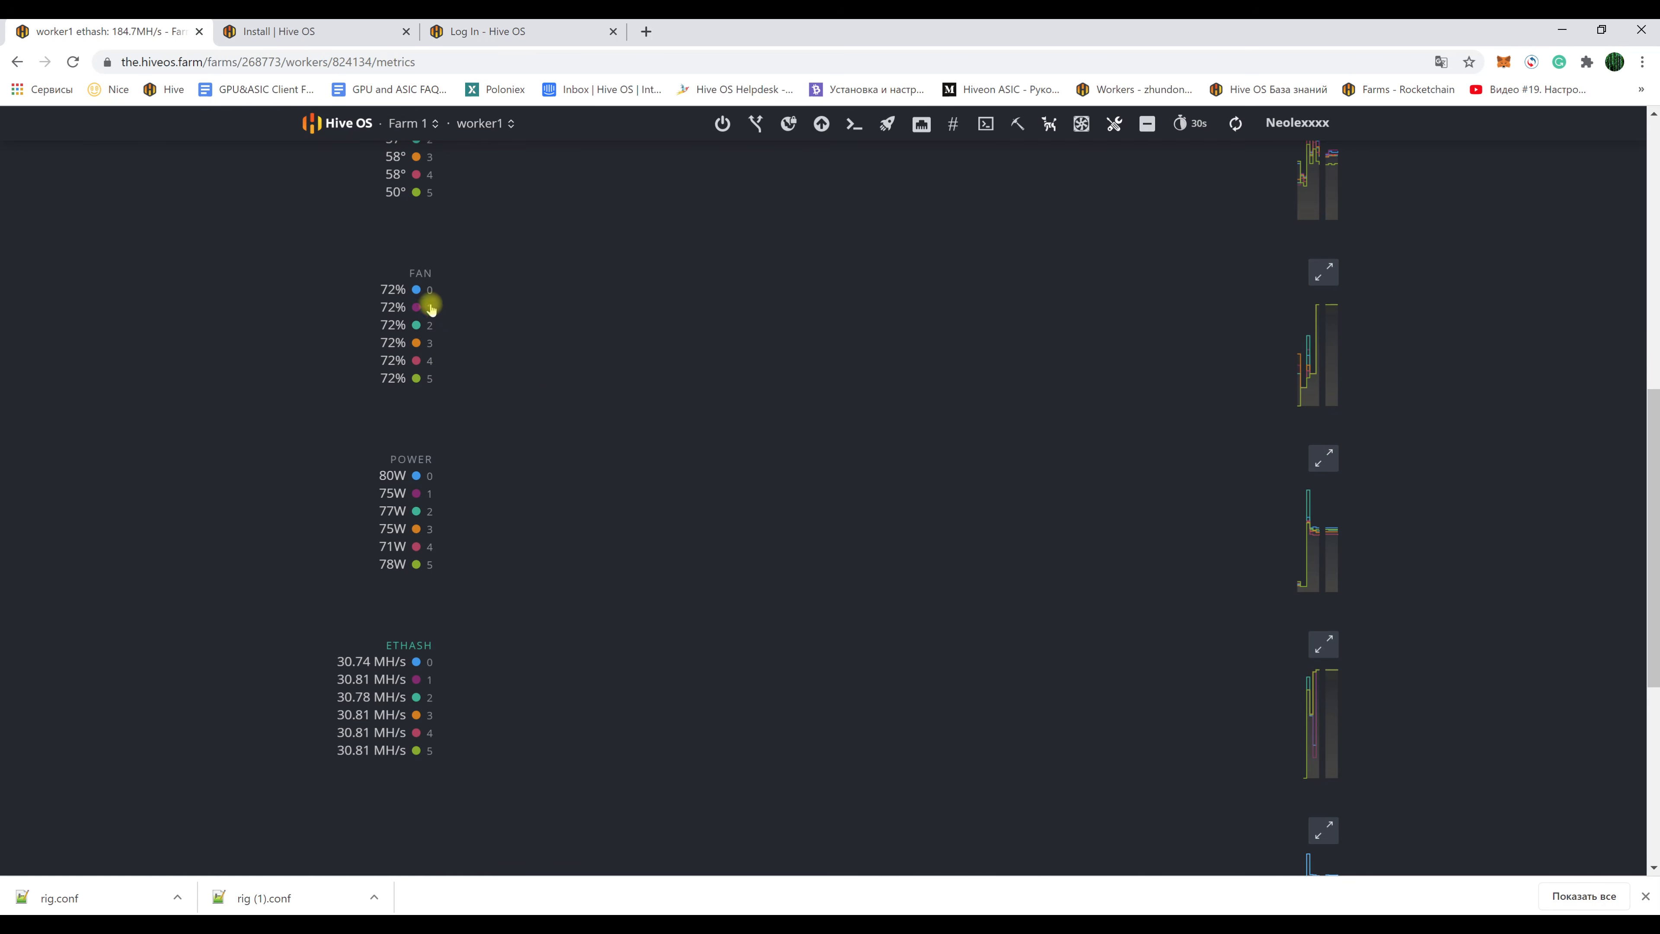
scroll(537, 404, up, 10)
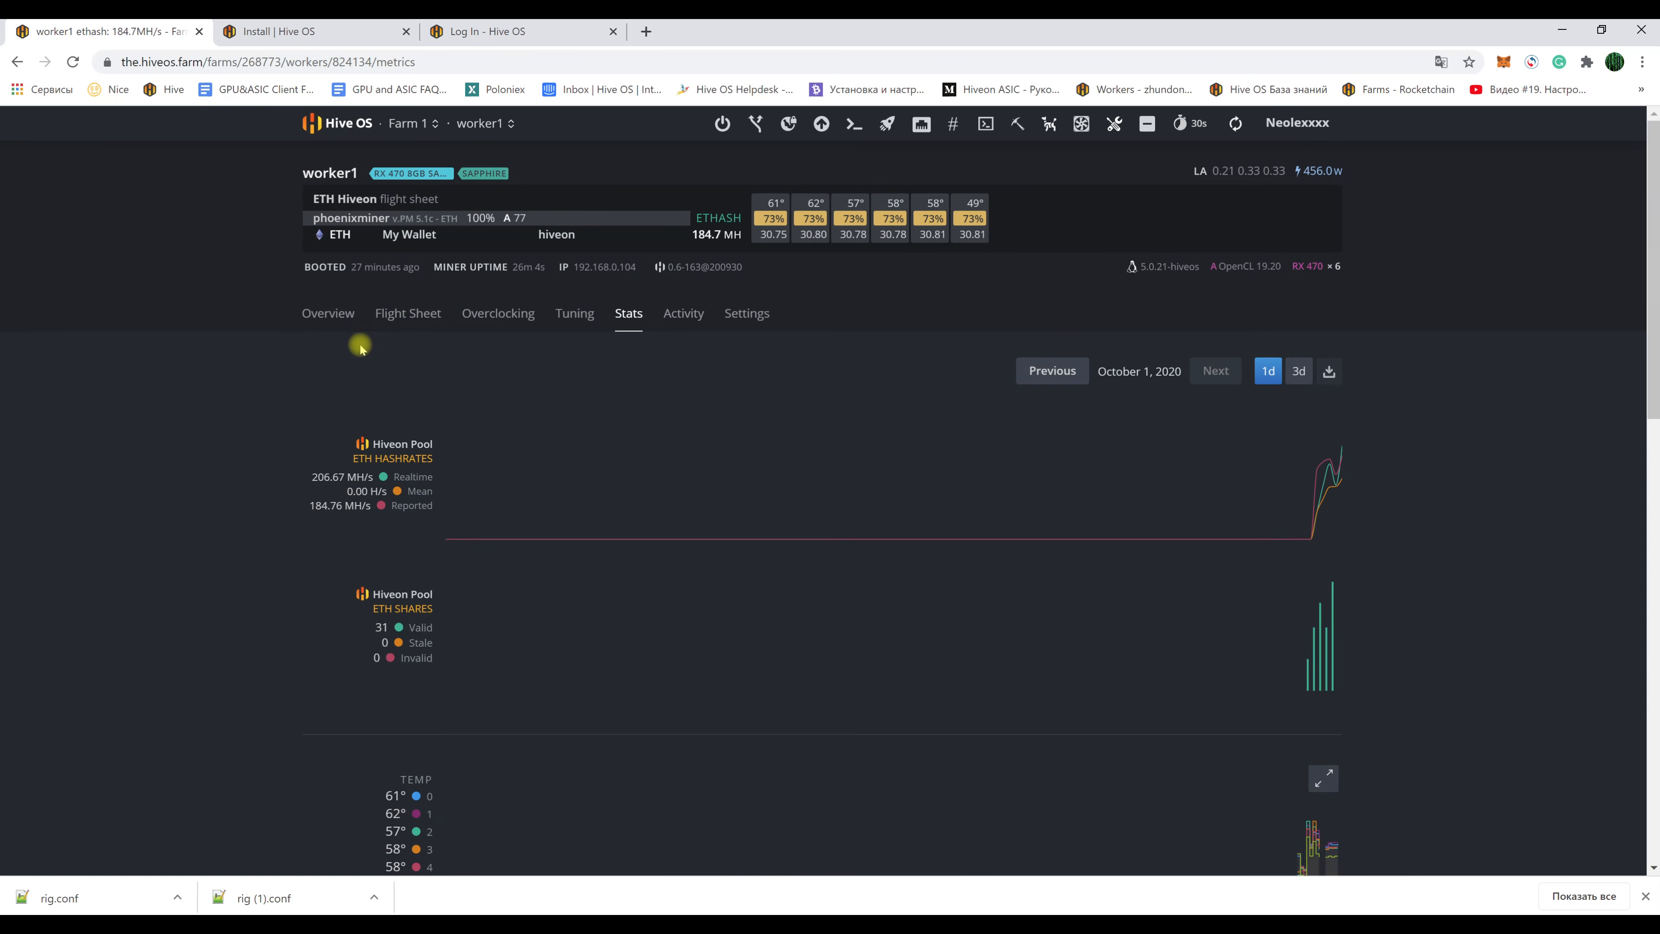
click(310, 314)
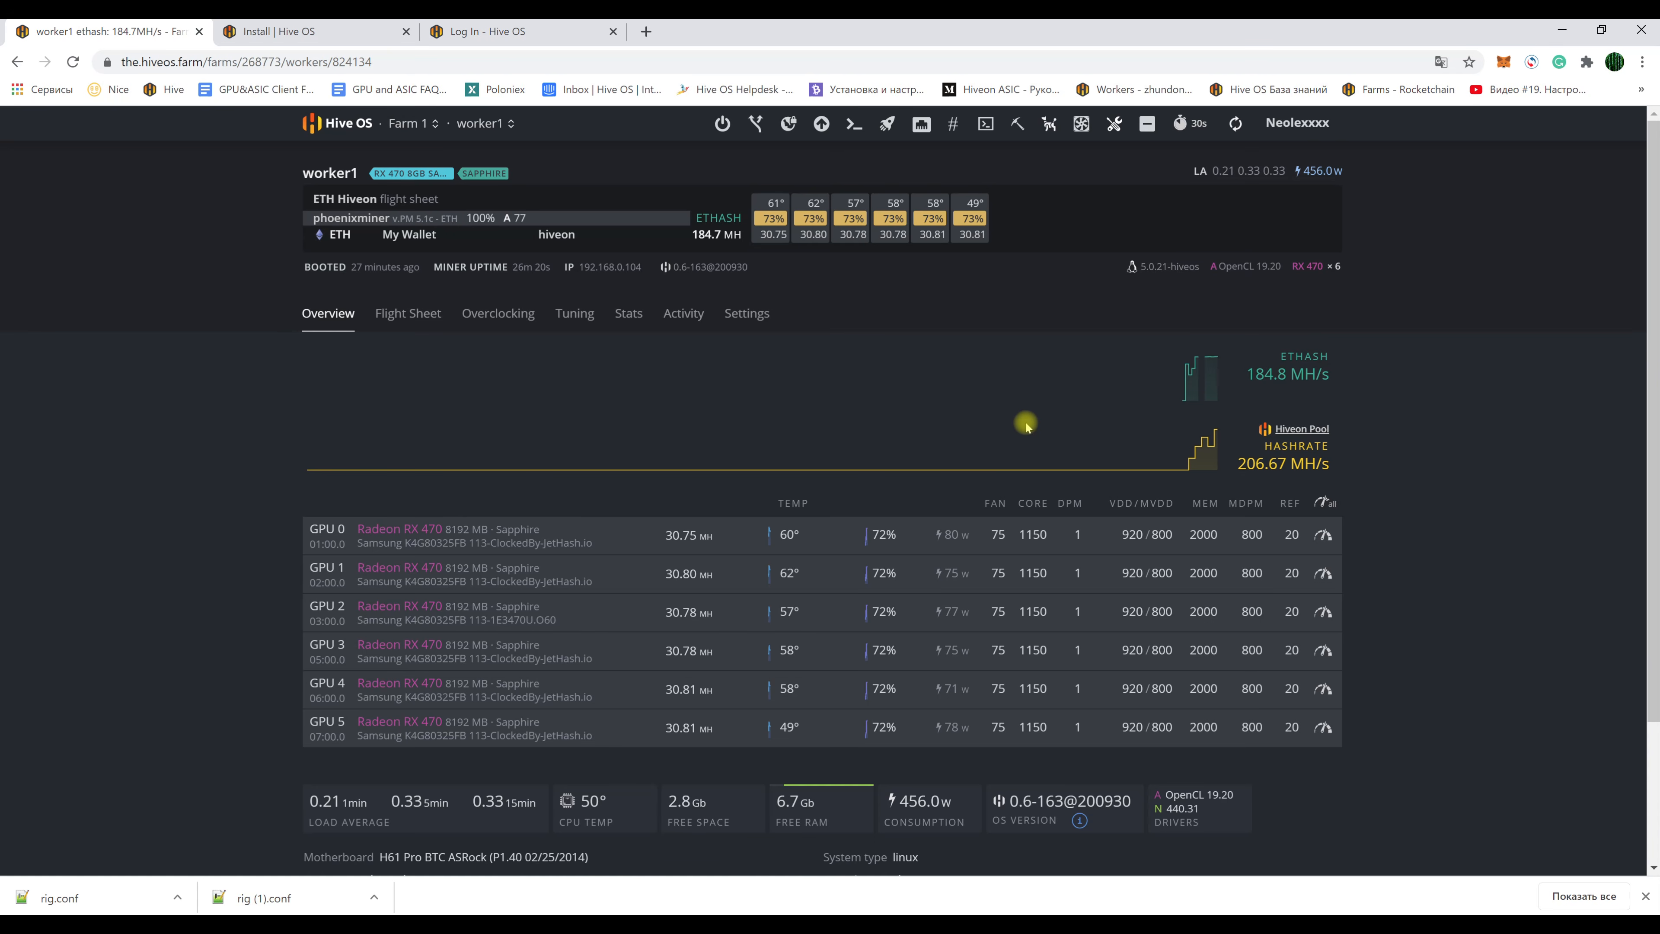
- Open worker1's autofan settings and set the critical action to Reboot
click(1082, 125)
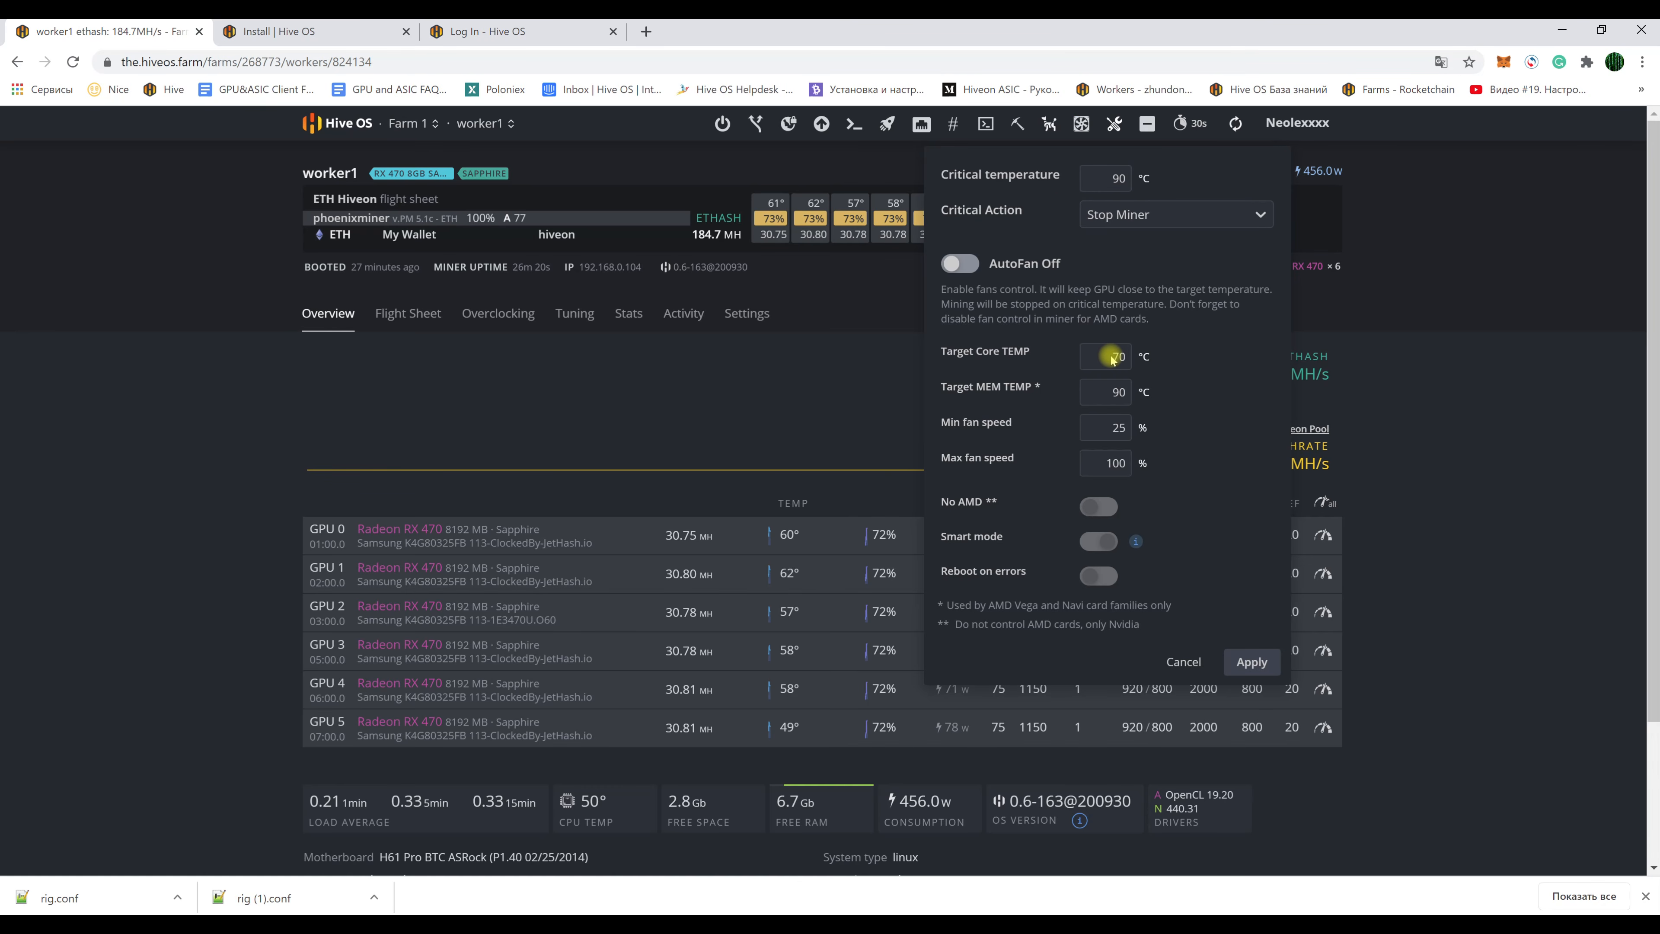
click(1252, 216)
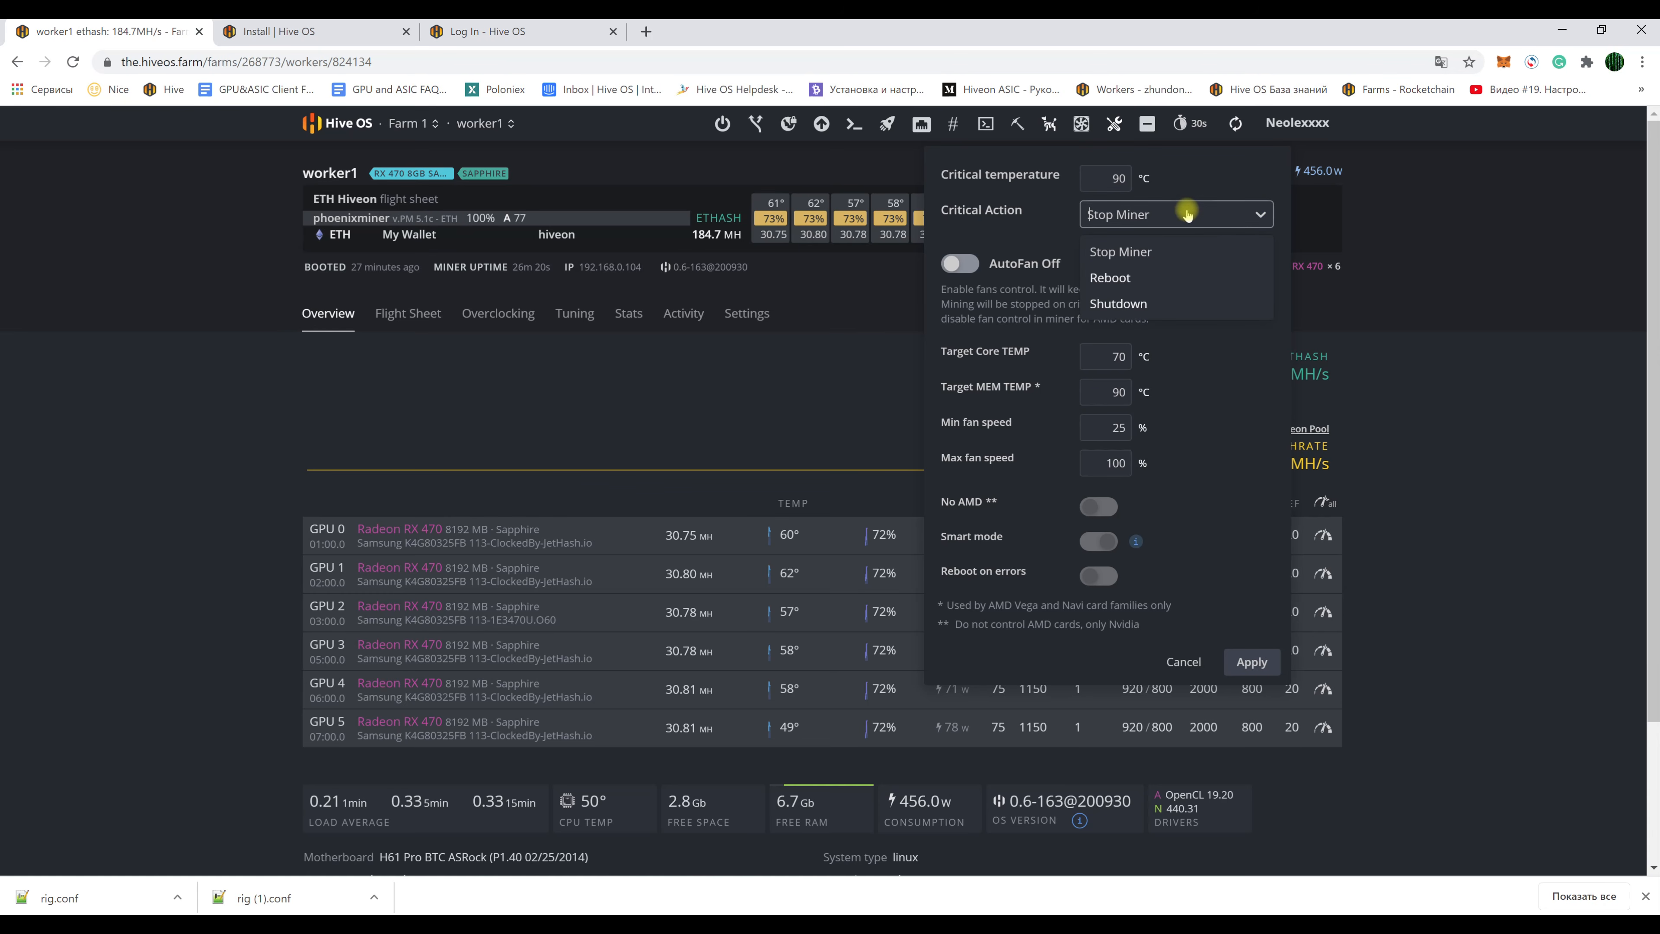
double_click(1113, 178)
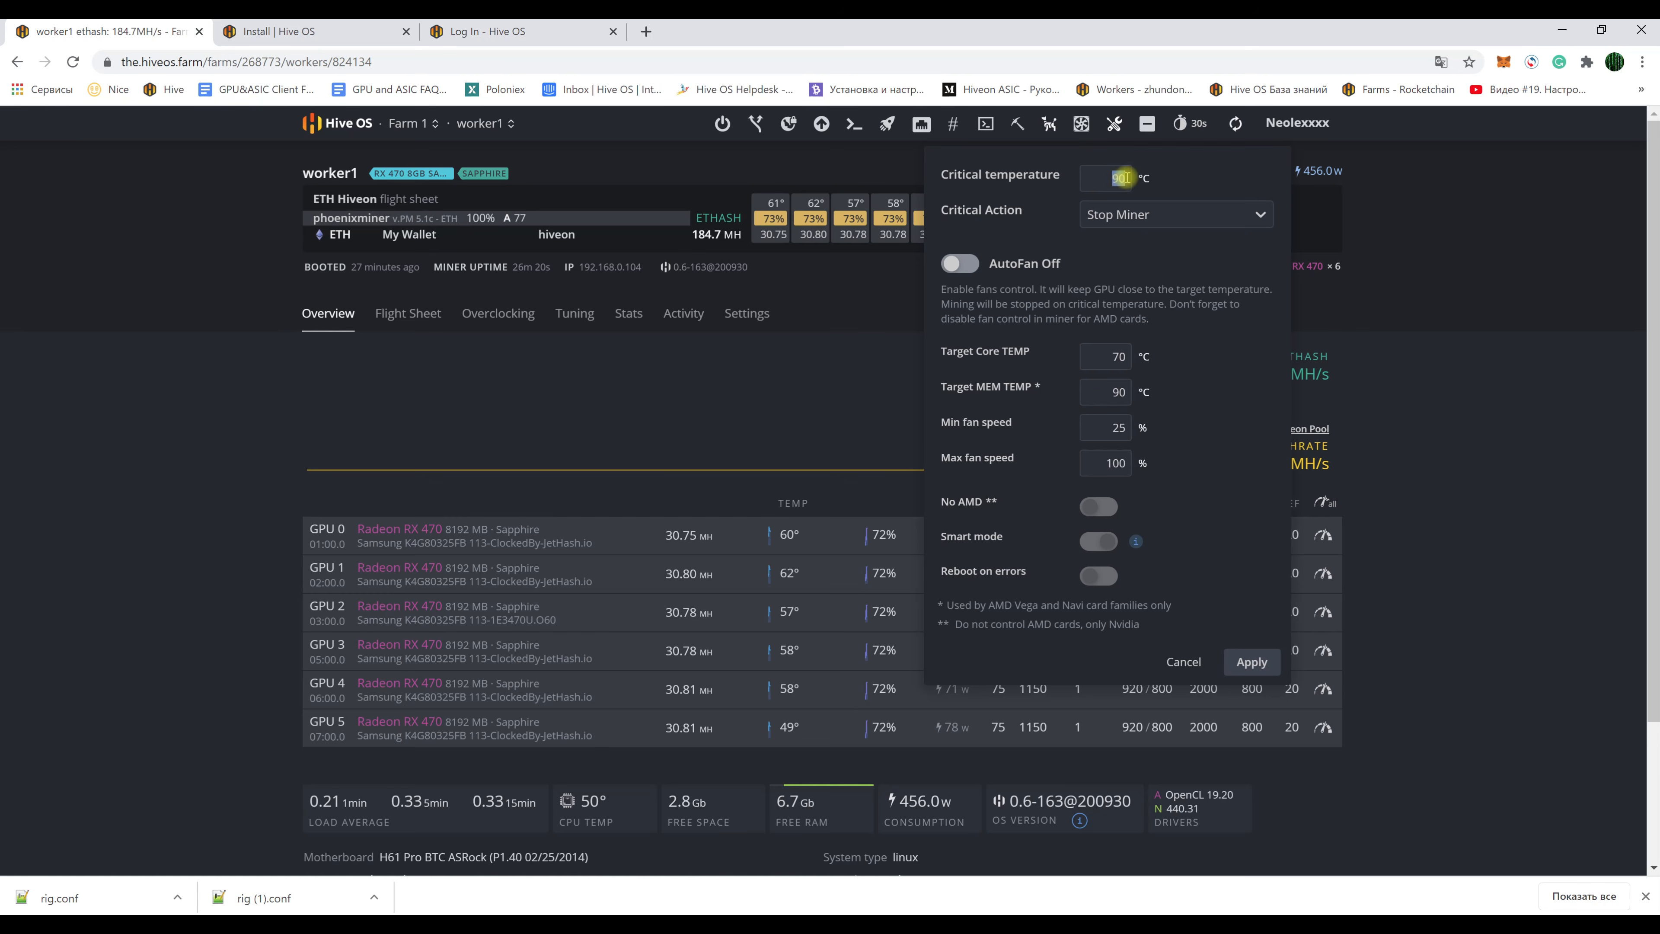
click(1256, 218)
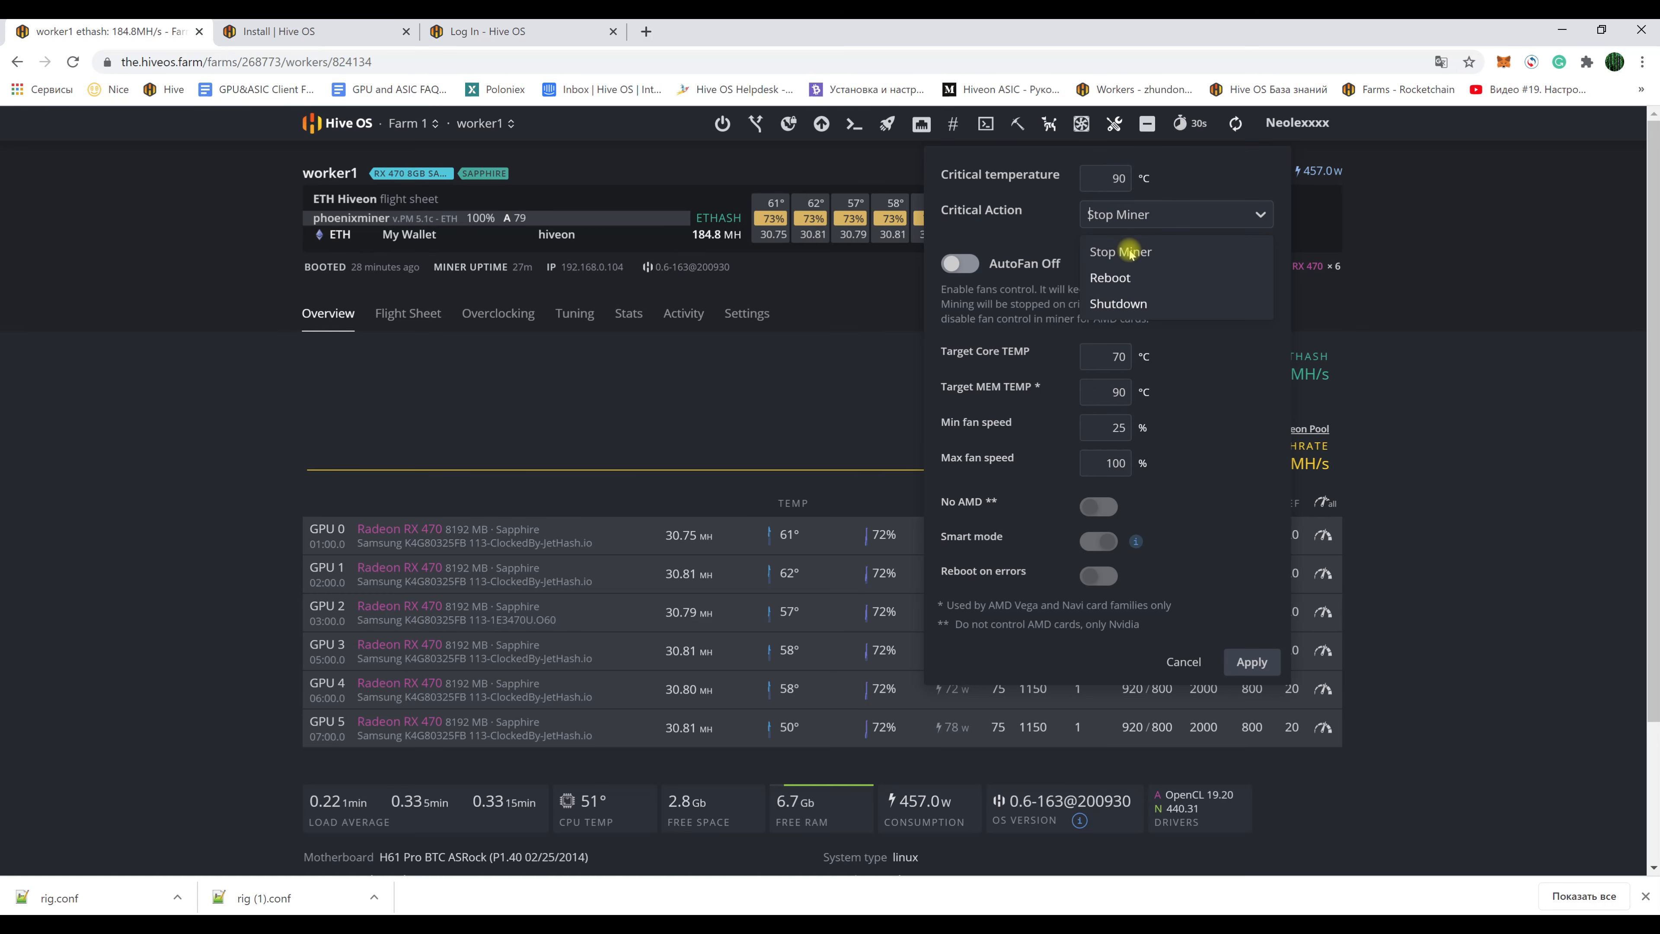
click(1113, 281)
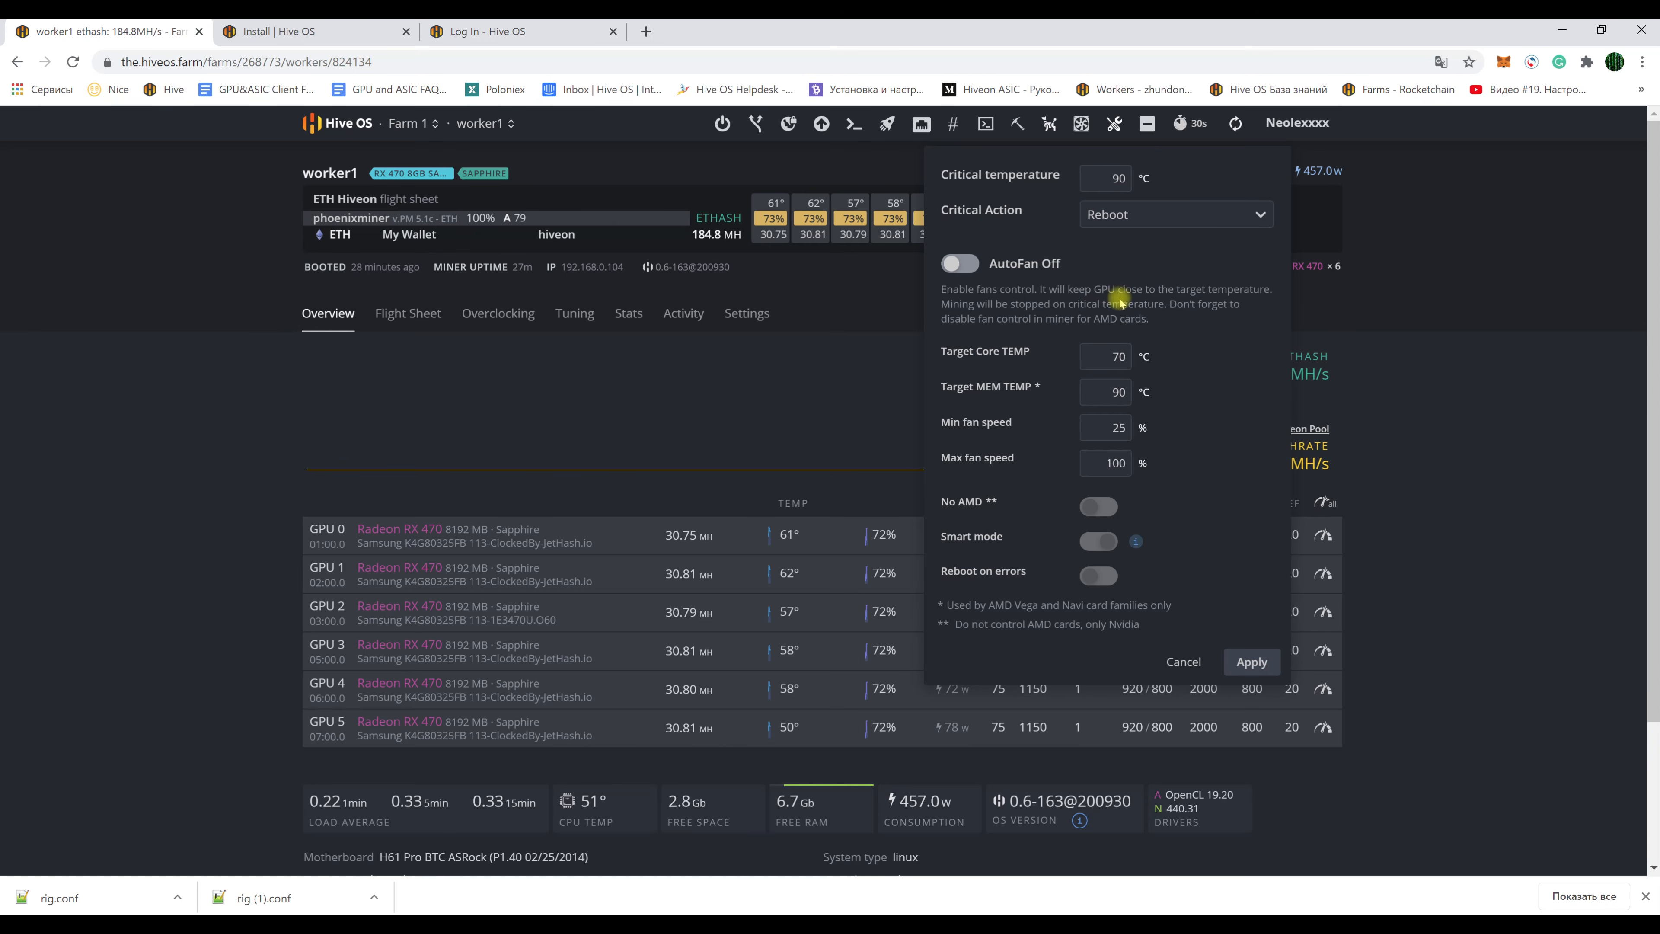
- Turn AutoFan on with a target core temperature of 65 °C and smart mode off, and apply the settings
click(974, 264)
click(1110, 355)
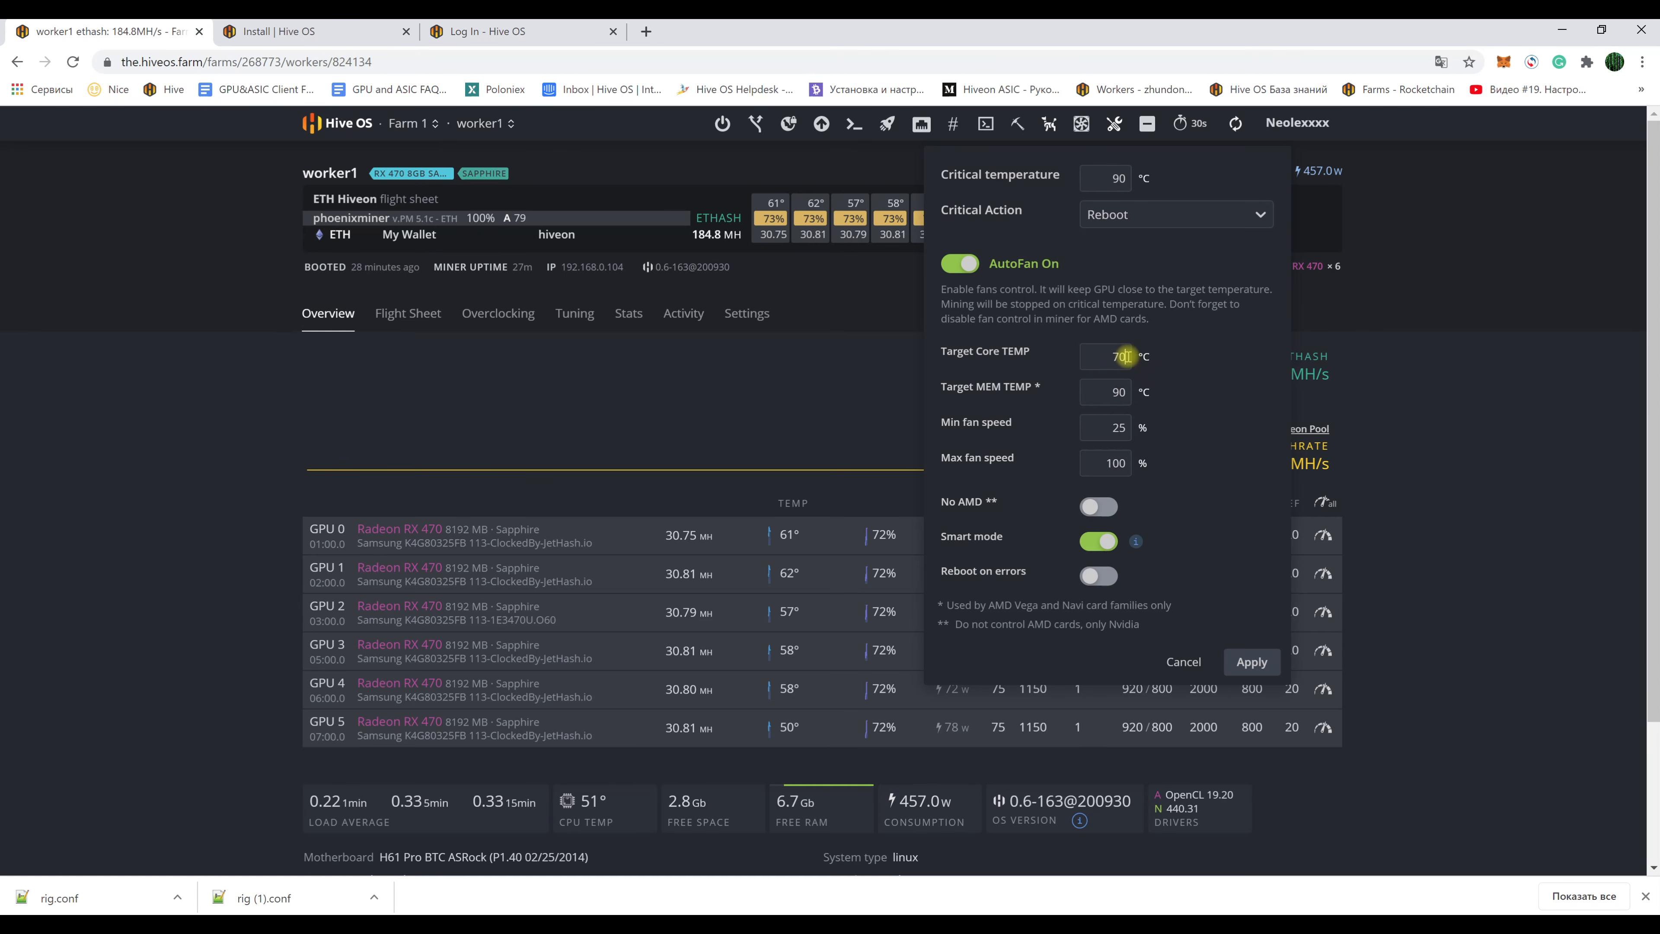
text(65)
drag(1125, 427, 1112, 463)
click(1089, 539)
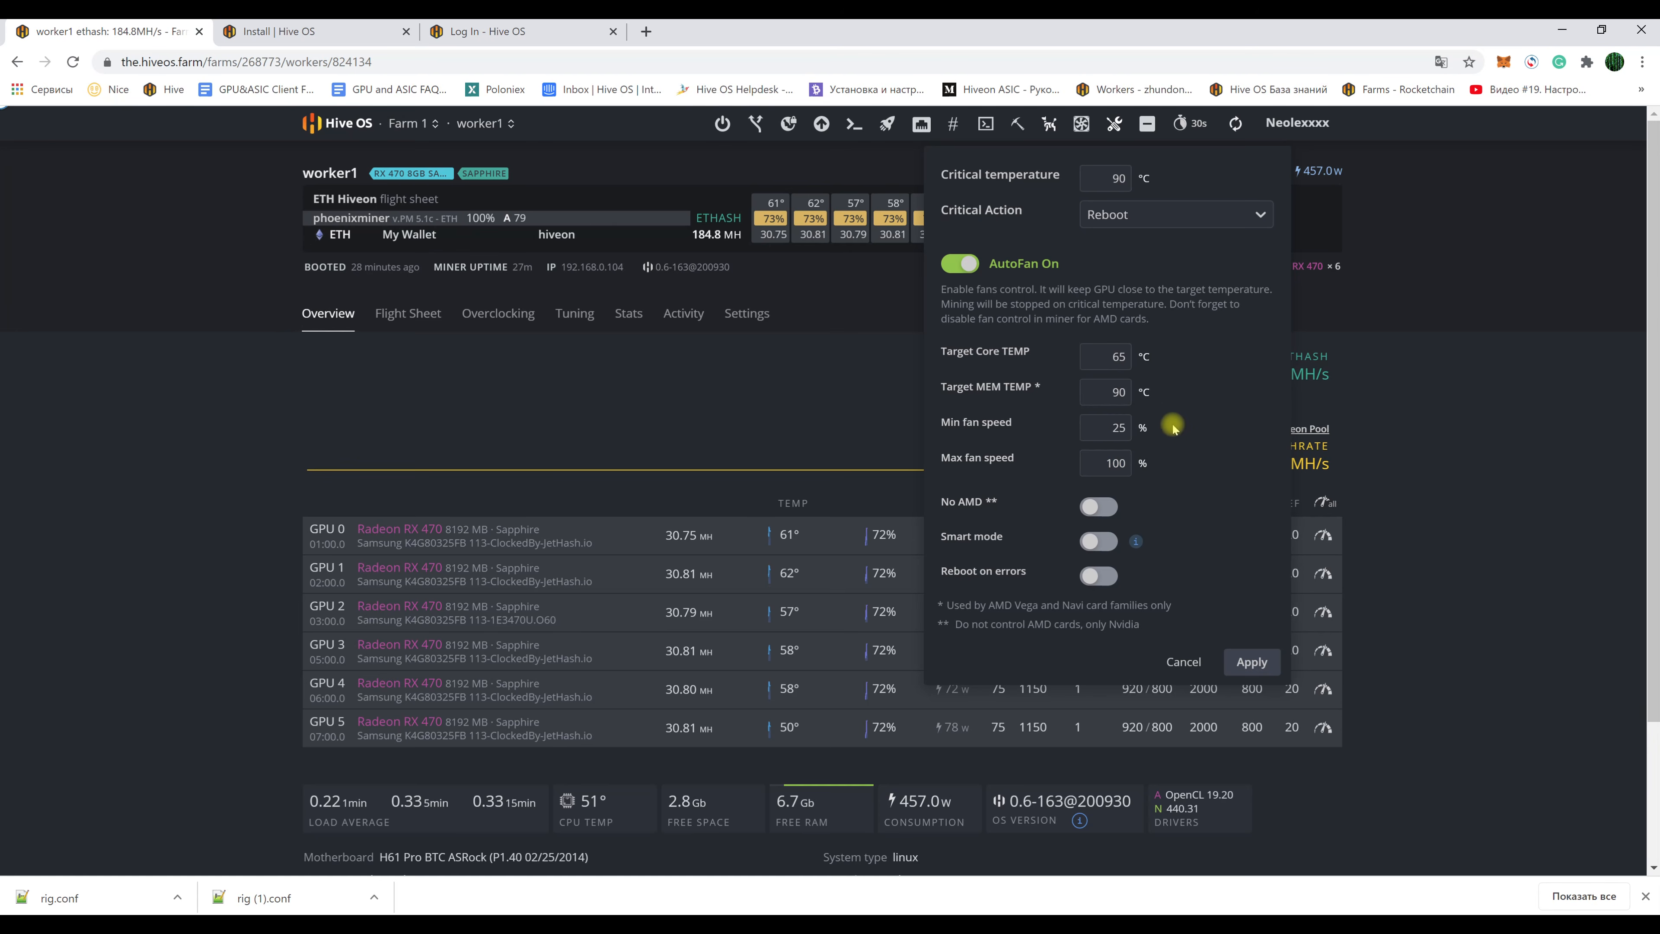
click(1248, 663)
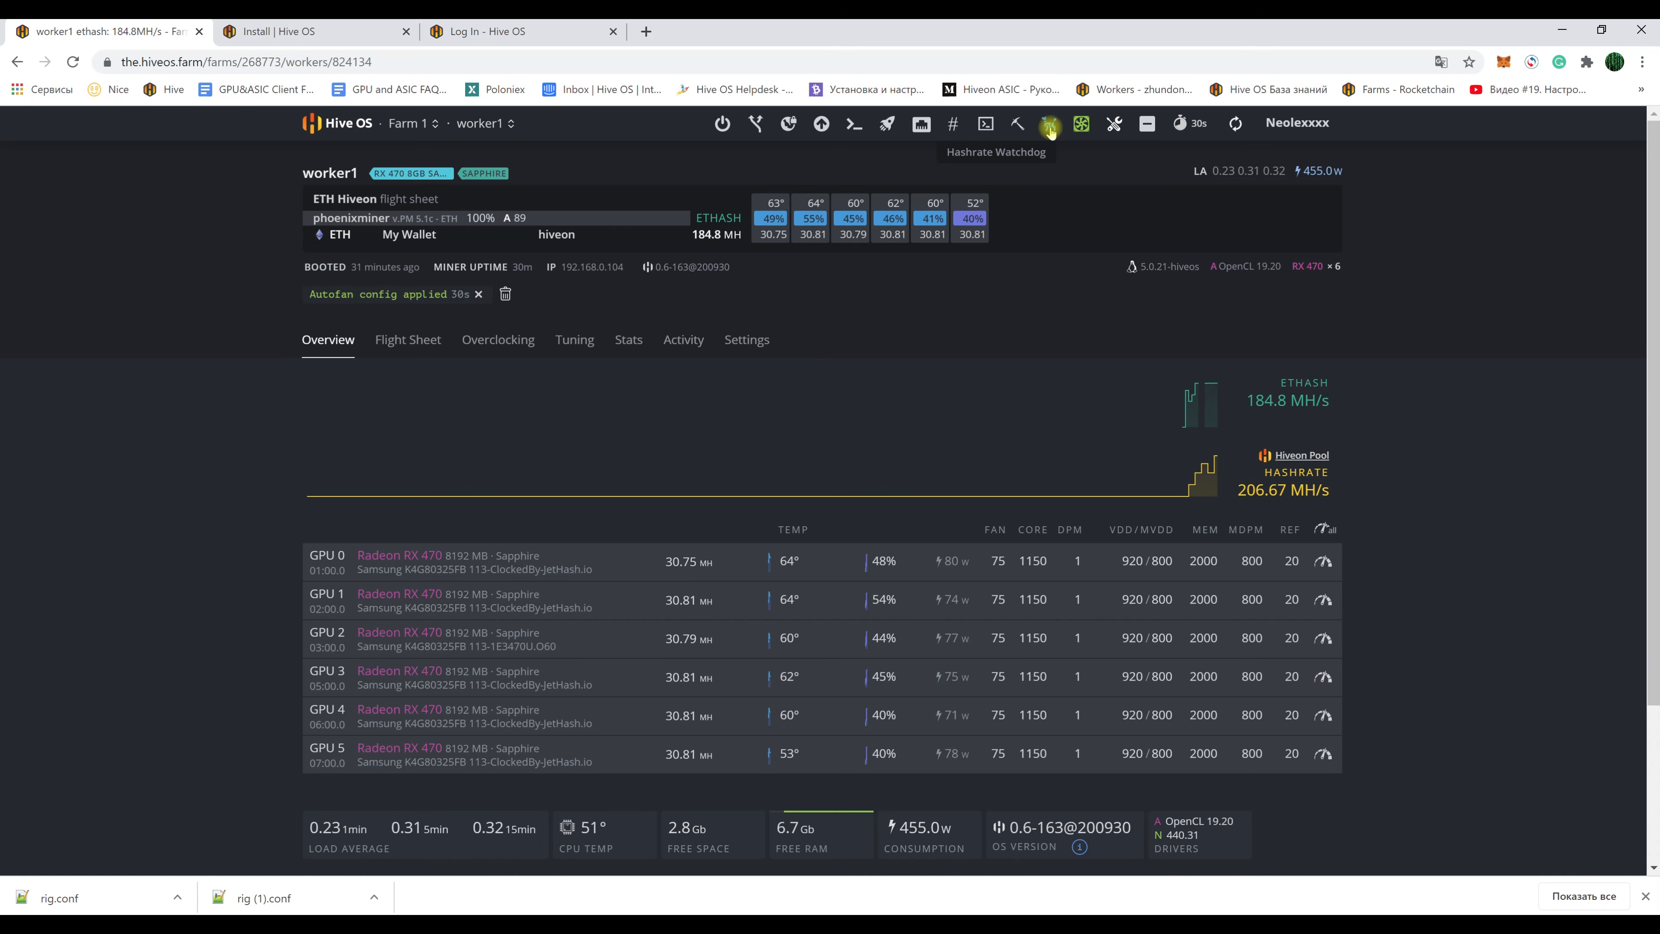
- Open worker1's Hashrate Watchdog settings and review the miner restart and rig reboot delays
click(1049, 126)
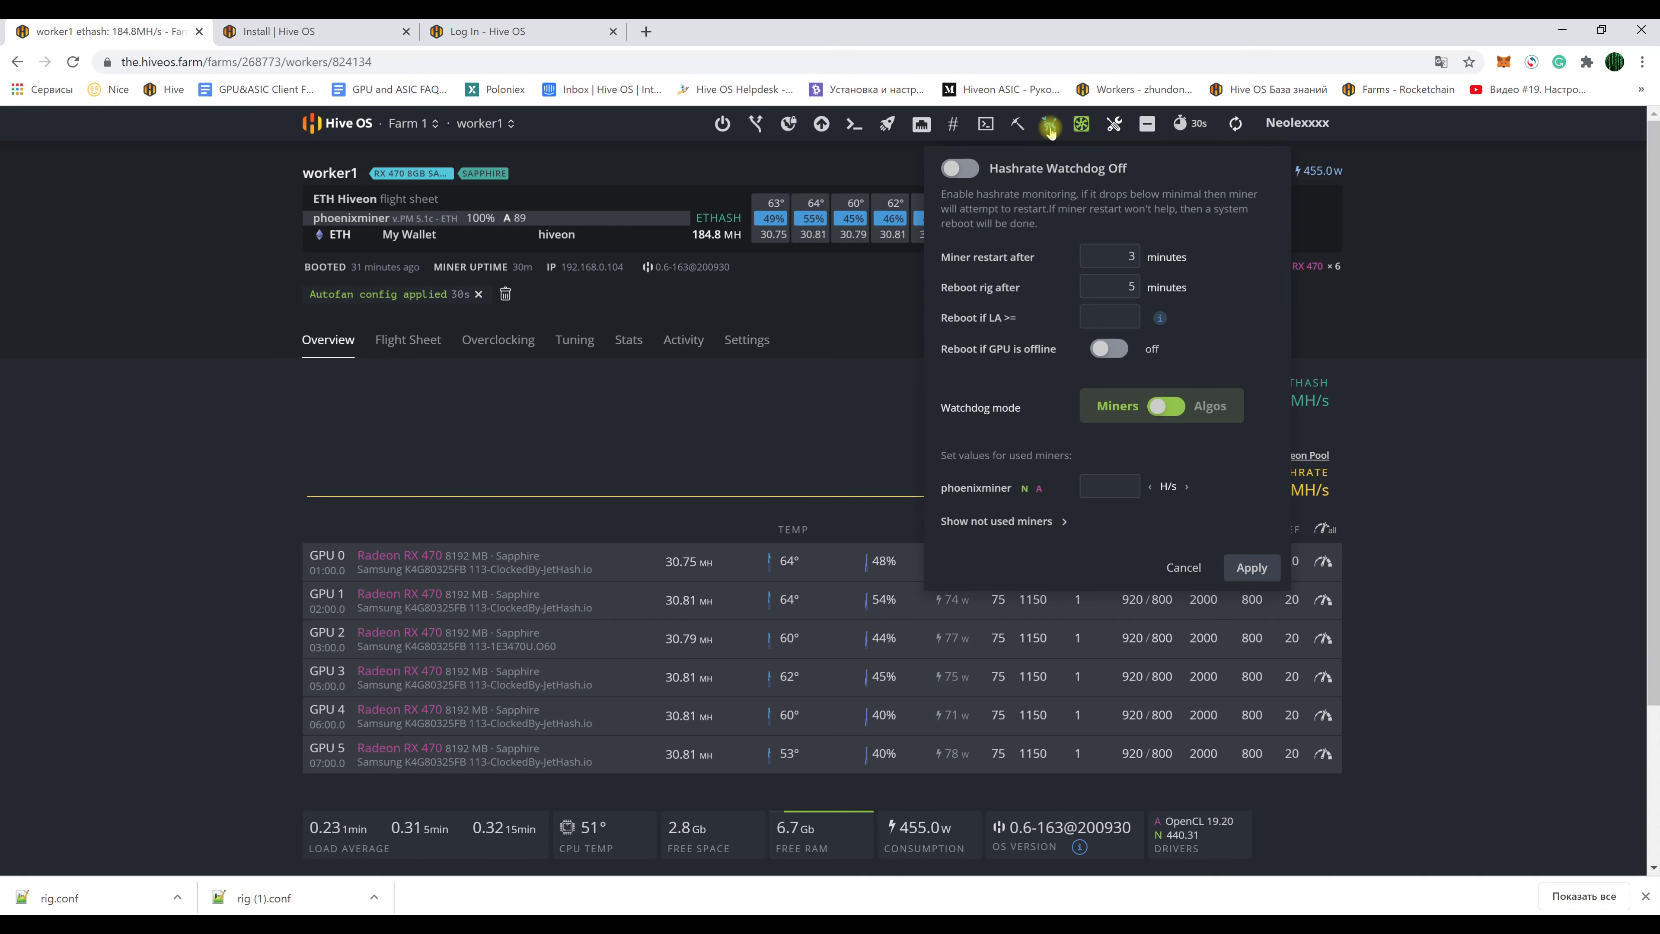
double_click(1134, 255)
drag(943, 256, 1032, 260)
click(1033, 275)
drag(941, 288, 1019, 288)
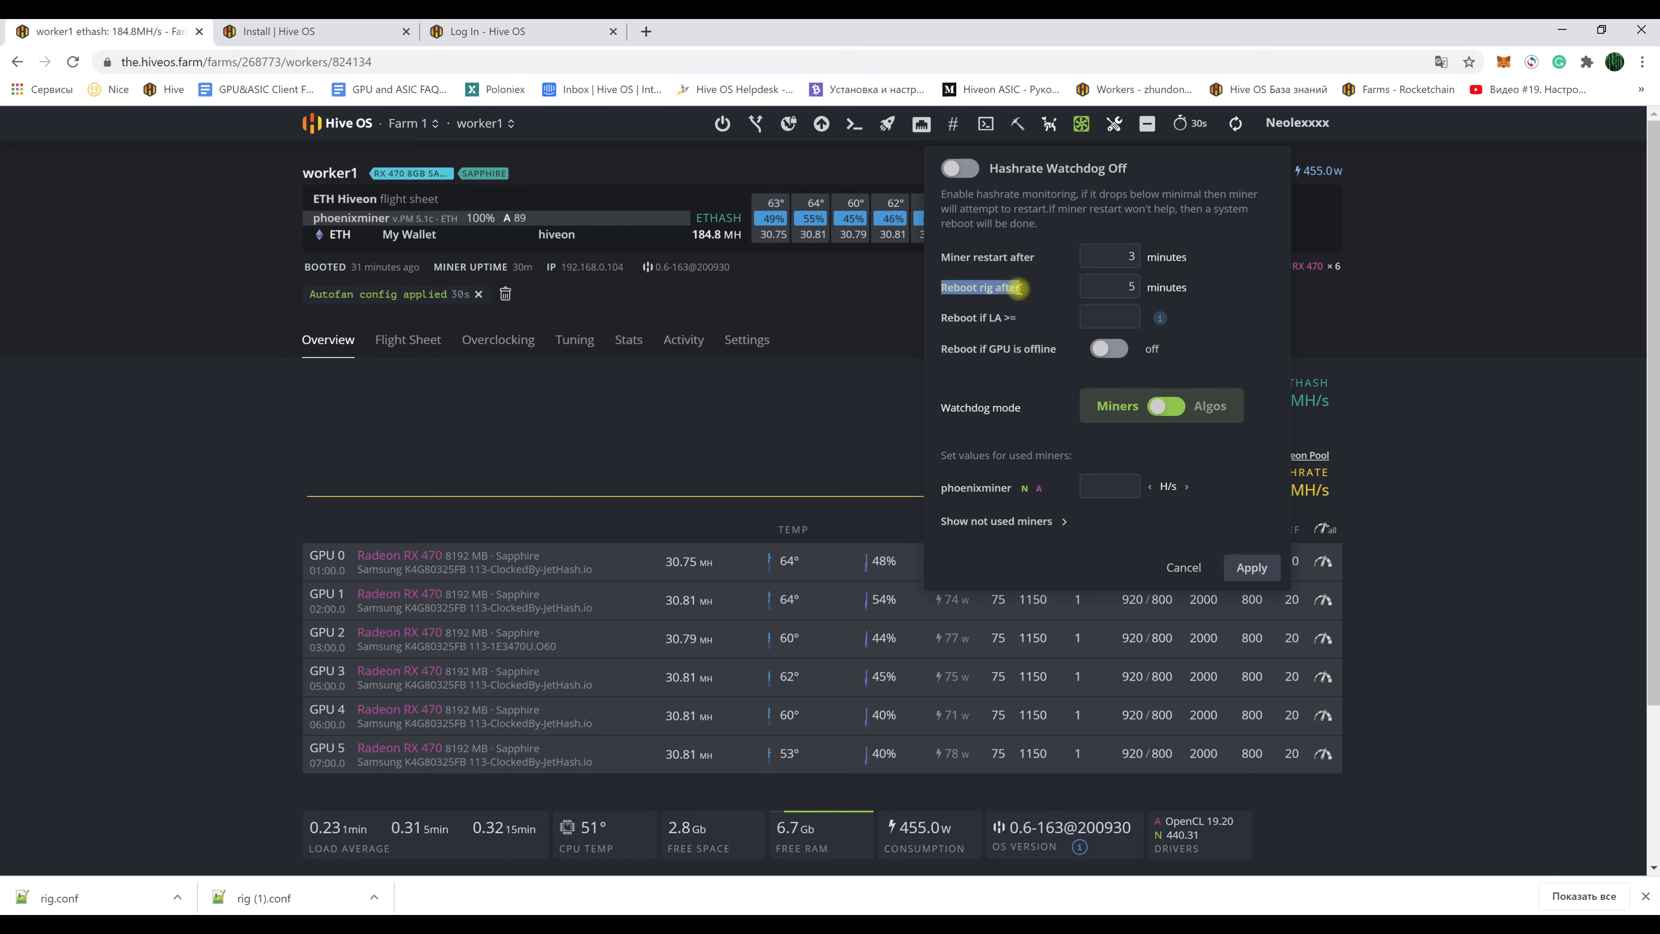
click(1120, 288)
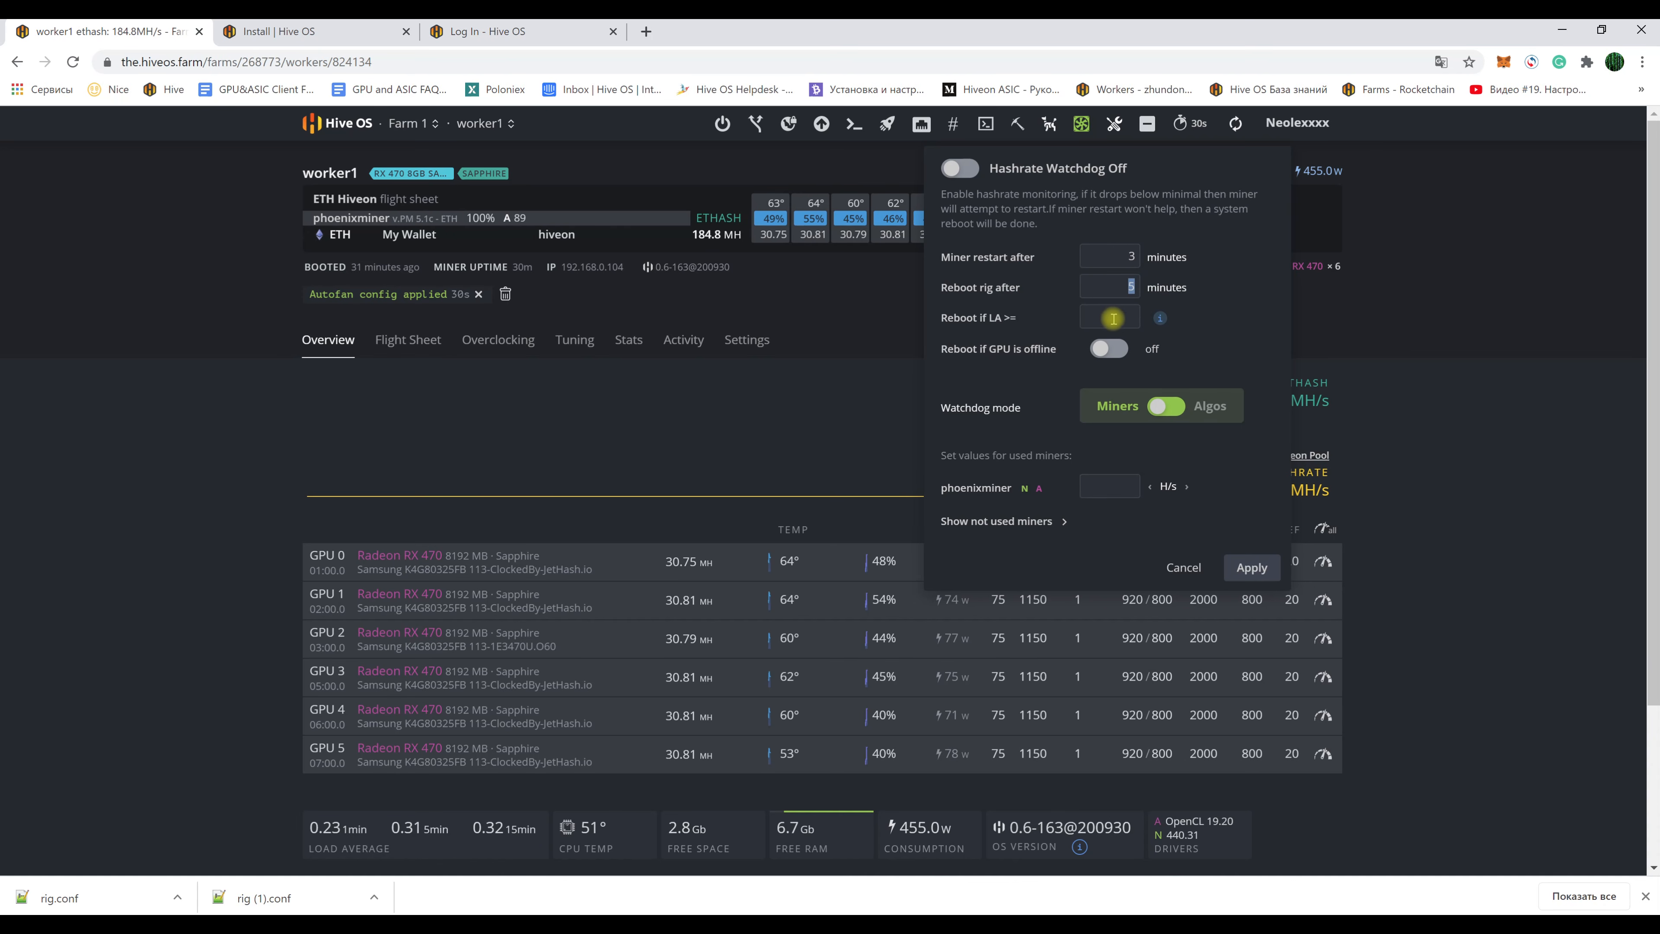
- Switch the watchdog mode to Algos, set the ETHASH minimum to 180 with a larger hashrate unit, and apply with the watchdog on
click(1181, 409)
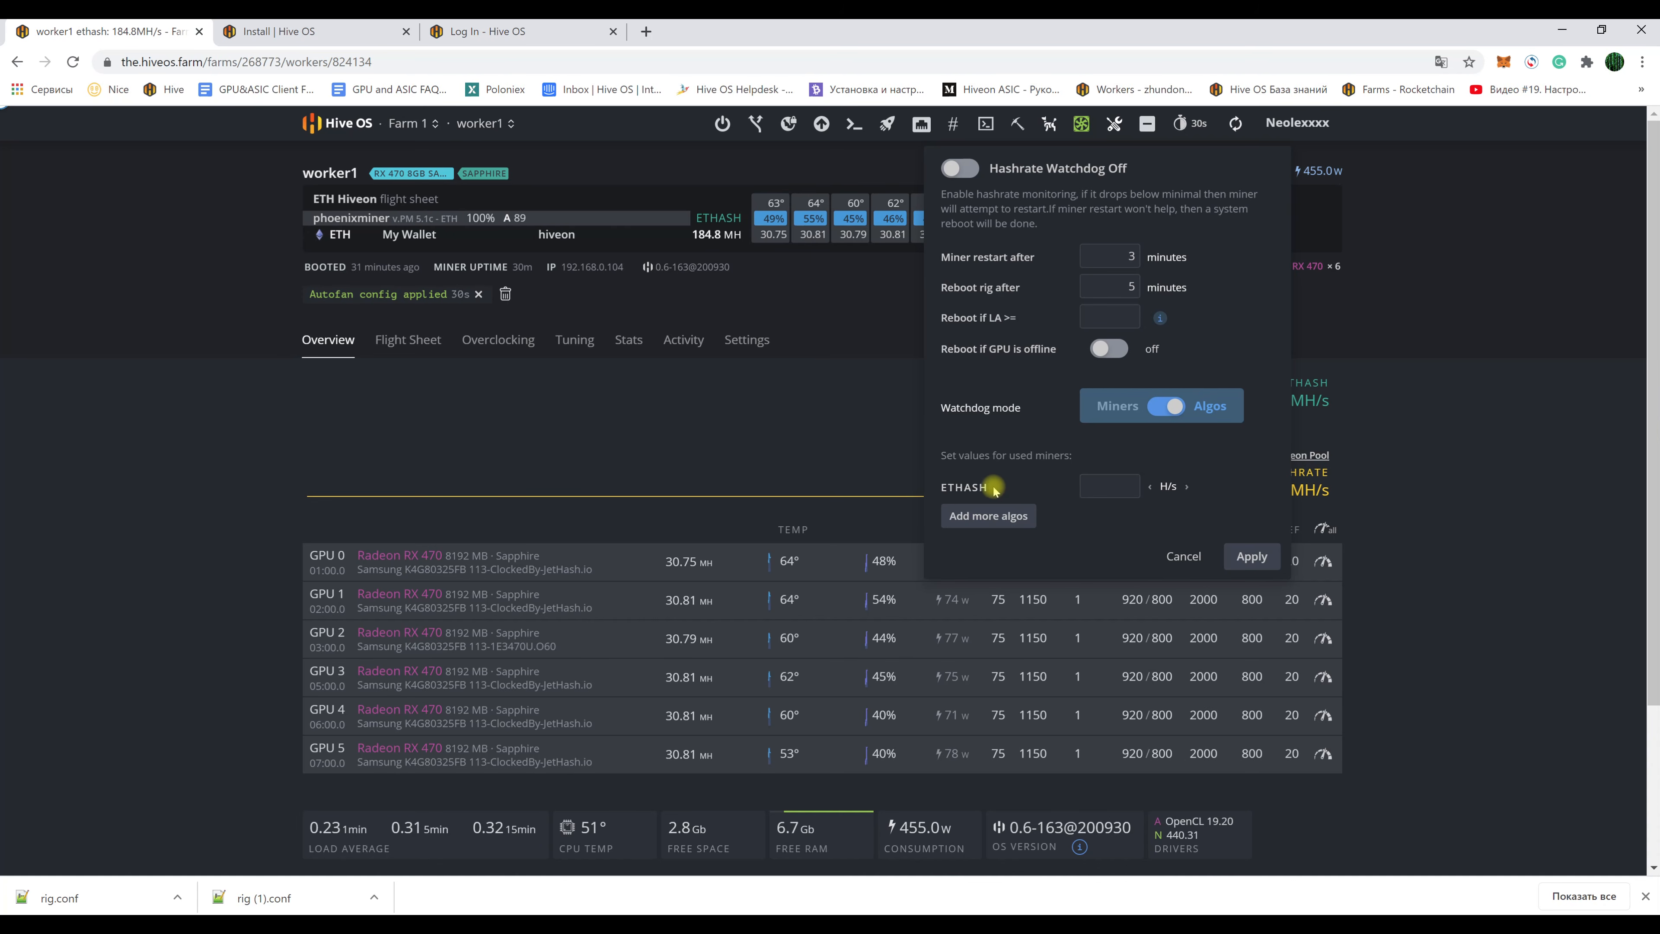
click(1155, 409)
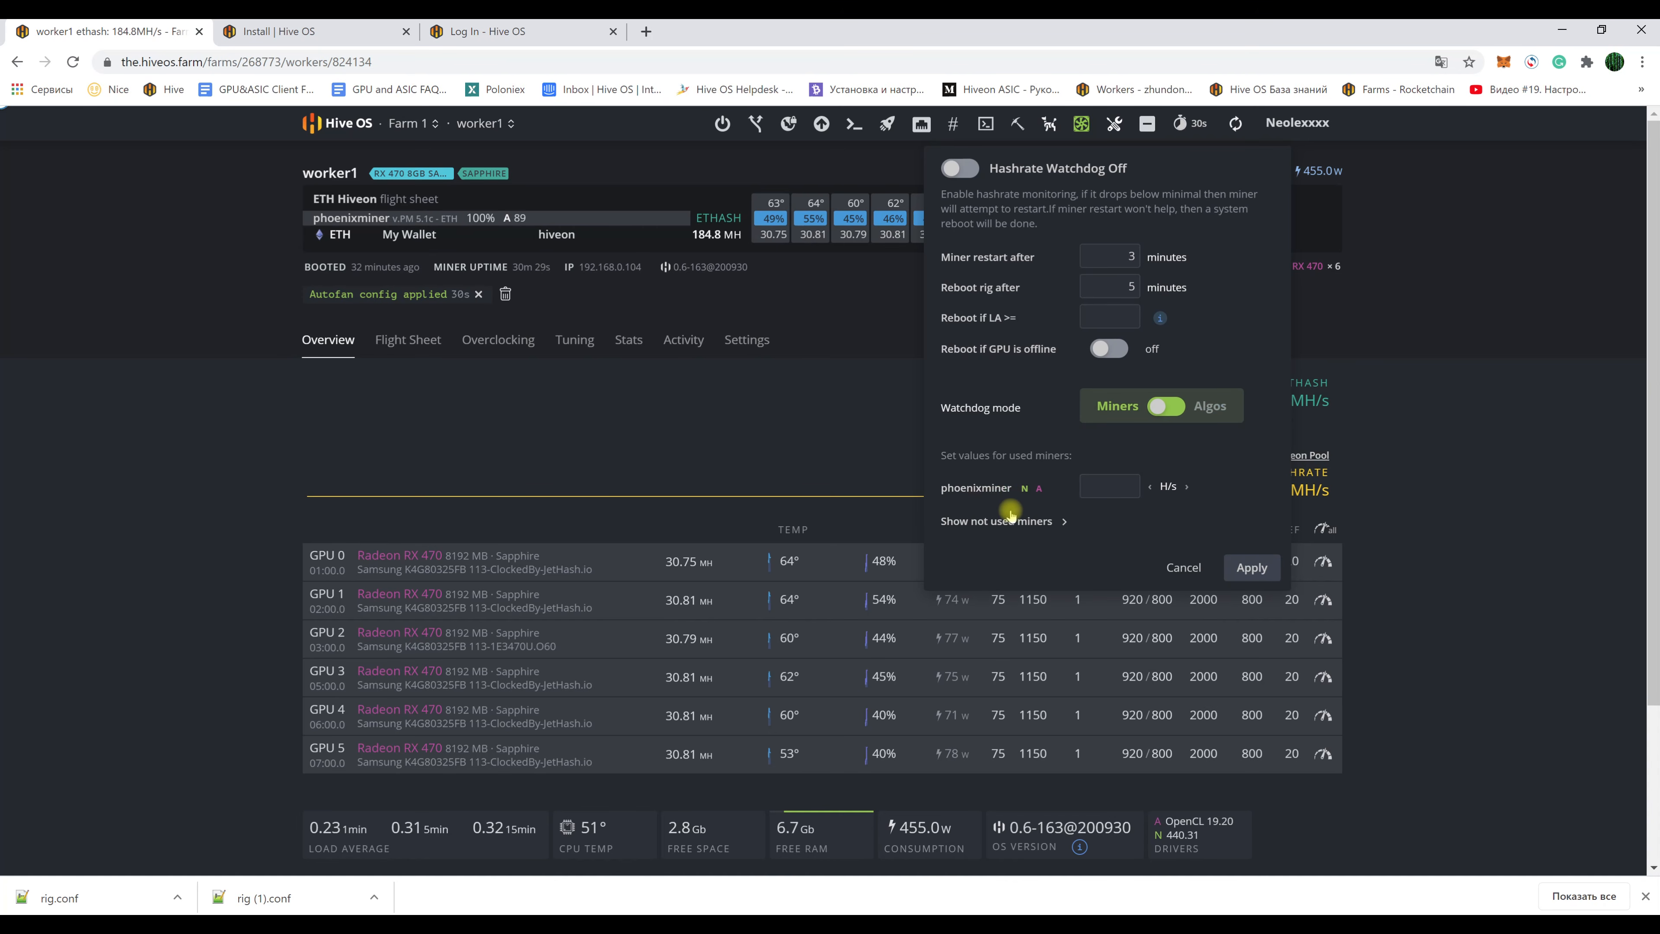
click(1169, 410)
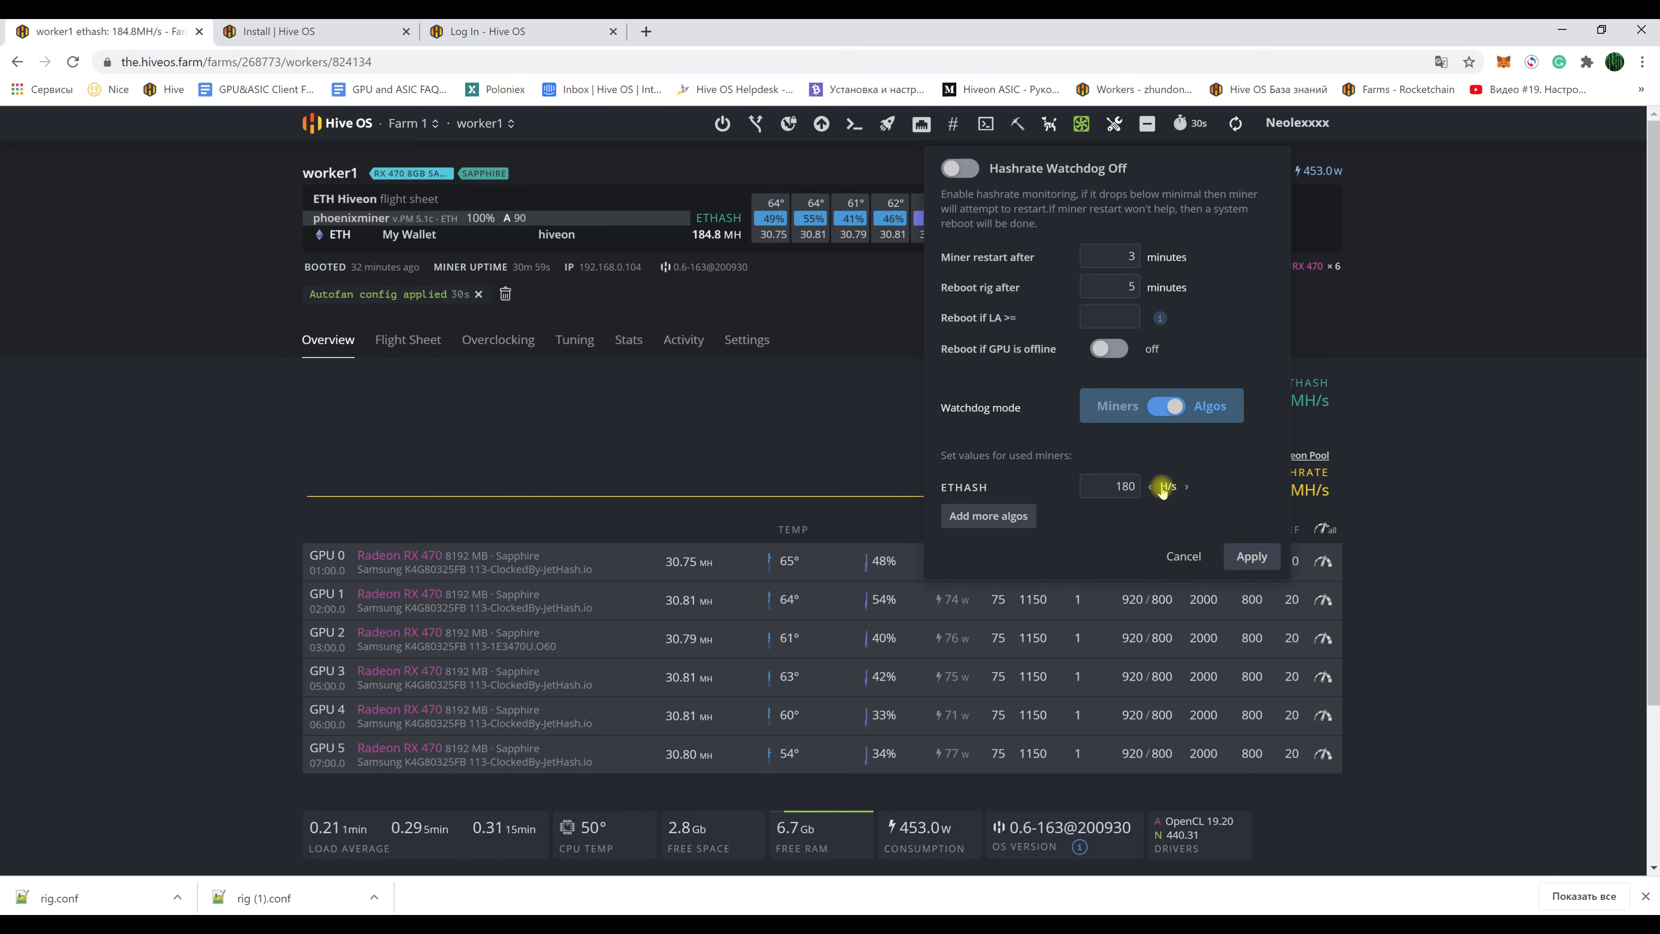
click(1186, 487)
click(1186, 488)
click(1186, 488)
click(1186, 488)
click(1186, 488)
click(1186, 487)
click(1186, 487)
click(1186, 487)
click(970, 170)
click(1244, 559)
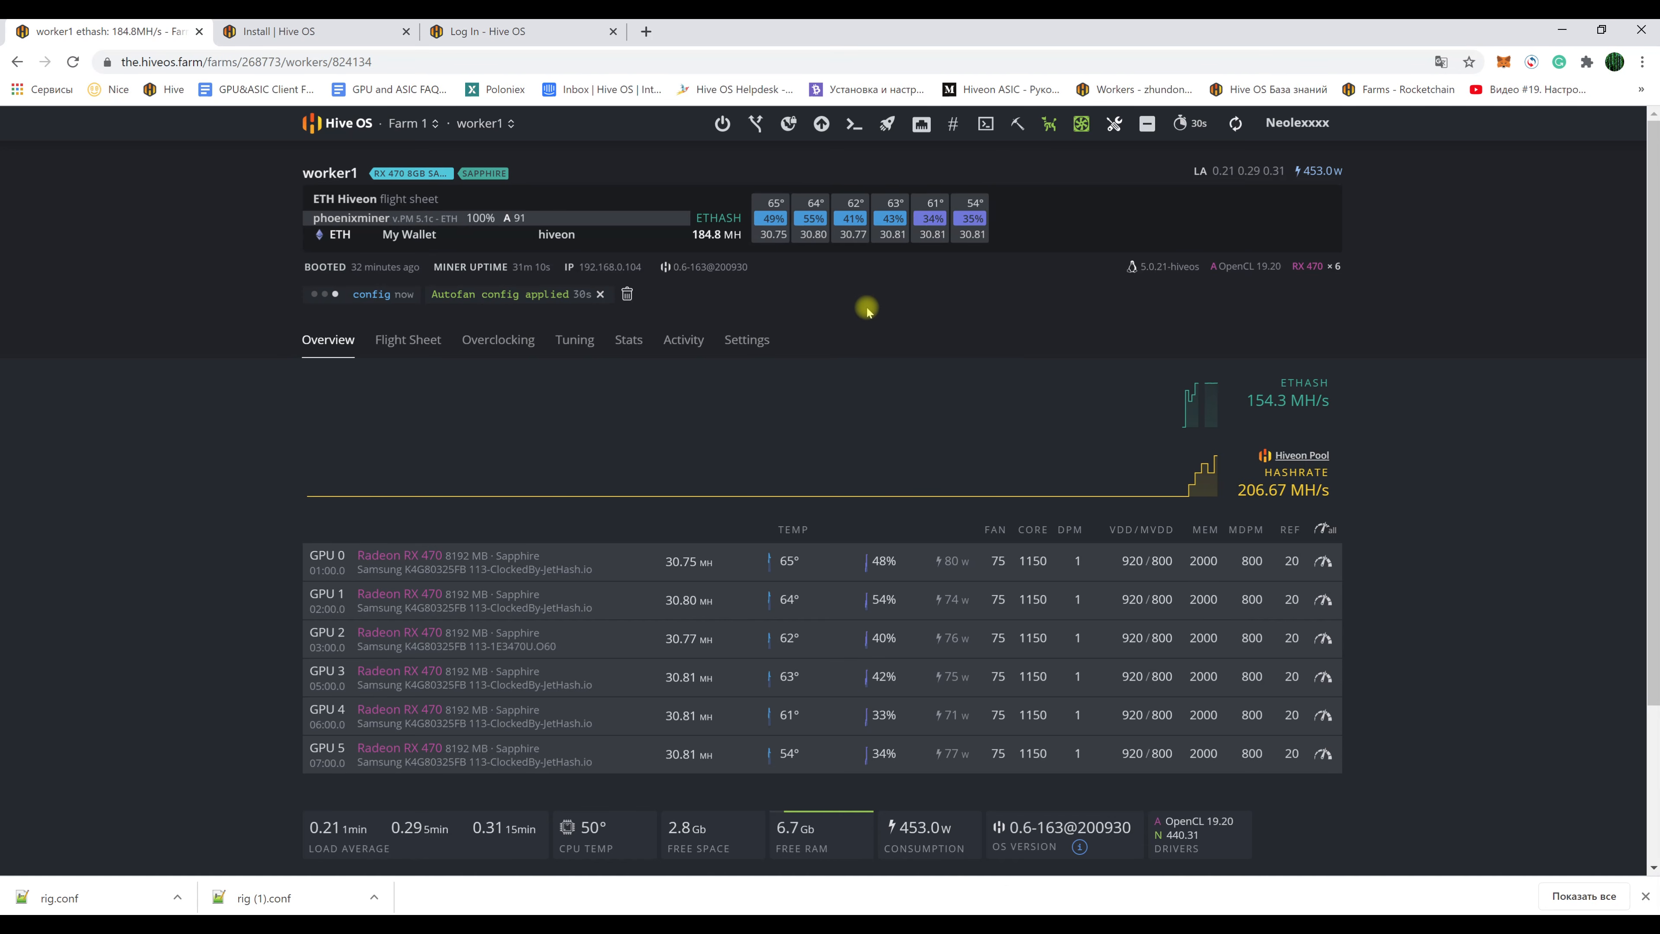
- Open the account profile settings and read the instructions for subscribing to Telegram notifications
click(350, 128)
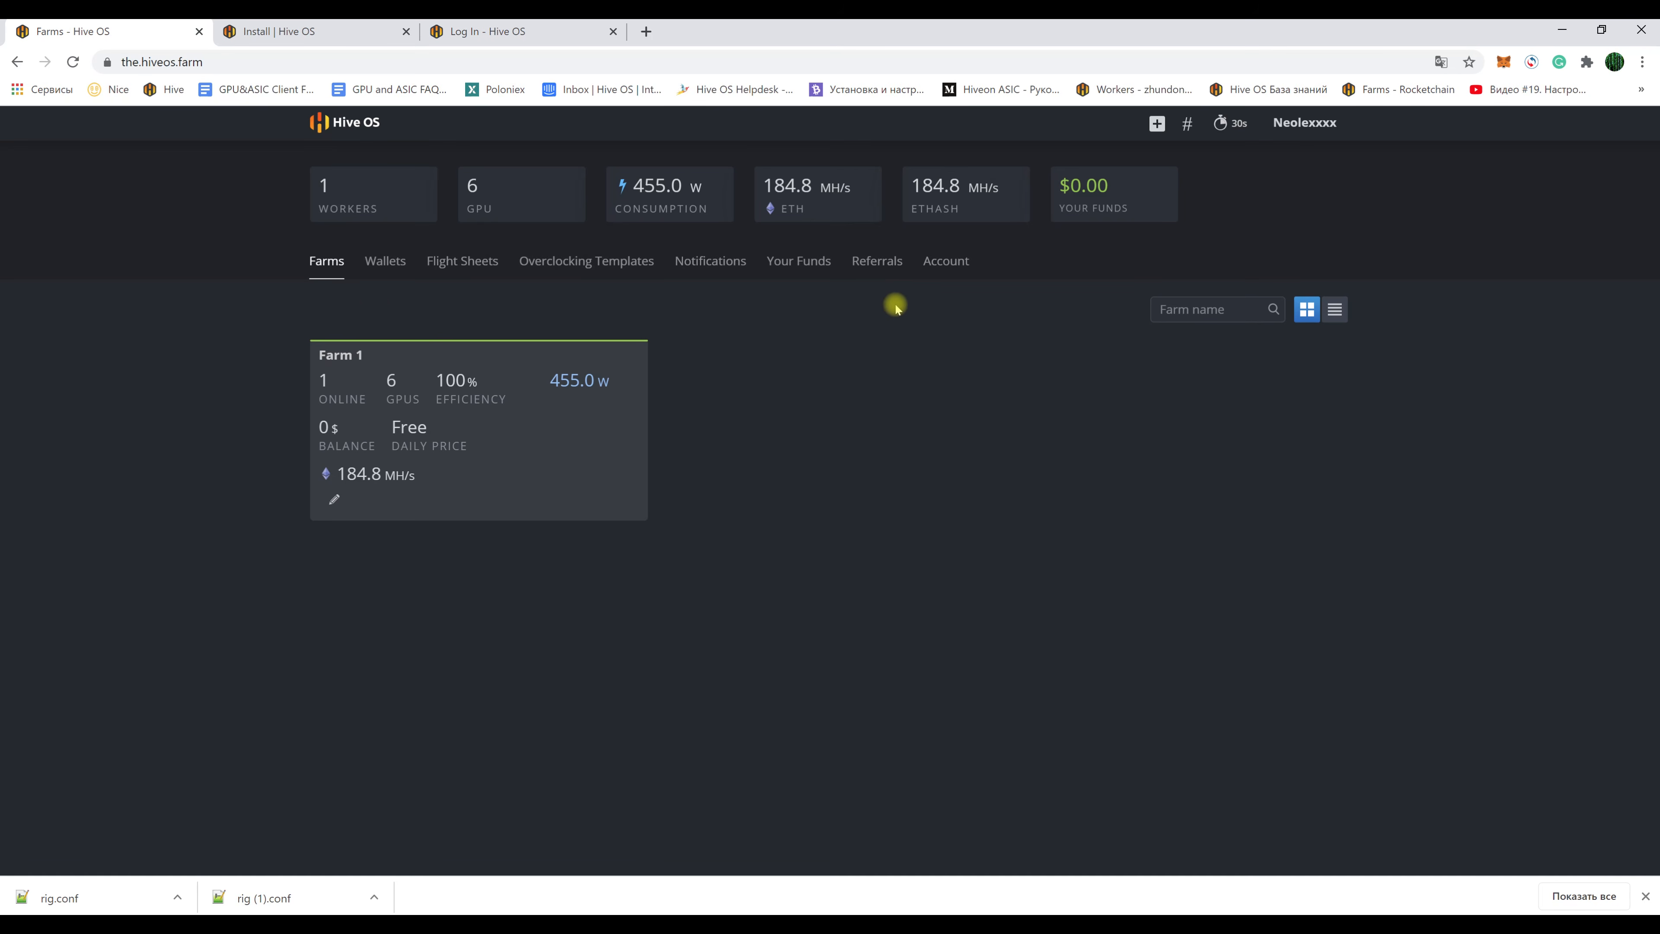
click(946, 261)
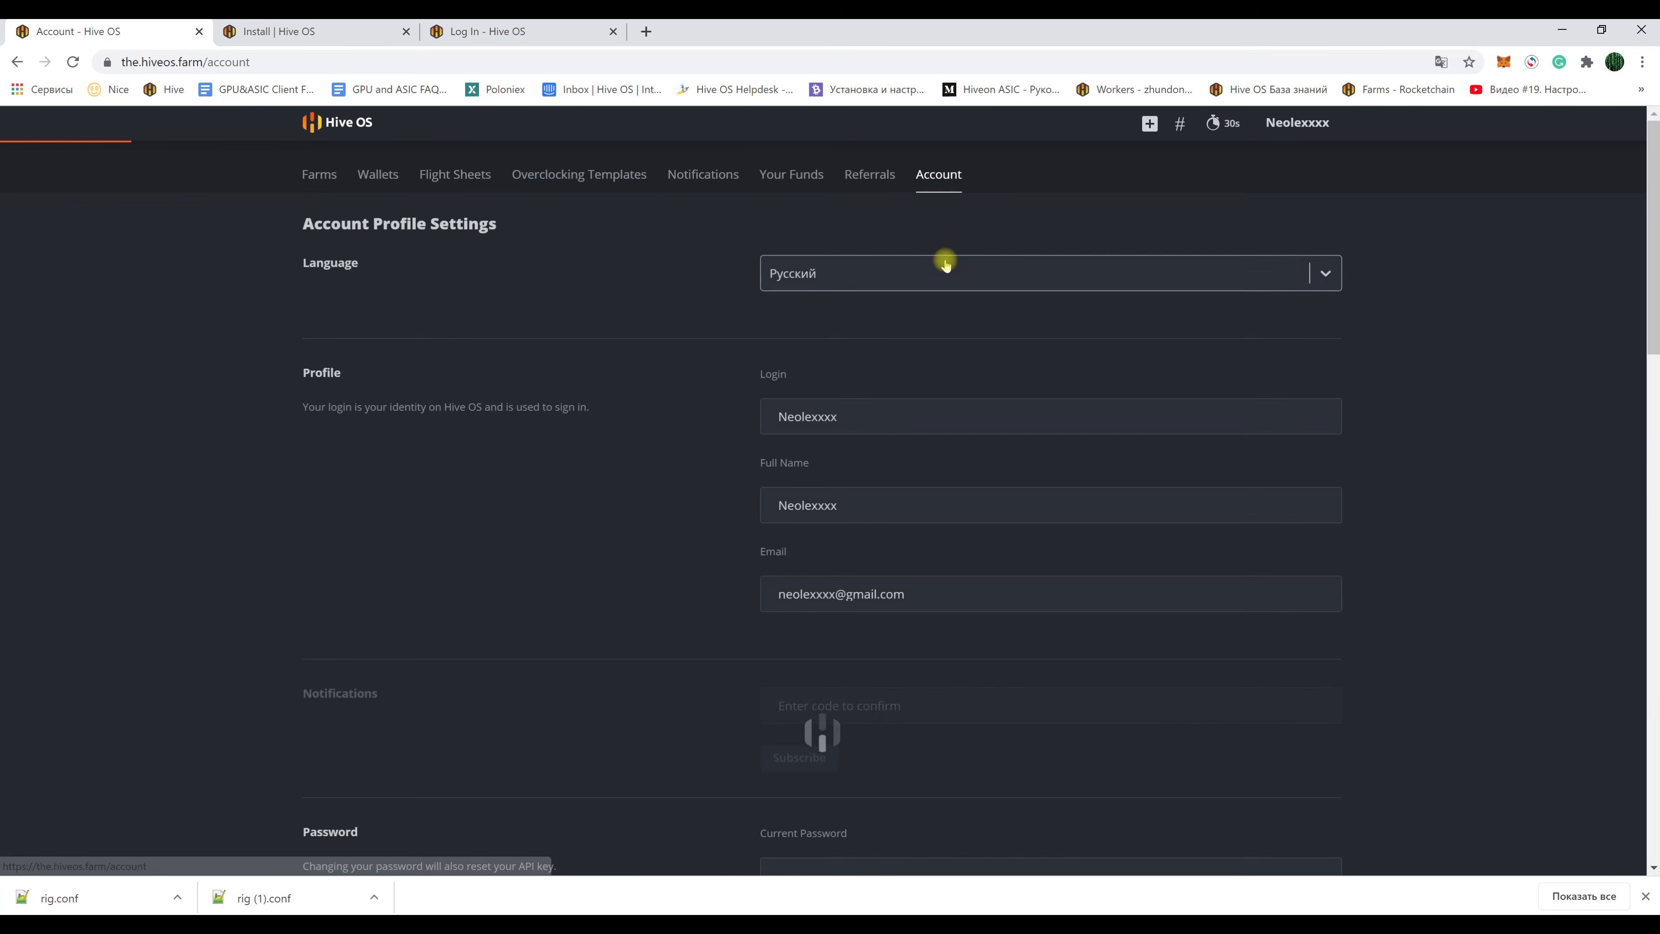
scroll(730, 385, down, 5)
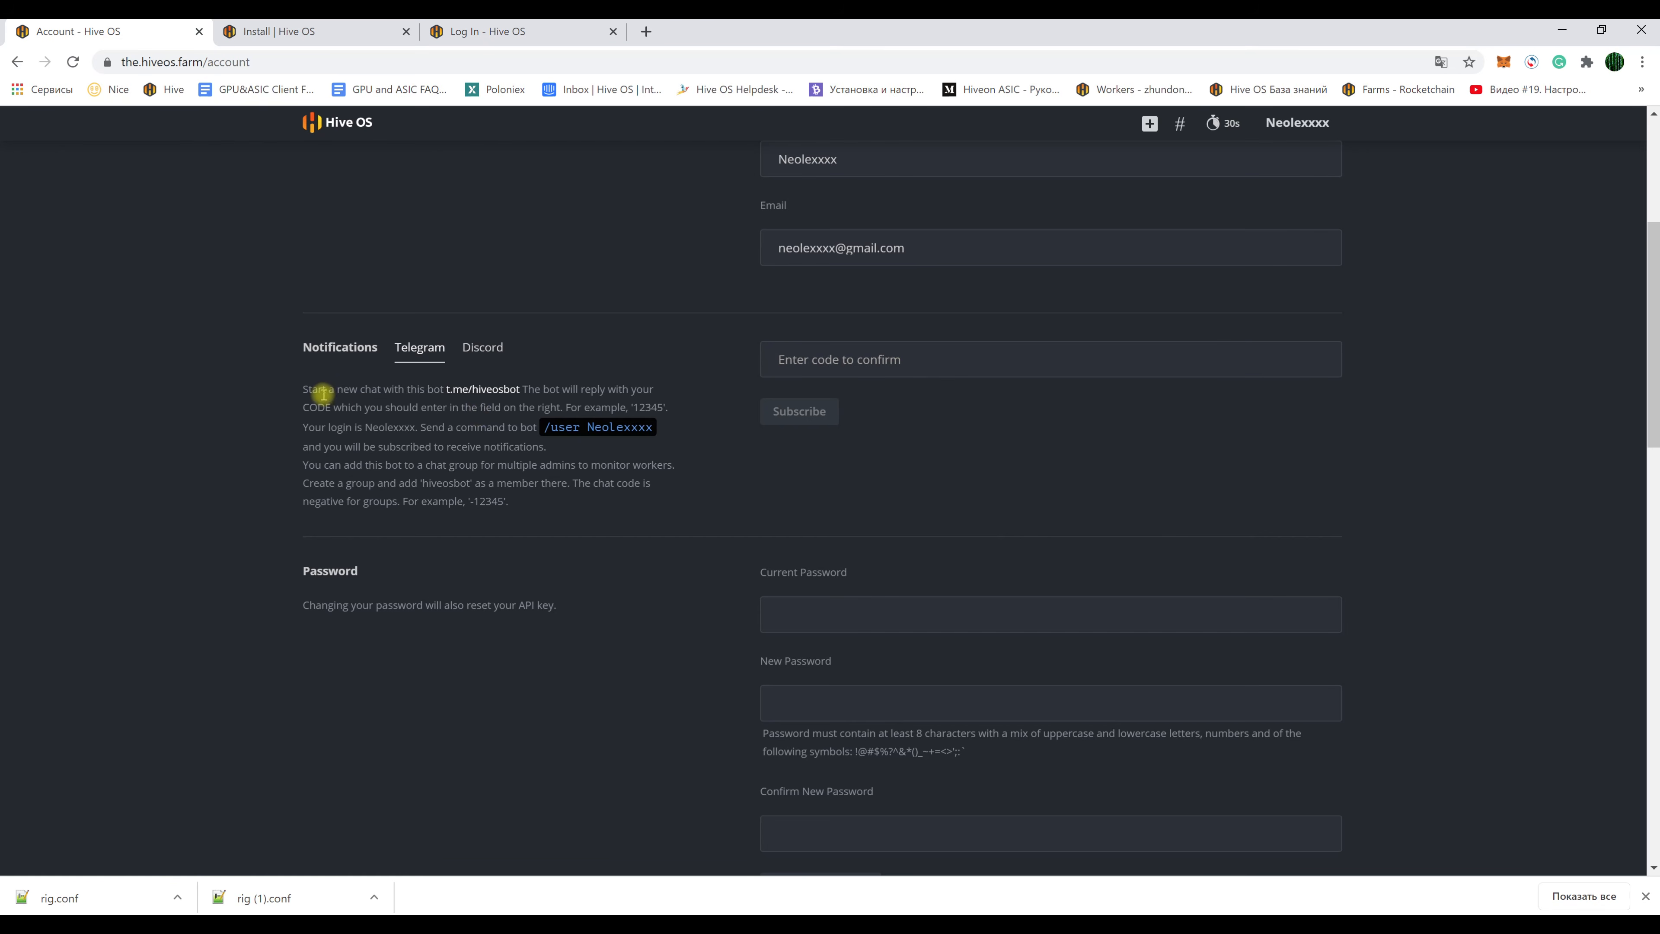
drag(305, 388, 647, 489)
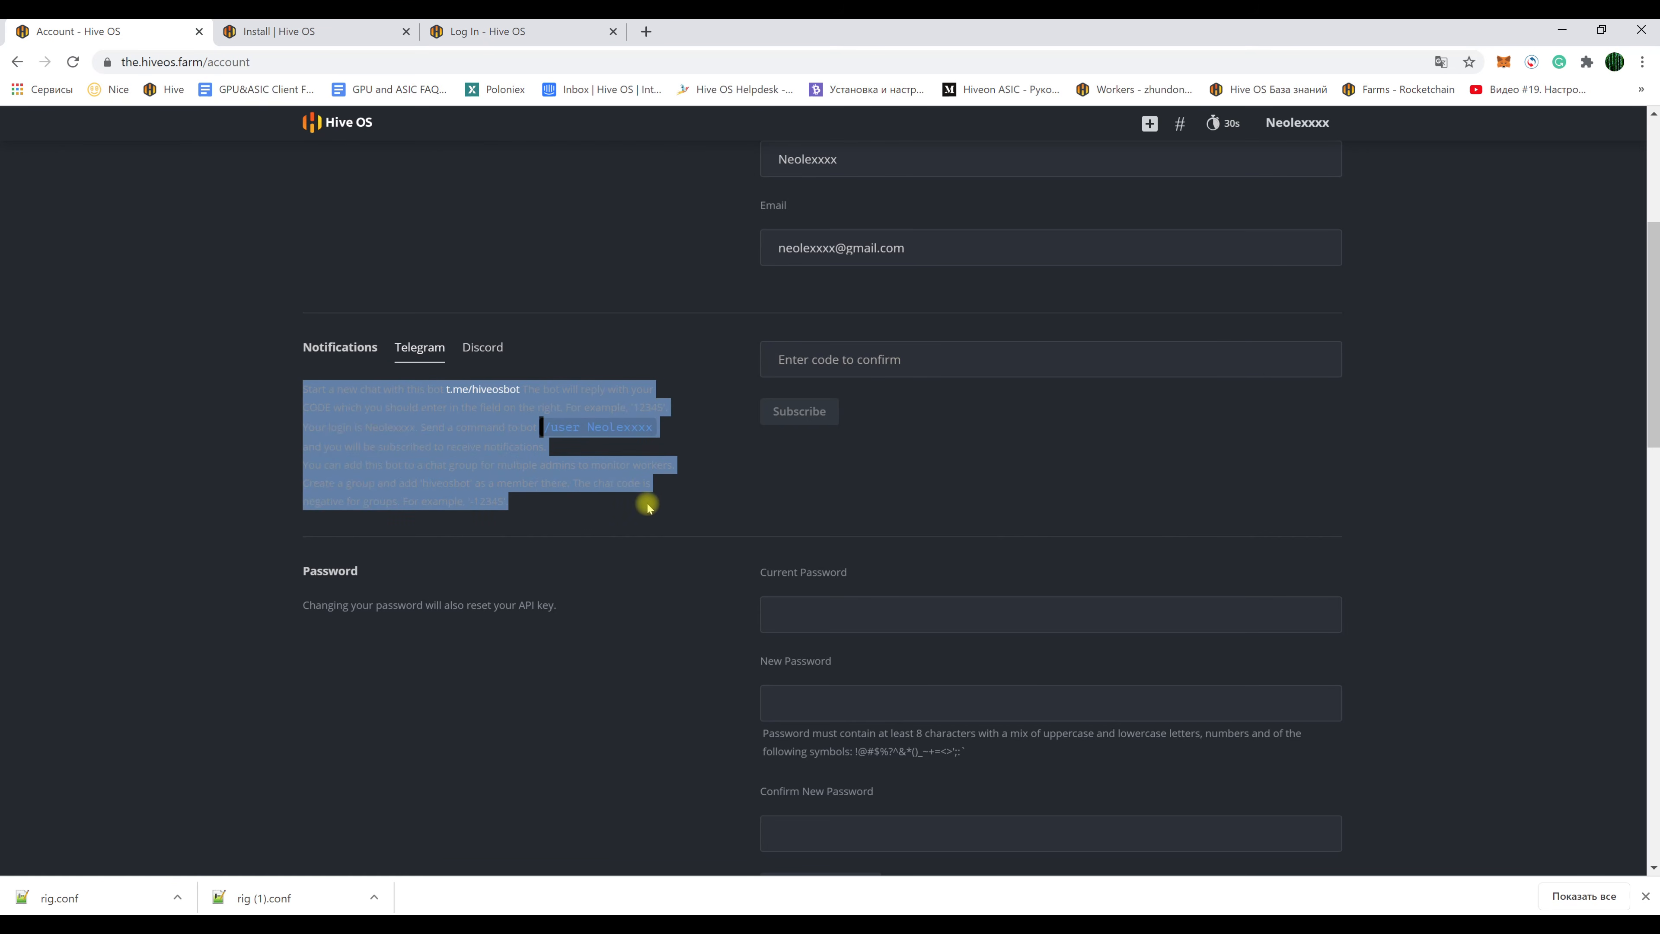
click(691, 489)
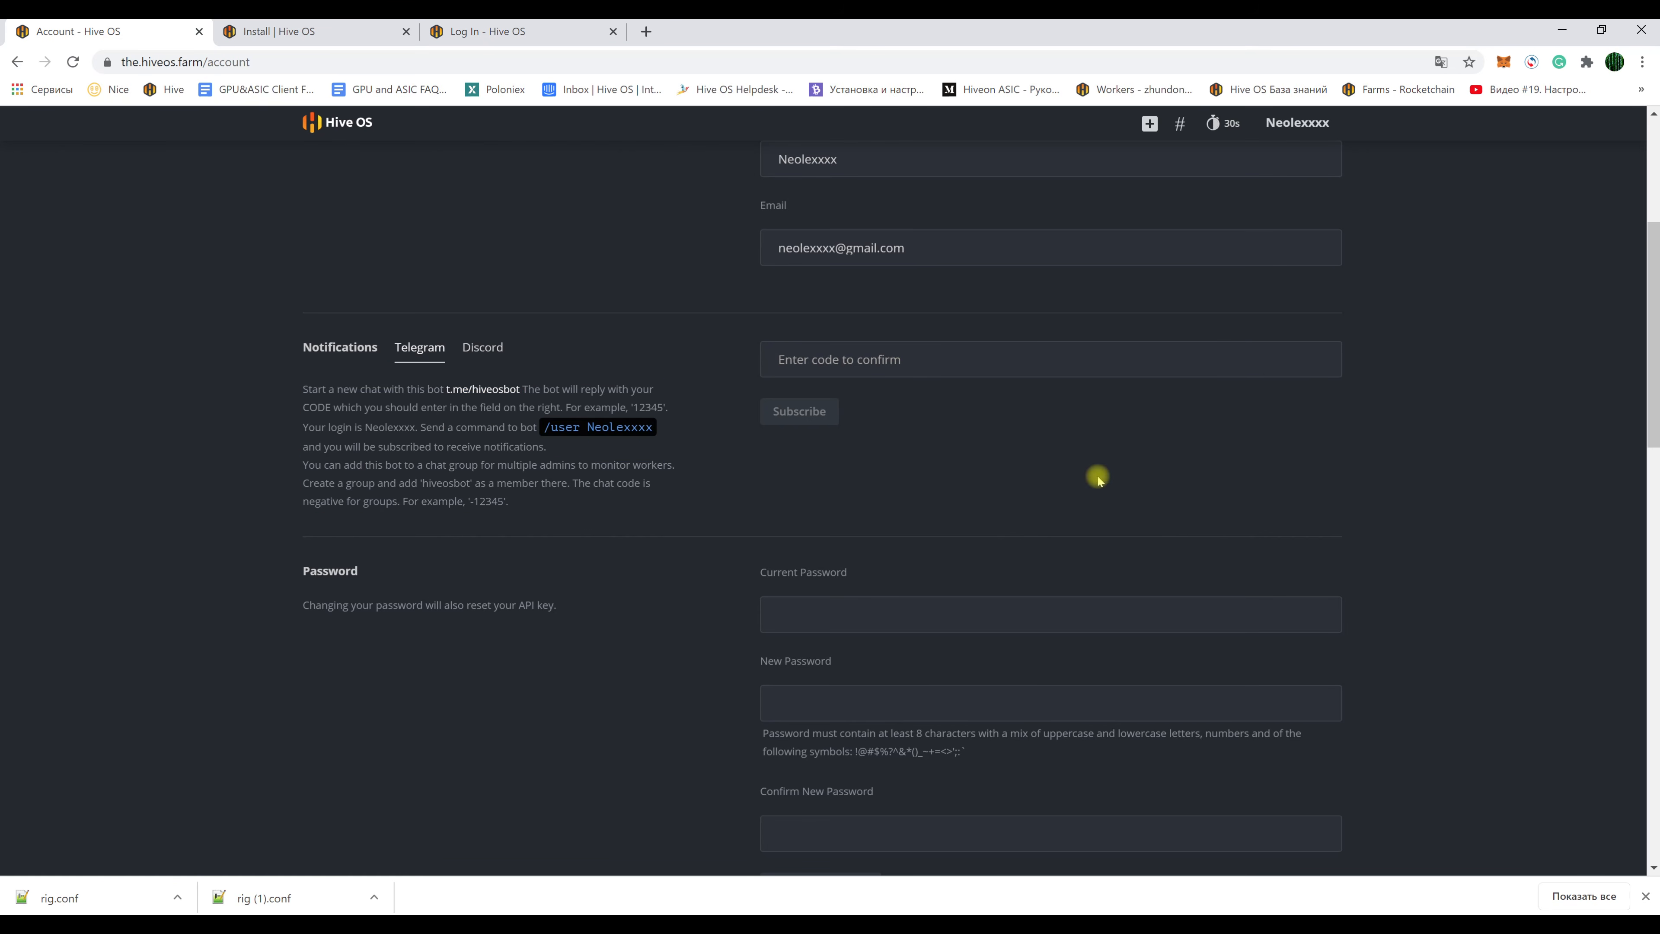
scroll(758, 461, up, 5)
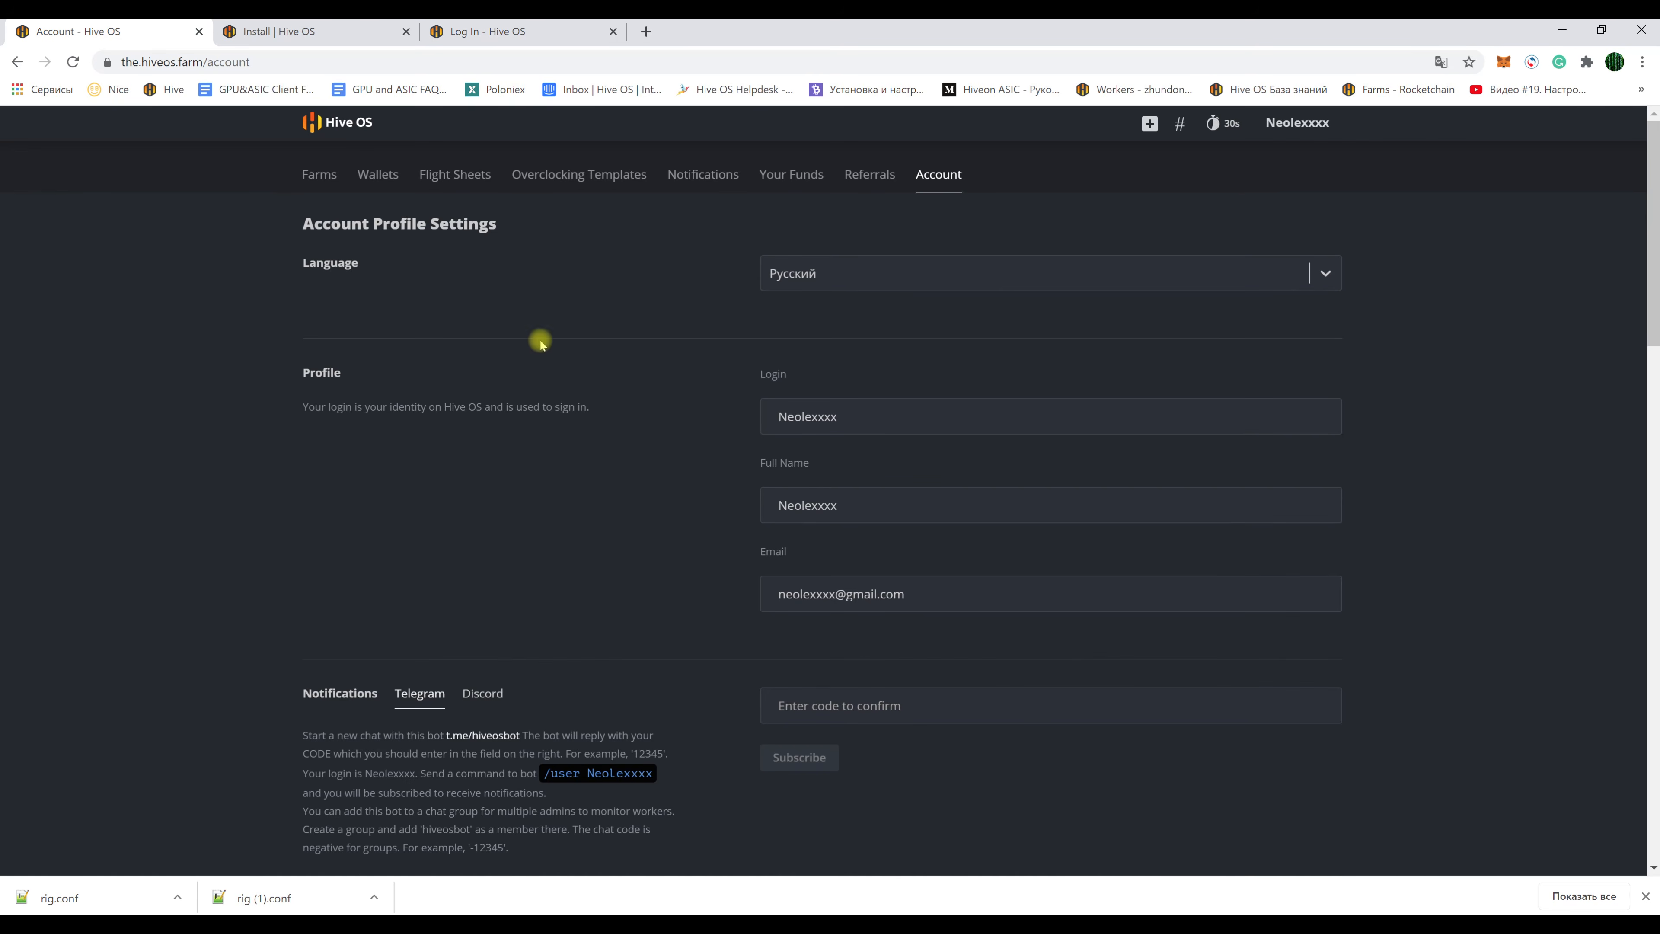
- In the farm settings, enable the Hourly Summary Telegram notification and update the Telegram subscriptions
click(319, 171)
click(344, 350)
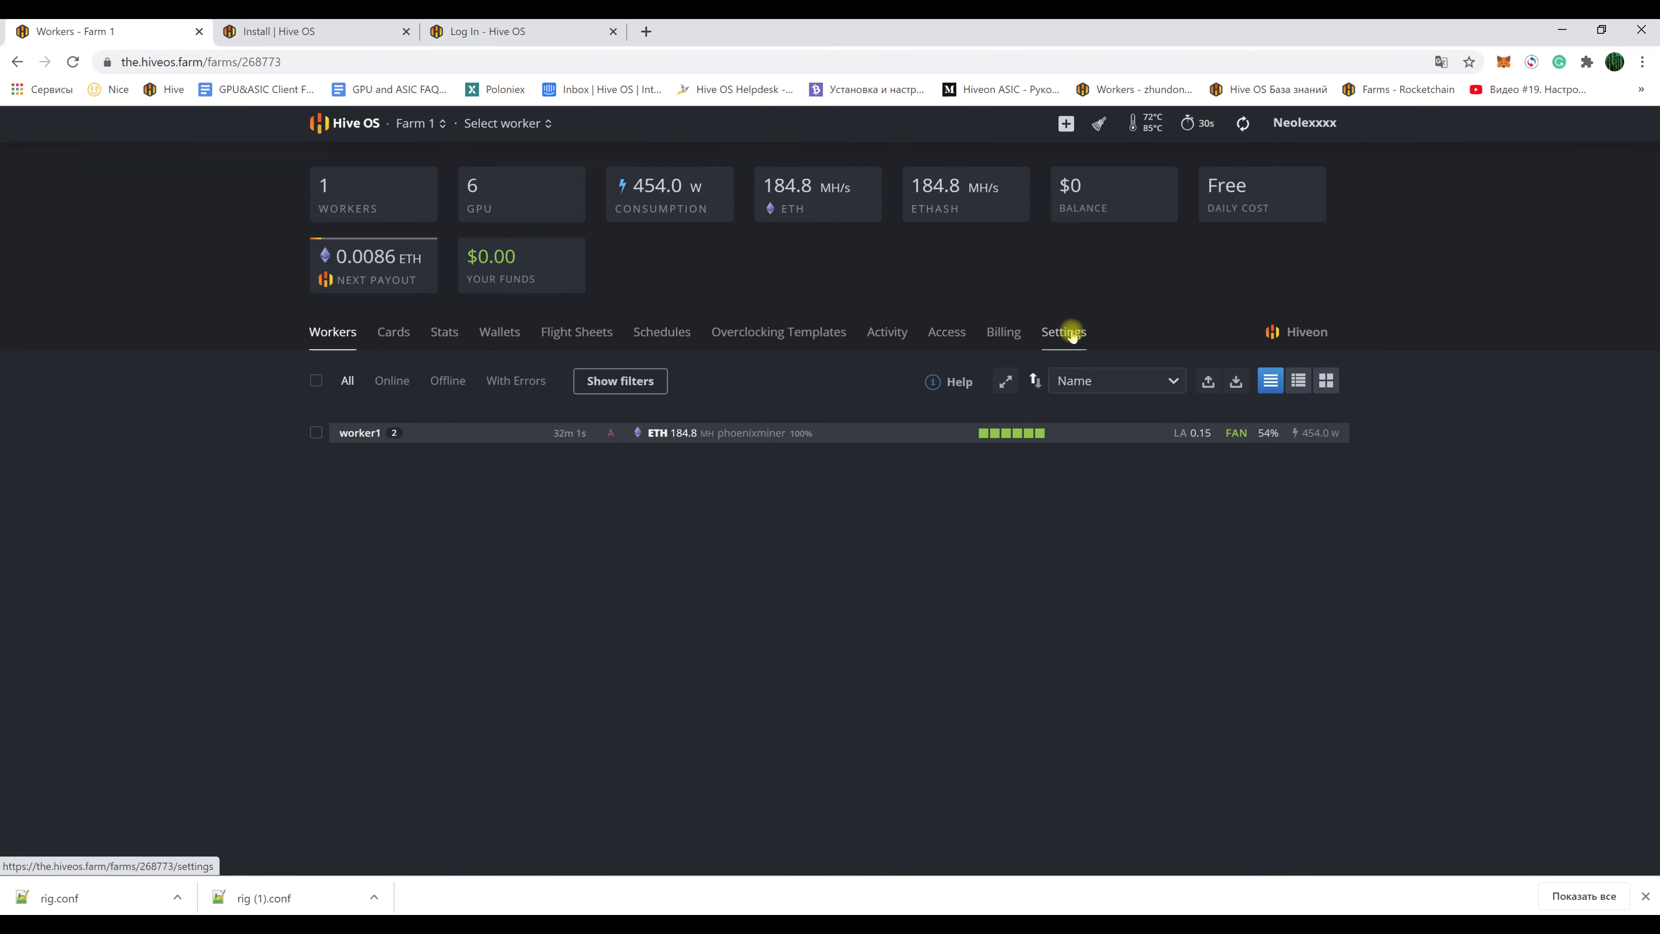
click(1056, 332)
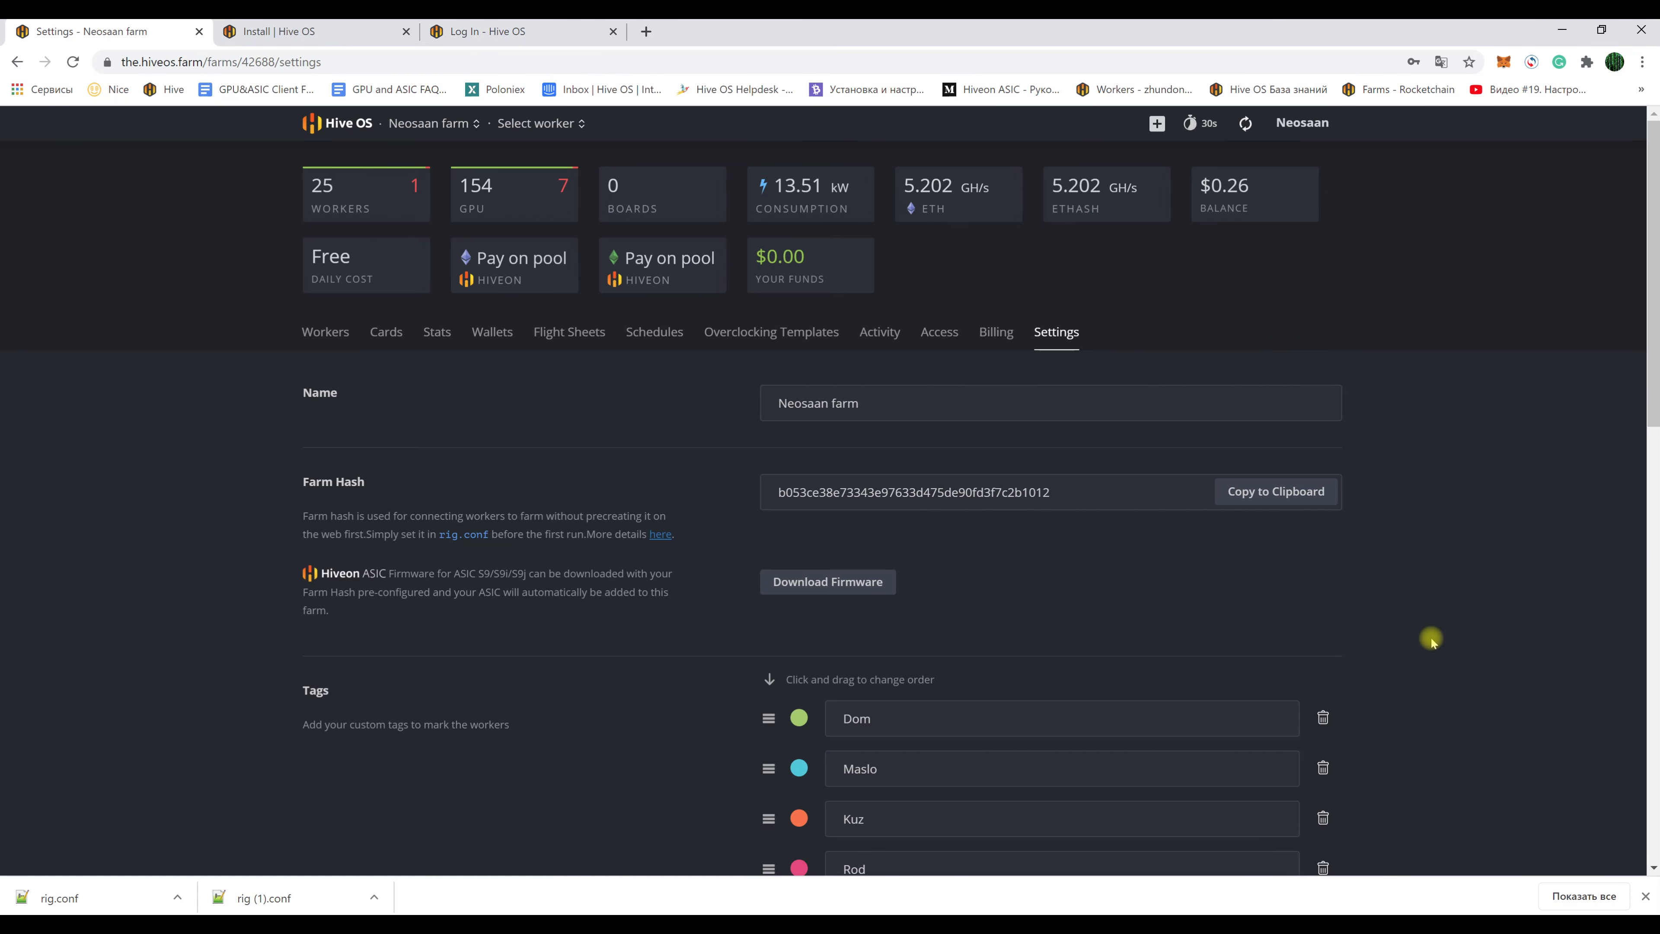
scroll(1431, 639, down, 4)
scroll(1431, 639, down, 10)
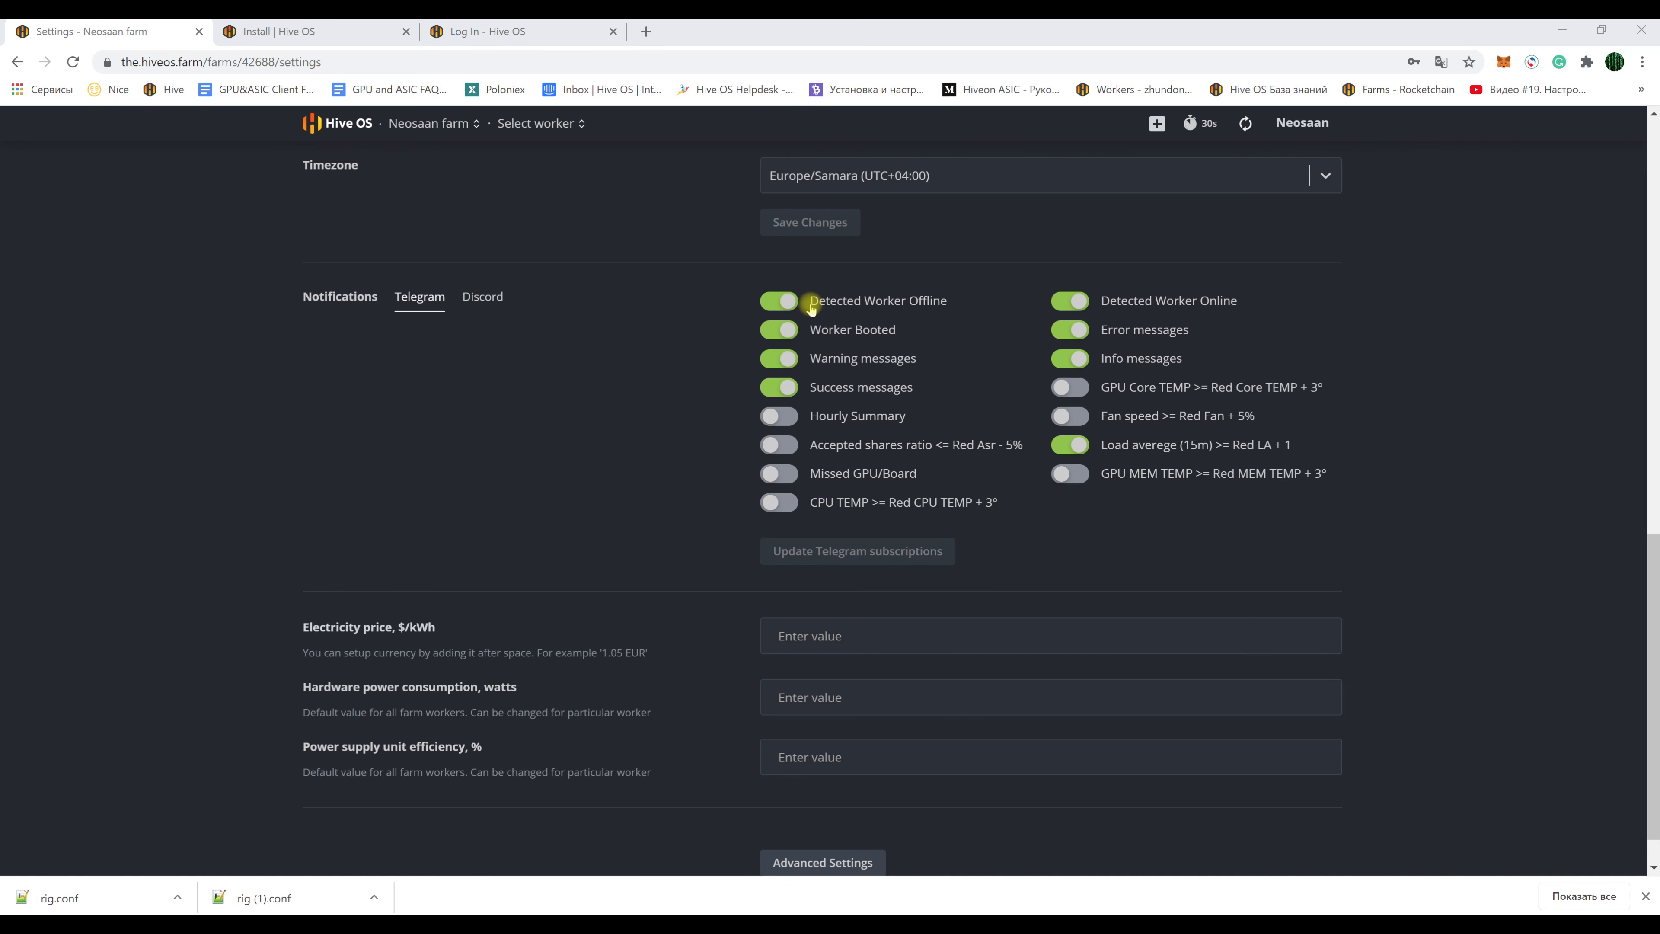
click(826, 412)
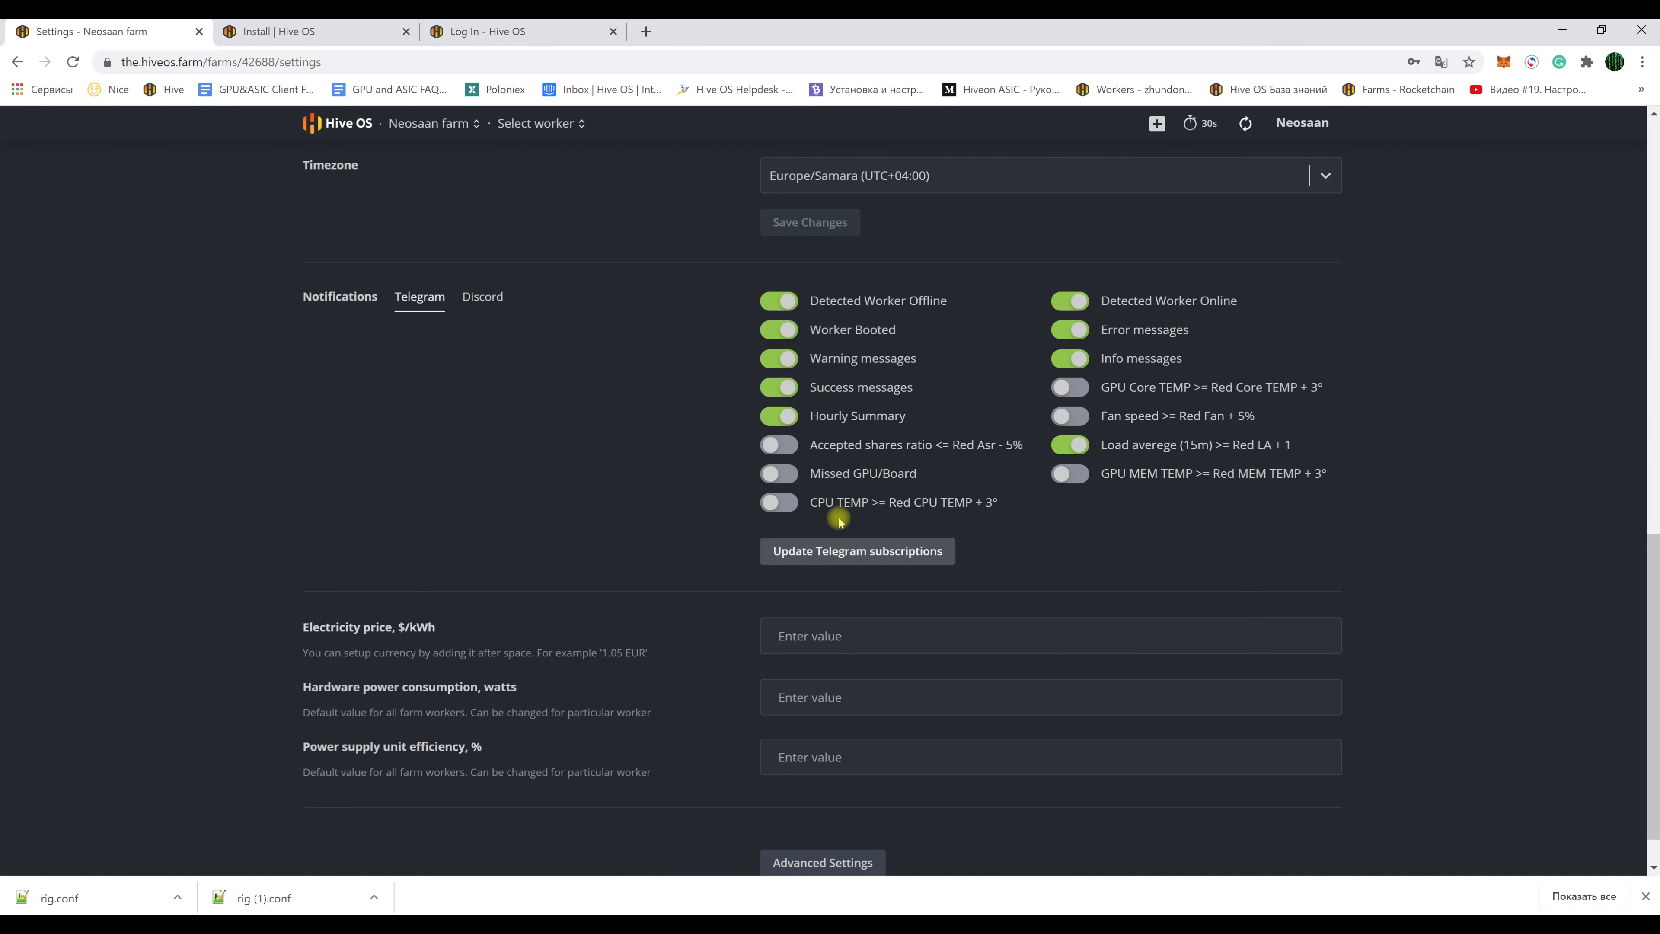
click(844, 553)
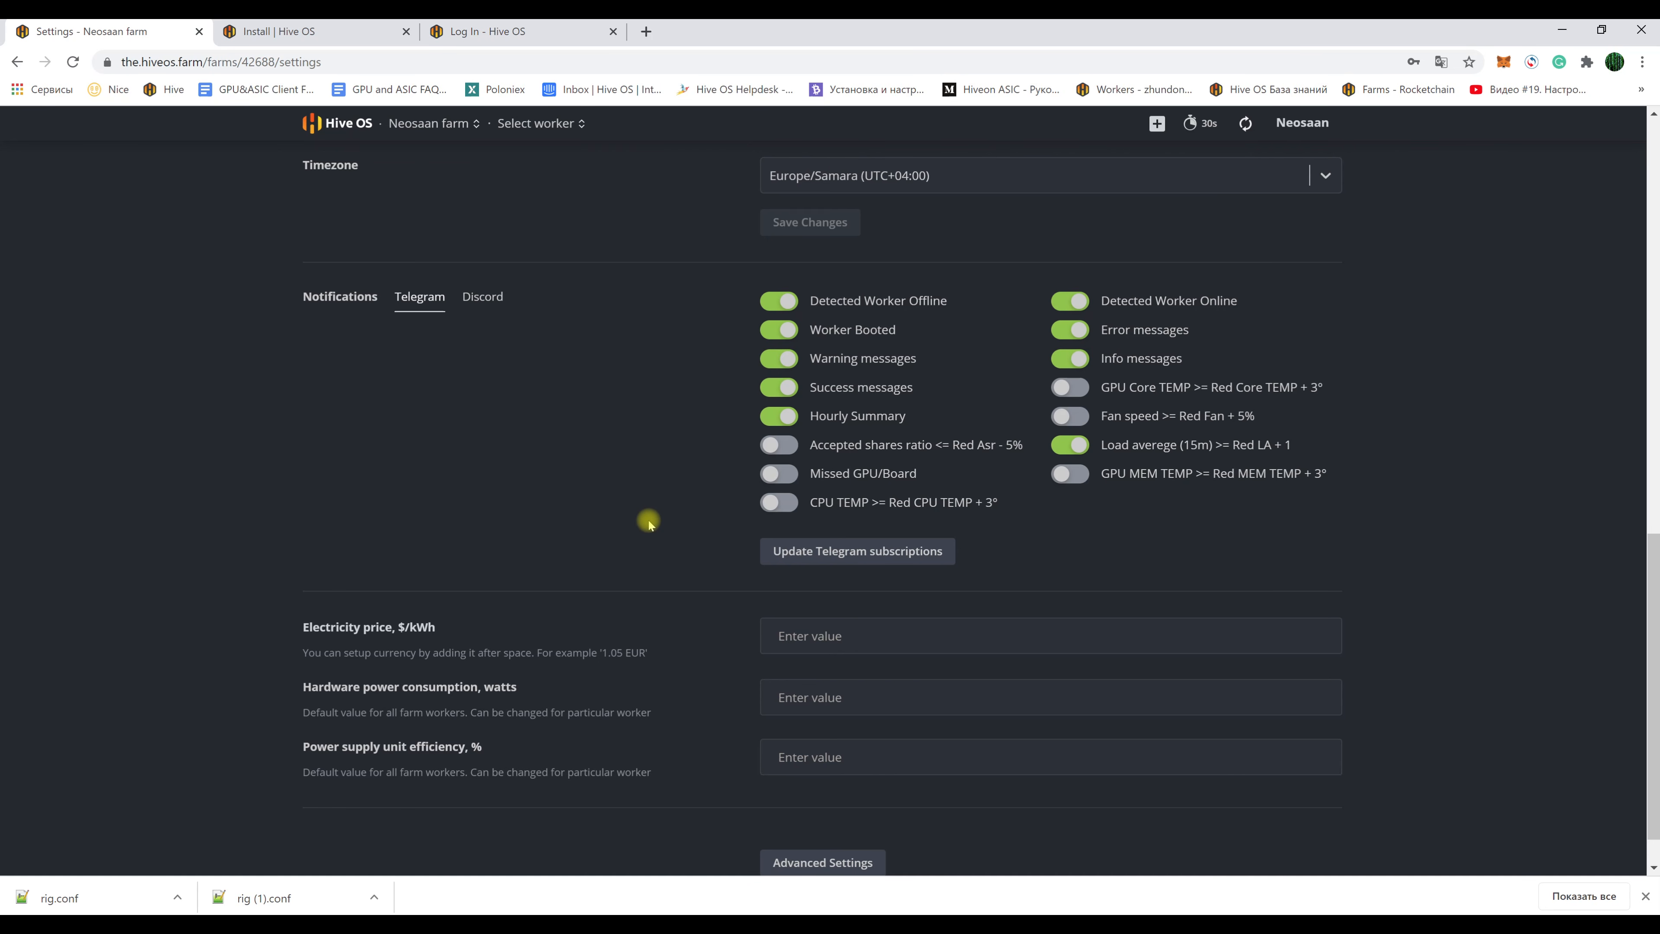
scroll(649, 523, up, 15)
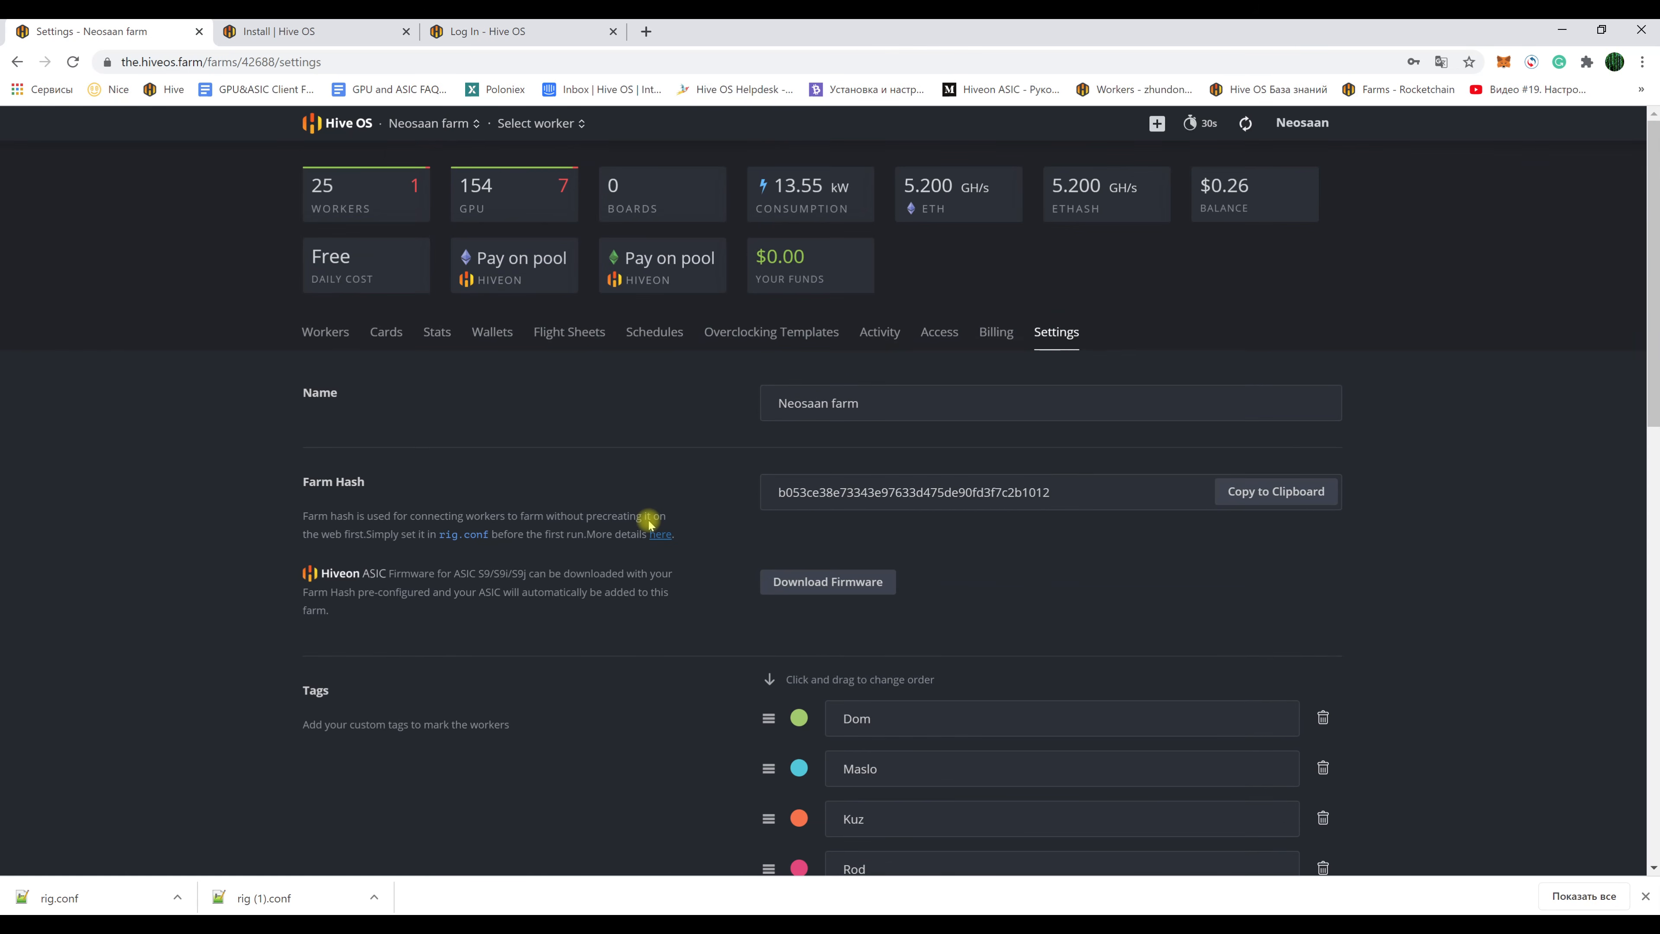
- Clear all worker messages from the farm's worker list and look over the listed workers
click(324, 335)
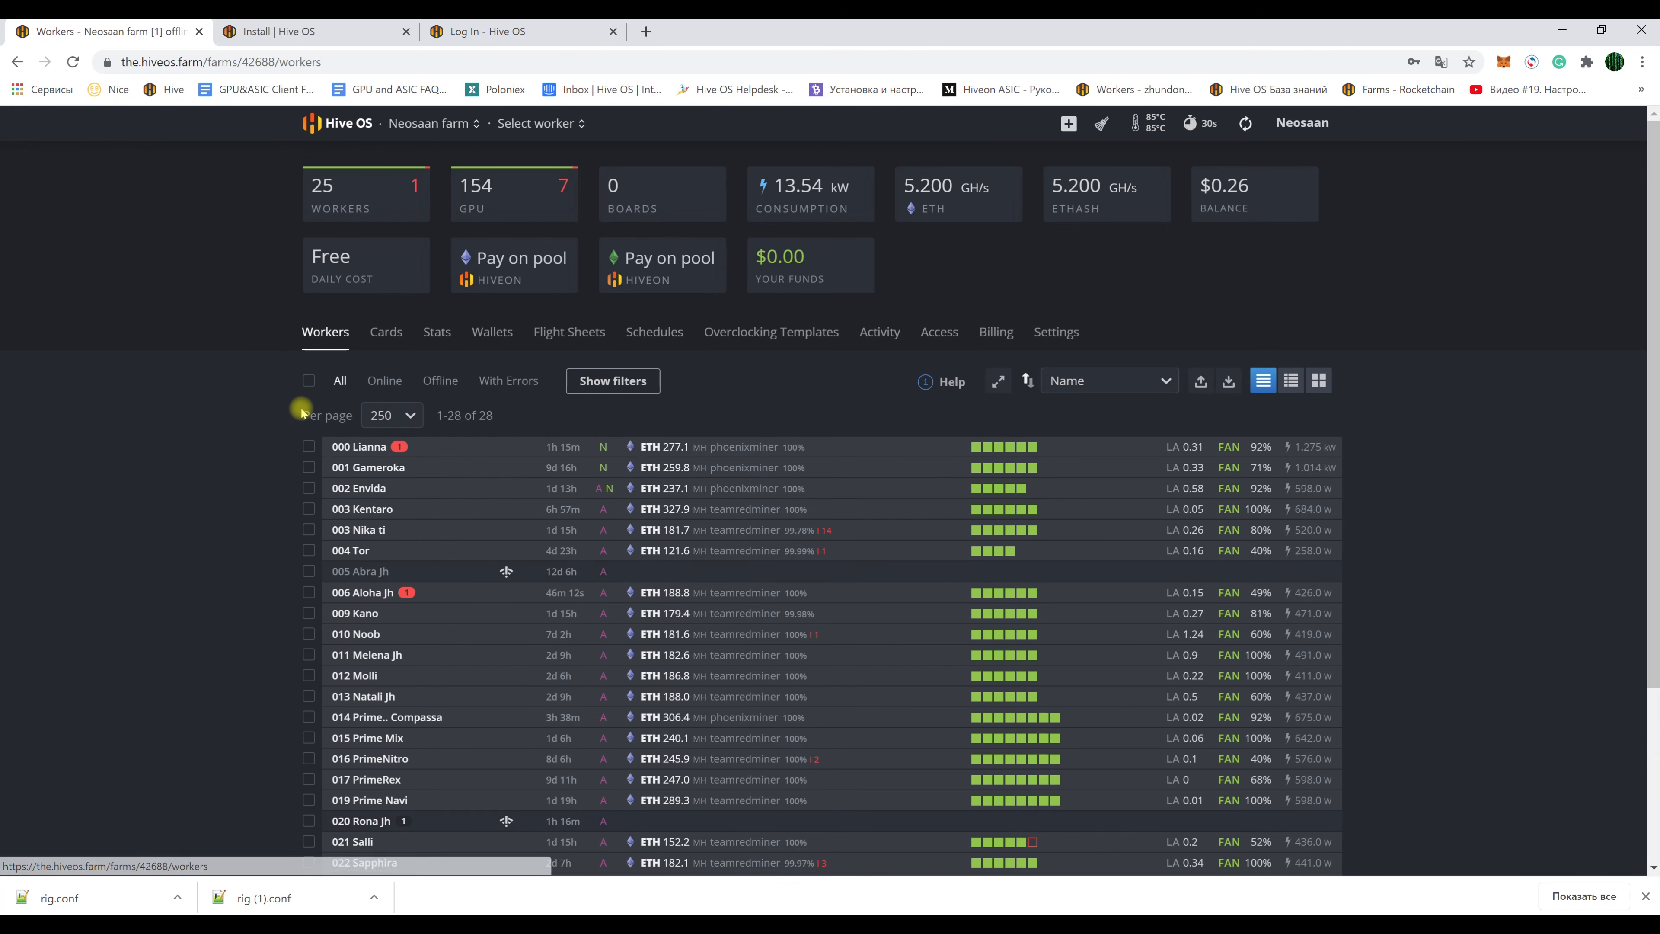
scroll(337, 395, down, 1)
click(1101, 123)
click(1078, 294)
scroll(288, 419, down, 2)
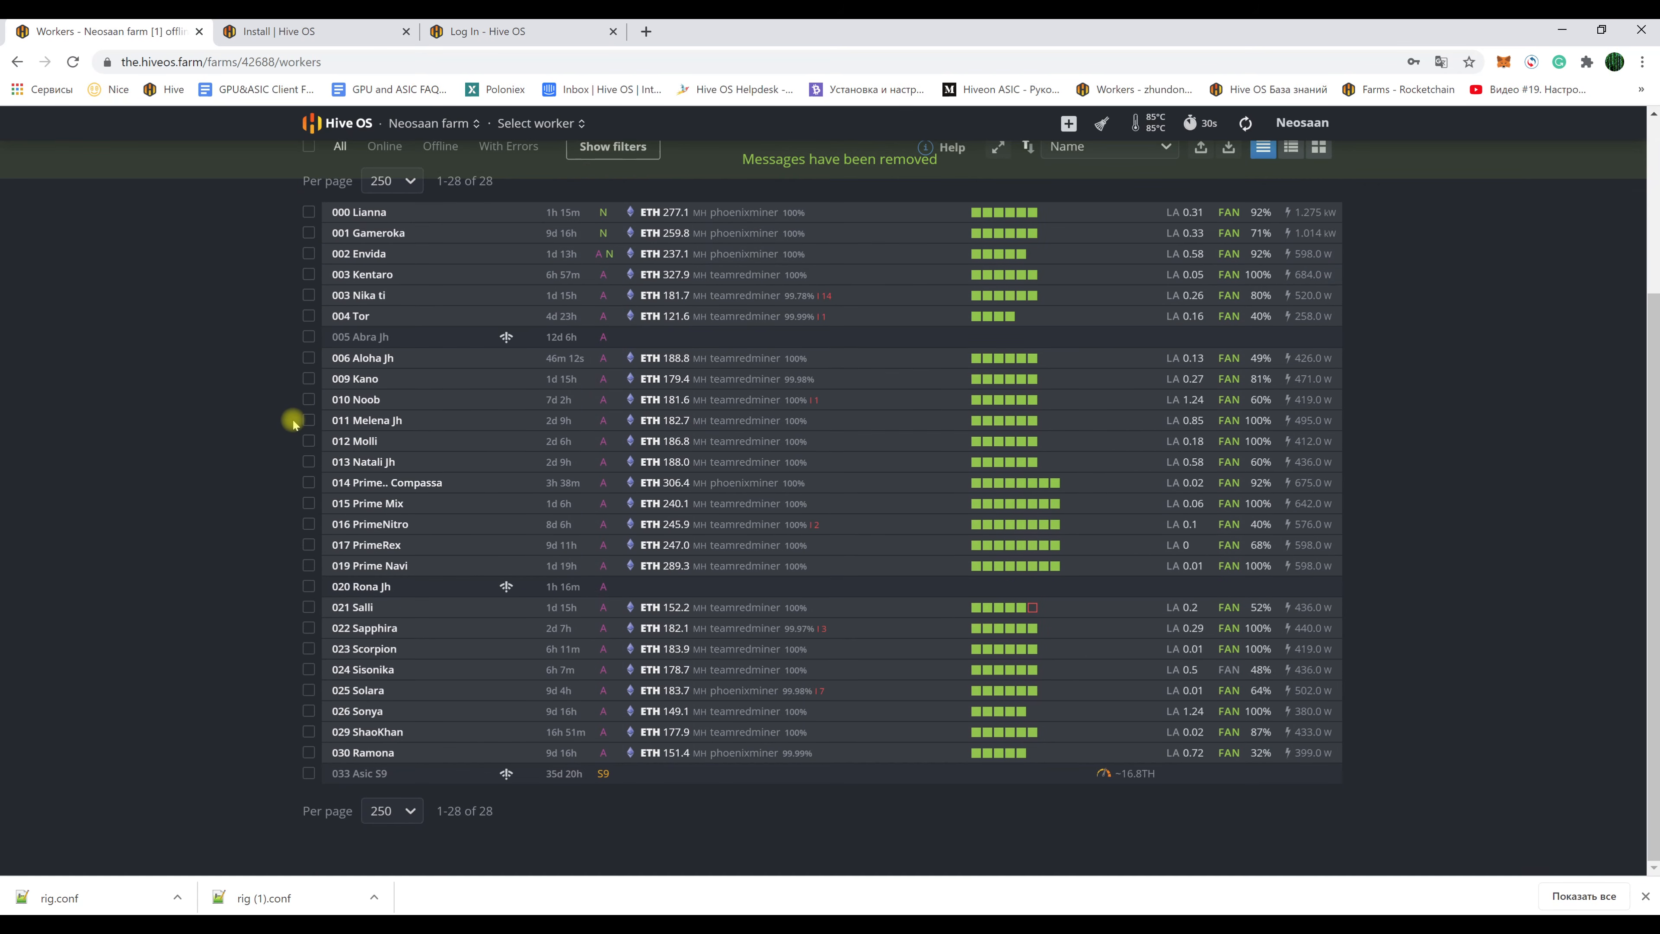
scroll(292, 423, up, 3)
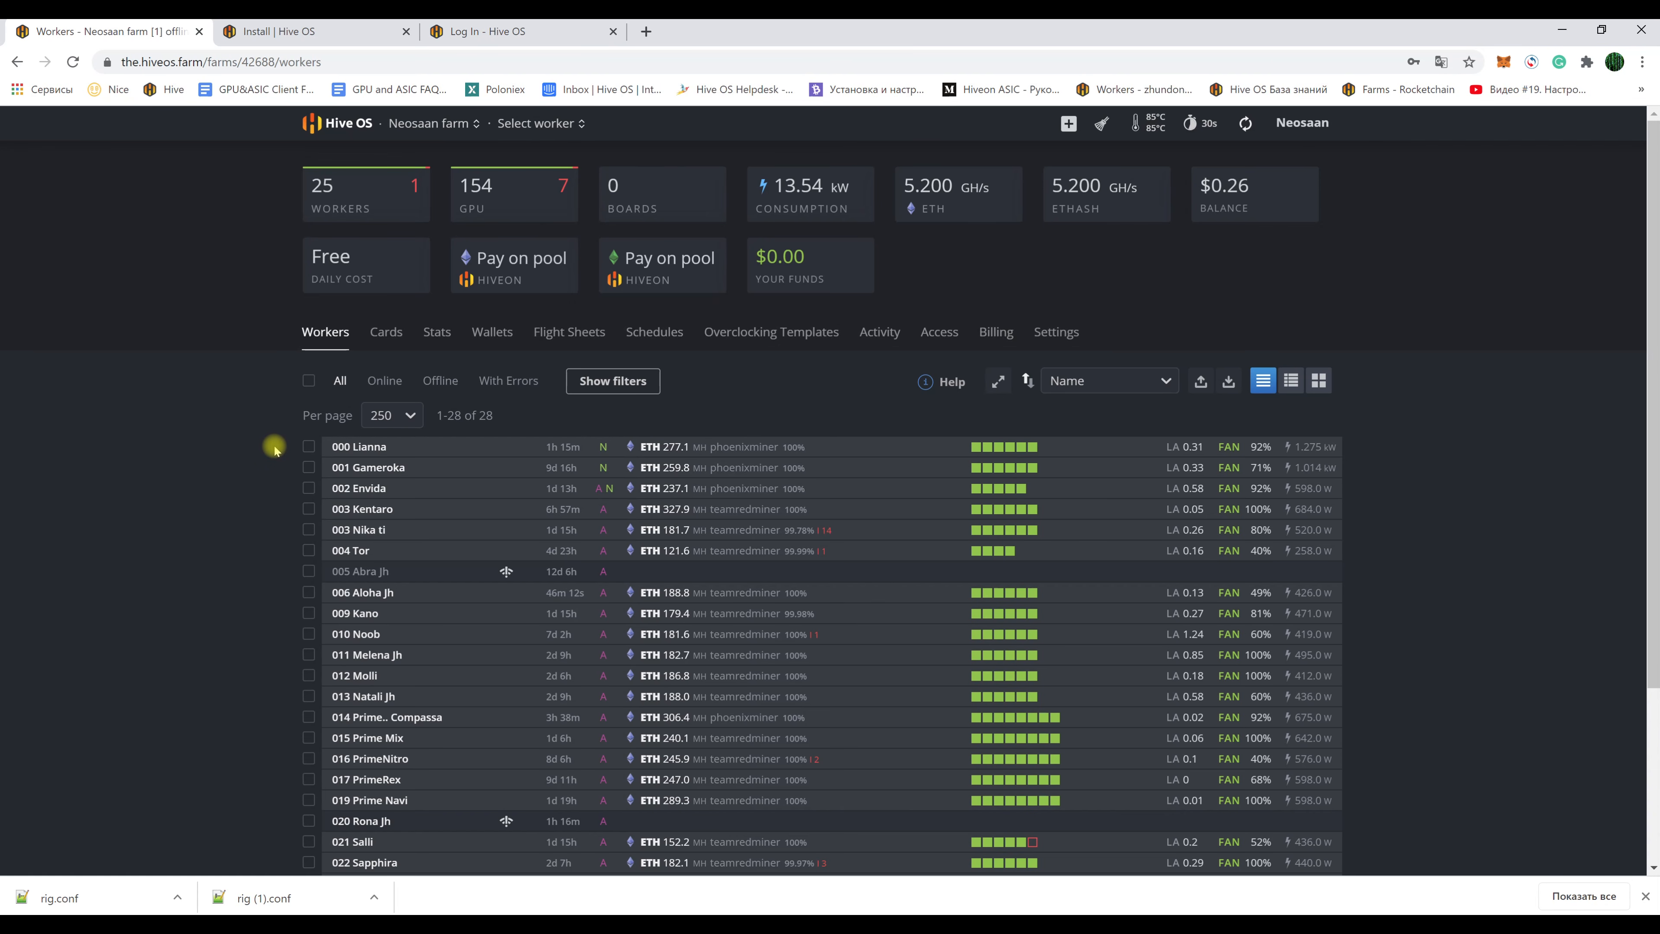
- Try selecting the first two workers and the whole worker list, and clear the selection
click(308, 446)
click(309, 466)
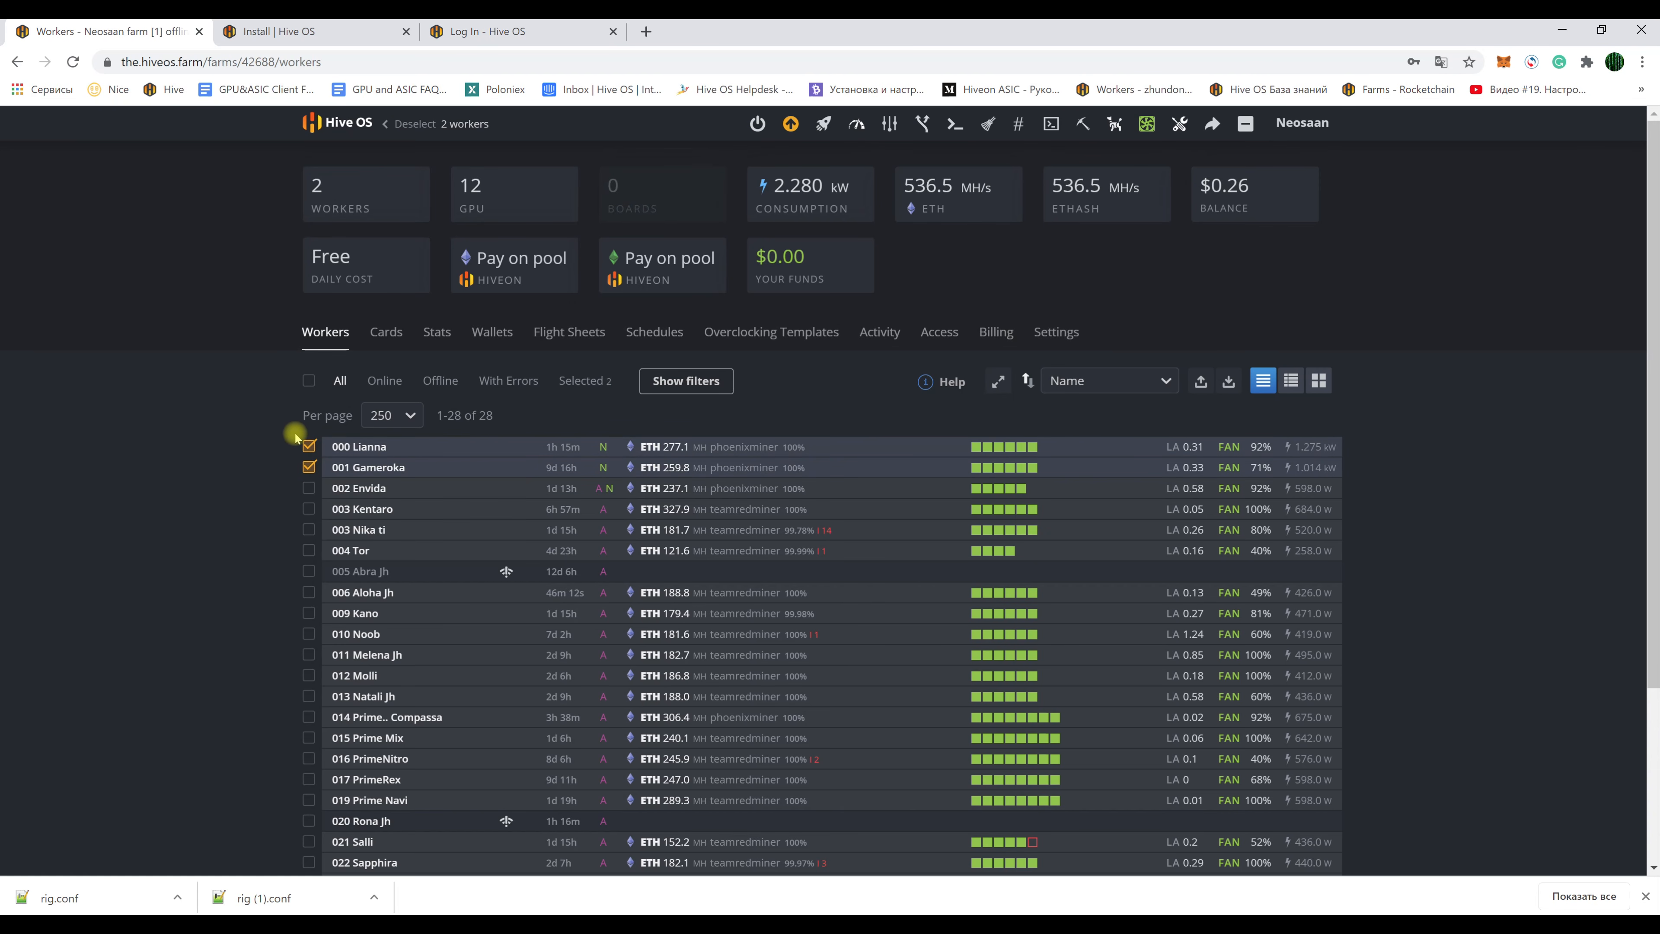
drag(295, 433, 409, 484)
click(308, 380)
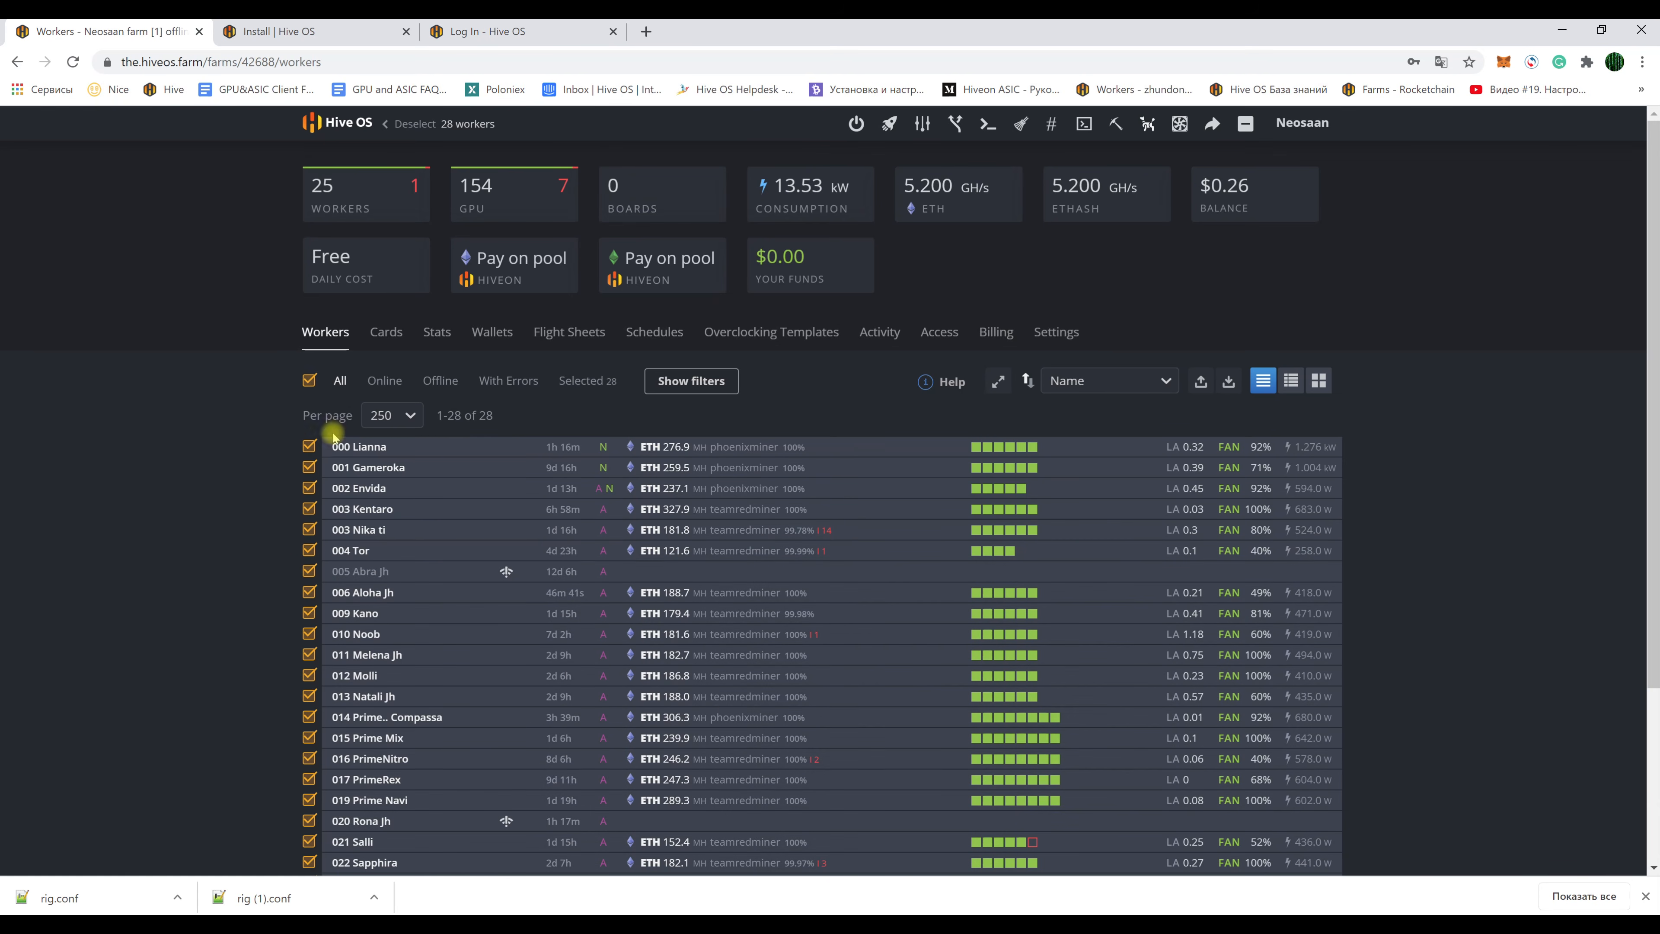
click(309, 380)
- Apply the ETH ETHERMINE Trust New phoenixminer flight sheet to workers 000 and 001 together, and deselect both
click(309, 446)
click(308, 464)
click(823, 126)
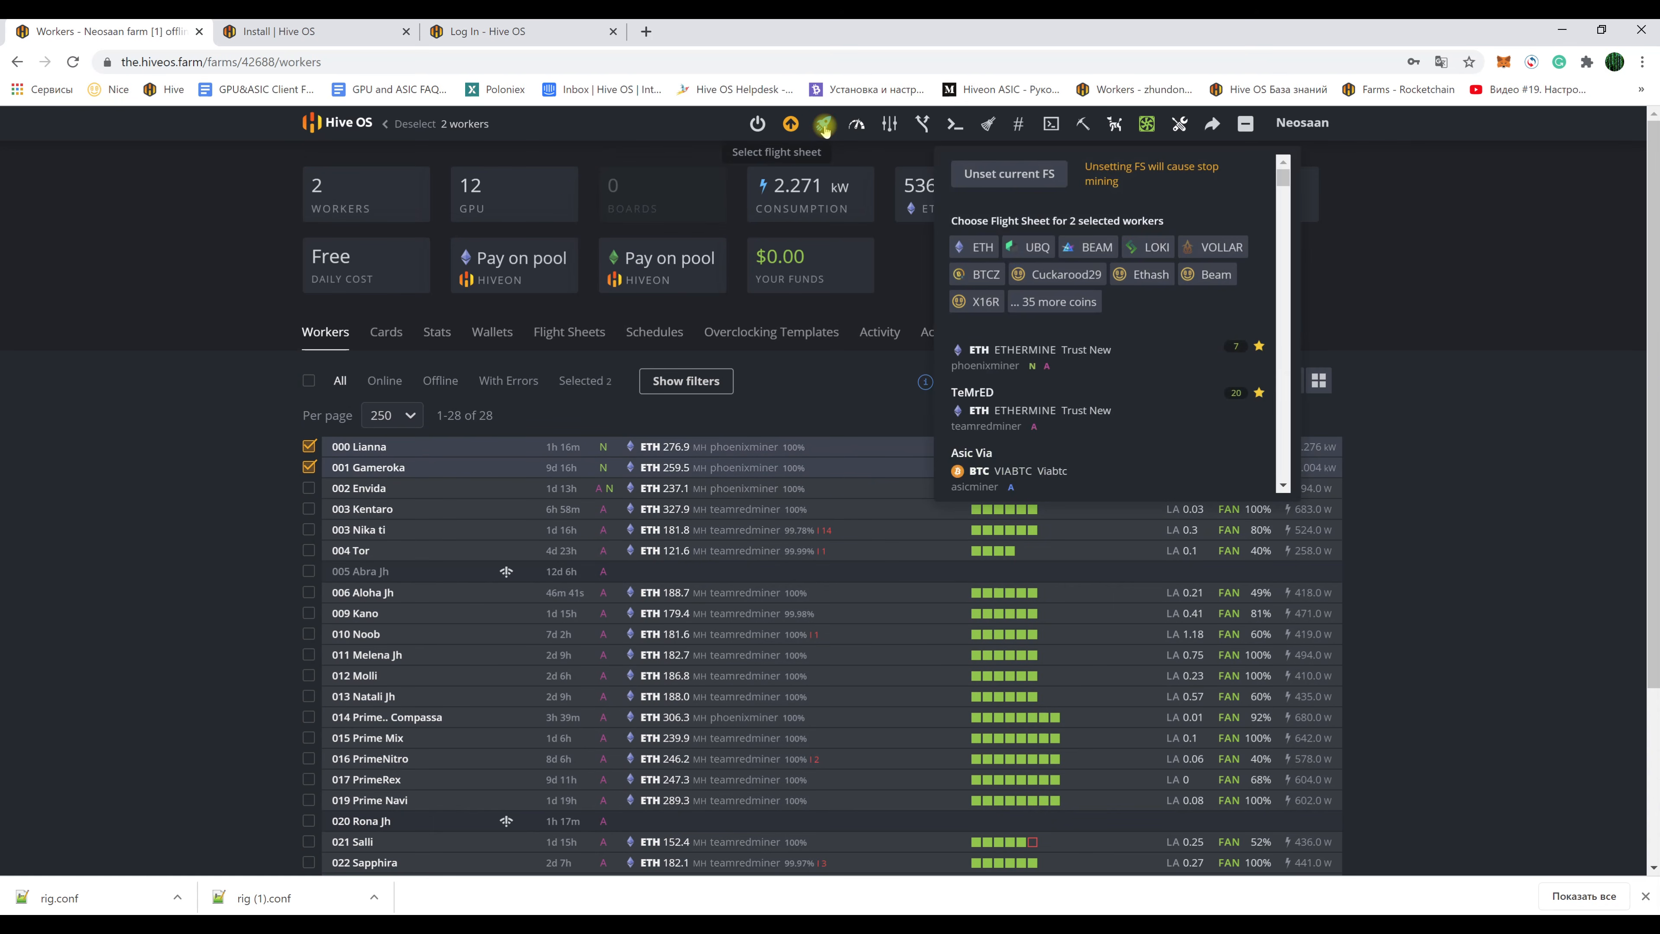
click(1079, 351)
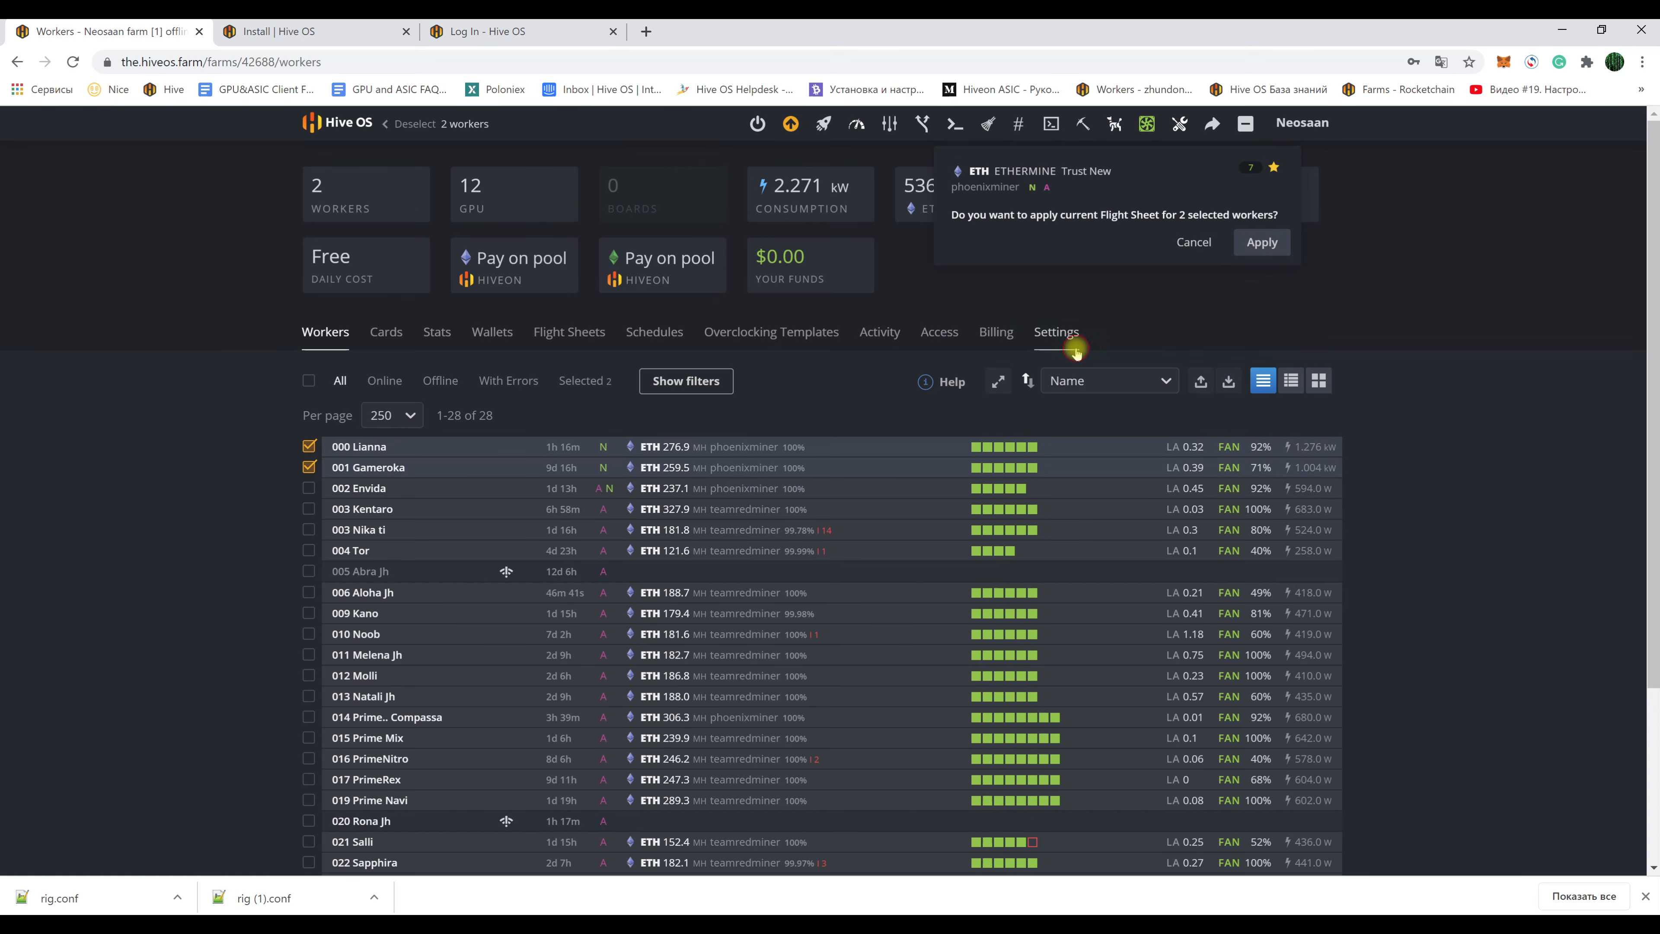
click(1261, 242)
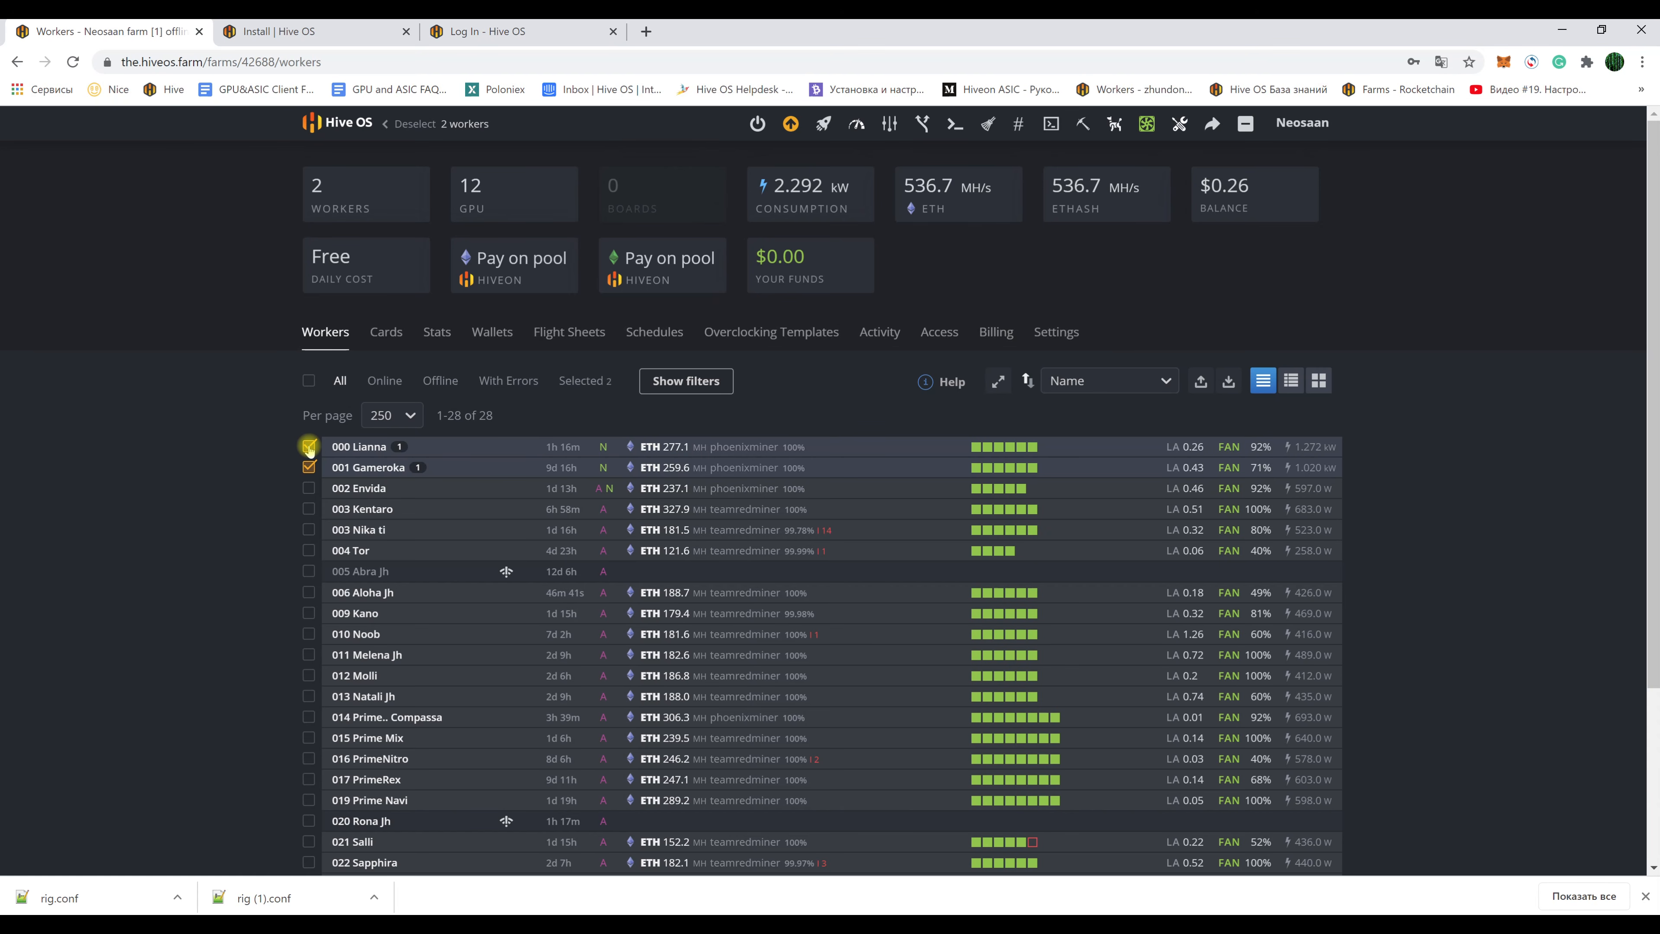
click(309, 446)
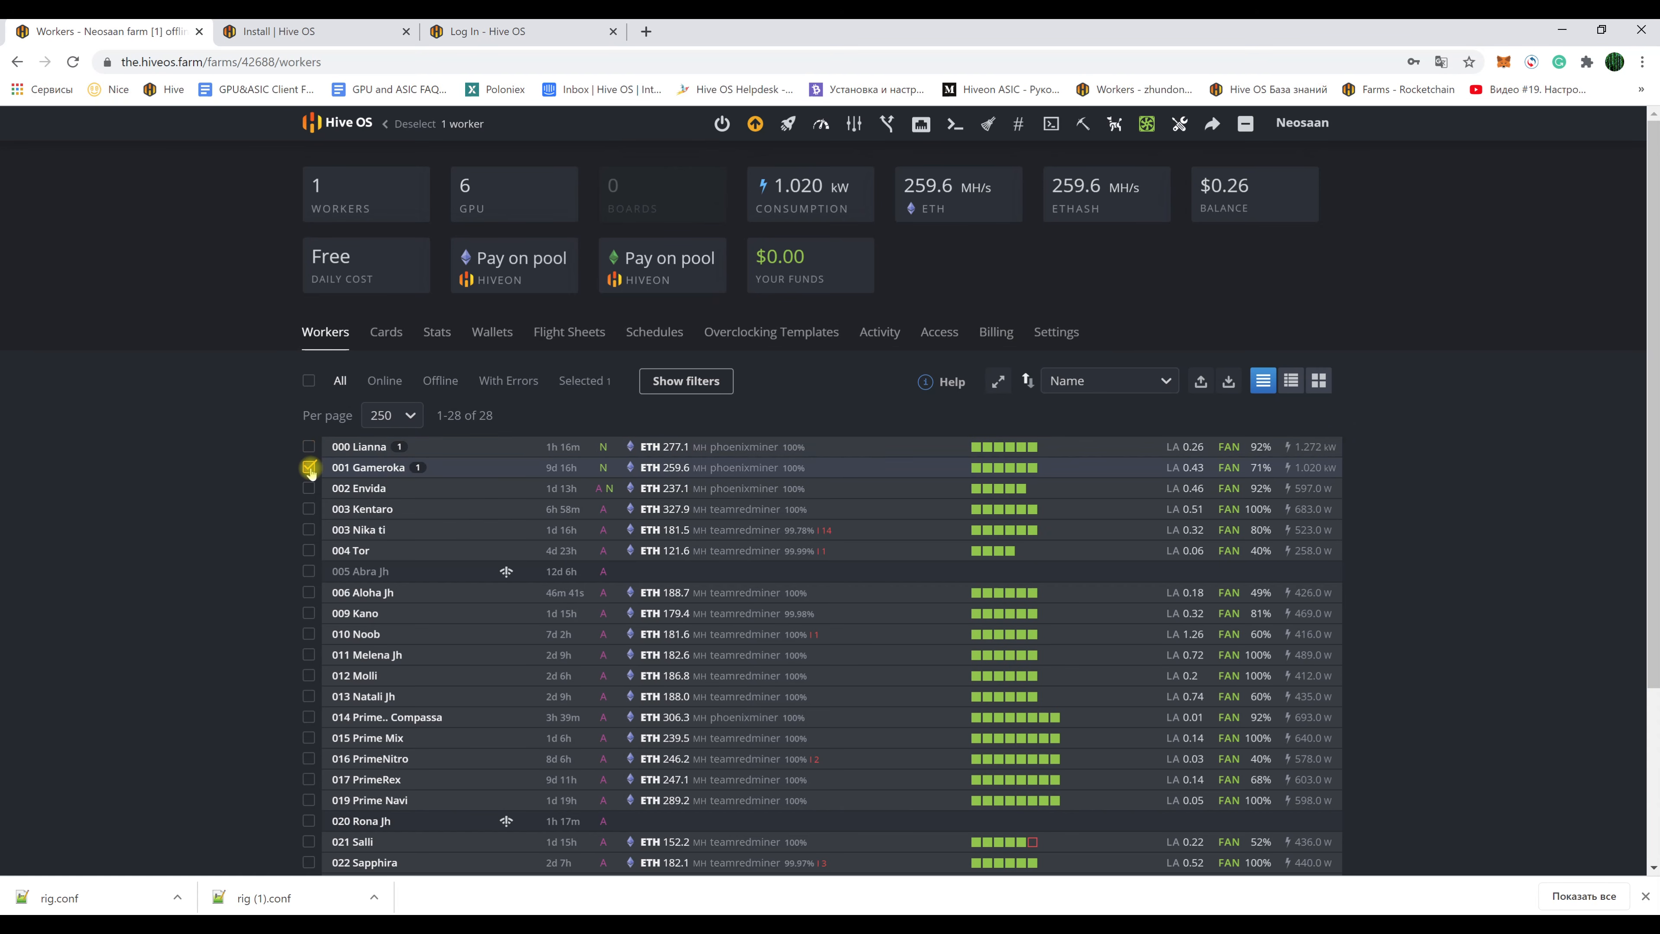
click(310, 468)
- Select workers 003 Kentaro, 006 Aloha Jh and 009 Kano, view their shared Hashrate Watchdog settings, and clear the selection
click(310, 509)
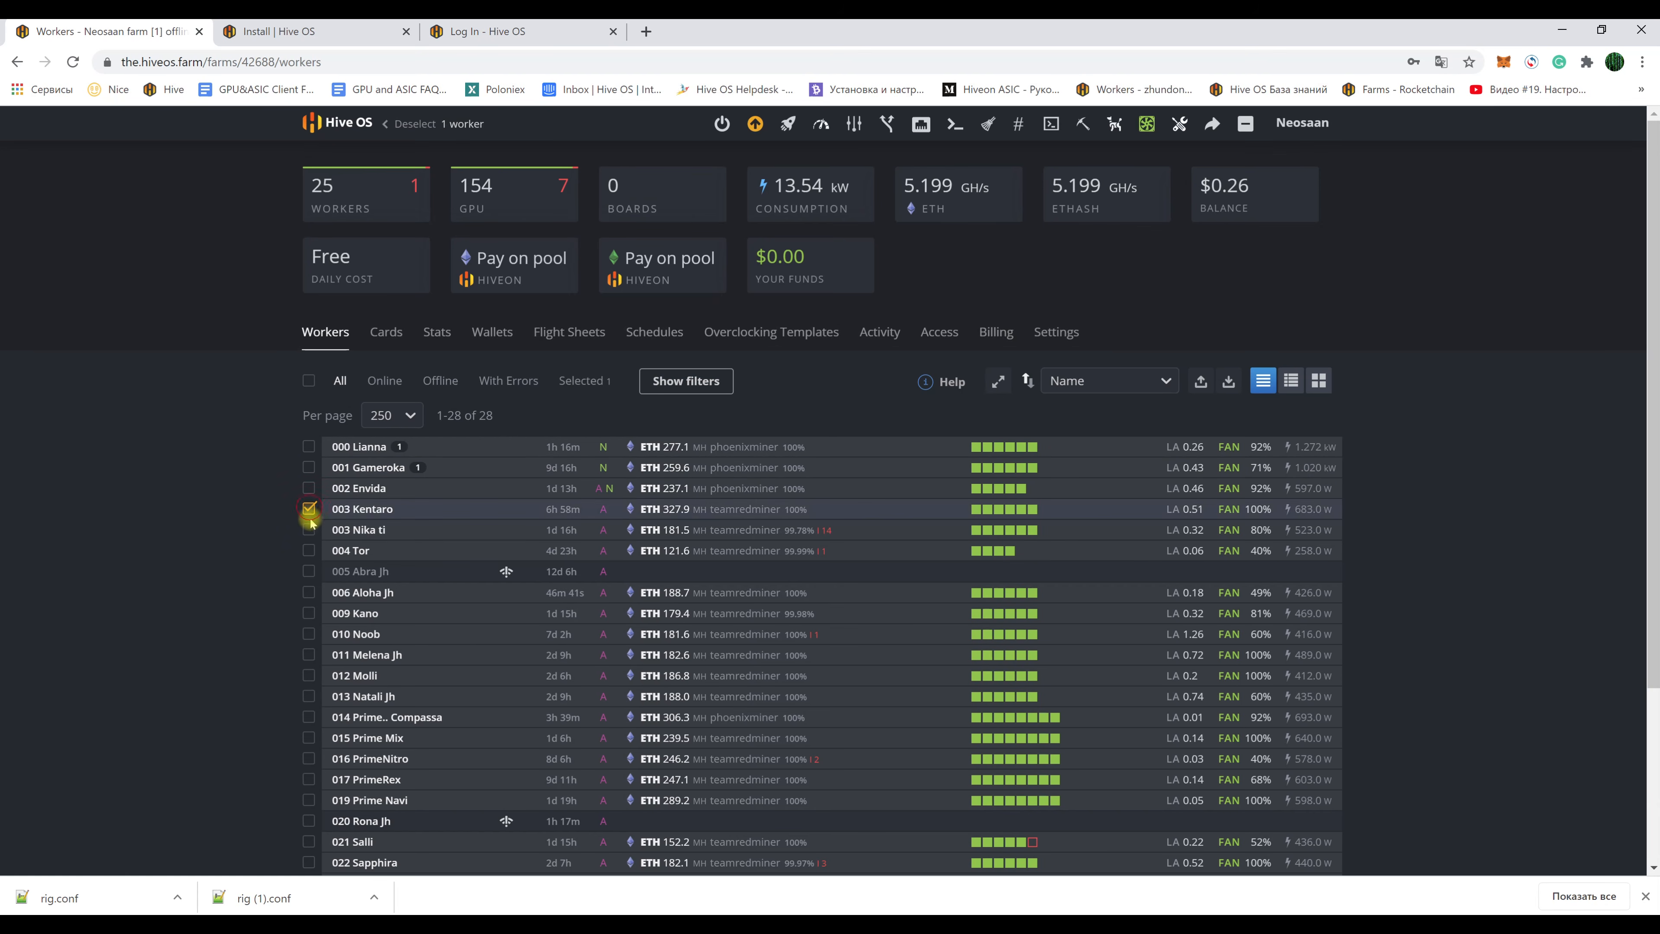
click(311, 548)
click(308, 612)
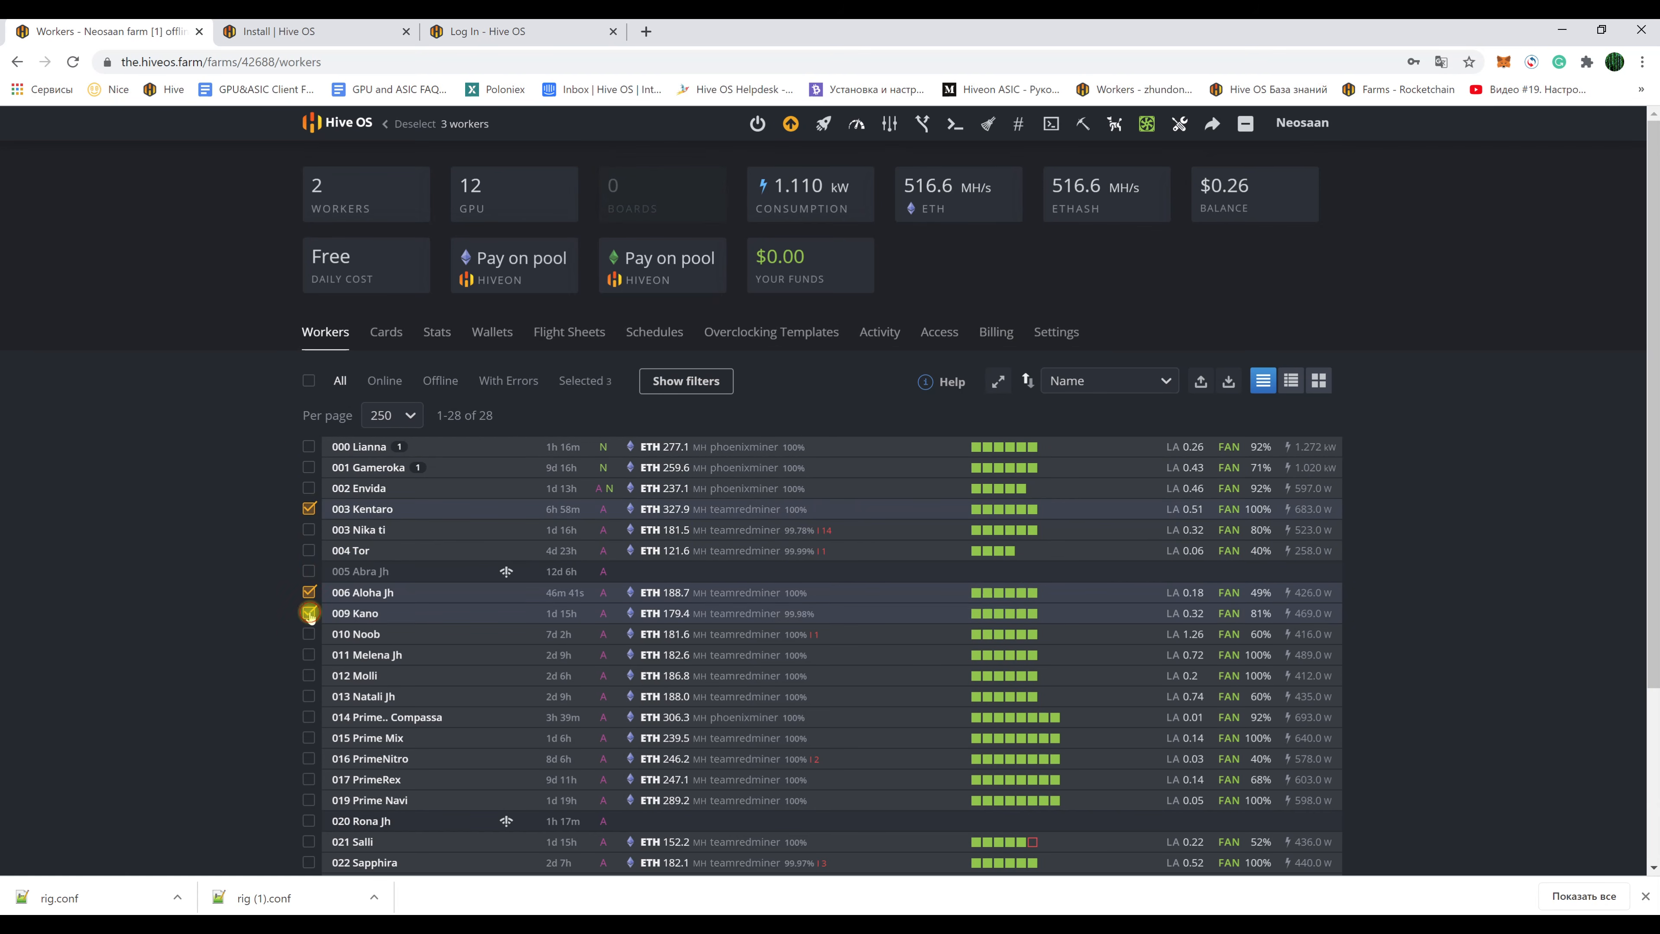
click(1114, 124)
click(1137, 289)
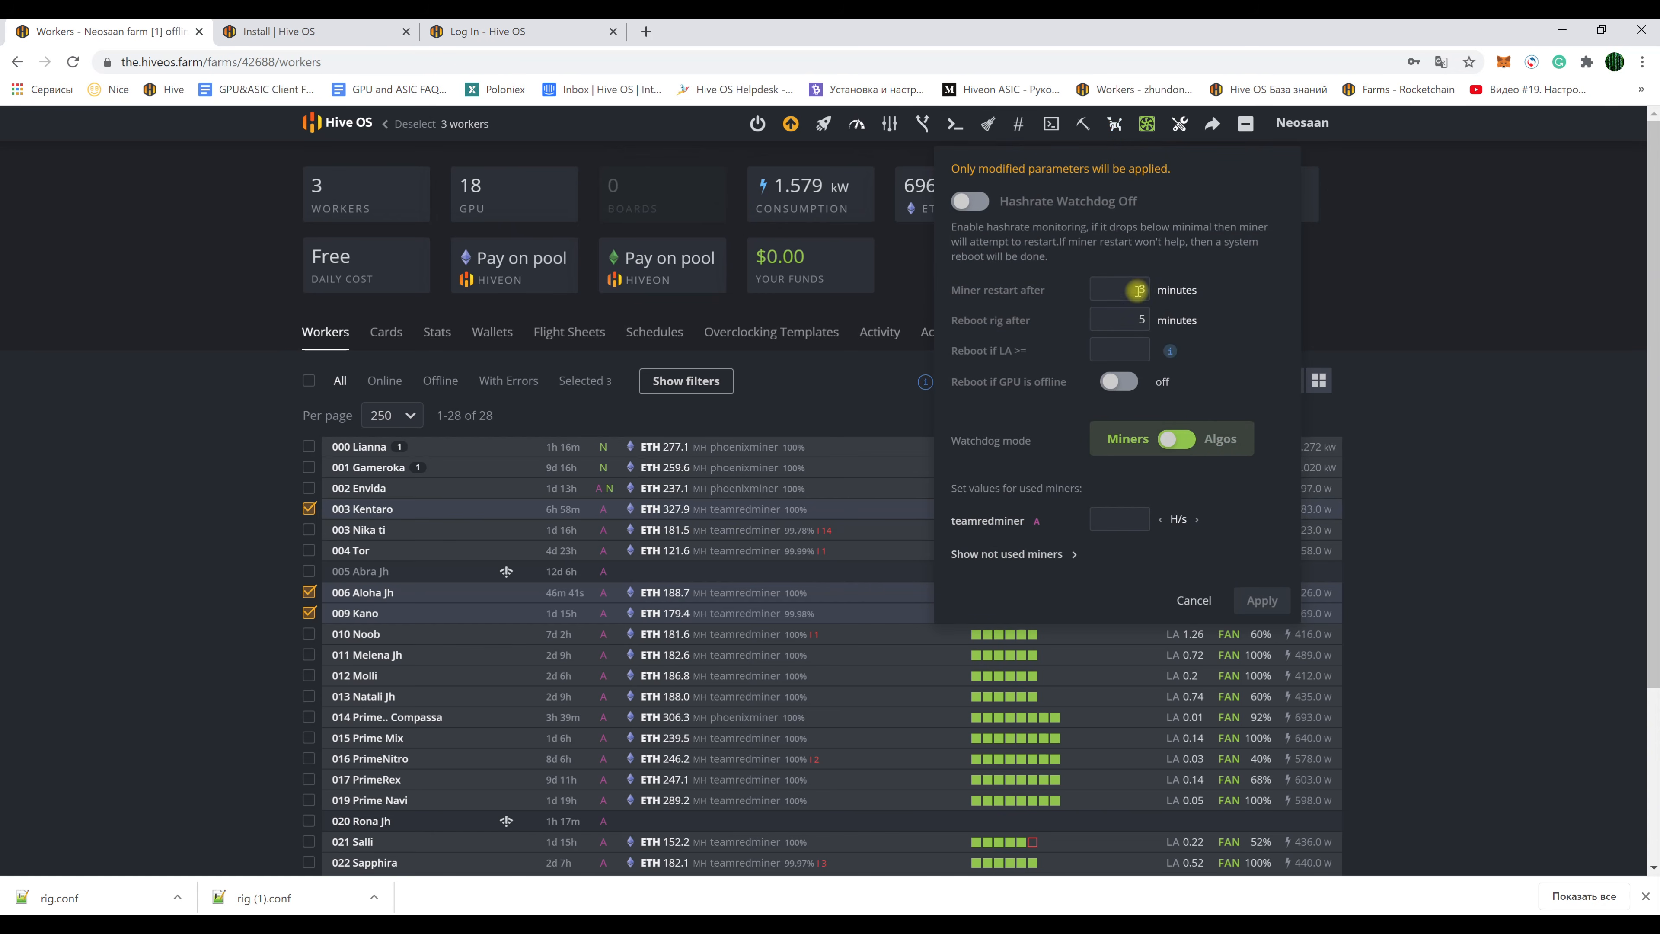
click(1449, 475)
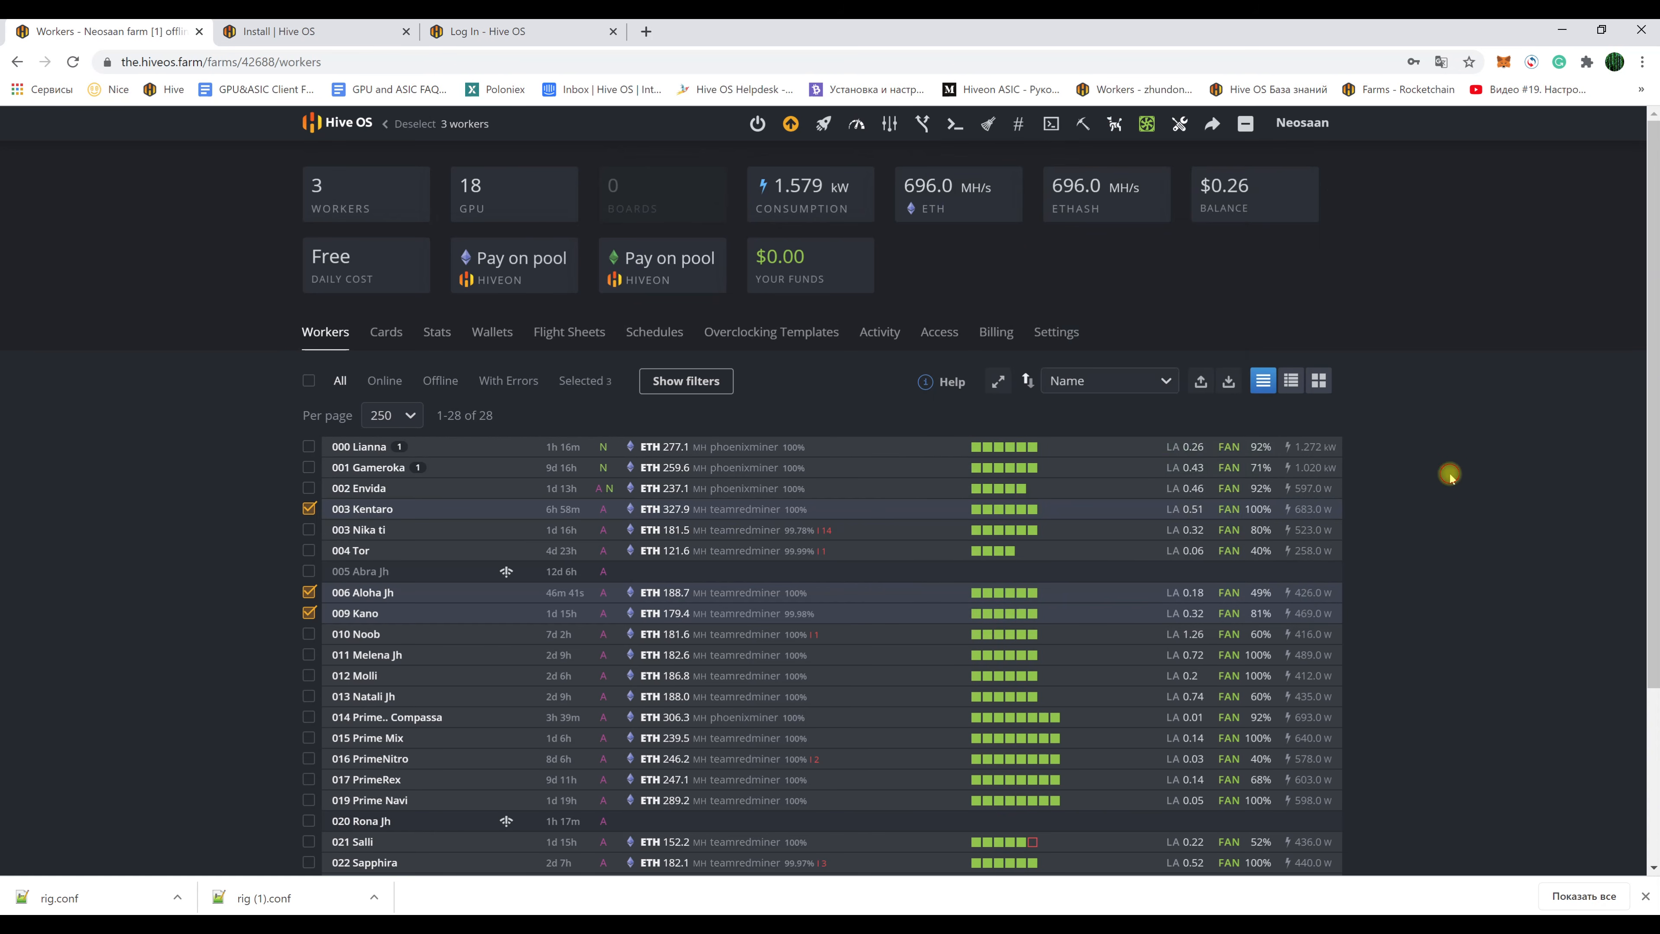
click(308, 592)
click(309, 613)
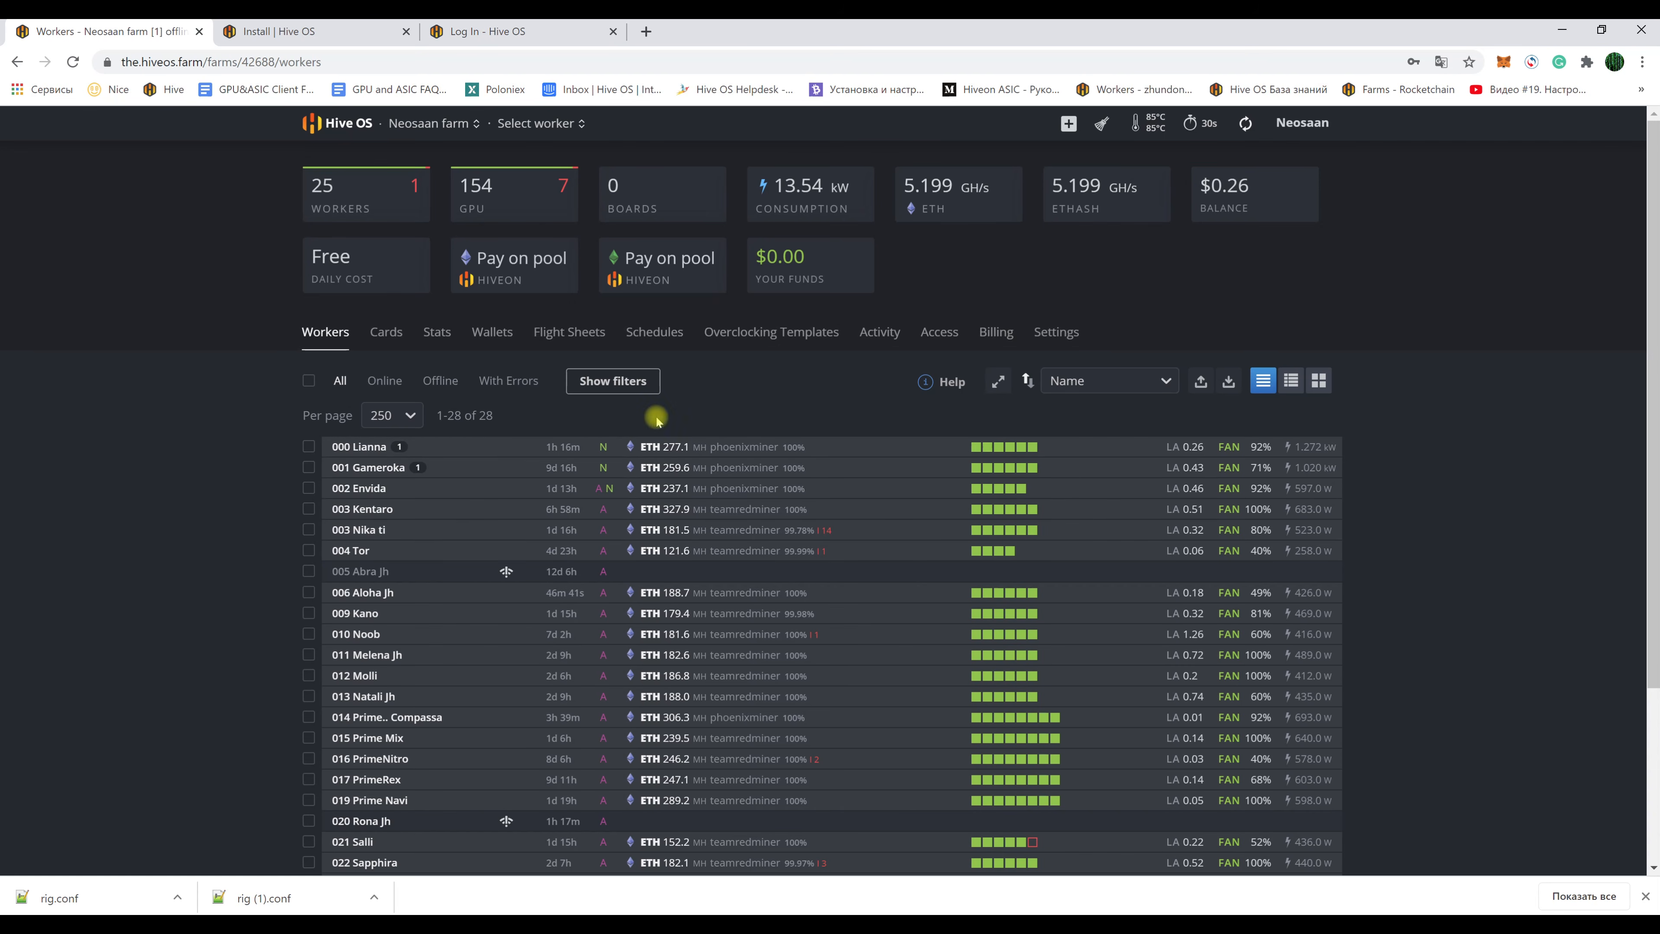
- Start a new schedule event for the farm and assign it the TeMrED ETH flight sheet
click(655, 333)
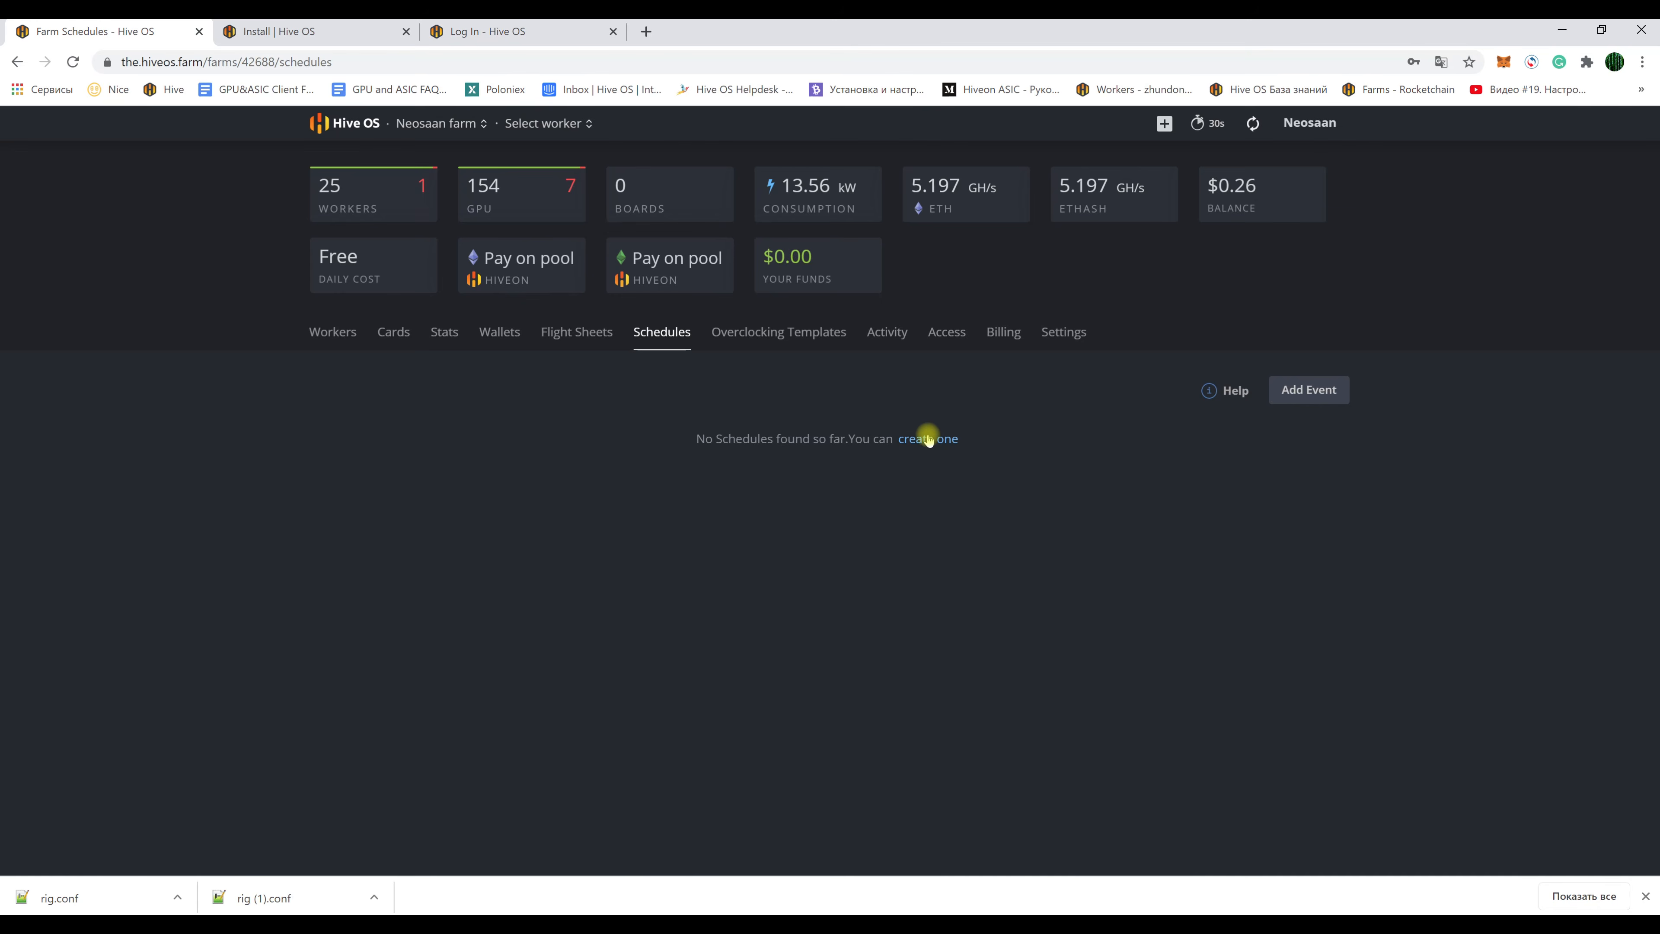
click(928, 439)
click(869, 365)
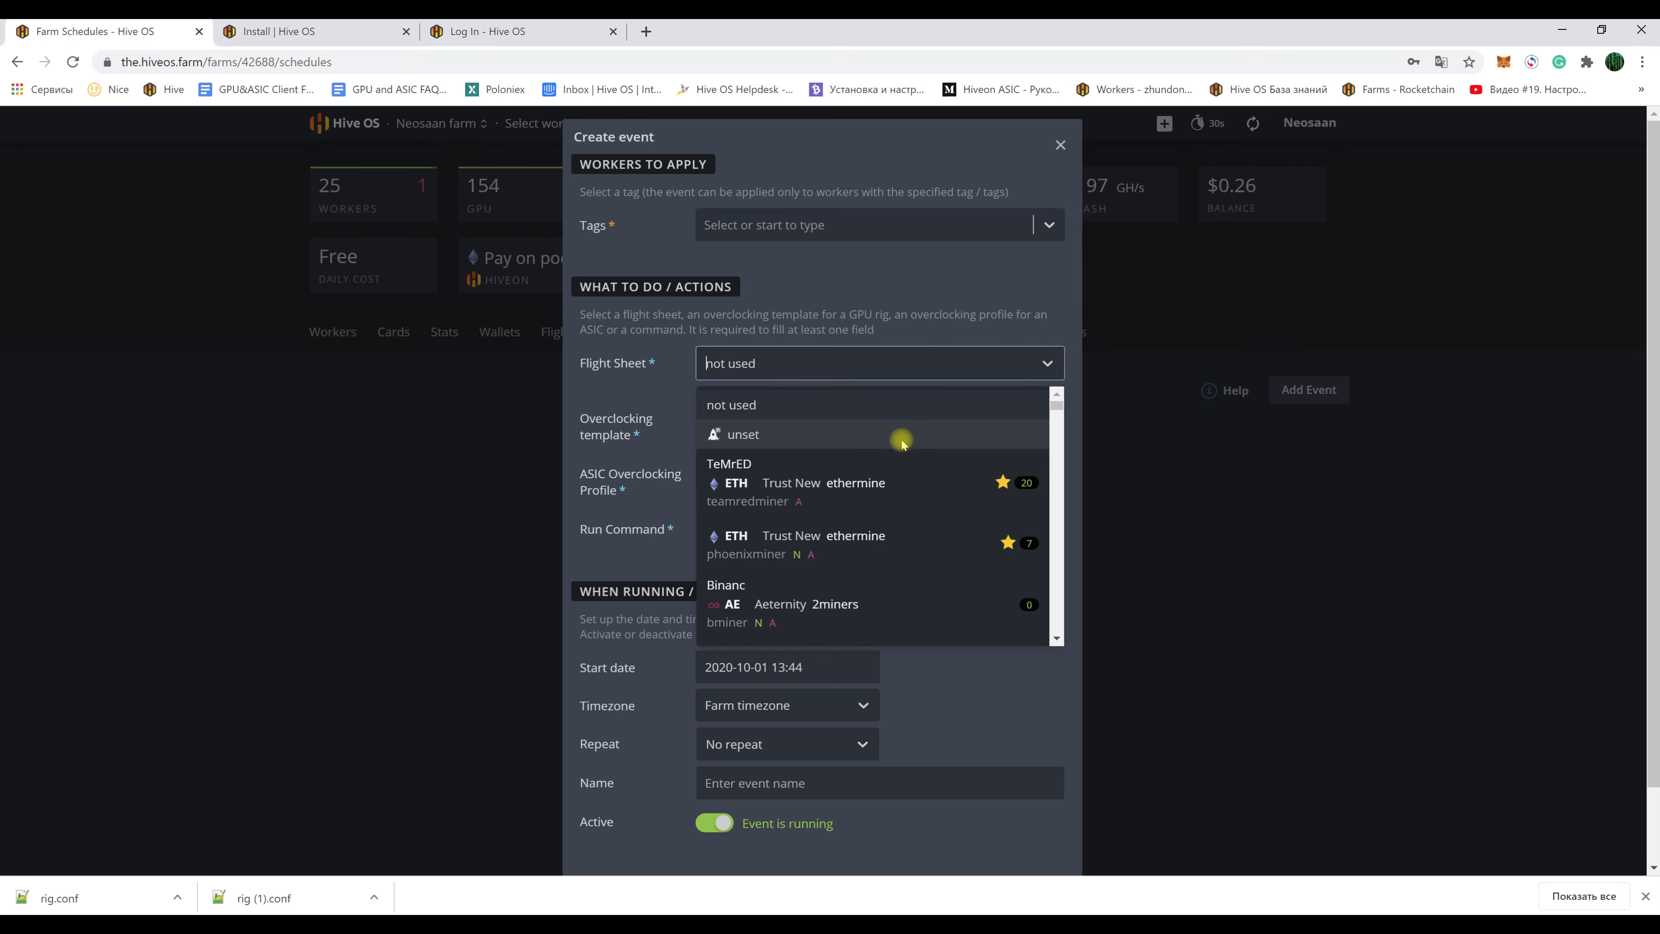
click(823, 481)
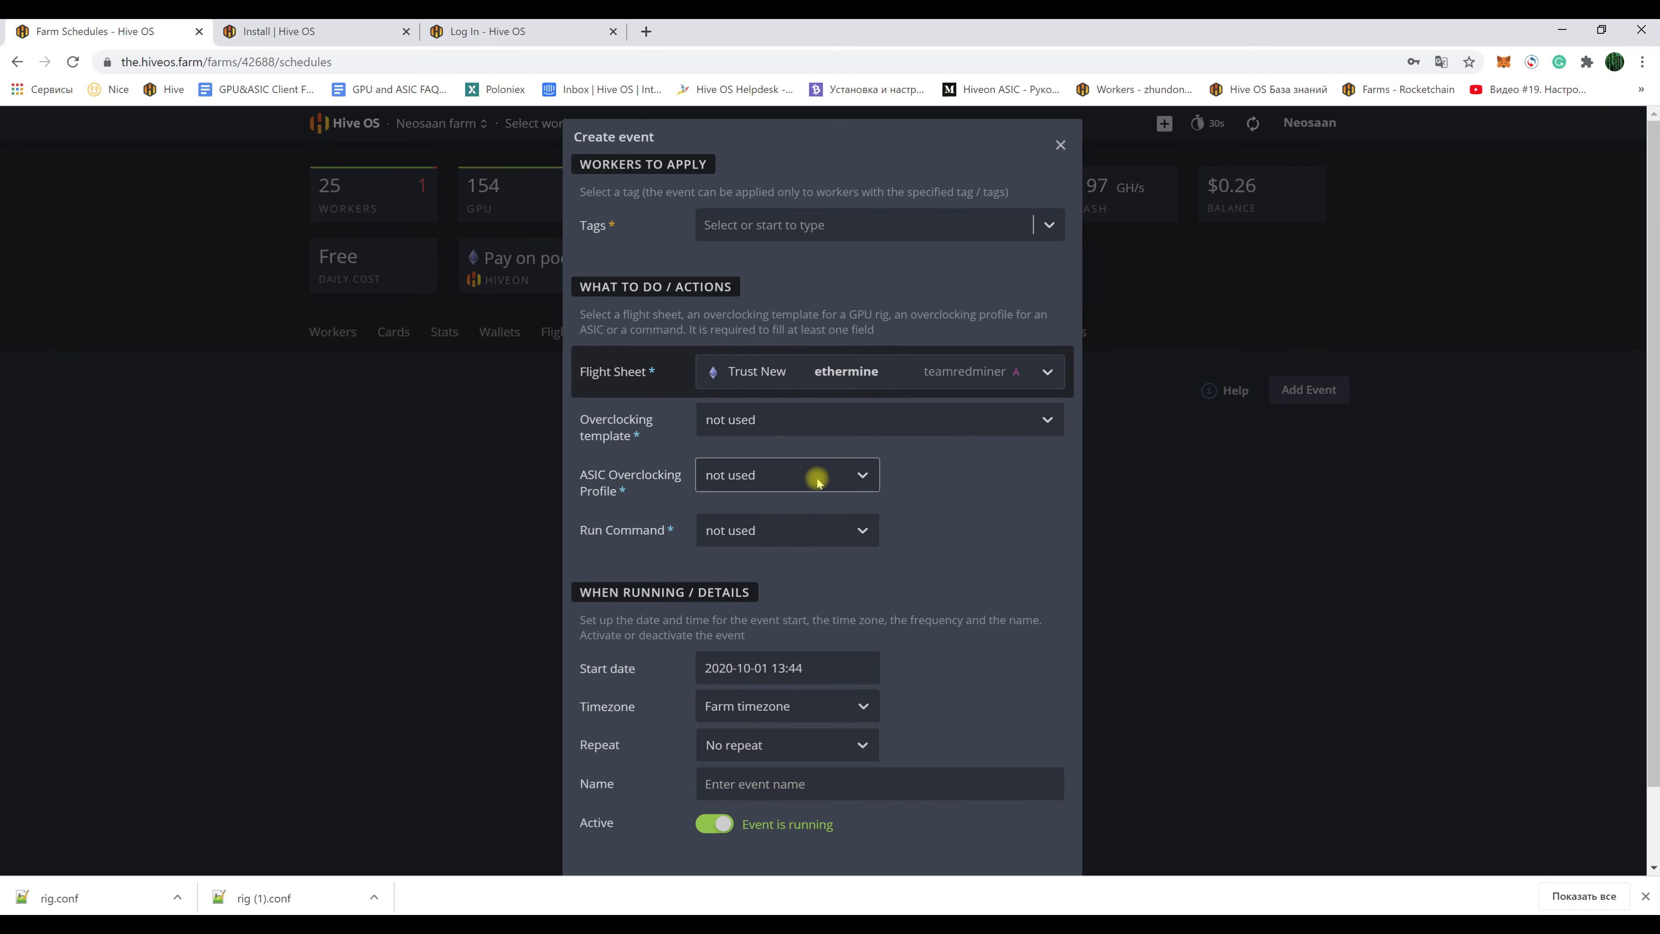
- Review the ASIC overclocking profile choices for the event without picking one
click(830, 478)
scroll(784, 578, down, 2)
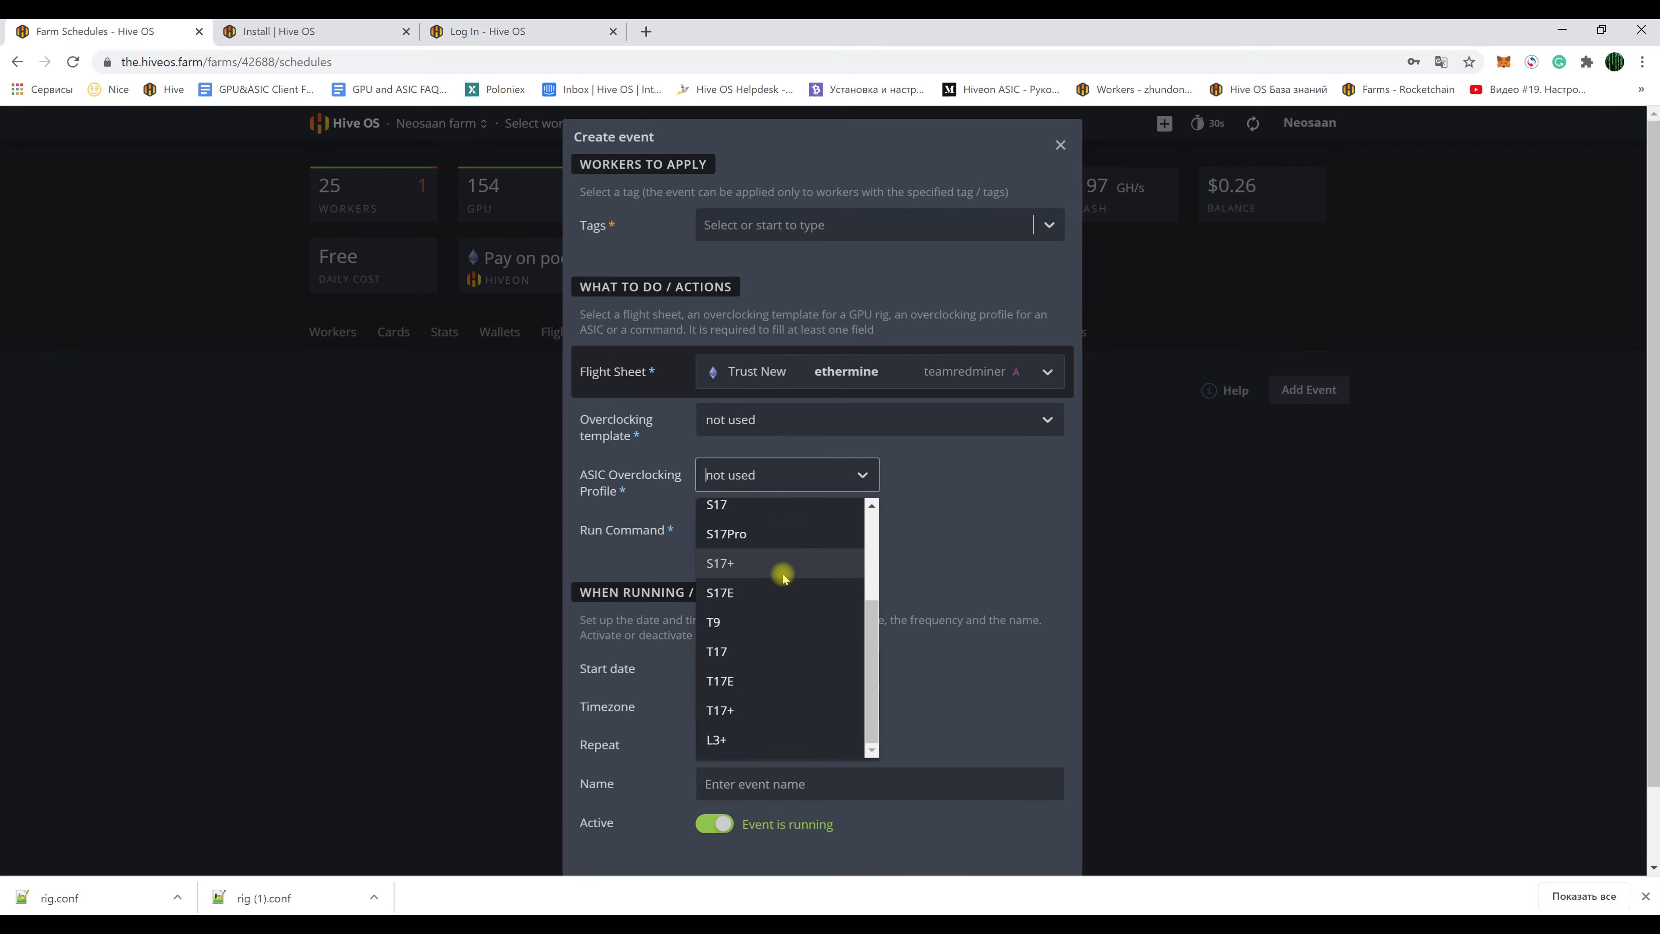
scroll(784, 577, up, 3)
click(965, 513)
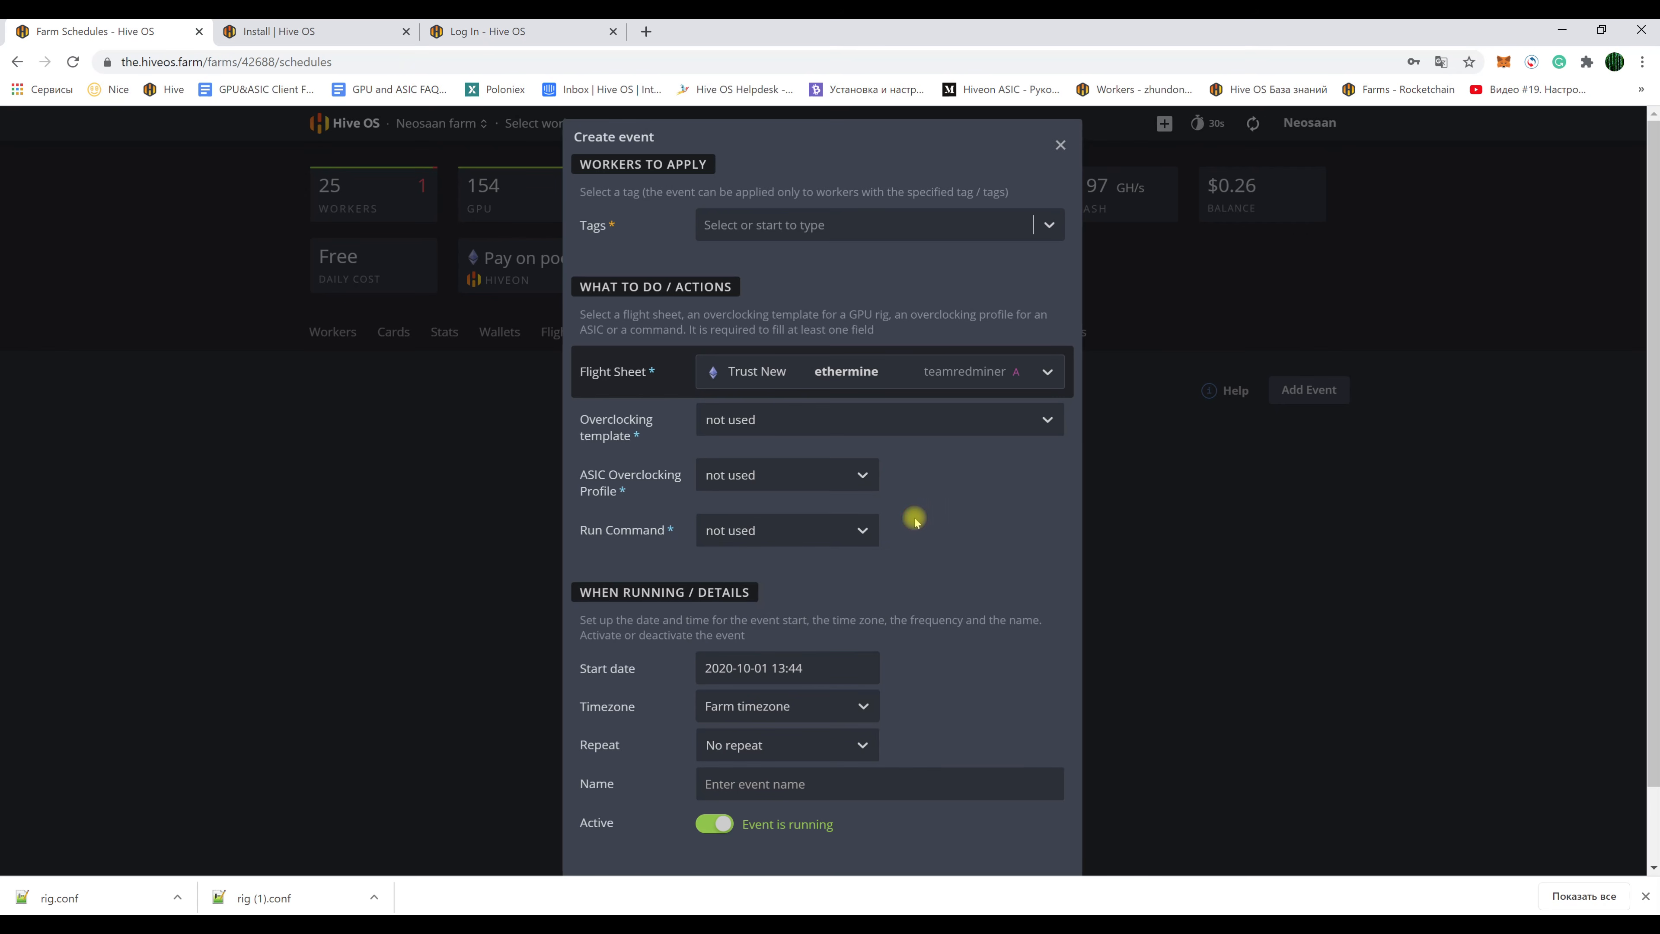
- Choose the Lira3 overclocking template for the scheduled event
click(844, 420)
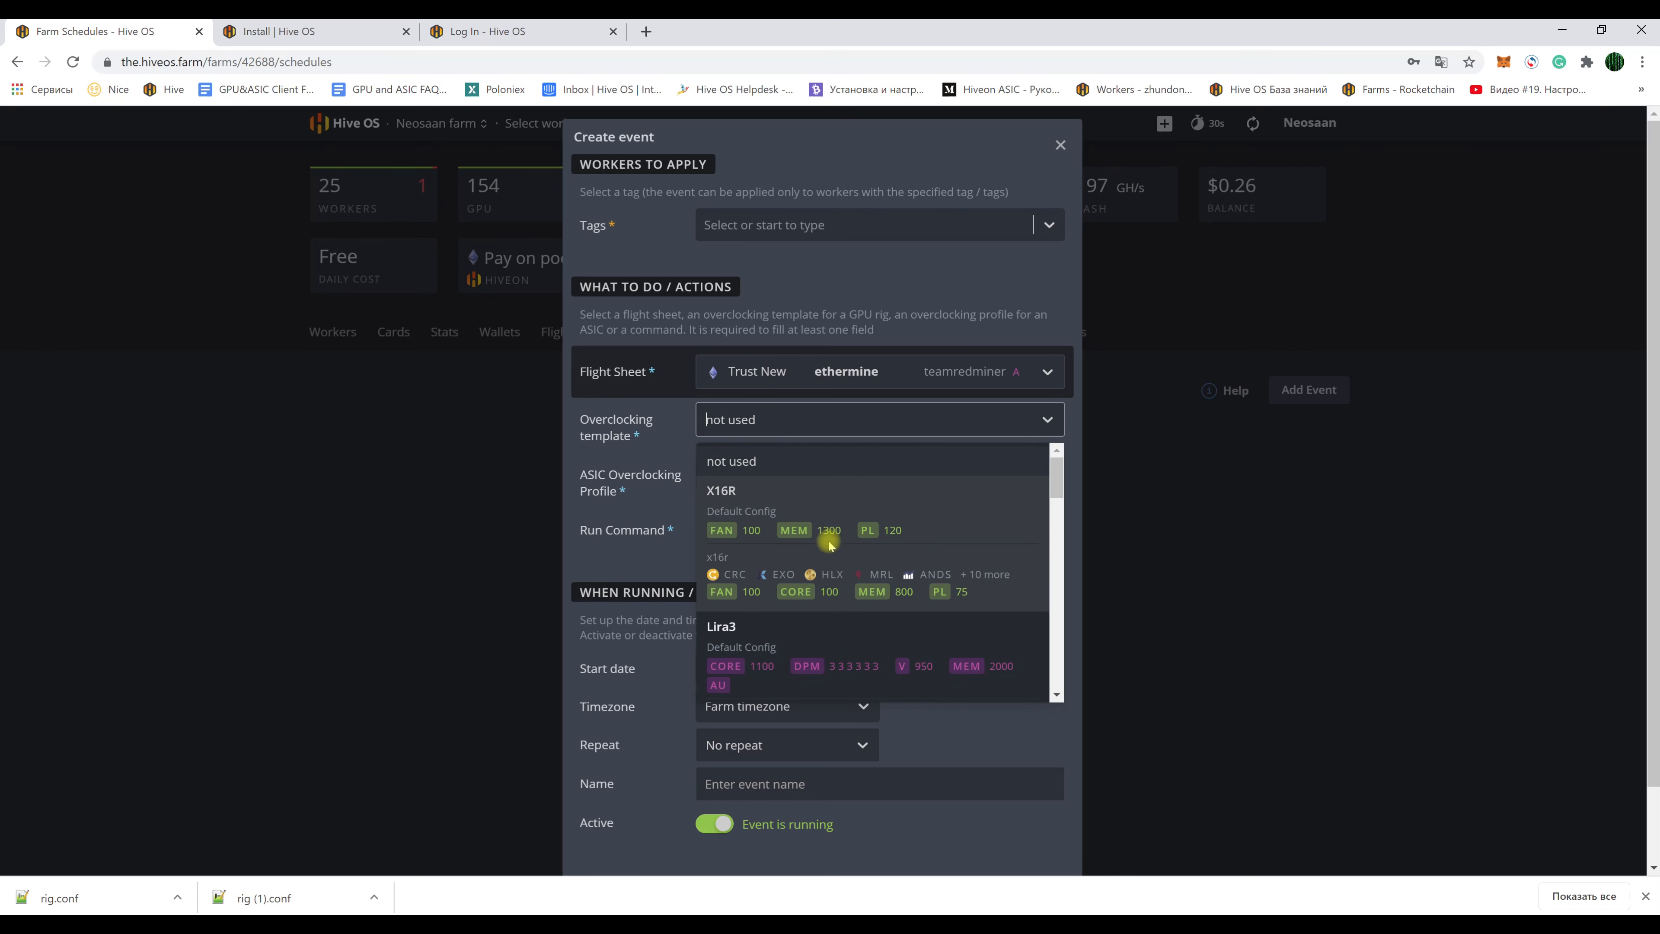
scroll(828, 544, down, 5)
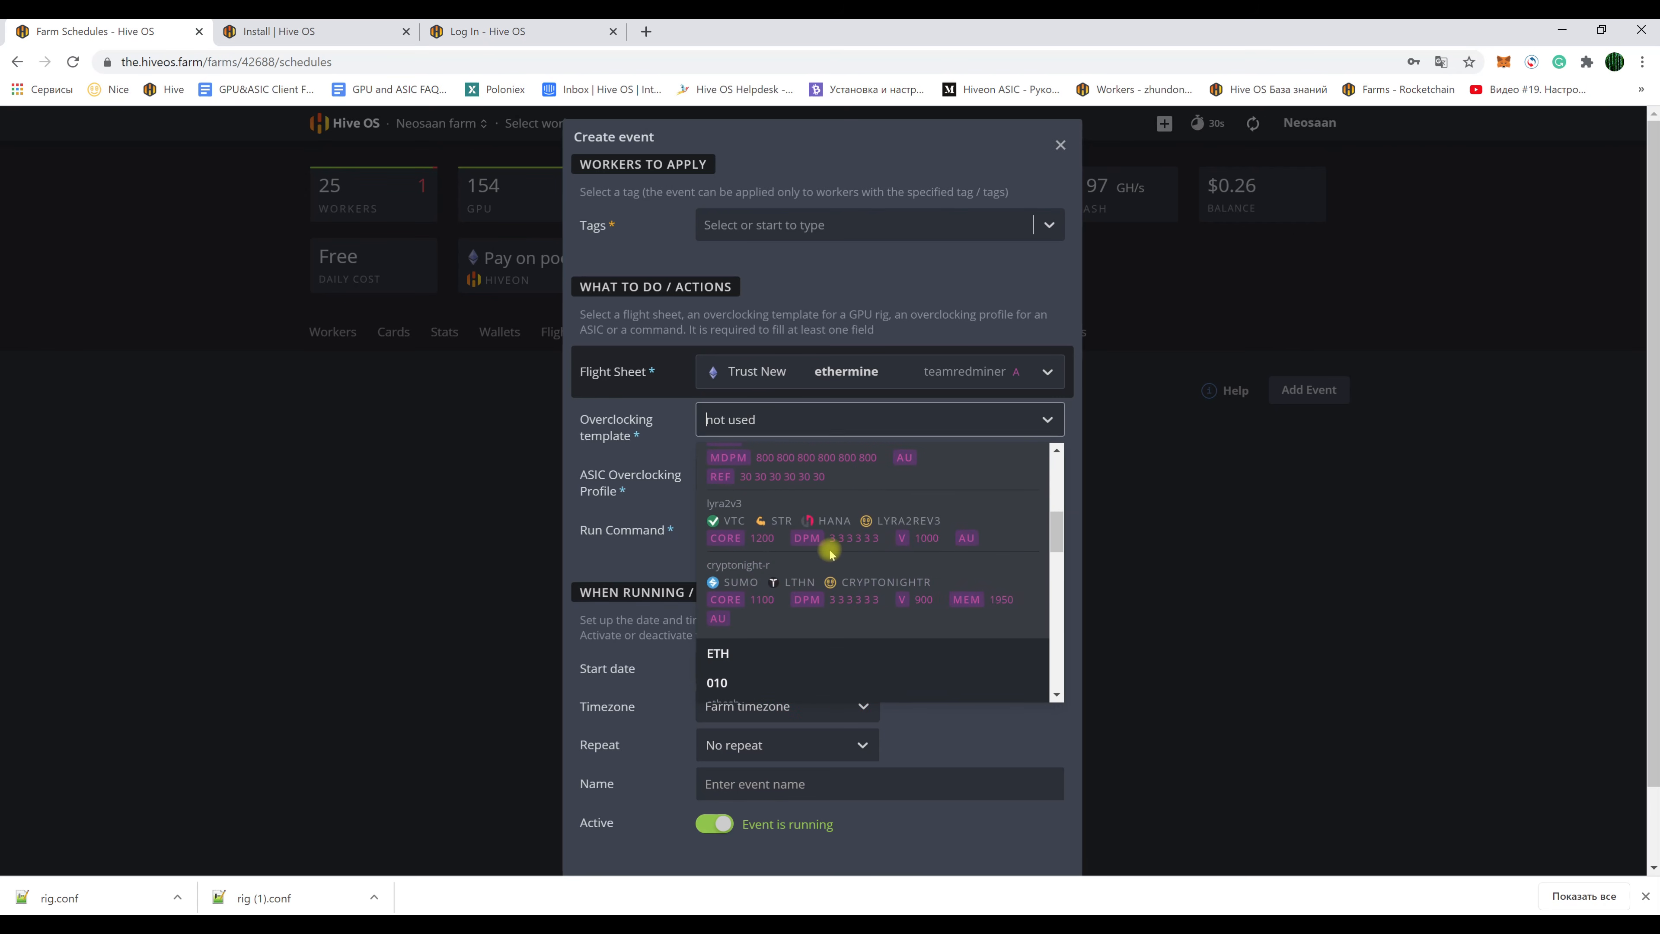
scroll(830, 551, up, 3)
click(830, 549)
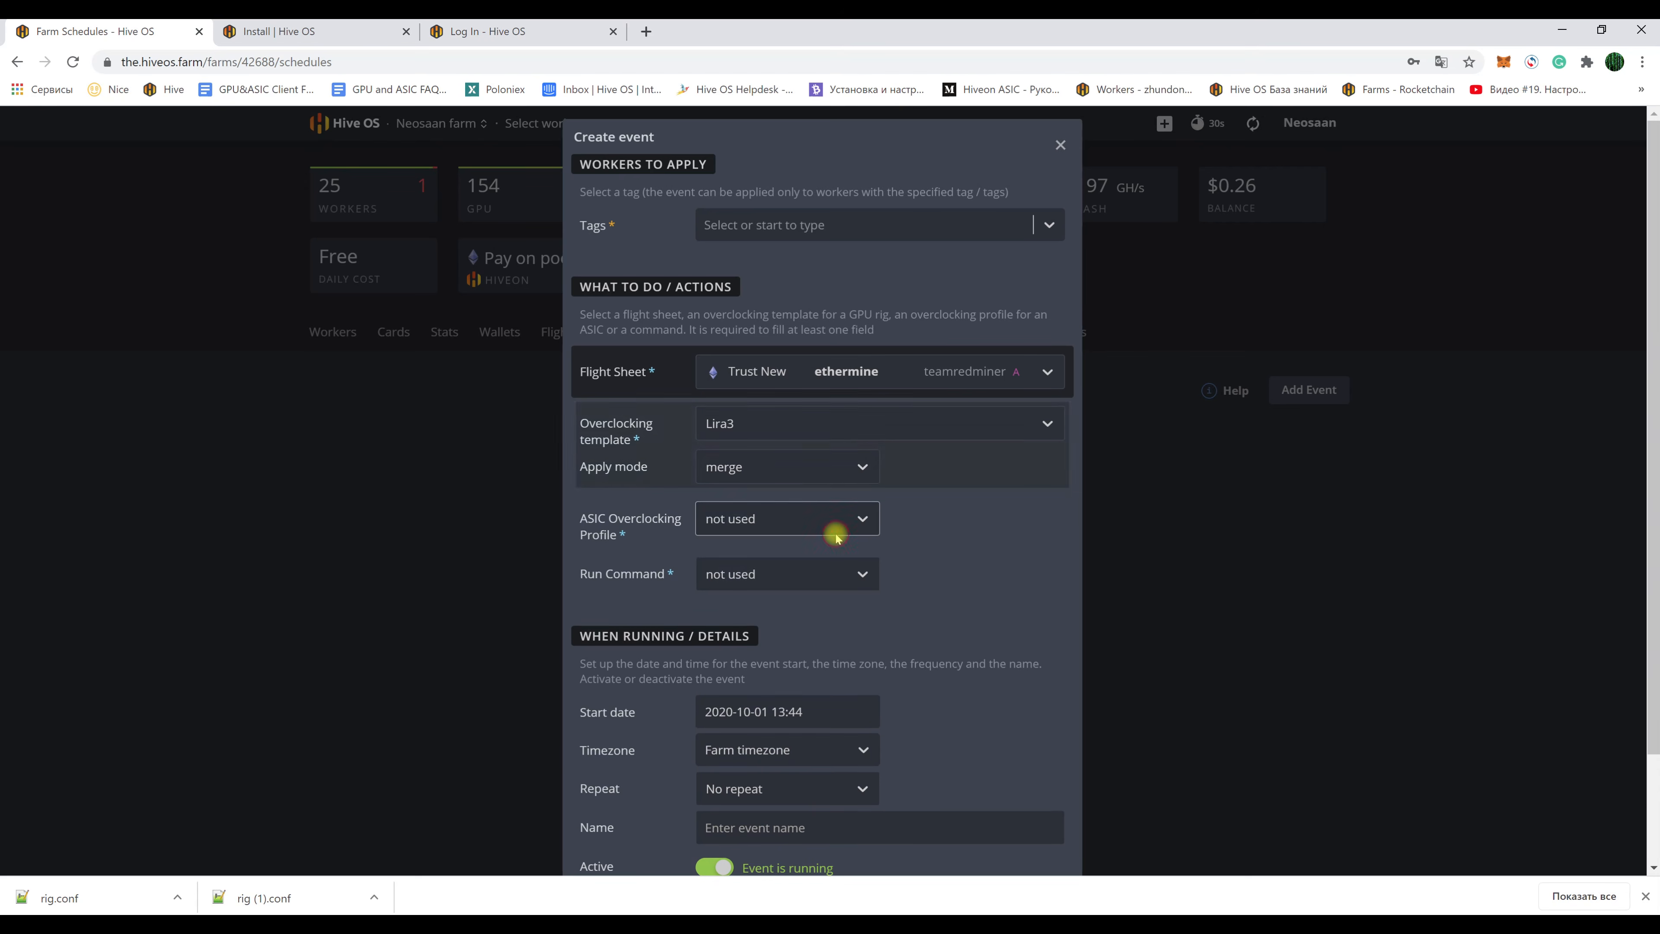
scroll(947, 654, down, 2)
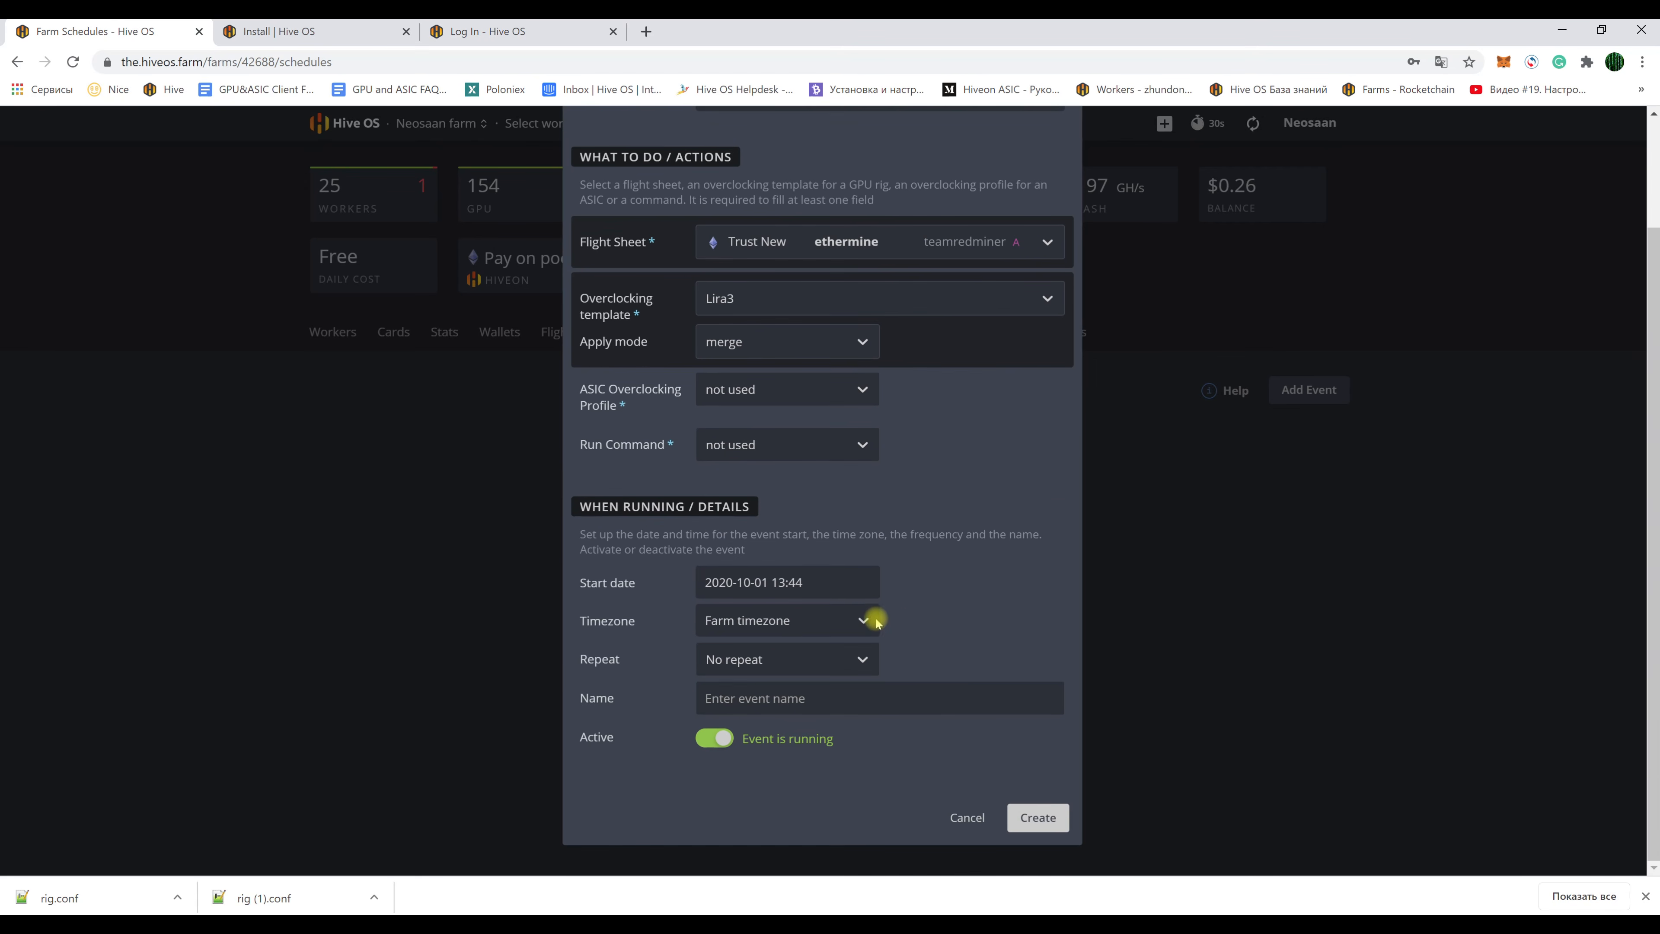
- Review the commands the event can run without picking one, and cancel the event's creation
click(828, 440)
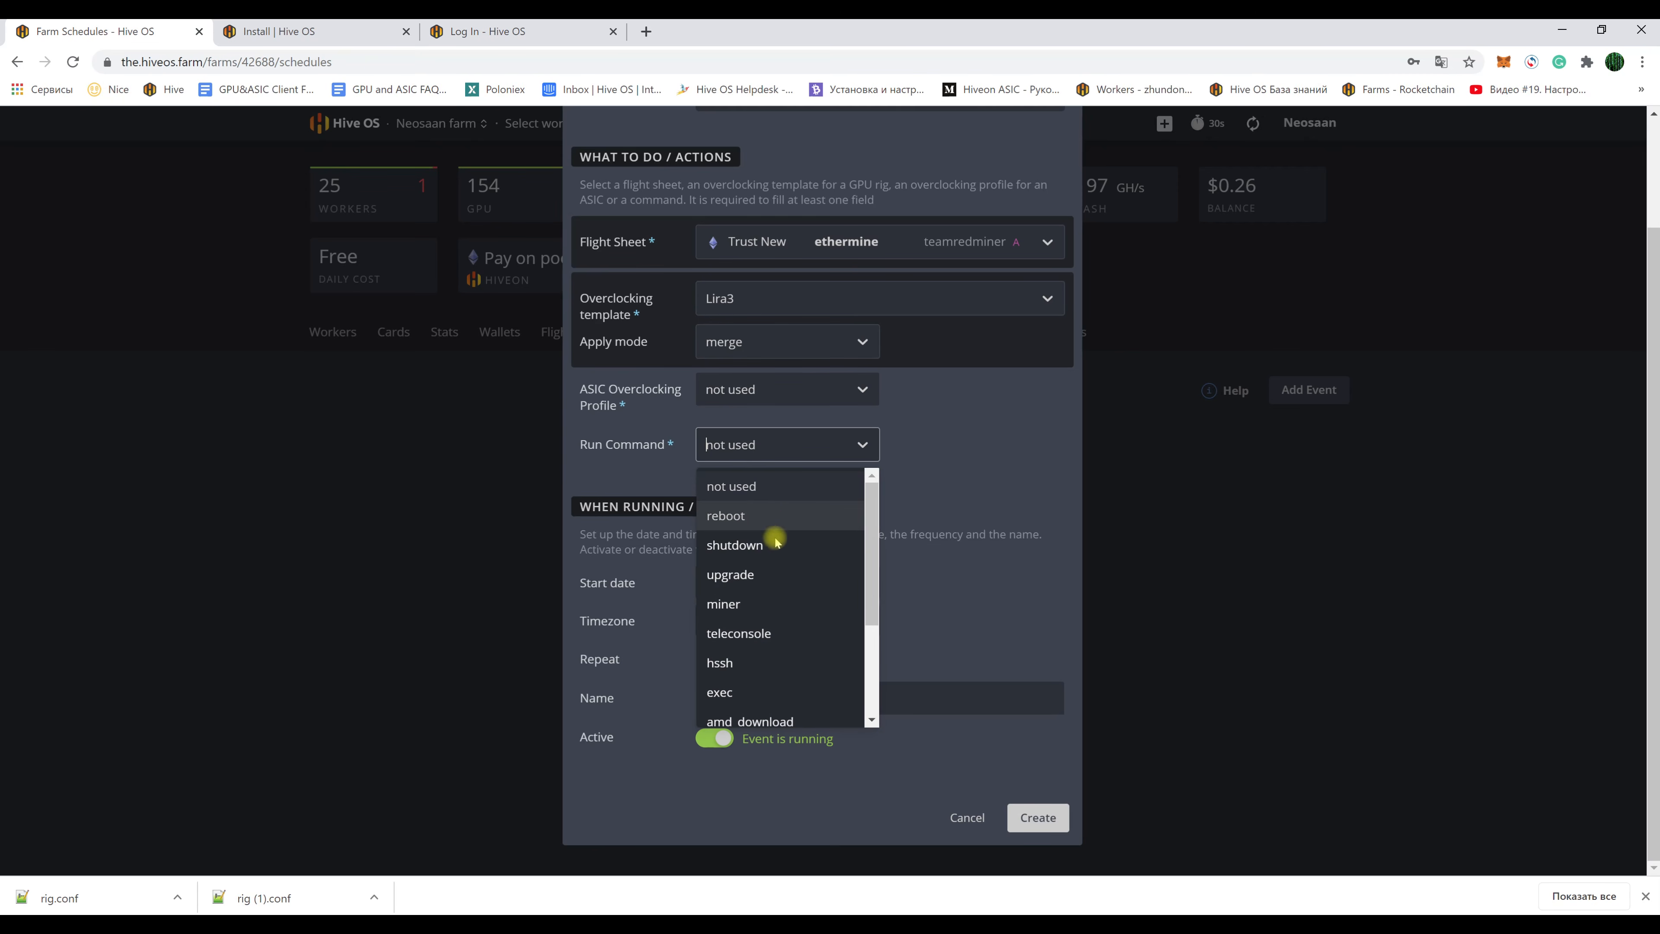
scroll(764, 647, down, 2)
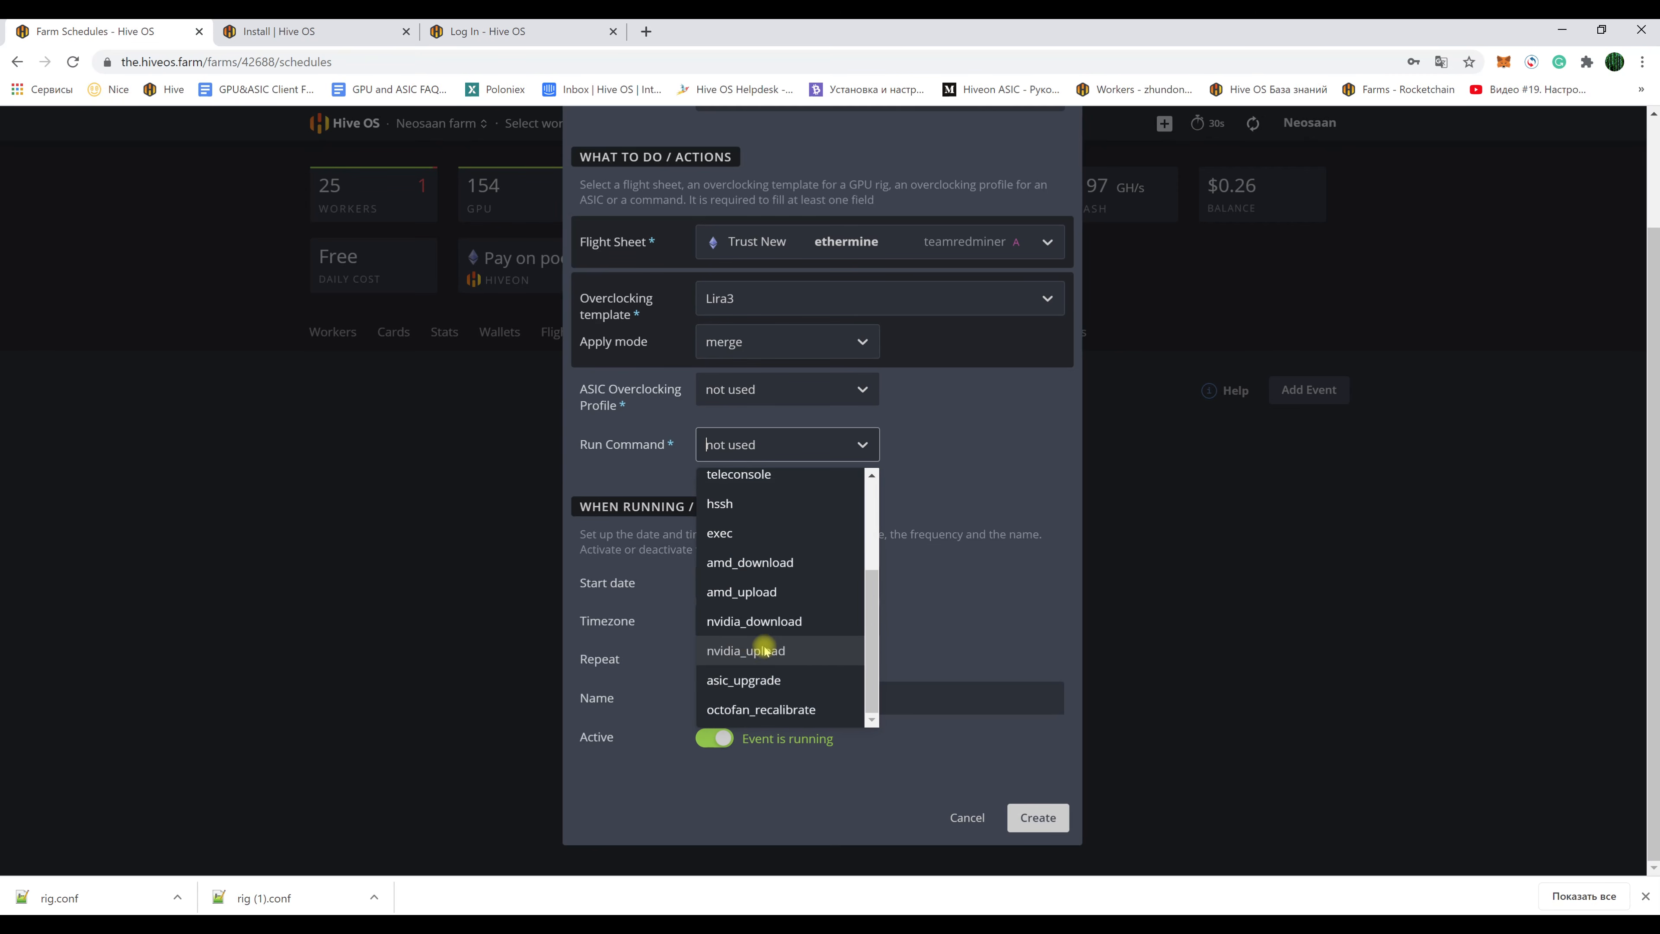
click(1188, 563)
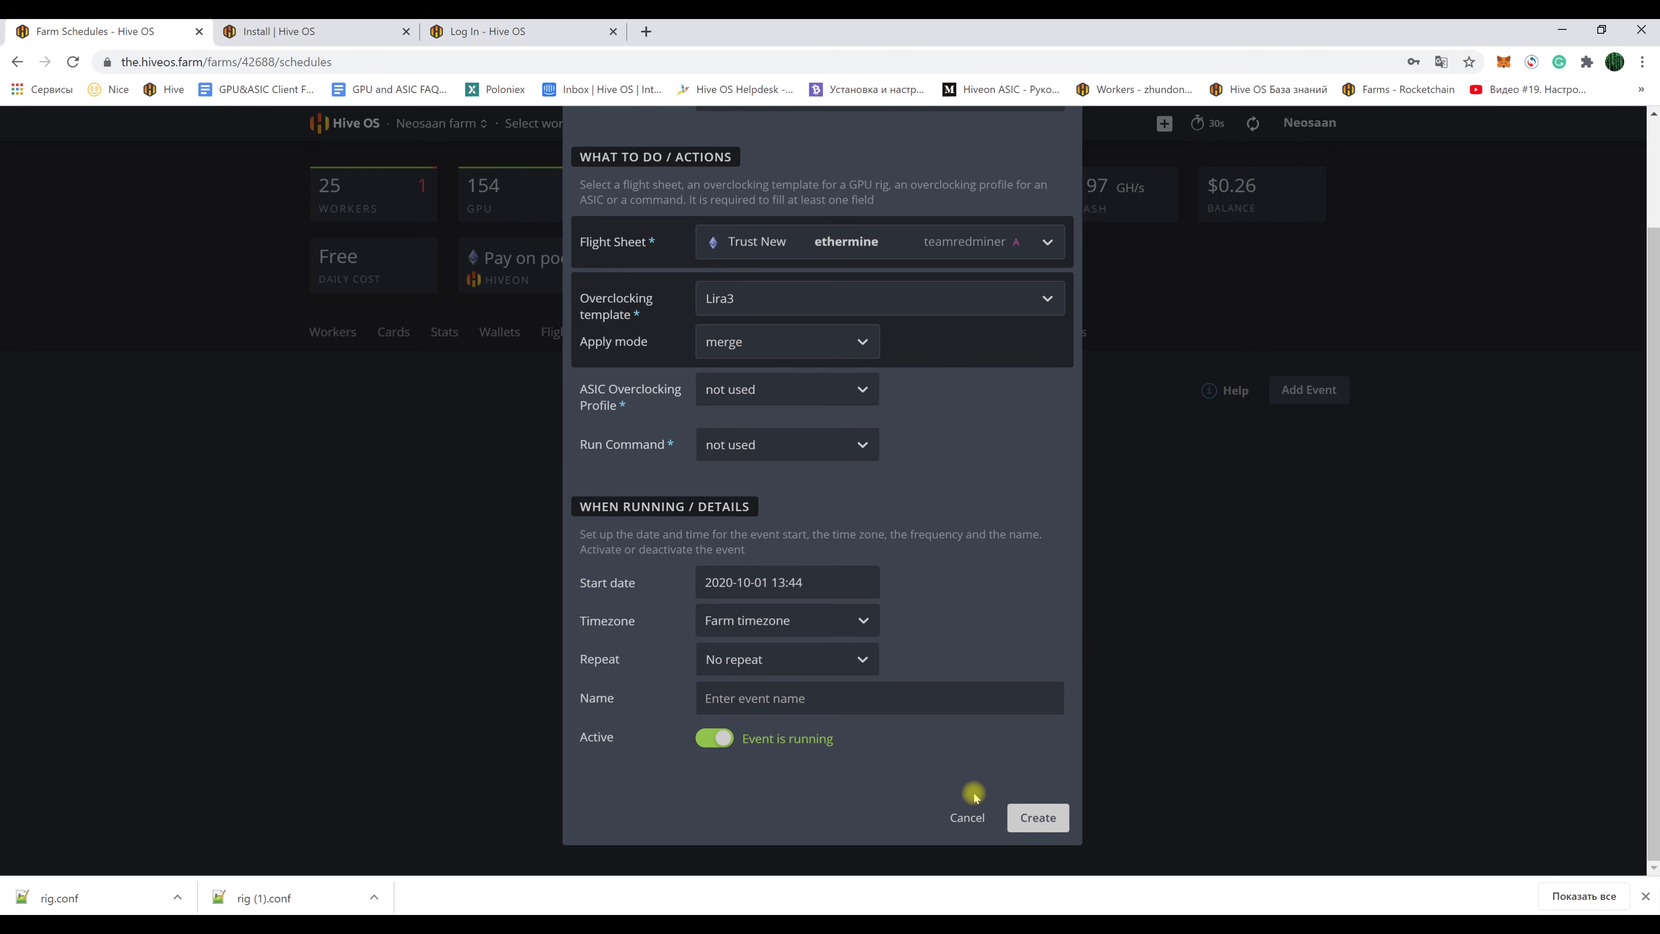
click(969, 812)
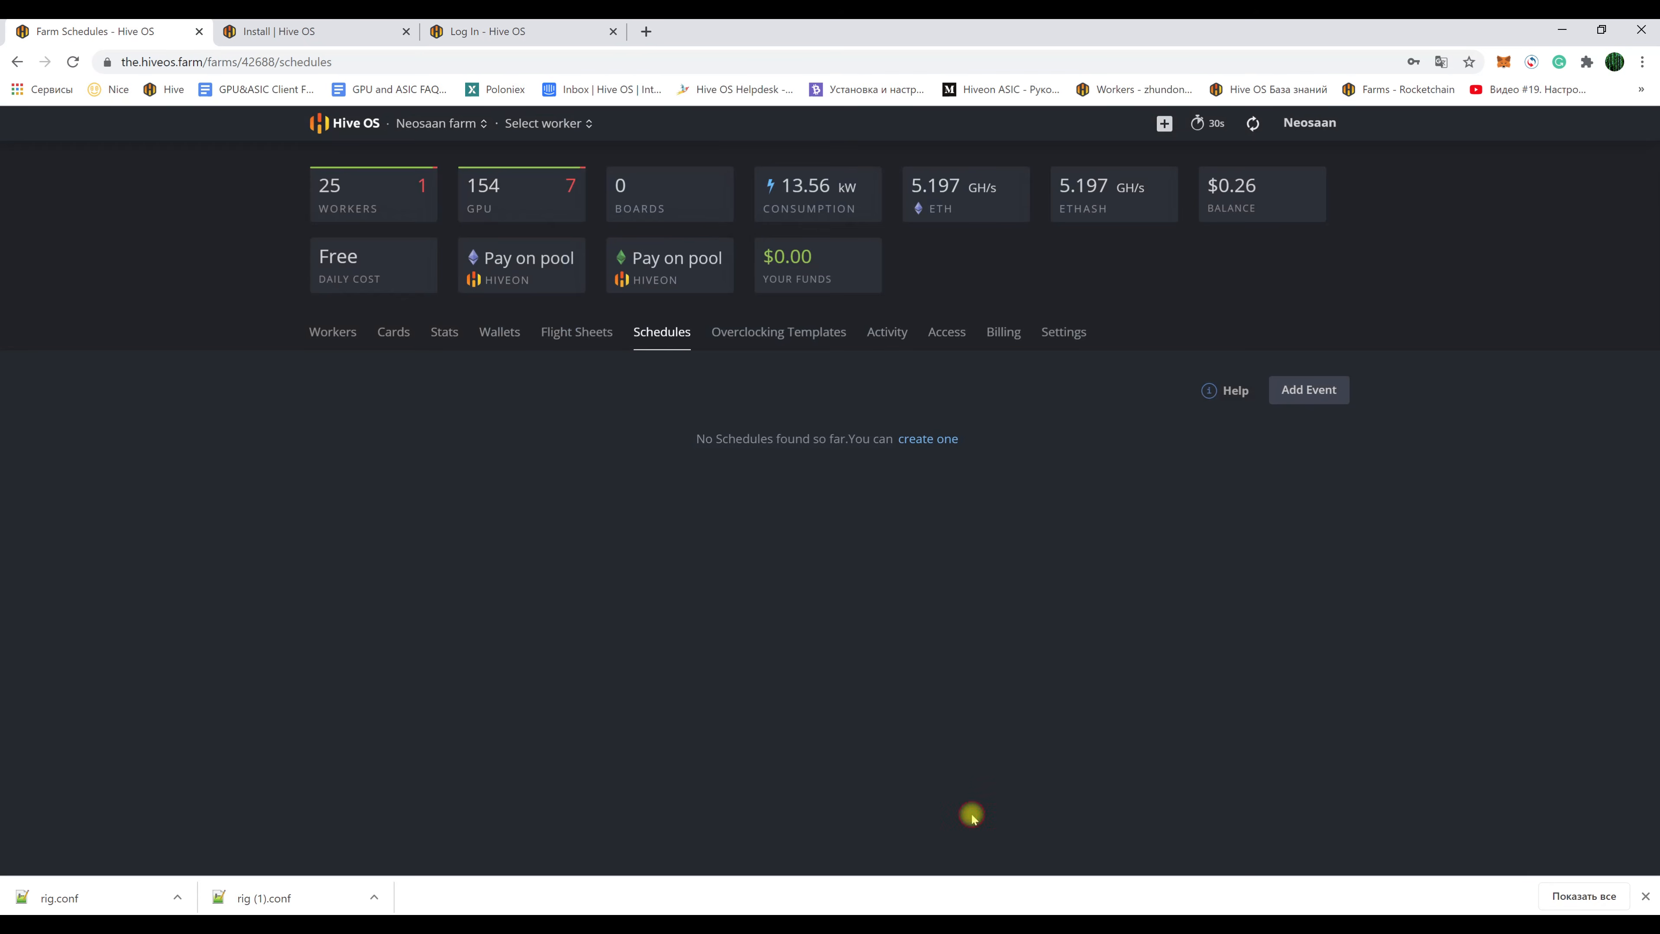
- View the farm's worker list and the overview of all farms, and reopen Neosaan farm
click(334, 334)
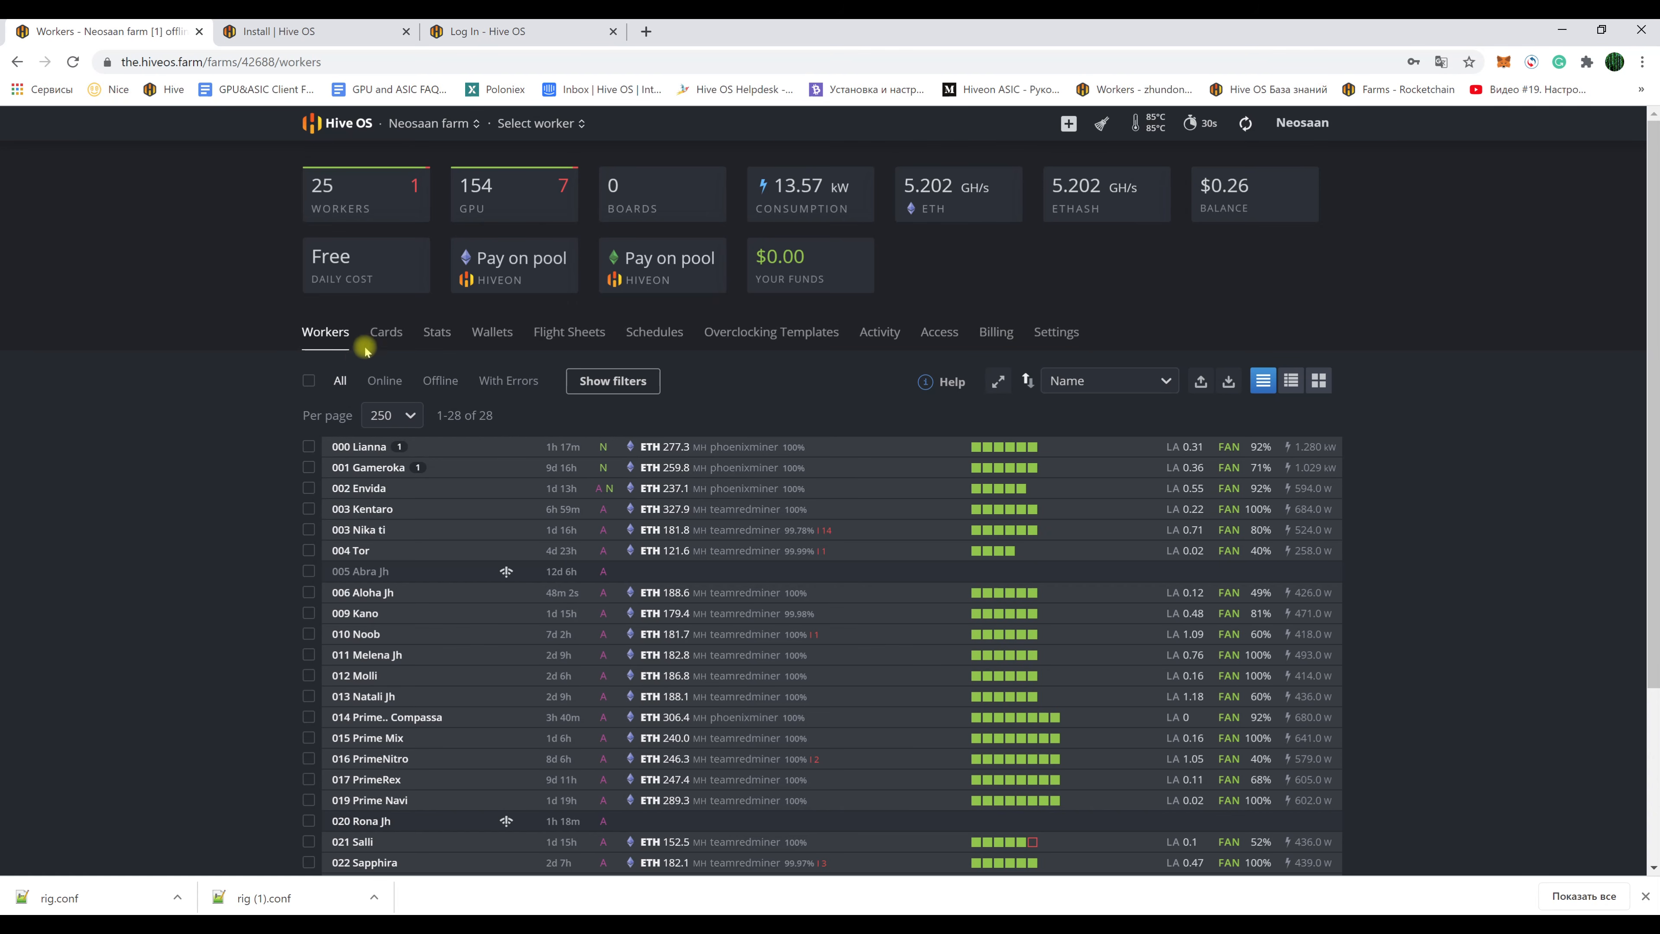
click(423, 127)
click(359, 124)
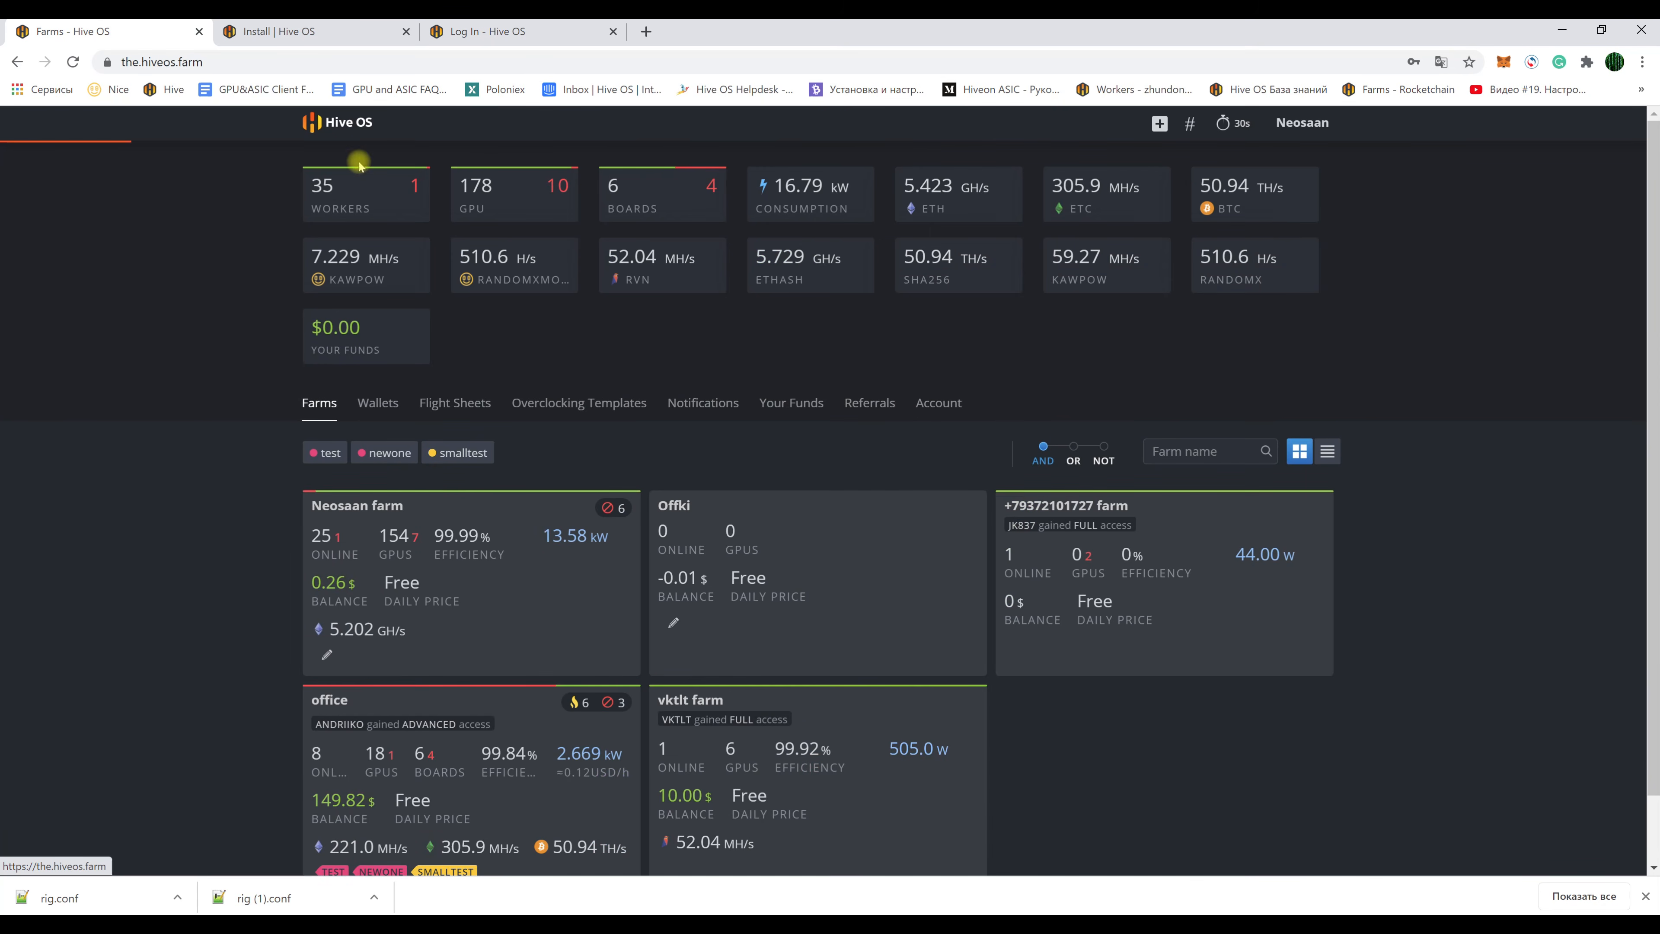
click(382, 508)
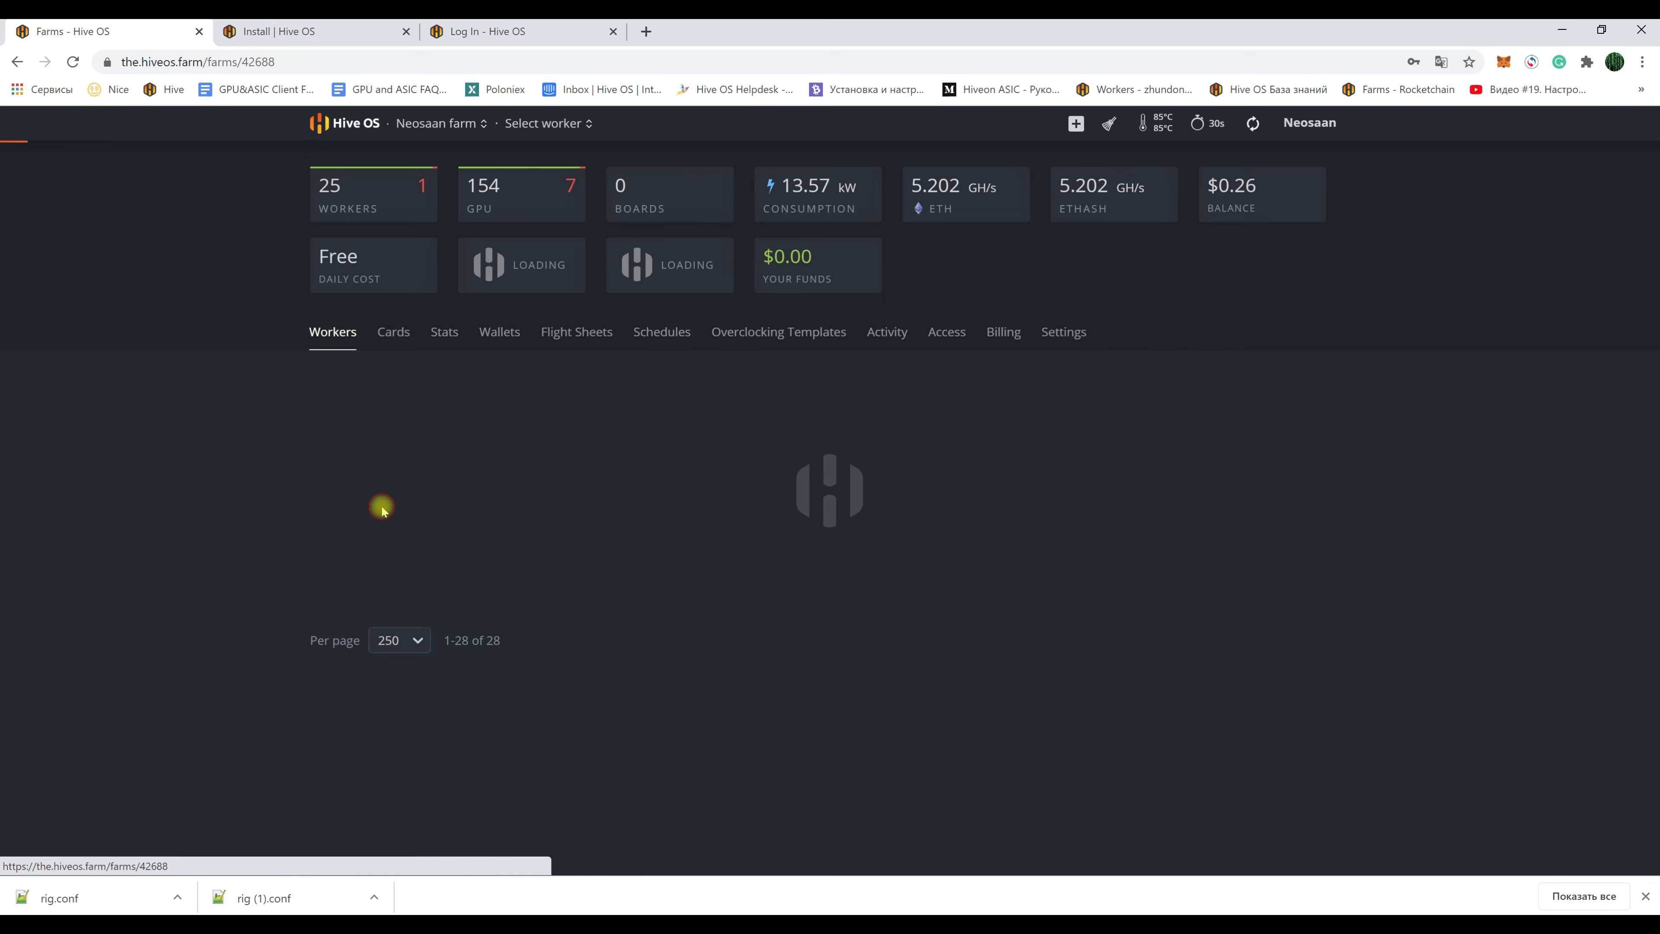
- Start trusting a user on the farm, entering part of the login and choosing the Advanced access level
click(939, 332)
click(908, 429)
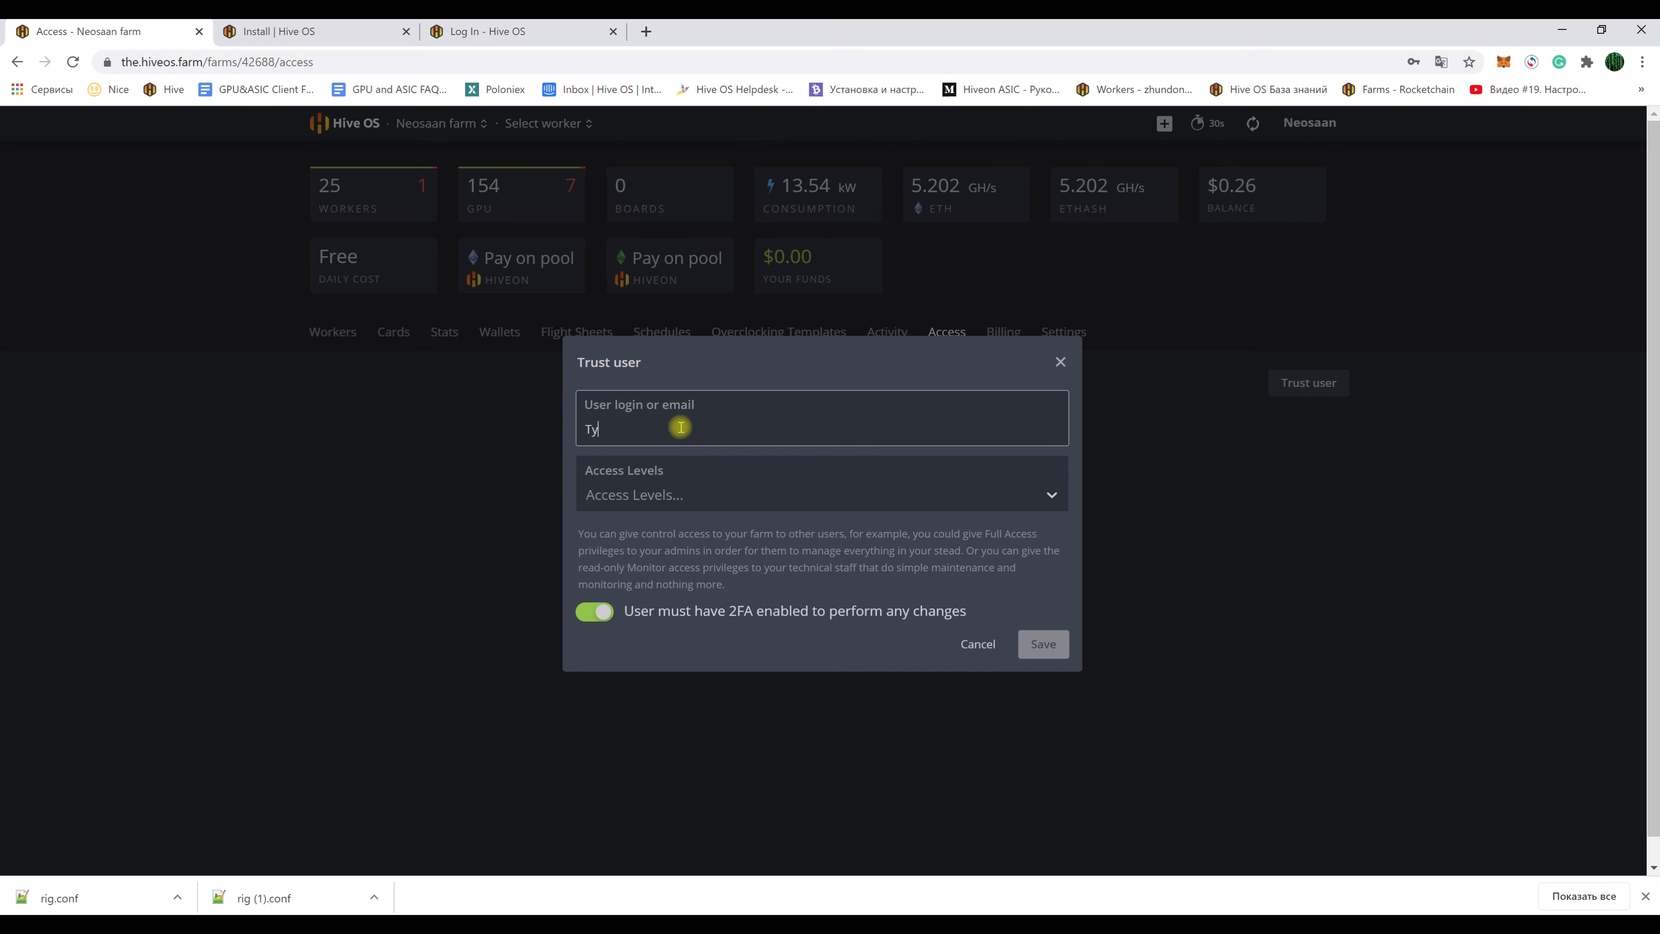
text(Тущ)
key(BackSpace)
text(Neo)
click(693, 494)
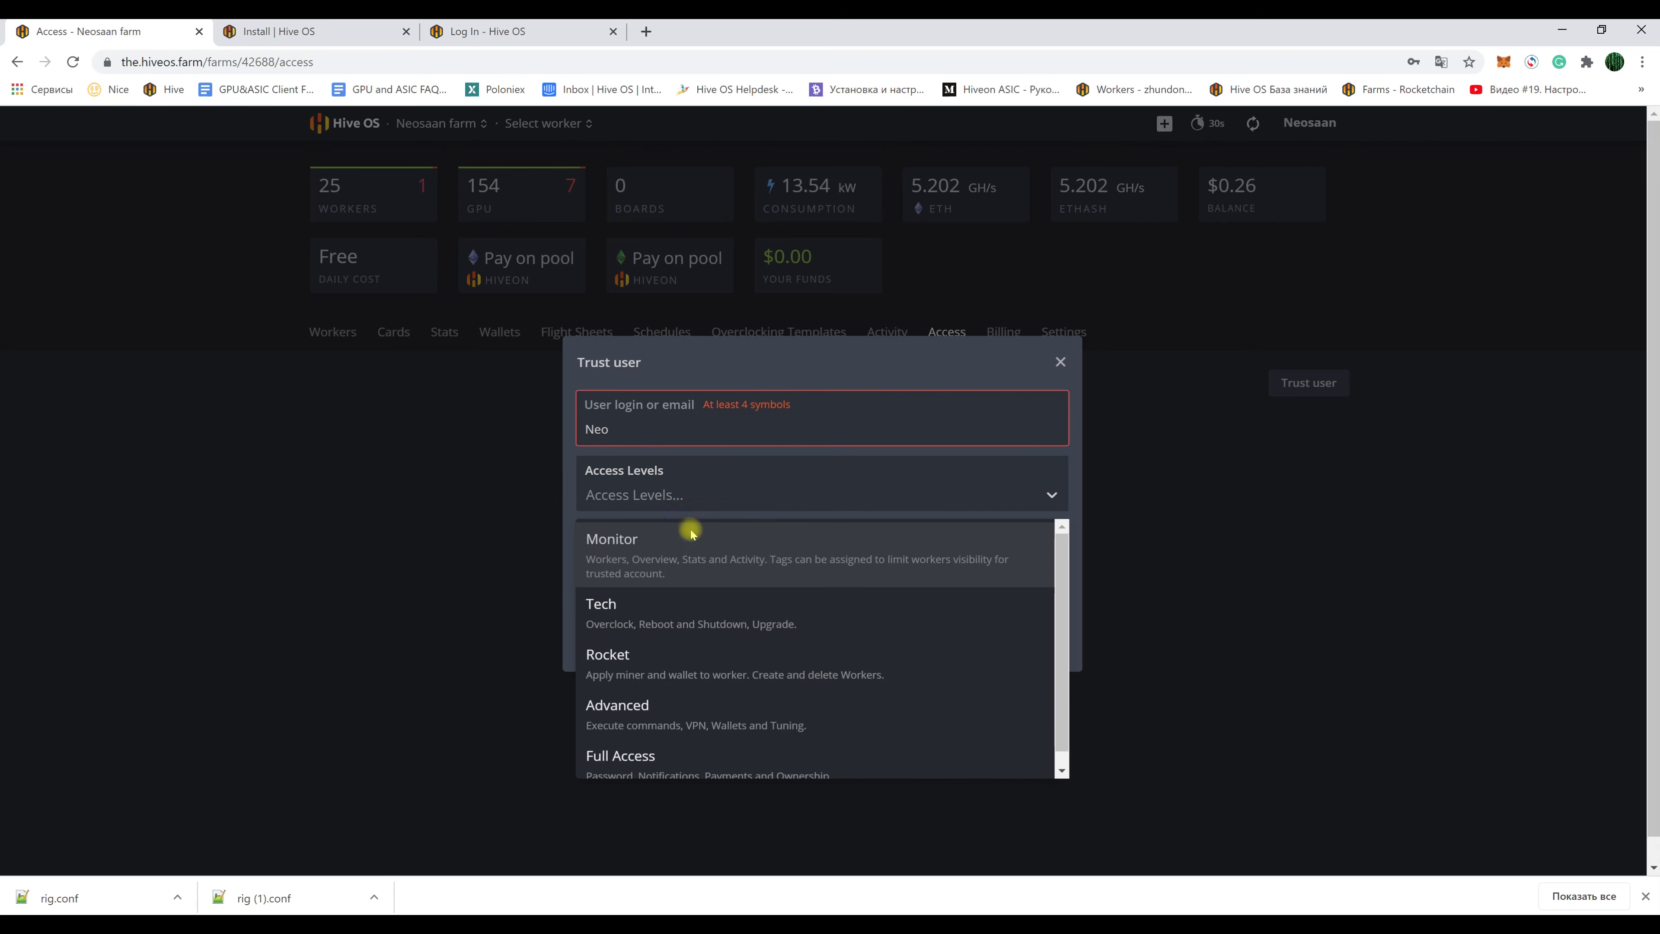
click(672, 687)
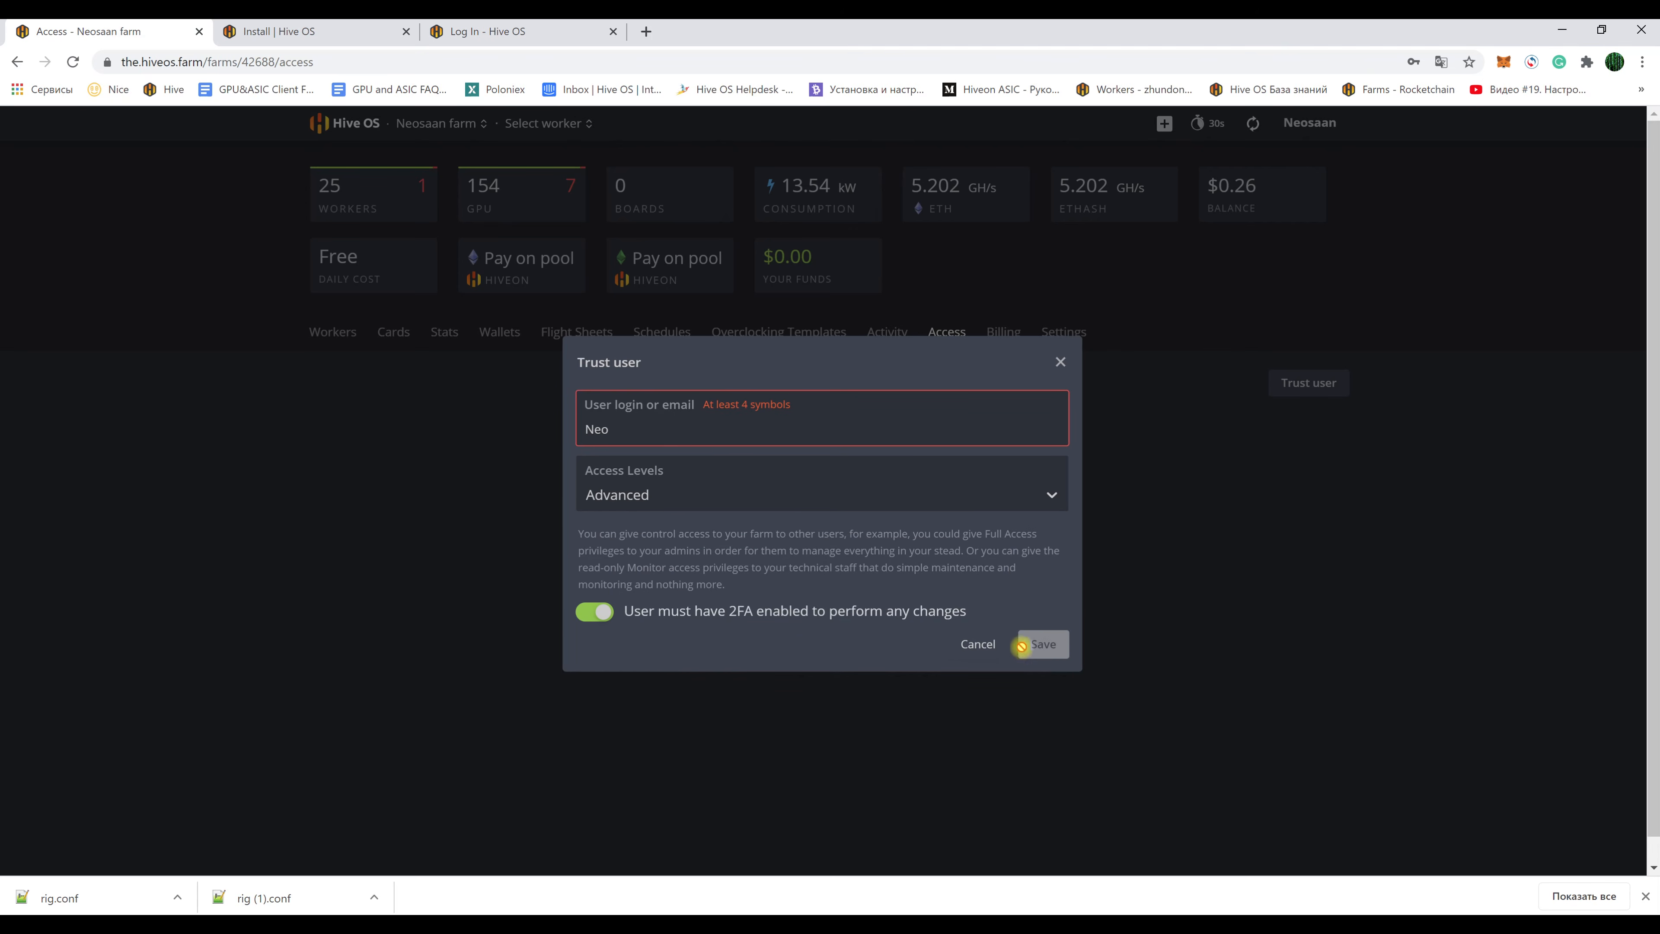
- Try to save the trusted user with the full account login, and close the form
click(647, 423)
text(Neosaan)
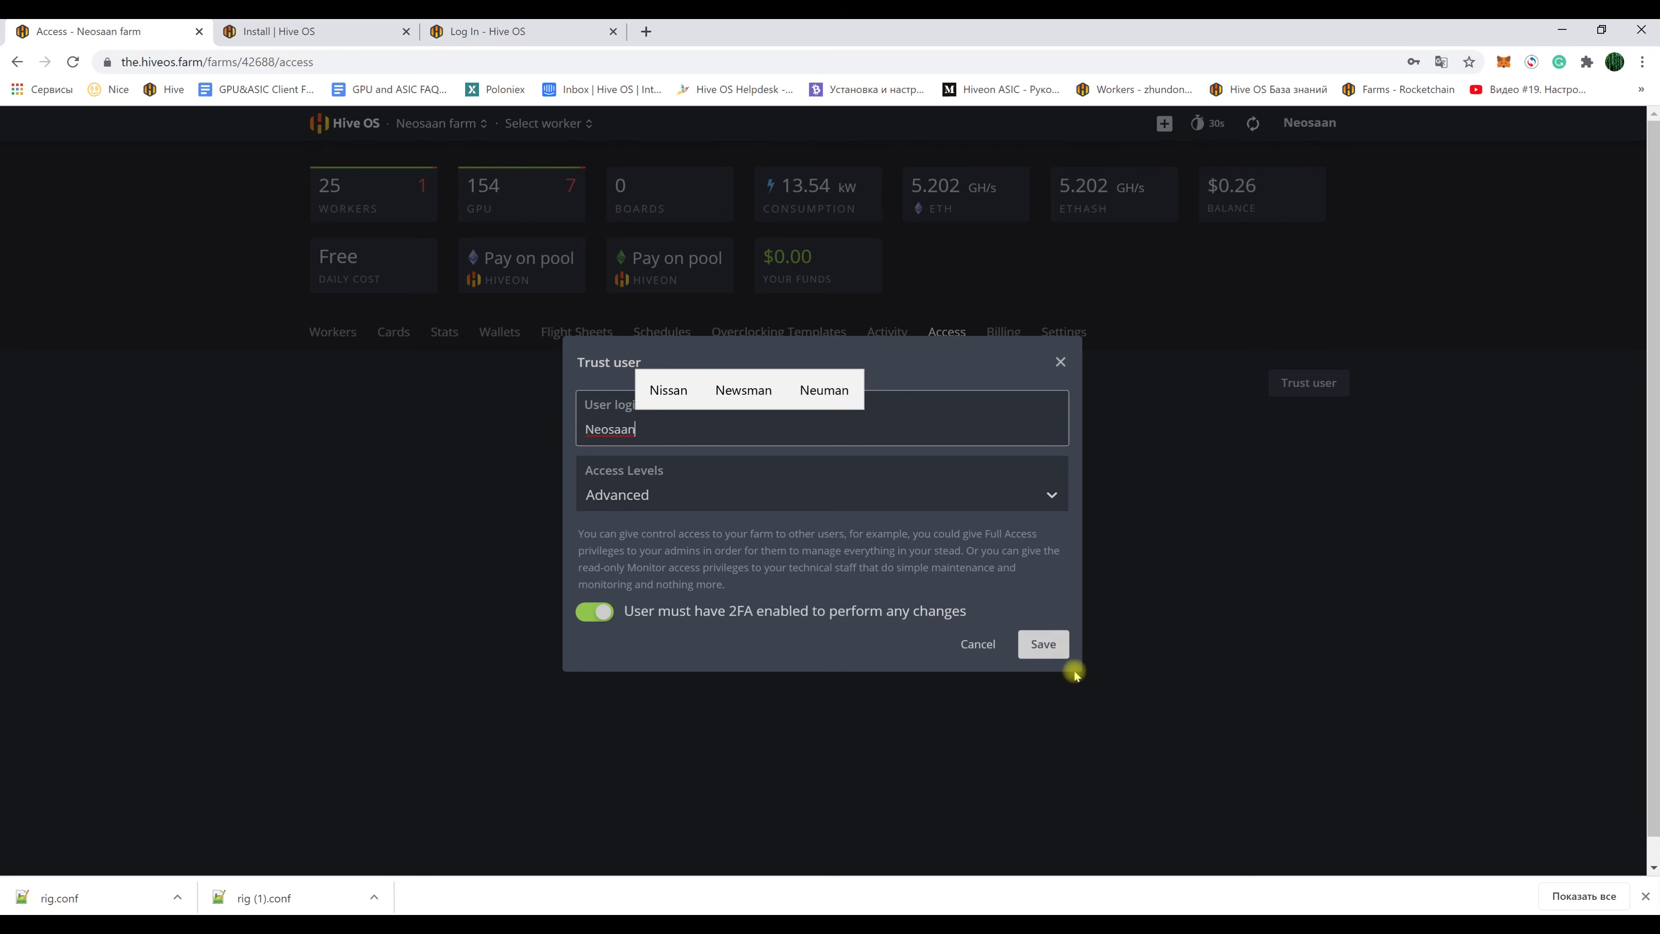
click(1043, 644)
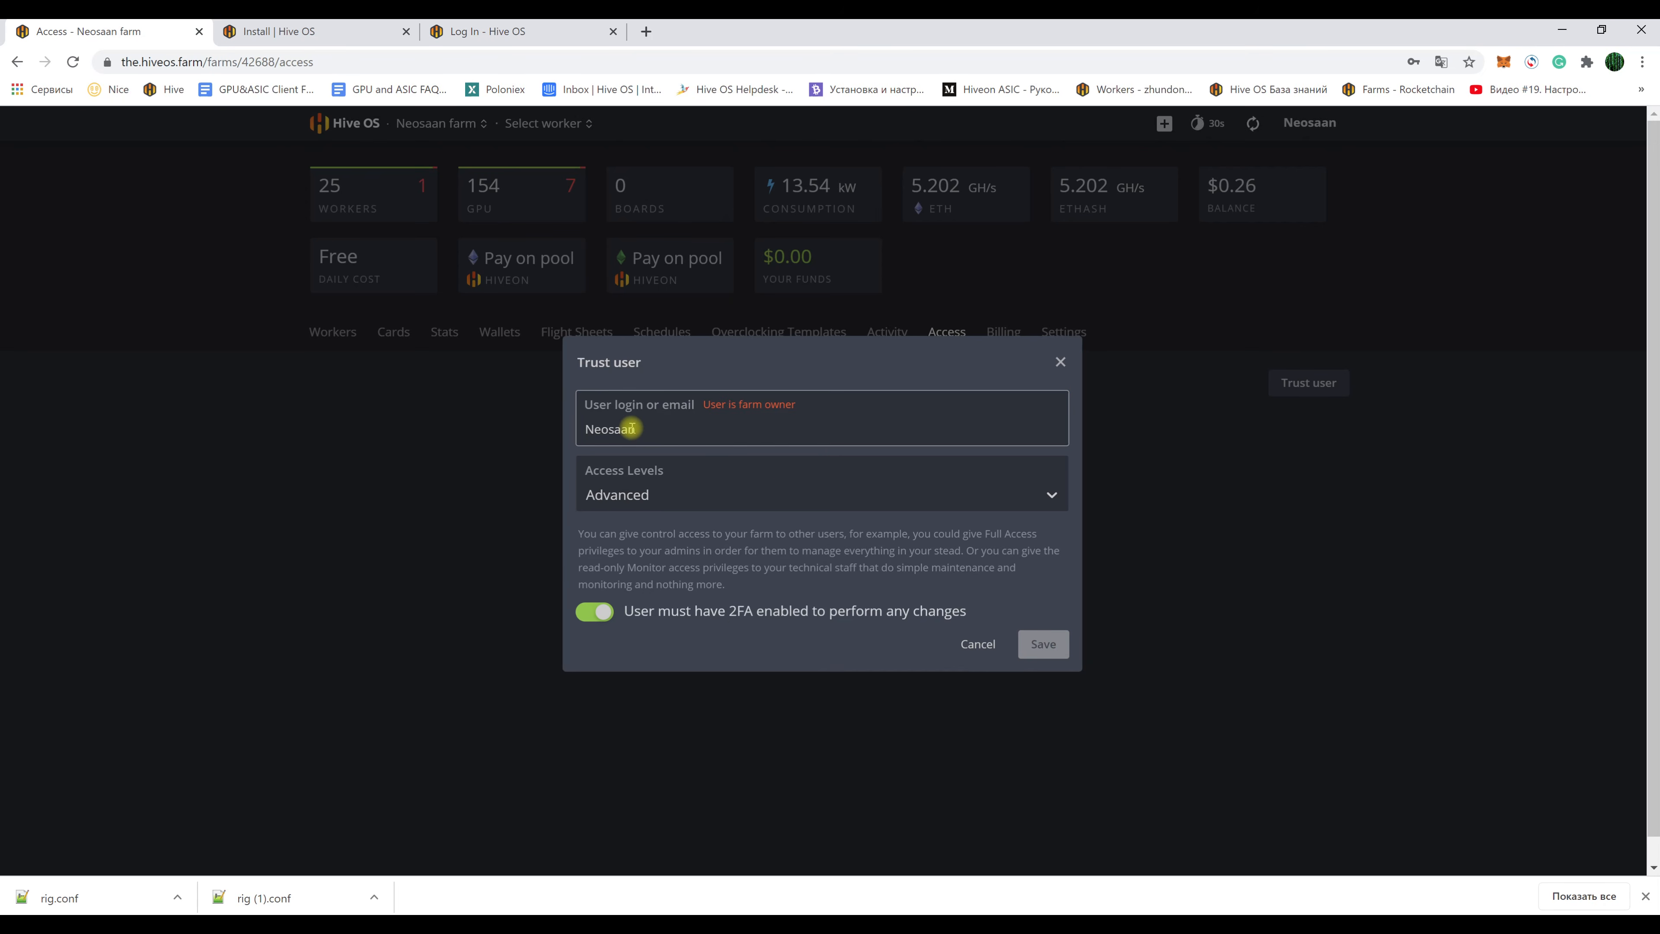
click(1058, 360)
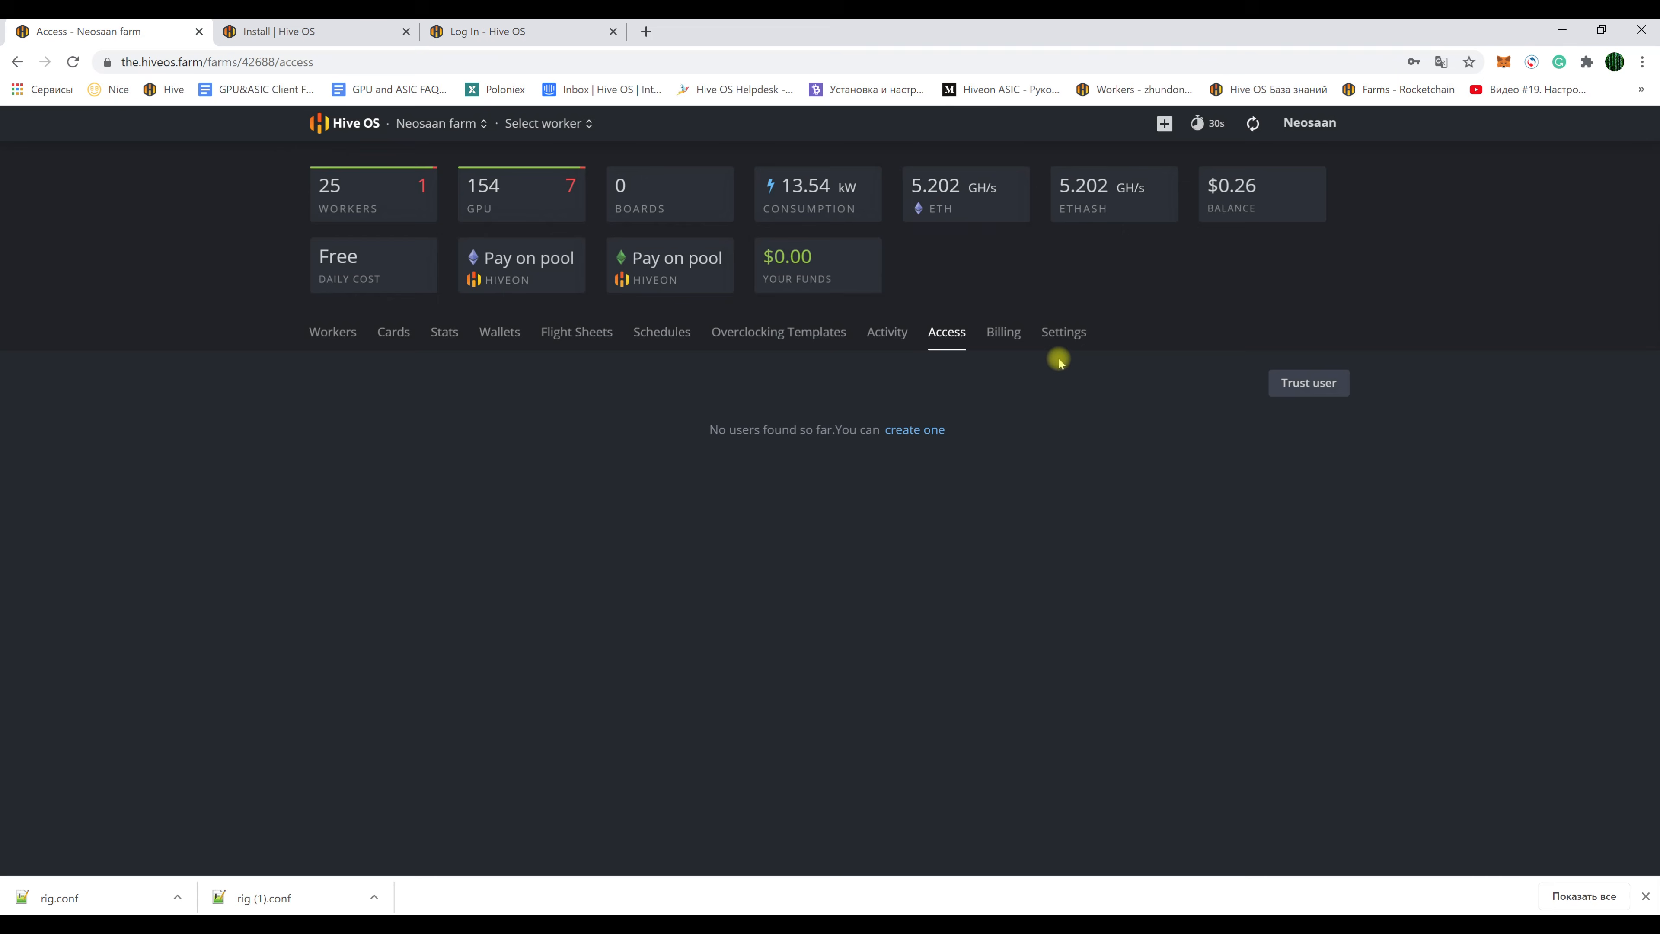
- Examine the filter choices for the farm's cards: issues, OEM, GPU, memory, size and VBIOS
click(333, 332)
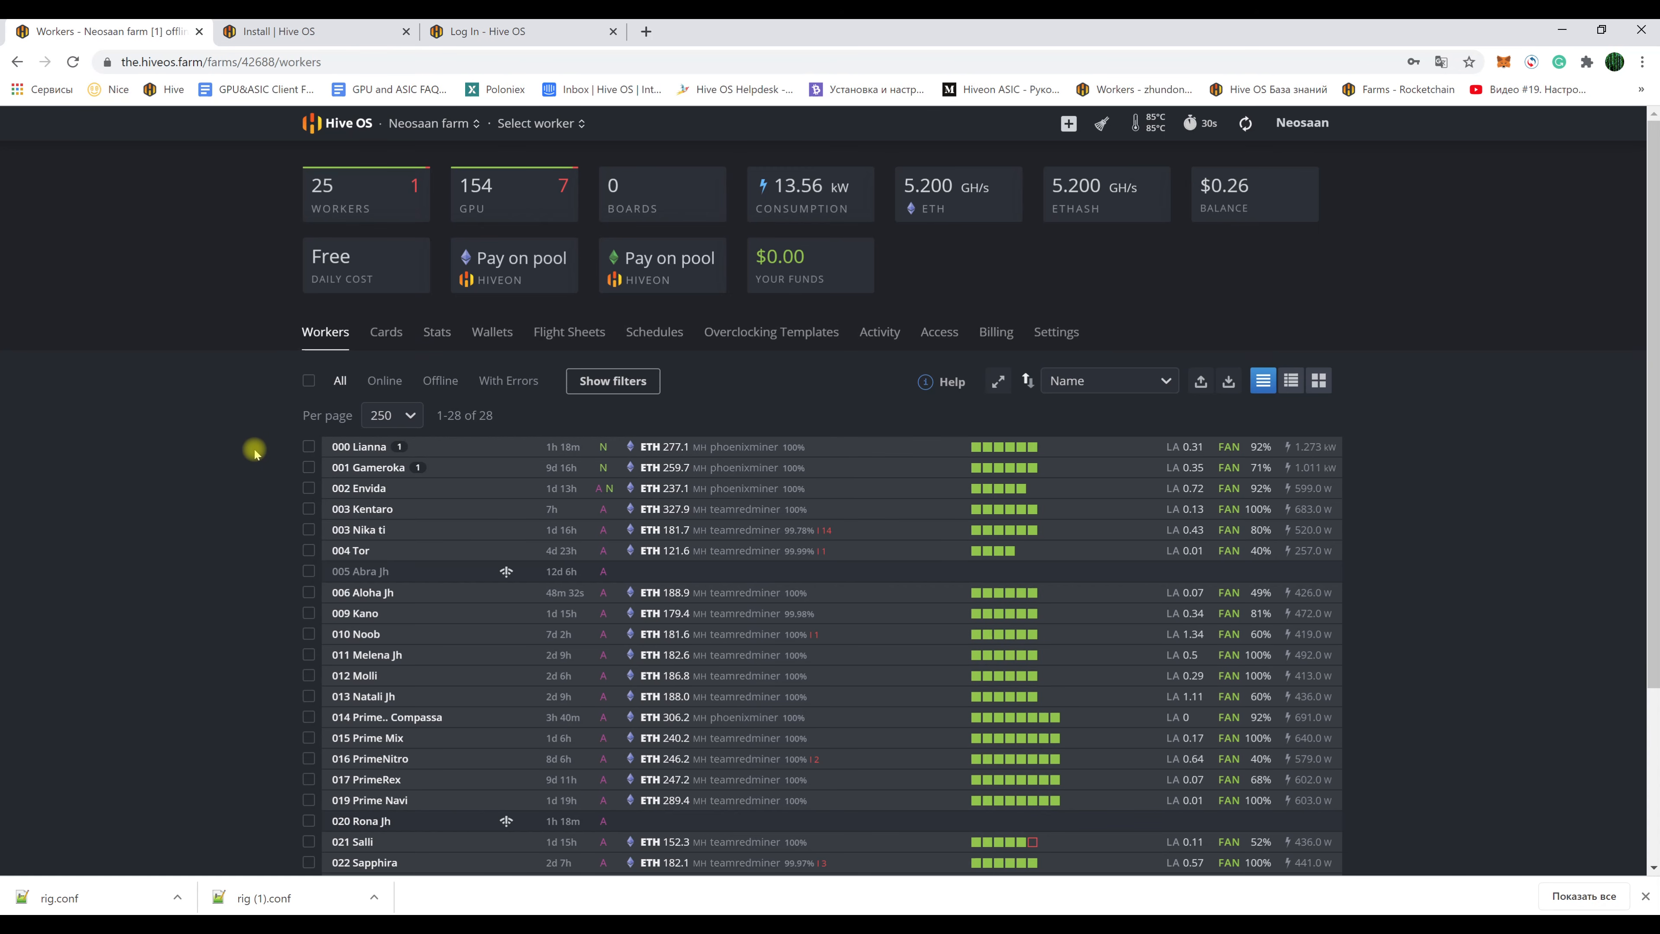
click(386, 332)
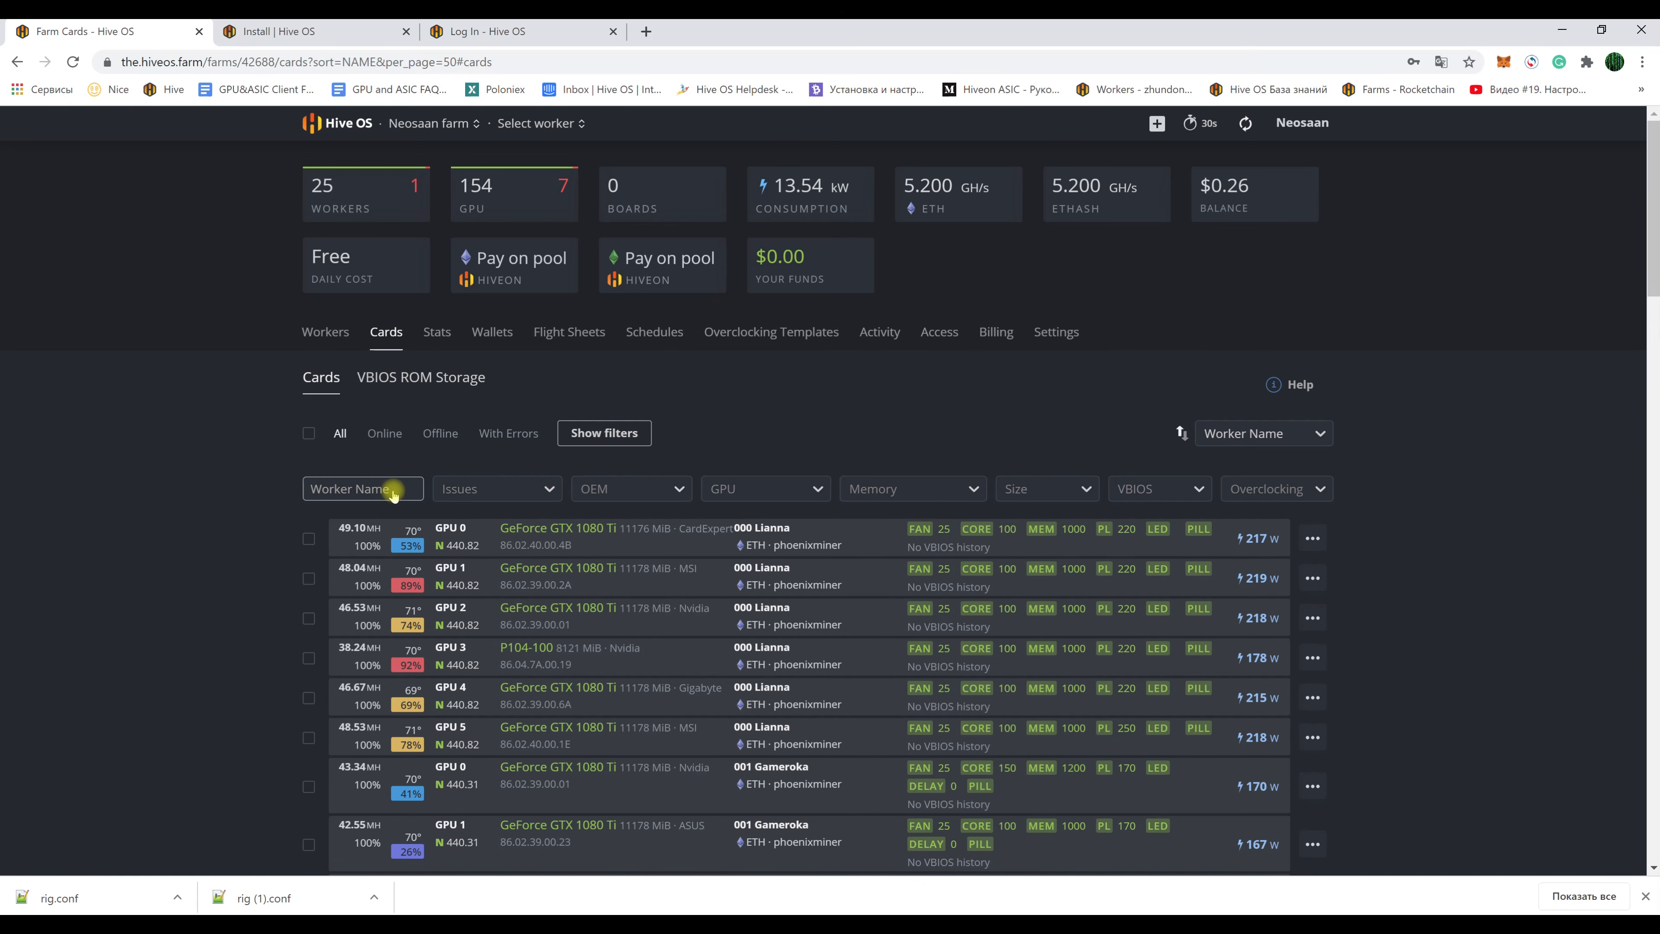
click(501, 487)
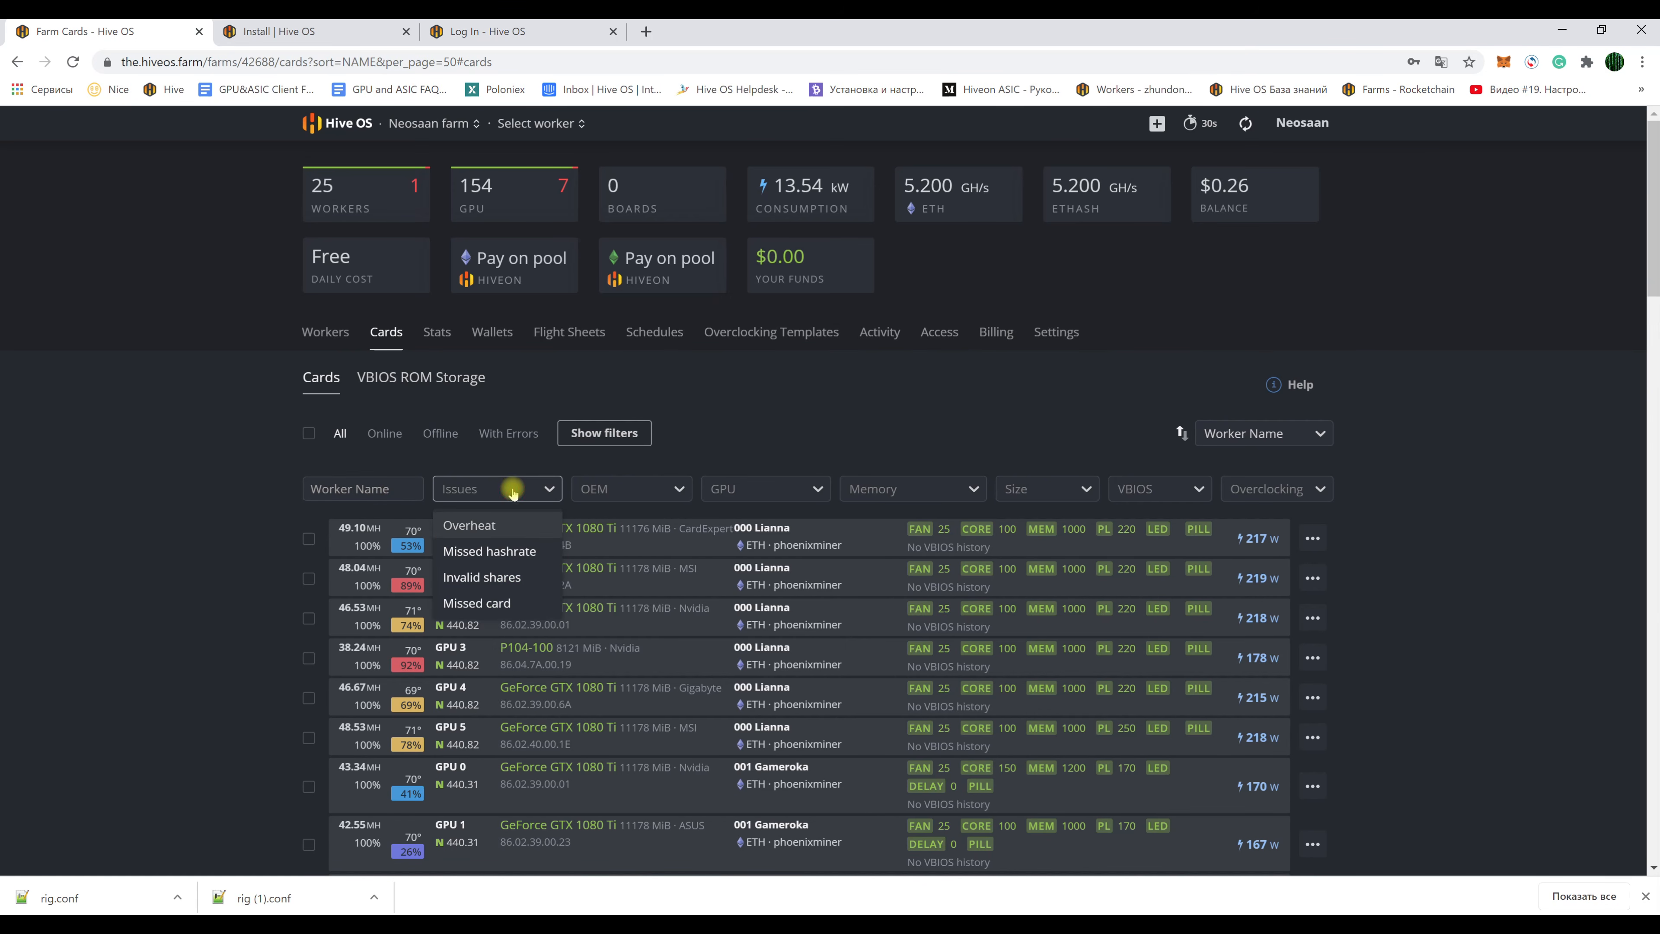
click(606, 497)
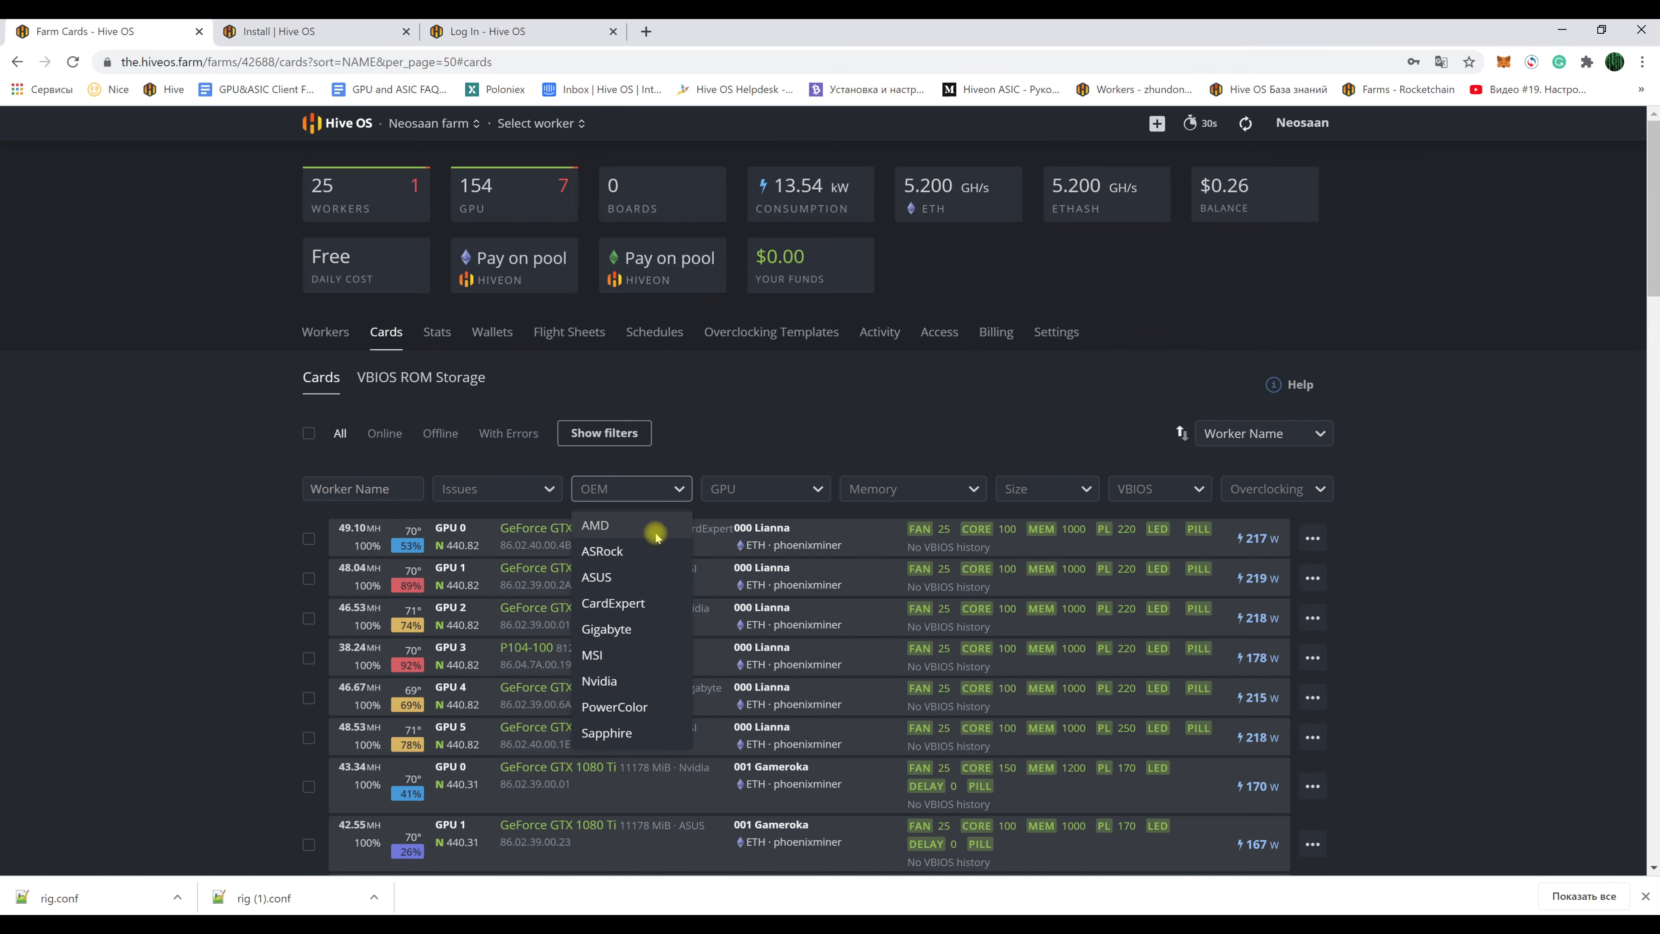
click(783, 488)
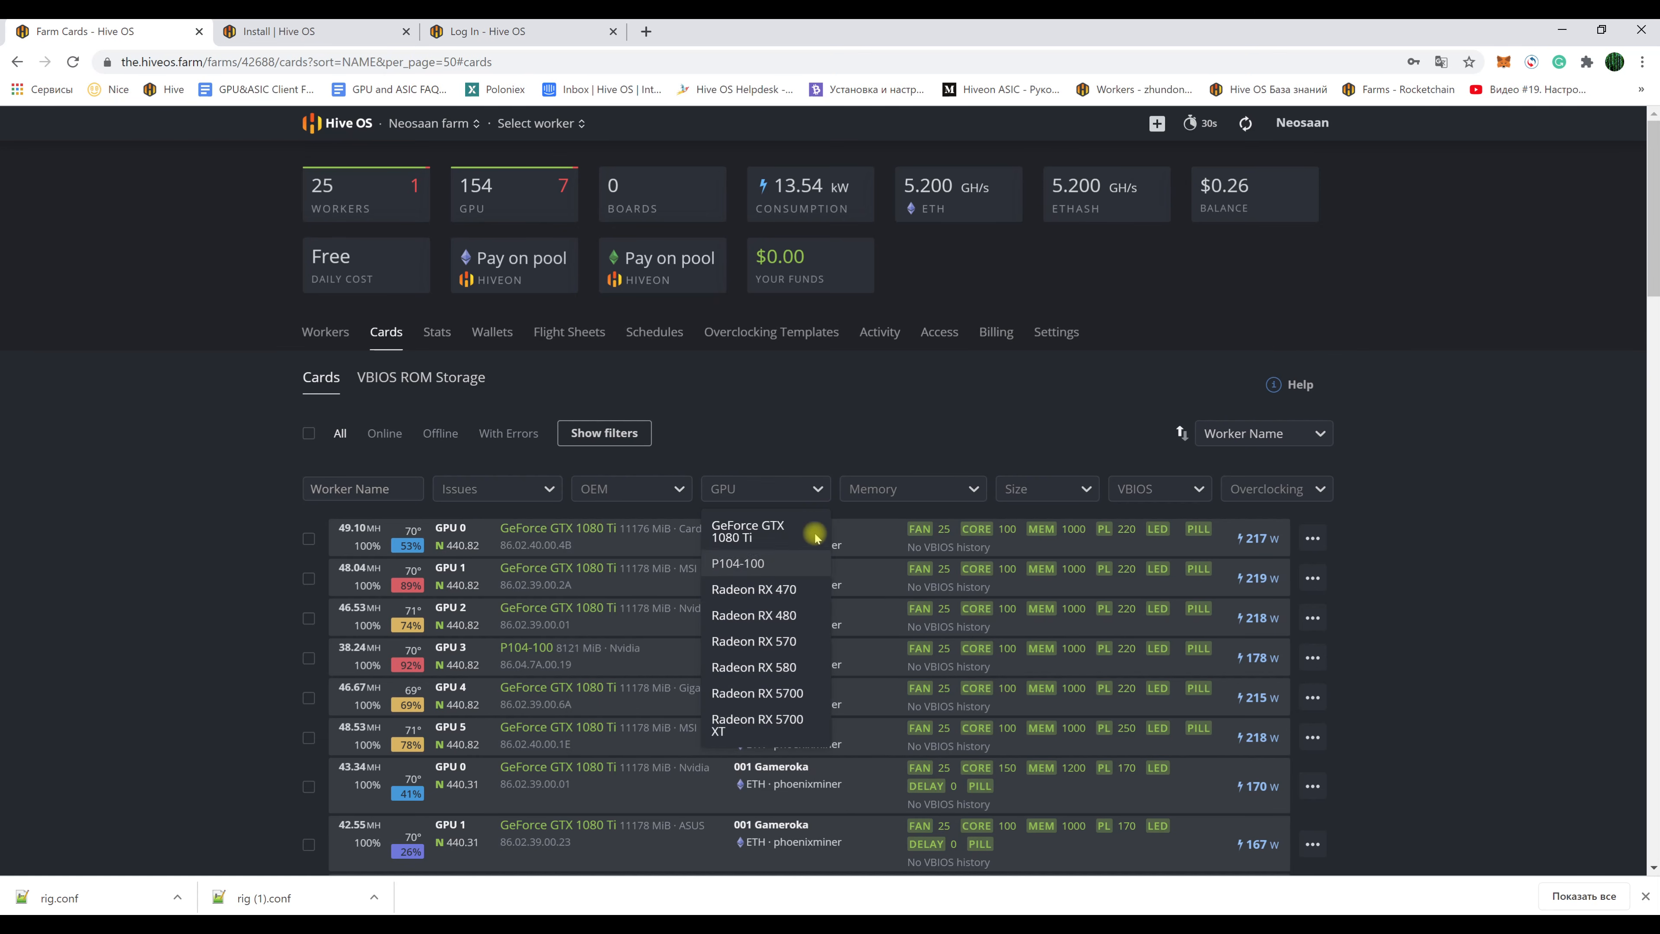
click(915, 487)
click(1052, 488)
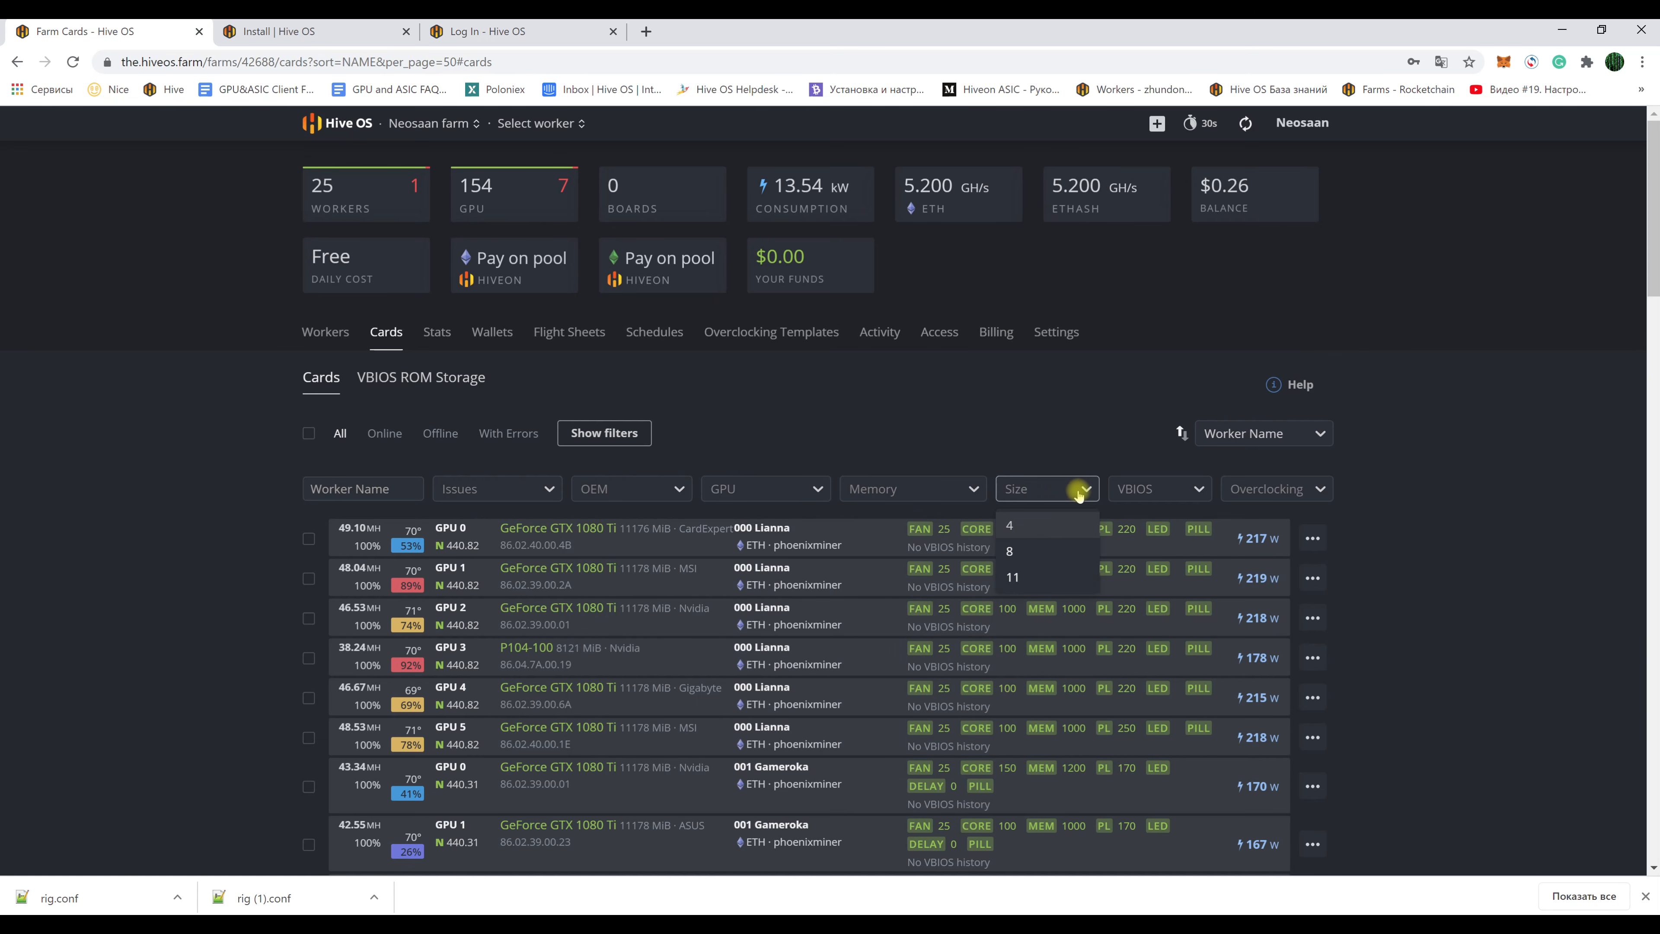
click(1153, 491)
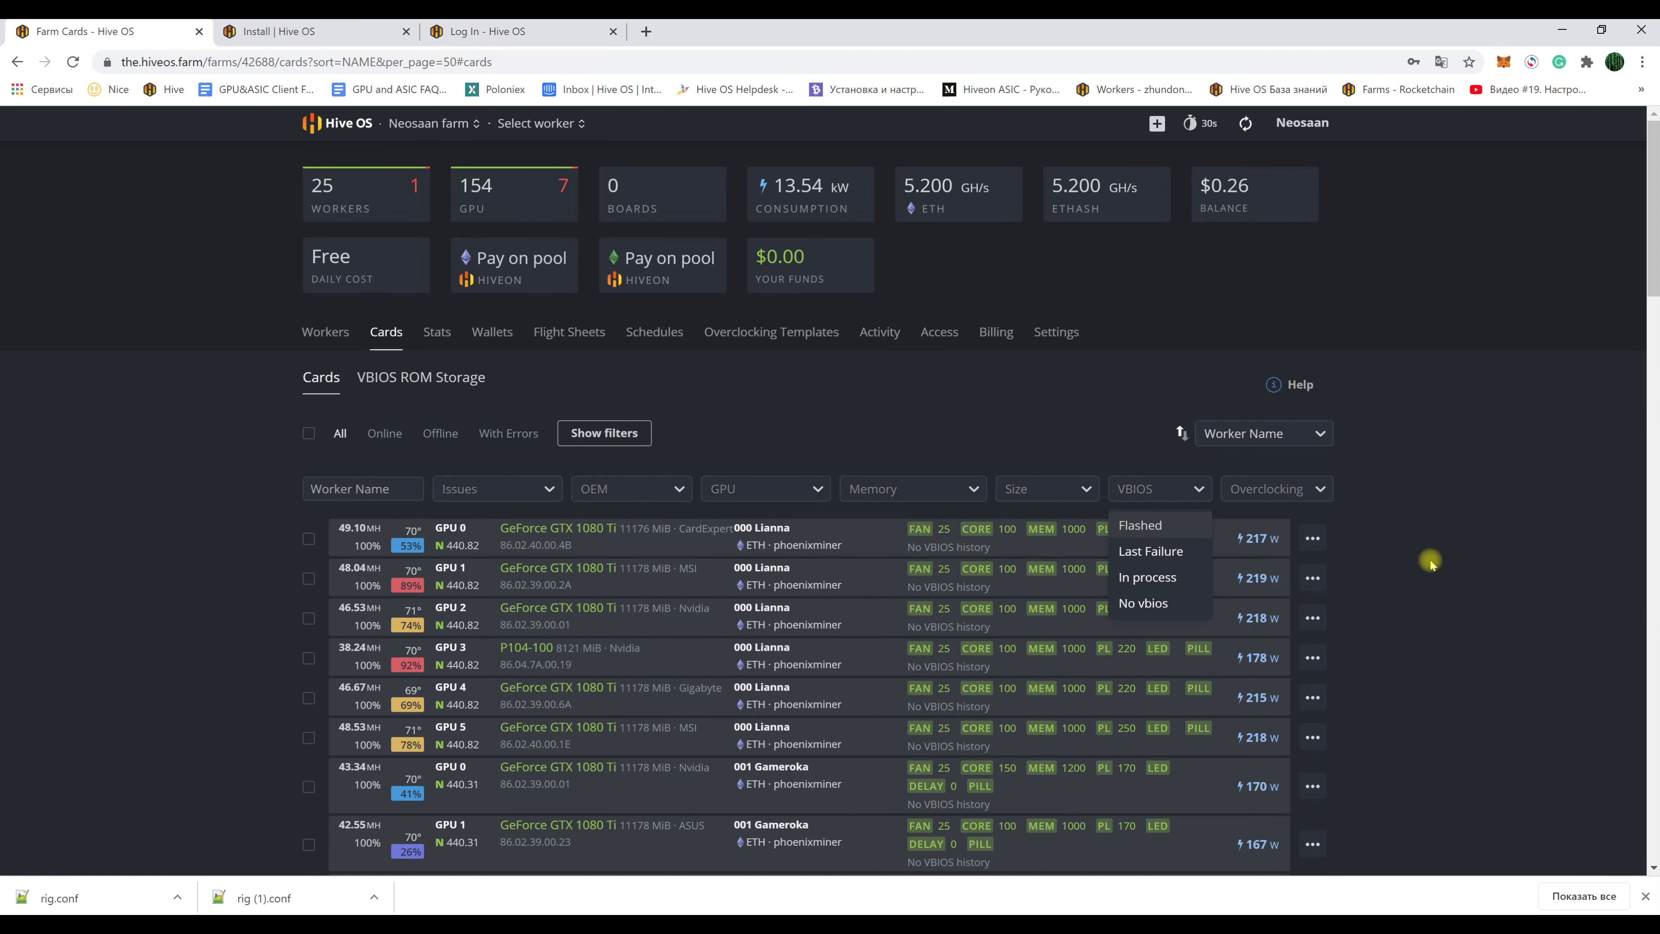
click(1411, 563)
- View the actions available for the Radeon RX 480 card of worker 002 Envida without choosing any
scroll(1376, 614, down, 10)
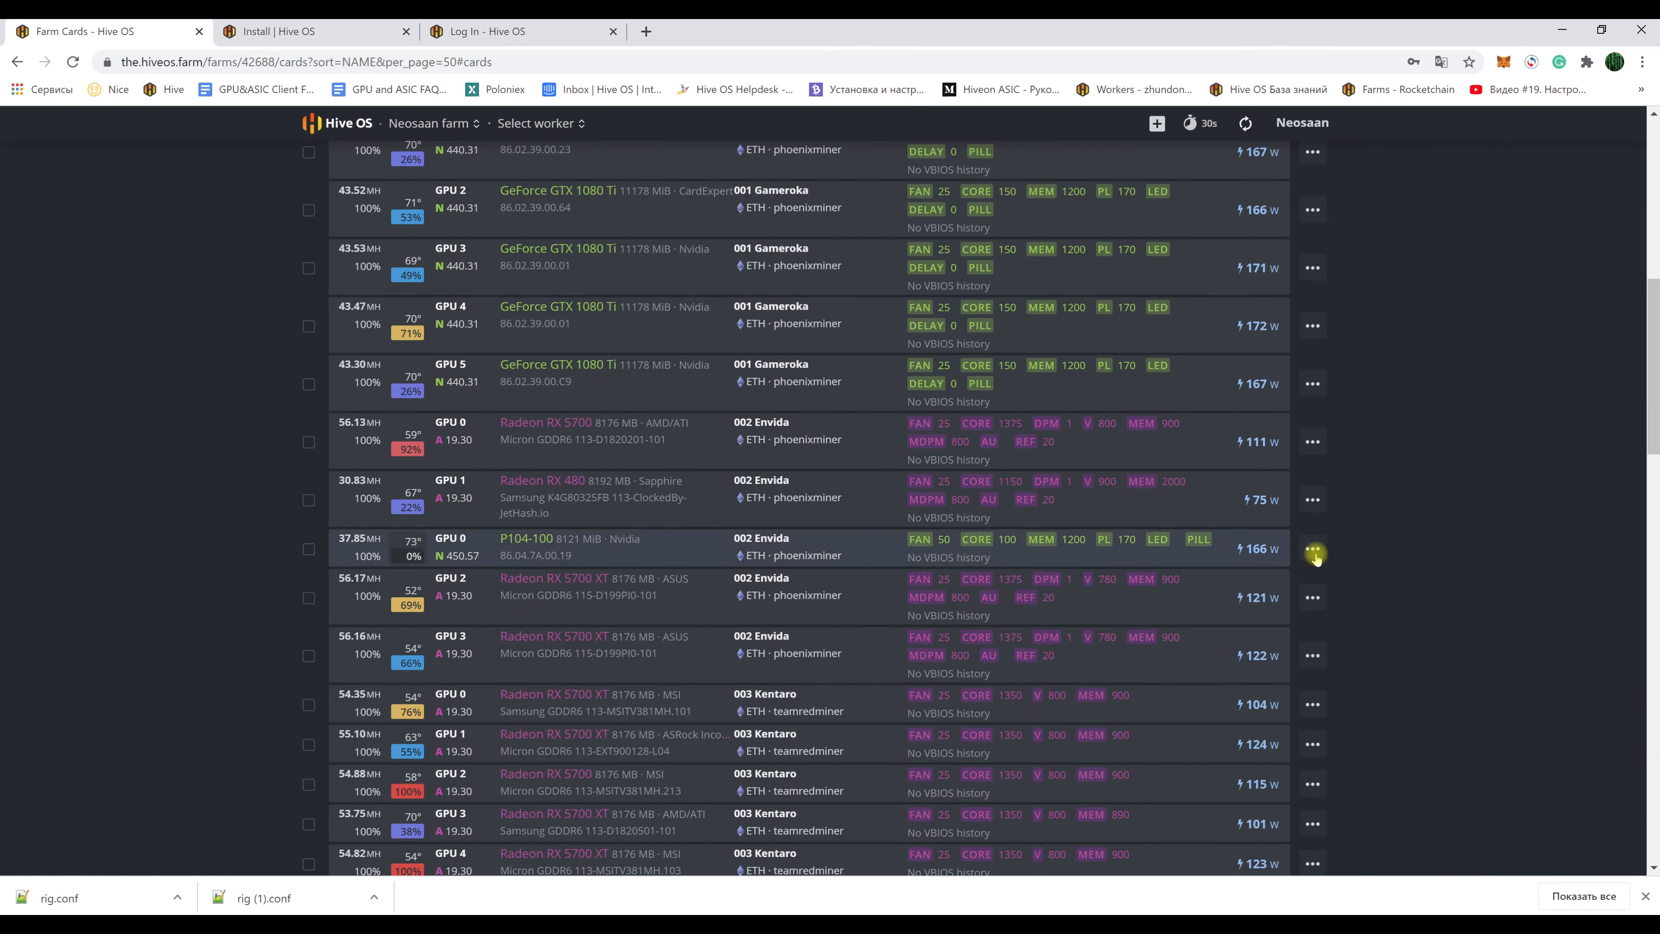
click(1312, 499)
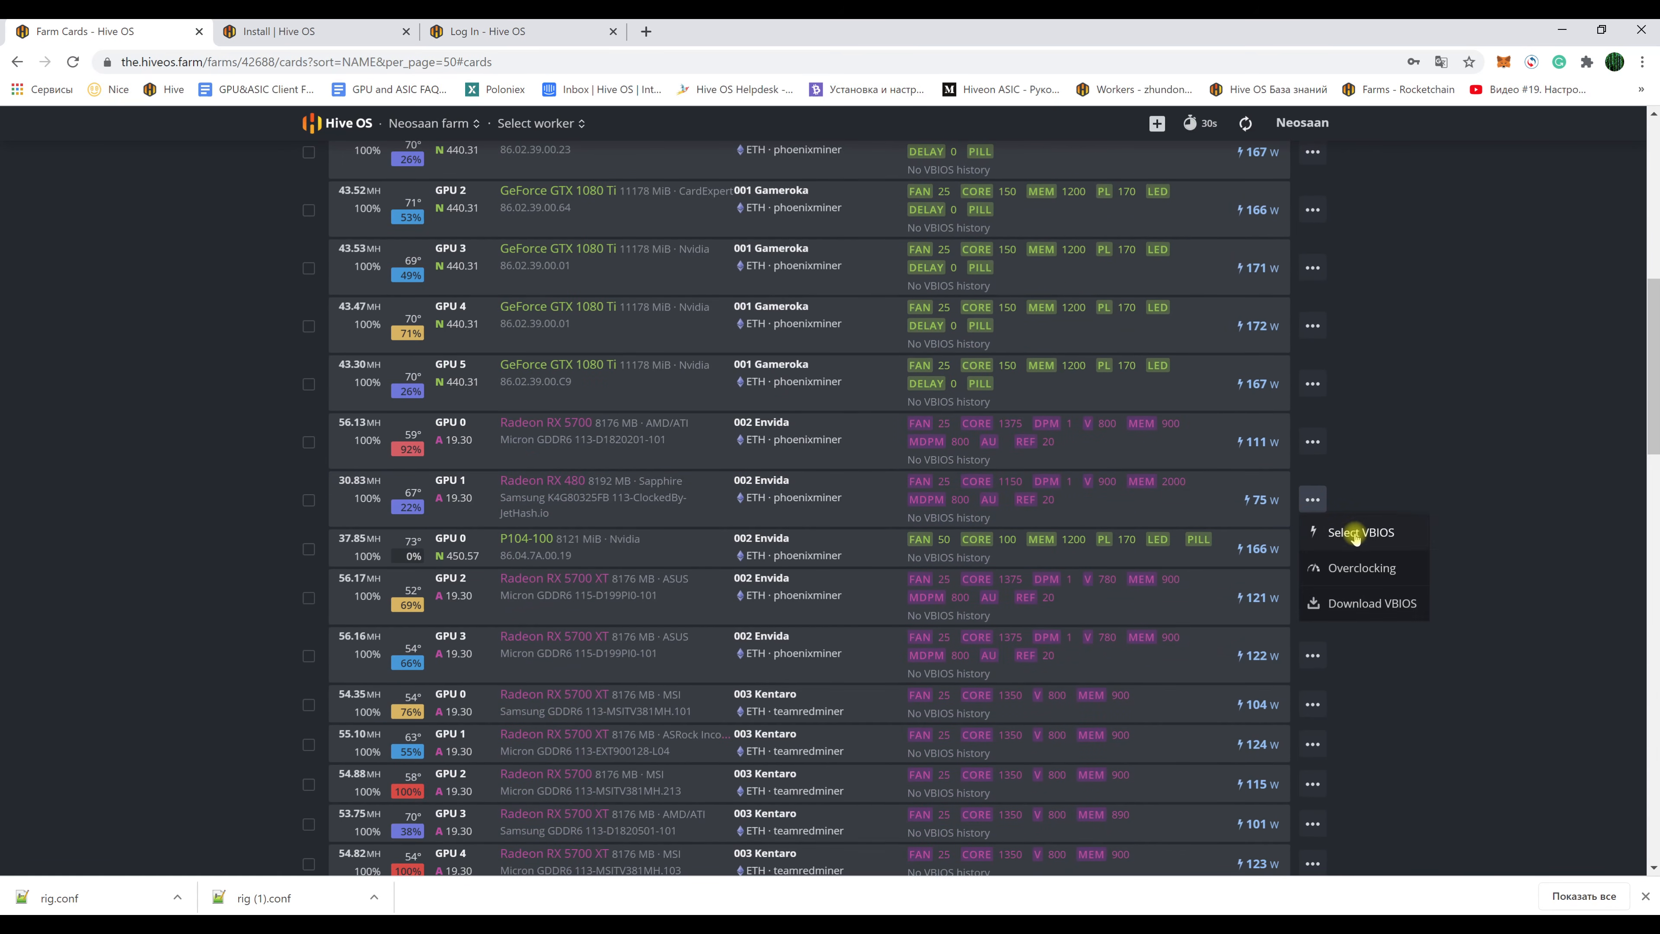
click(1485, 580)
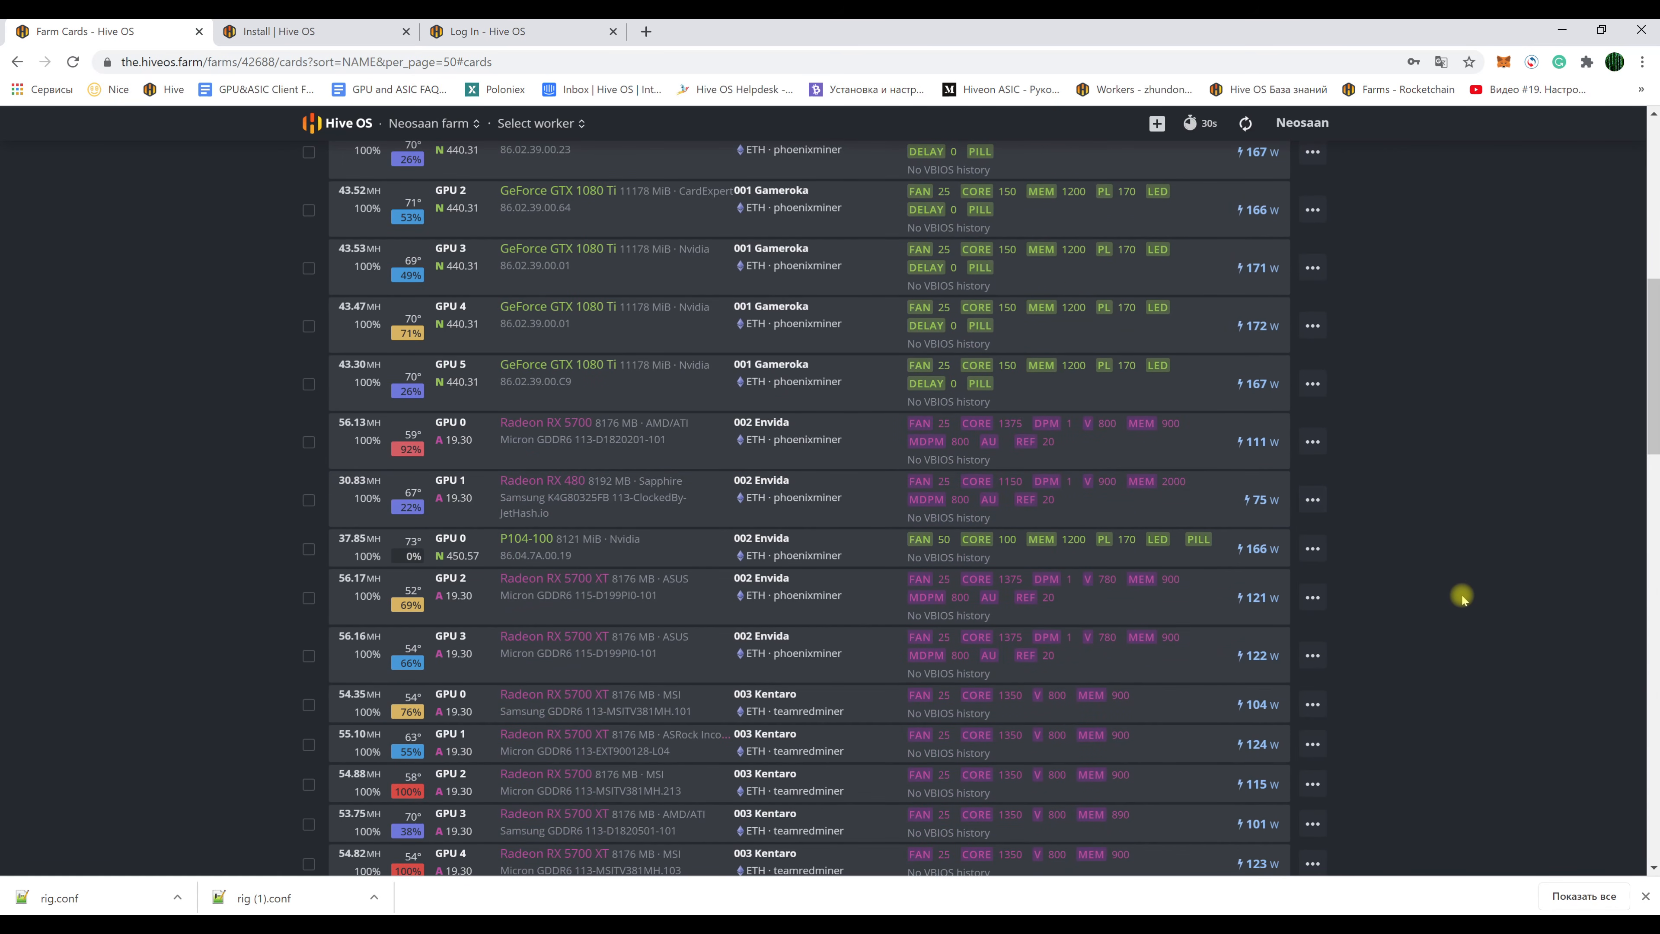
scroll(1459, 602, up, 10)
- Review the tags and the Autotags option in the farm settings, and return to the worker list
click(326, 331)
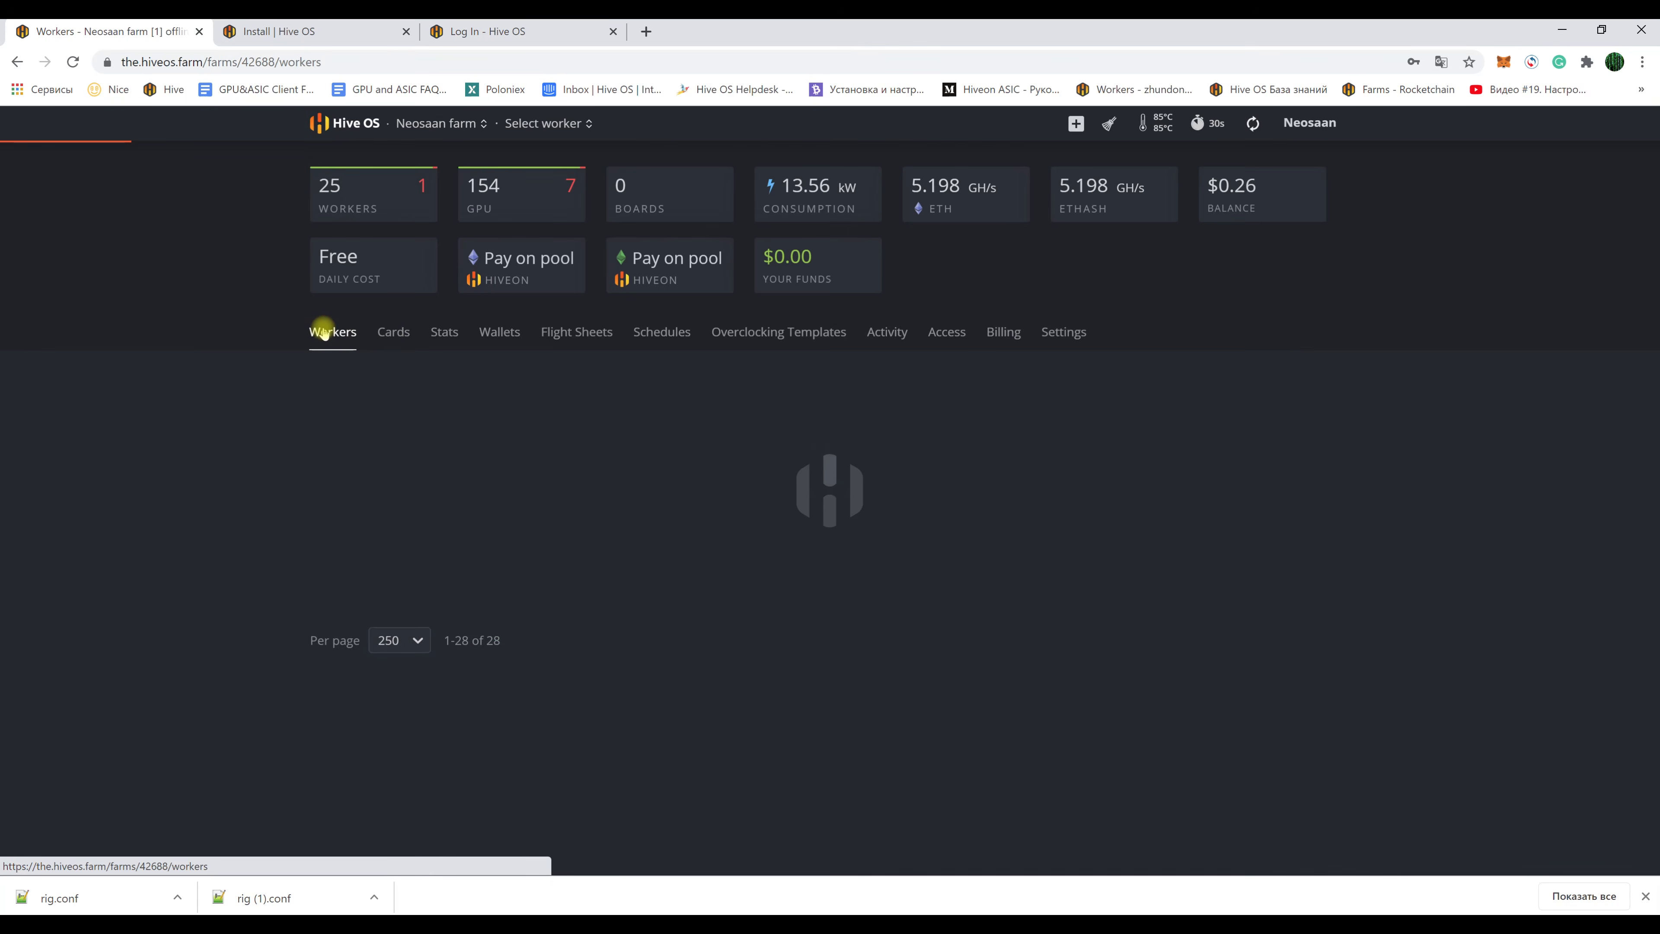
click(1050, 334)
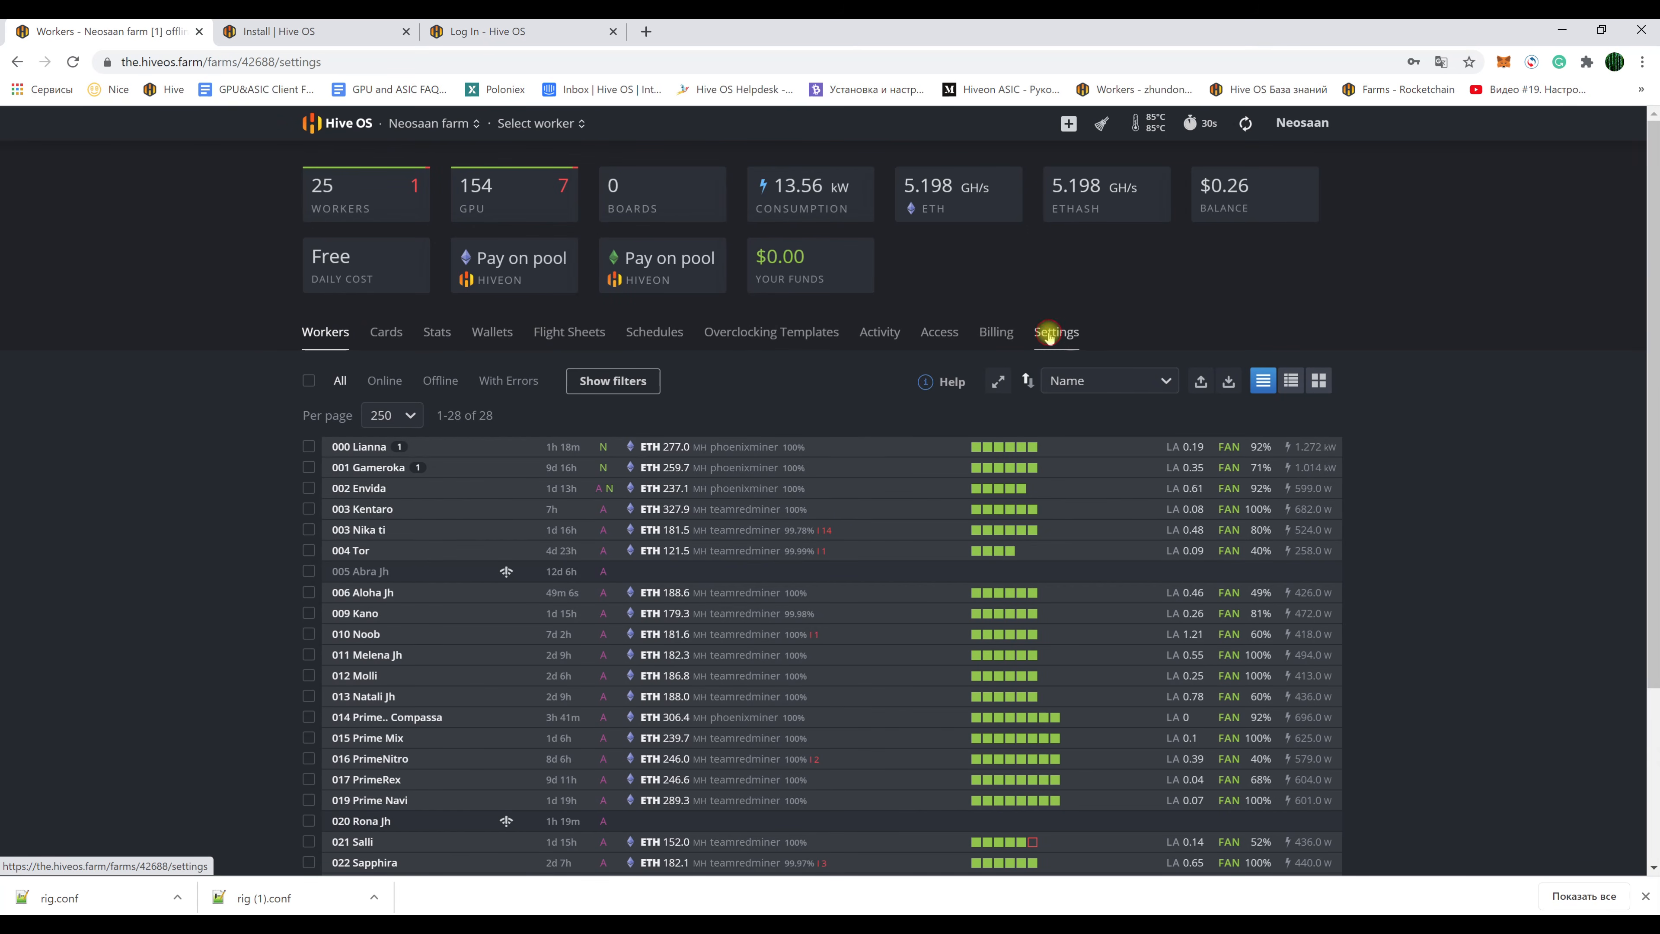
scroll(685, 646, down, 3)
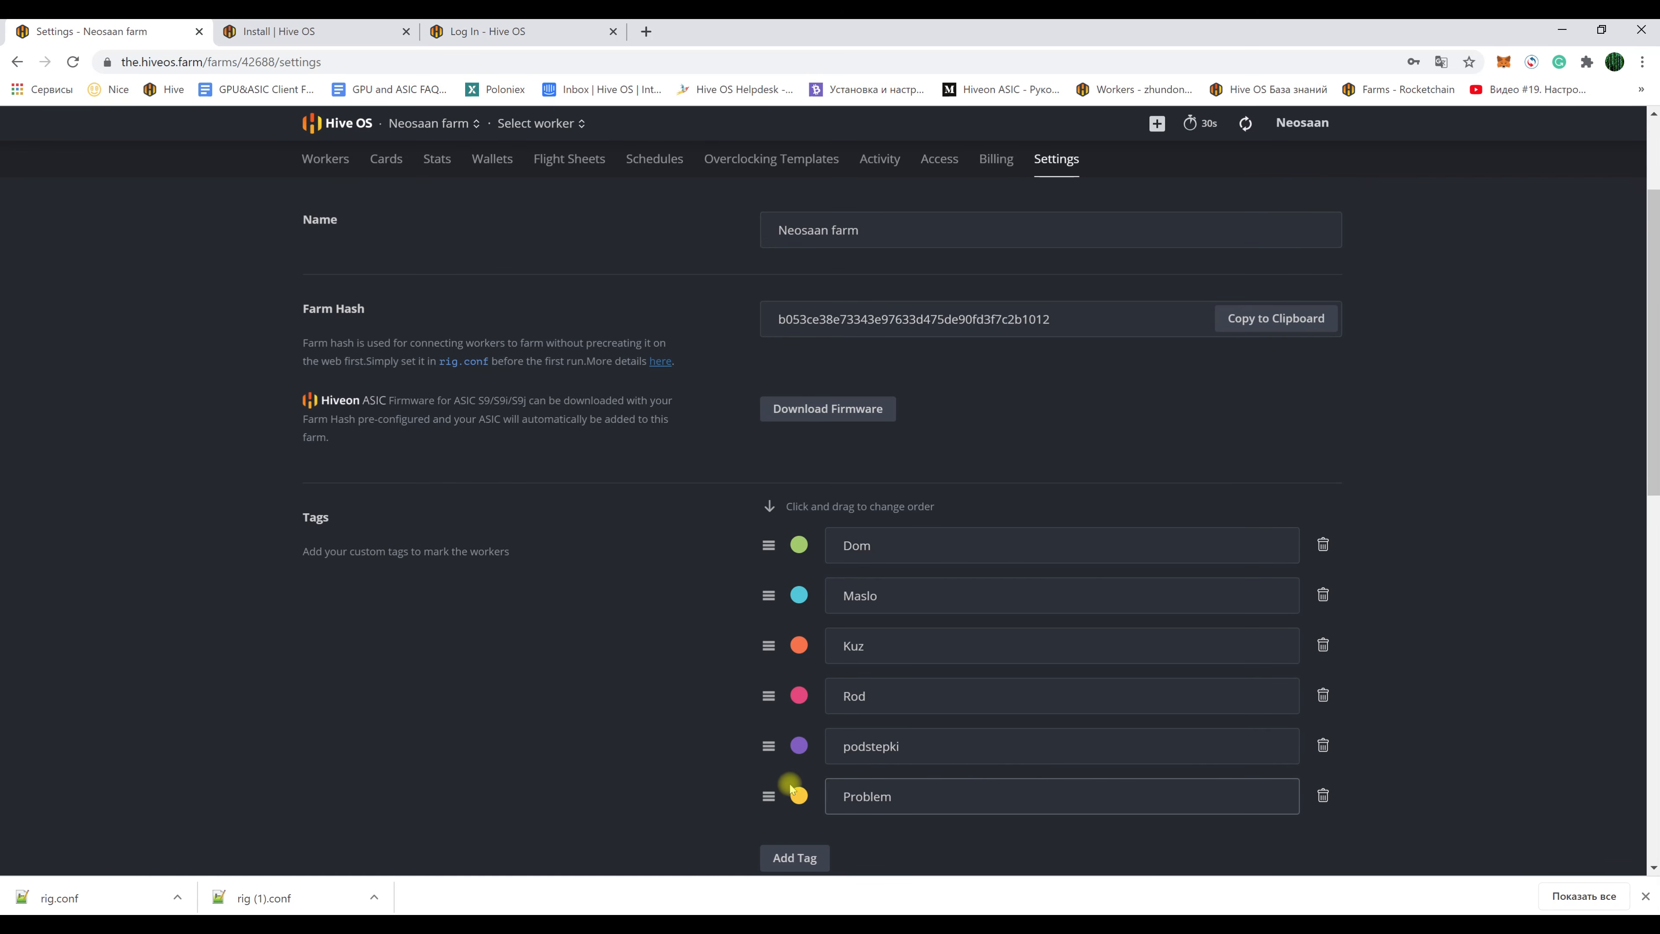
scroll(740, 770, down, 3)
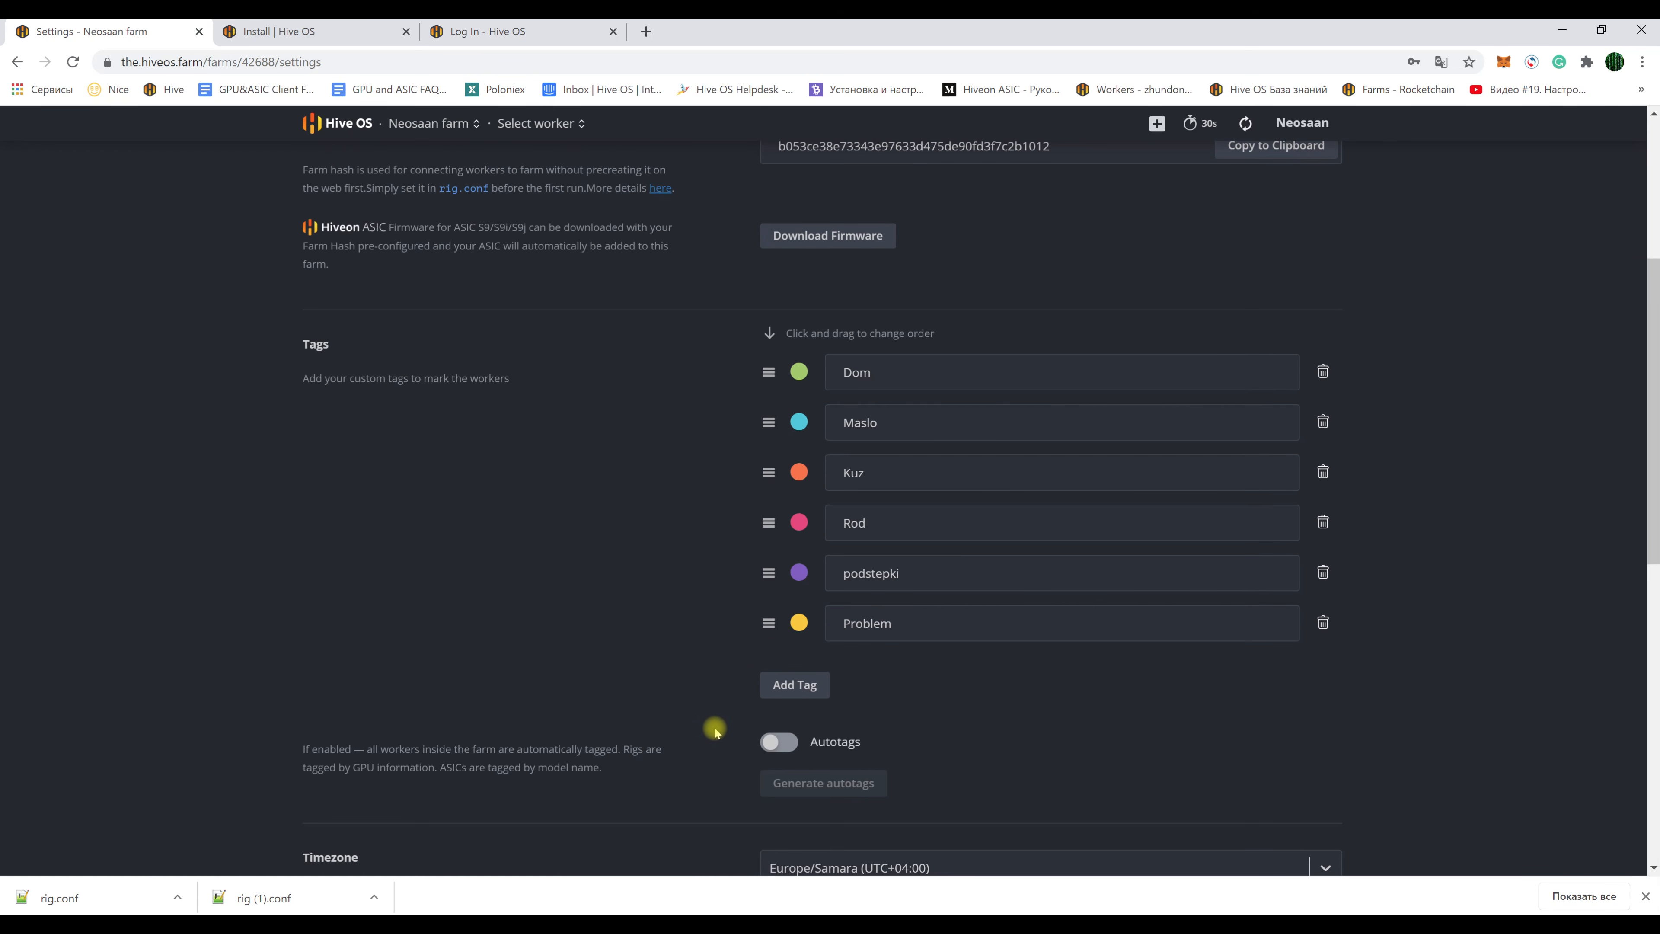
scroll(715, 728, up, 10)
click(323, 337)
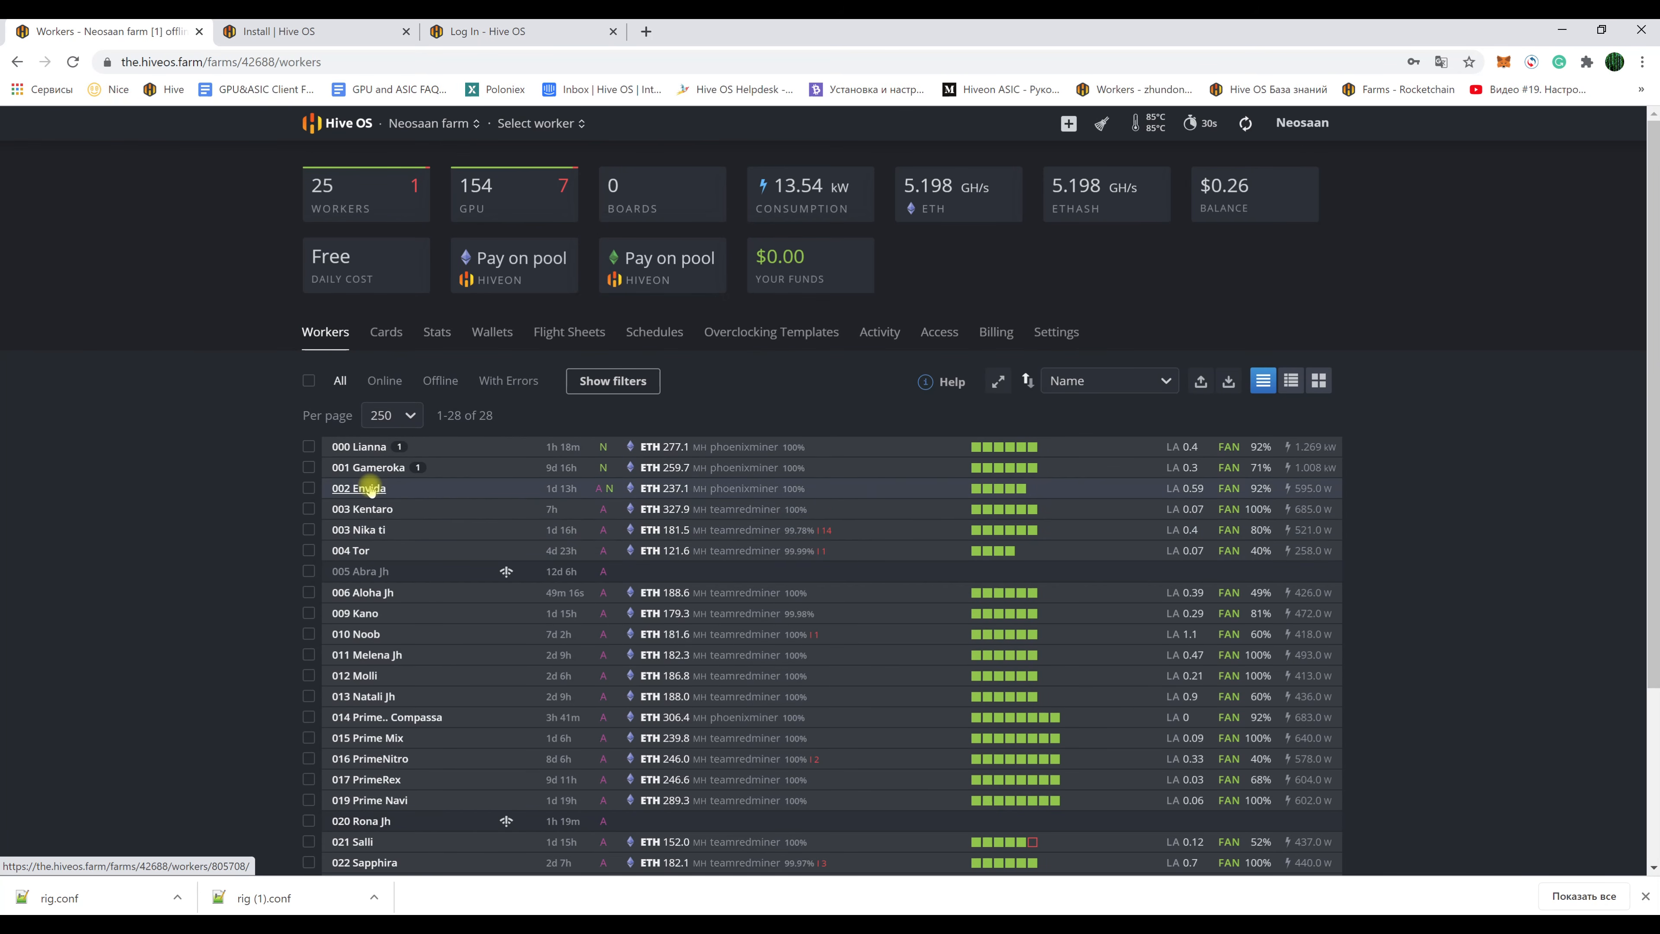
- Add a farm tag named Problem with a yellow colour in the farm settings, and save it
click(1056, 333)
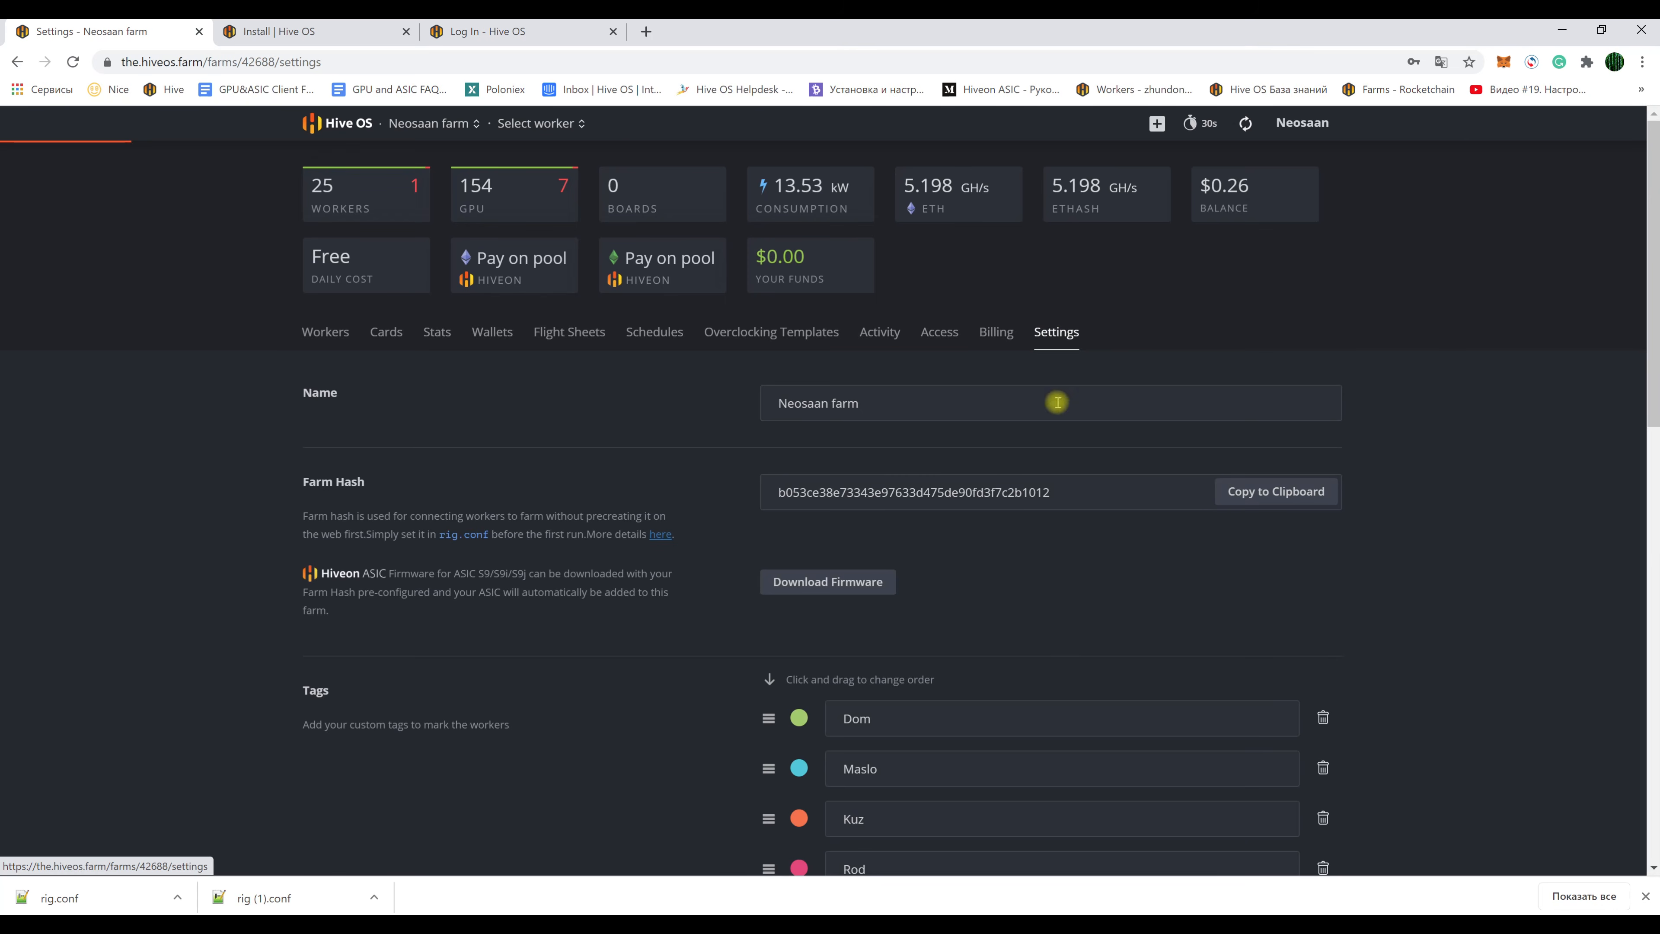
scroll(1147, 621, down, 7)
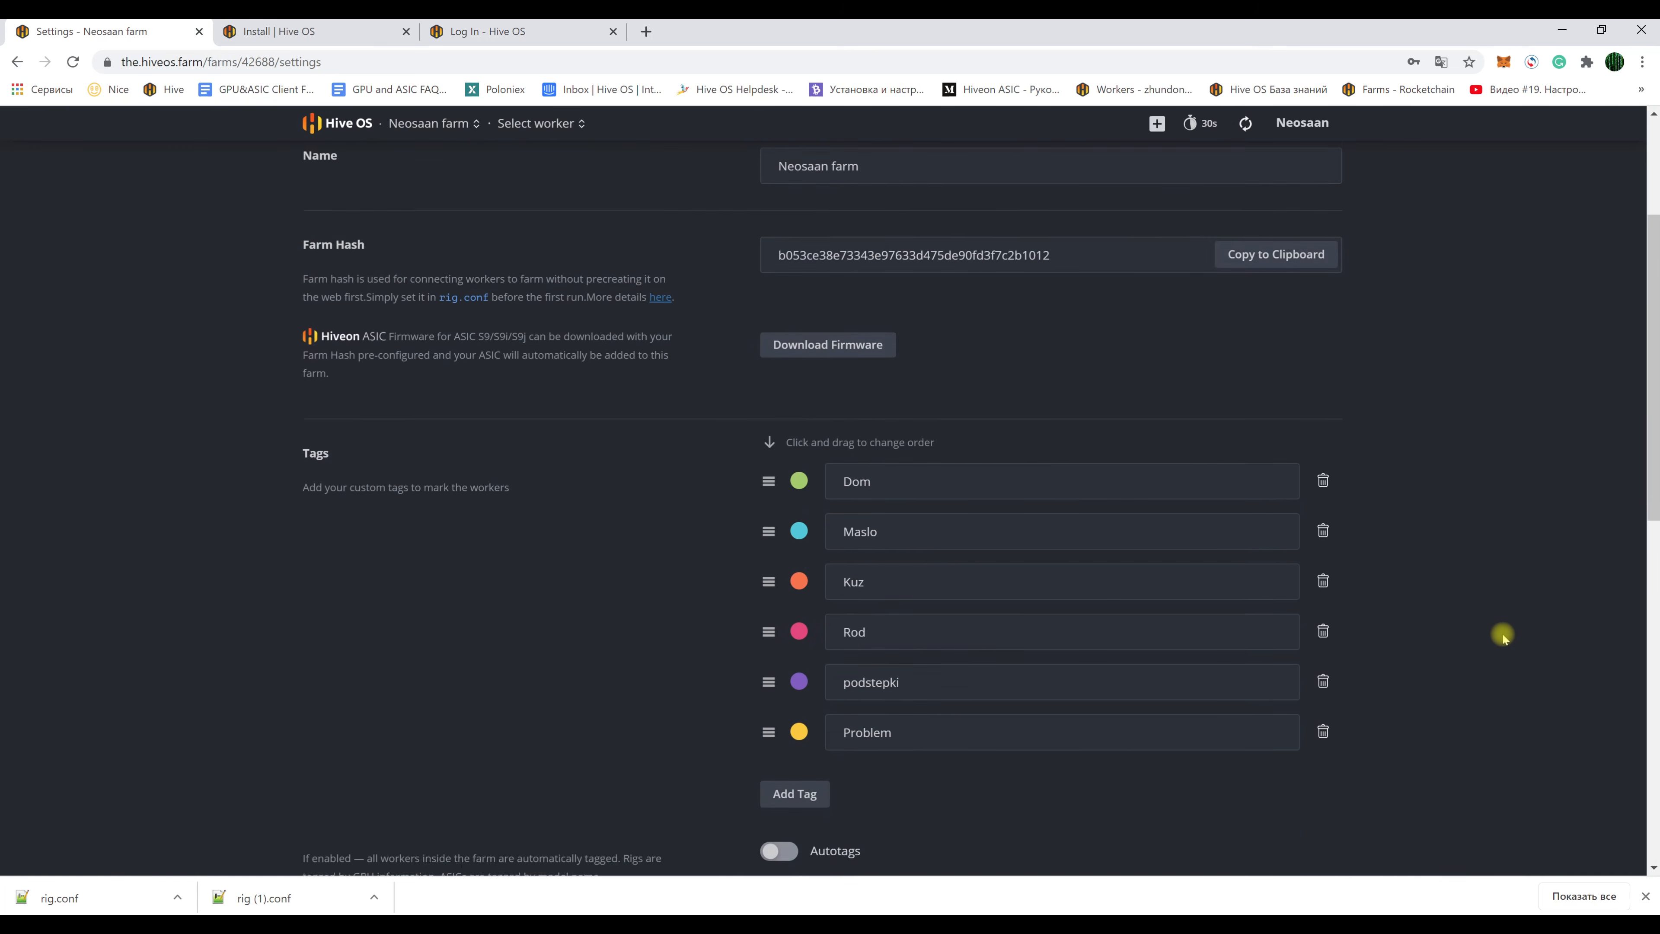
click(791, 598)
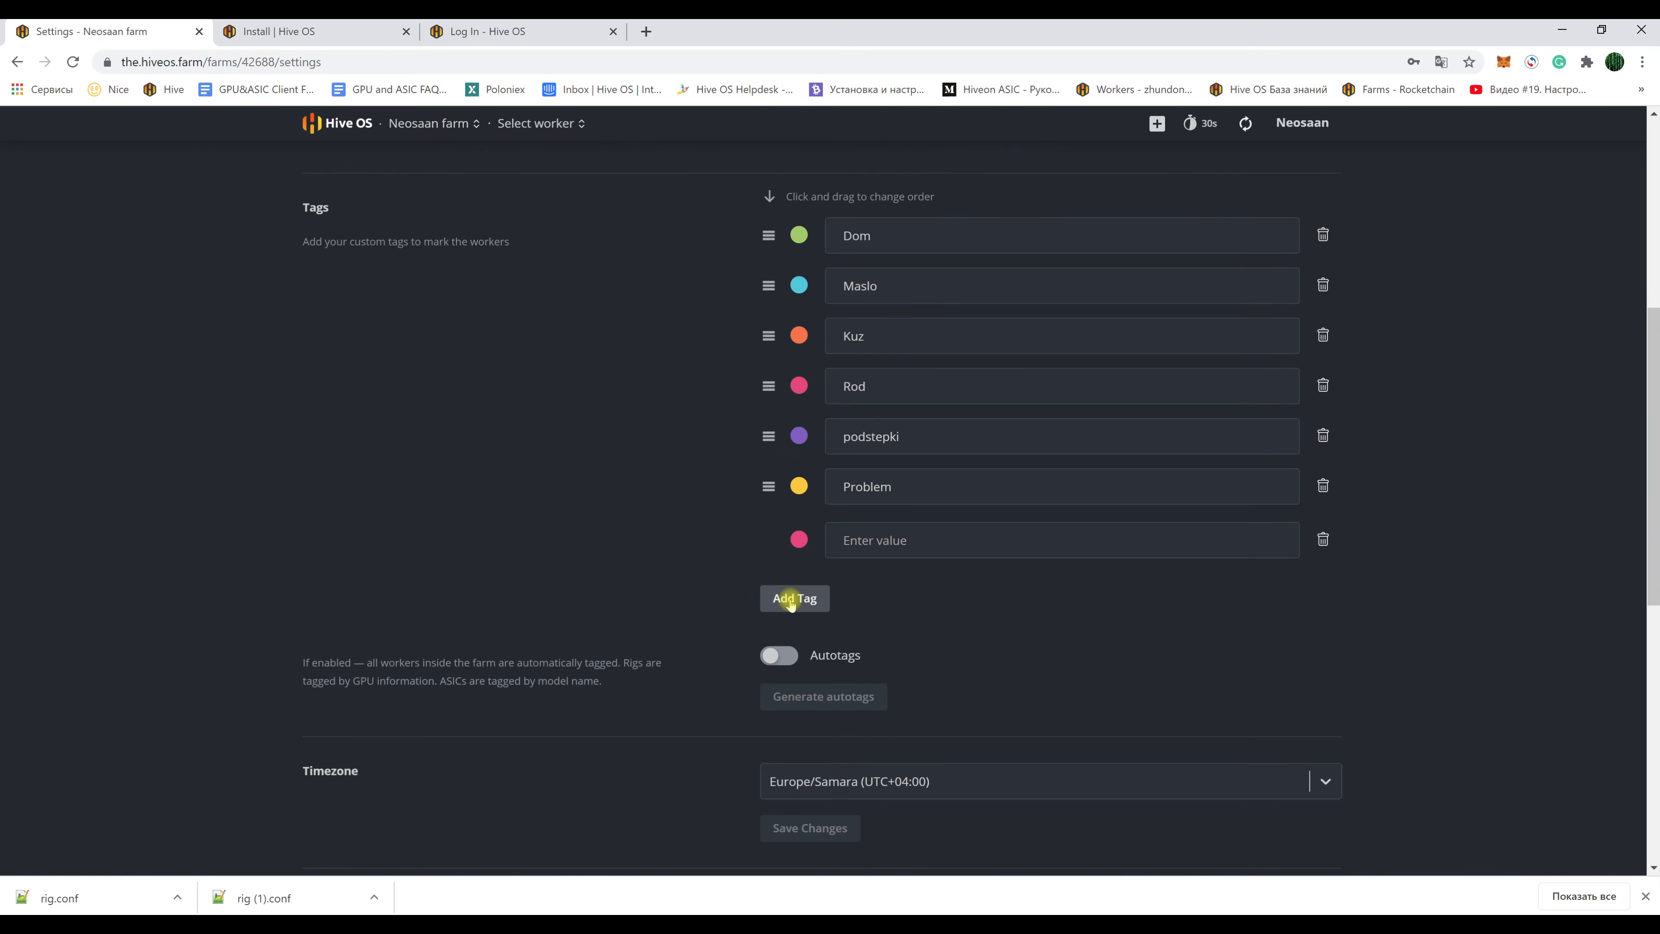
click(897, 537)
text(P)
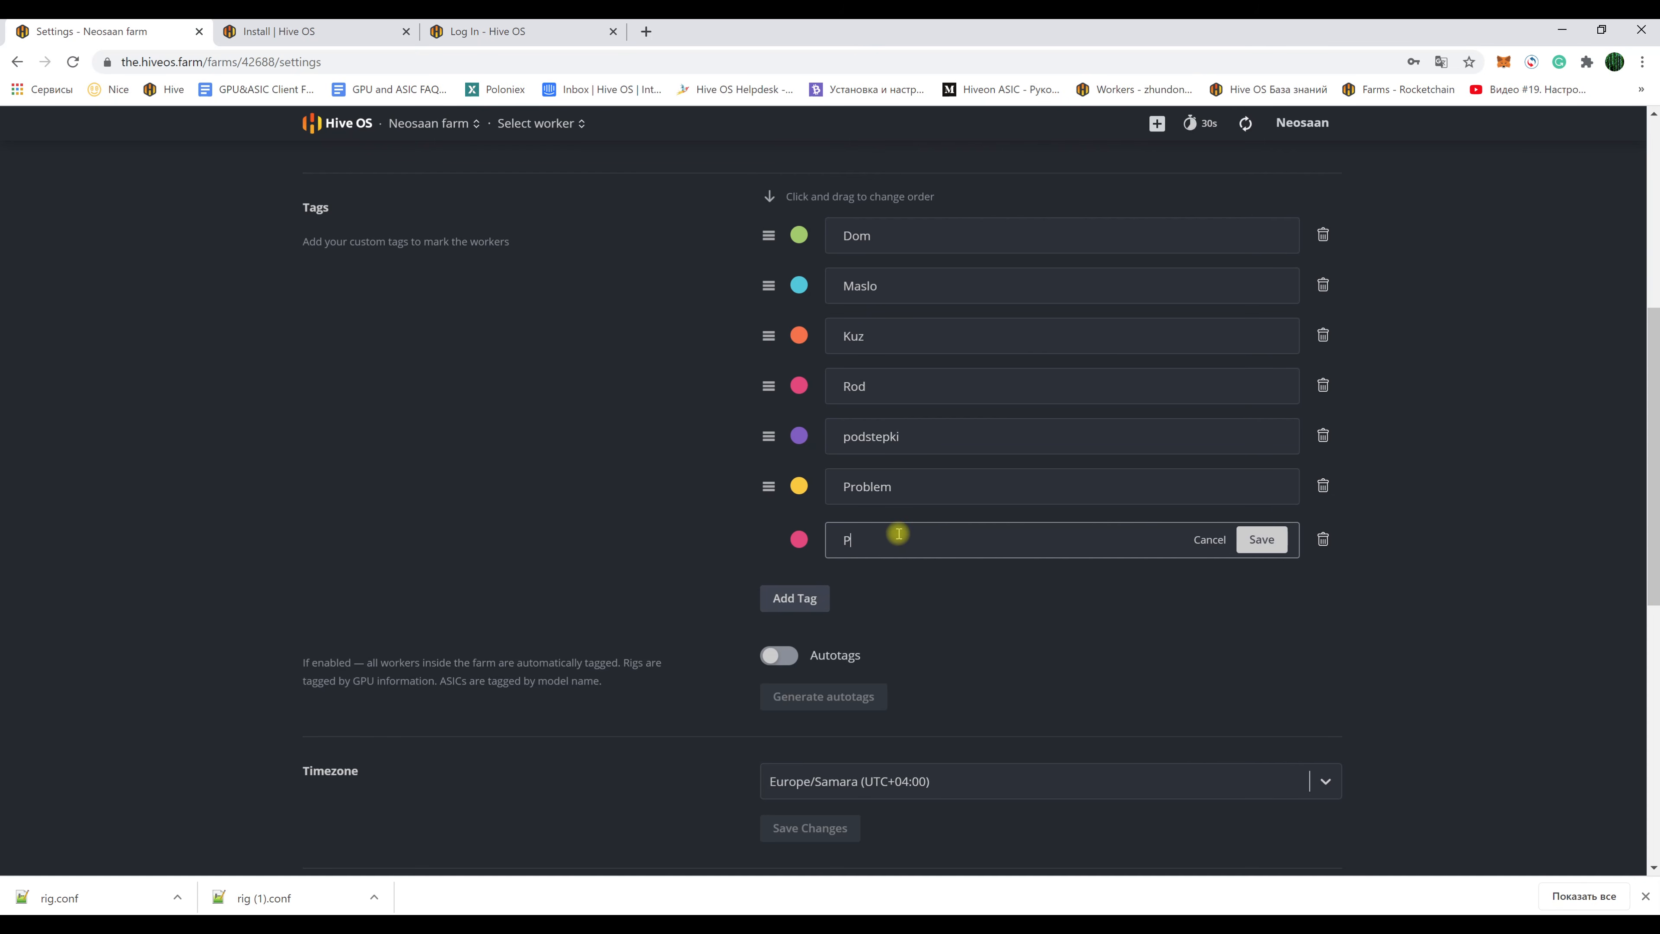
text(roblem)
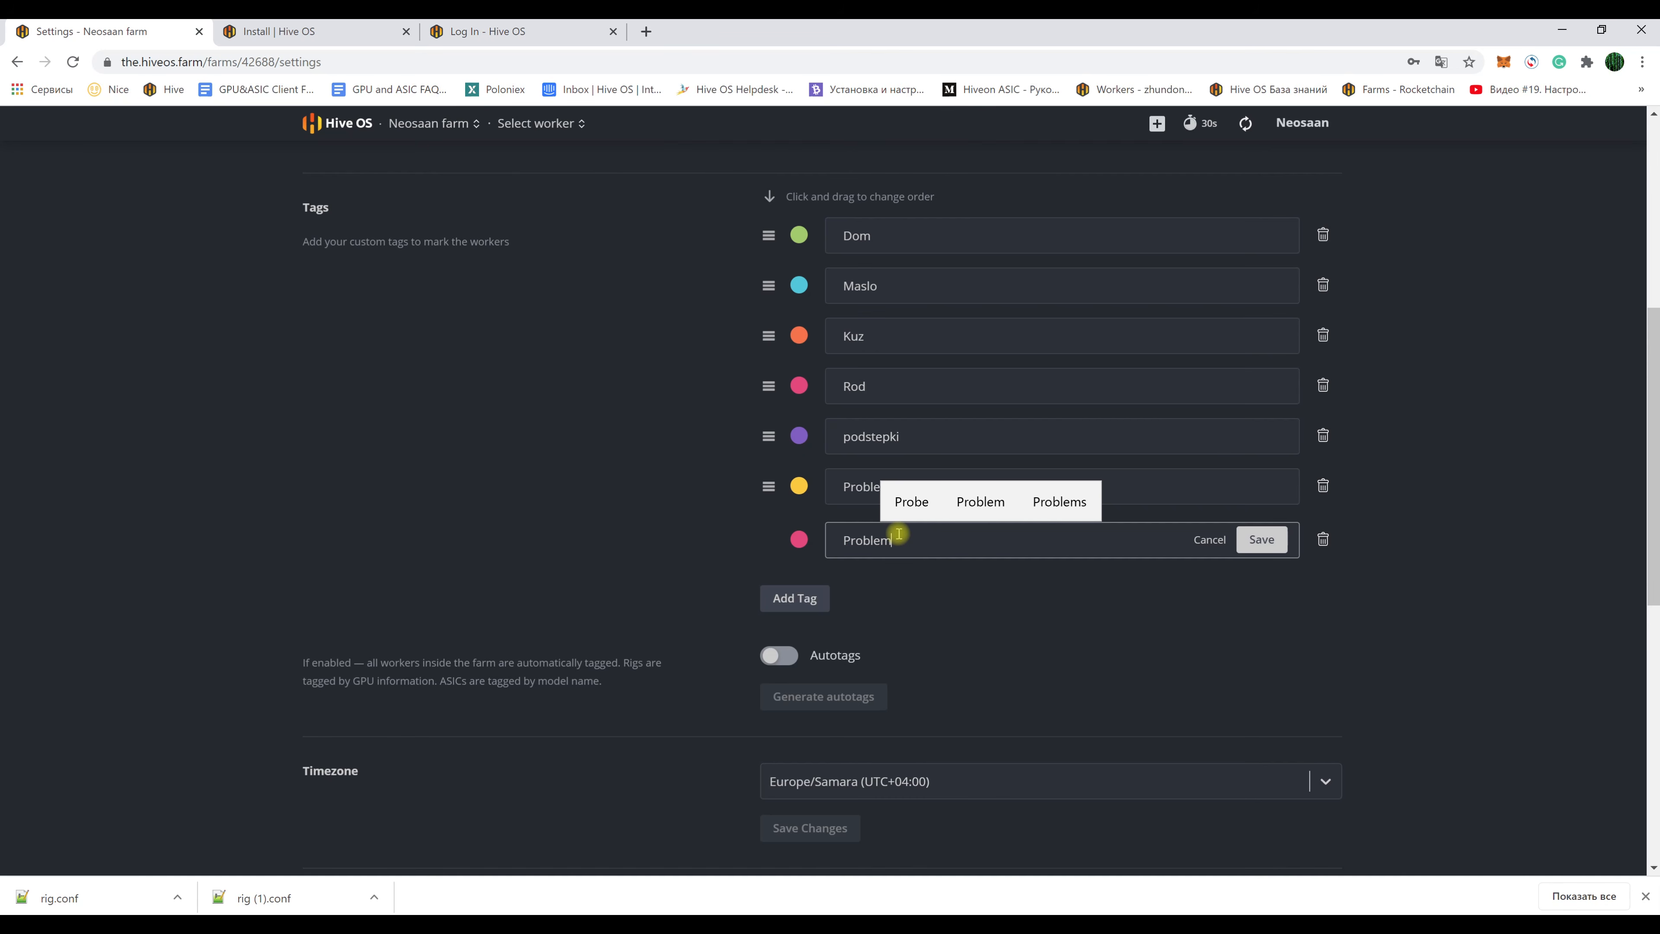
click(798, 539)
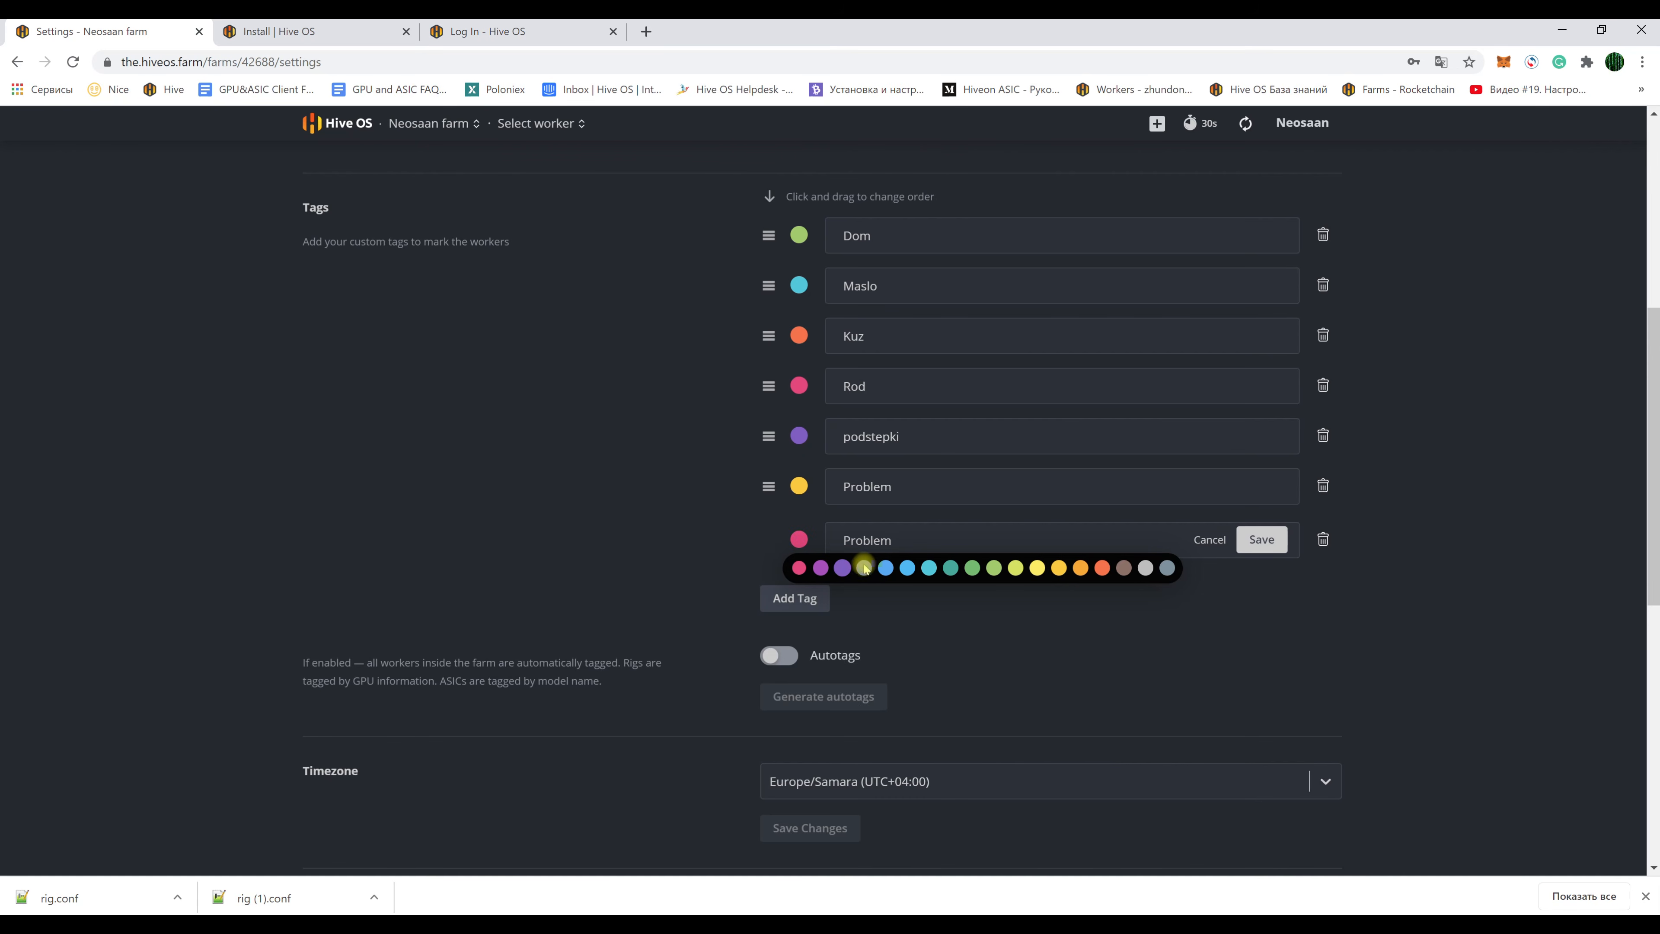
click(1060, 568)
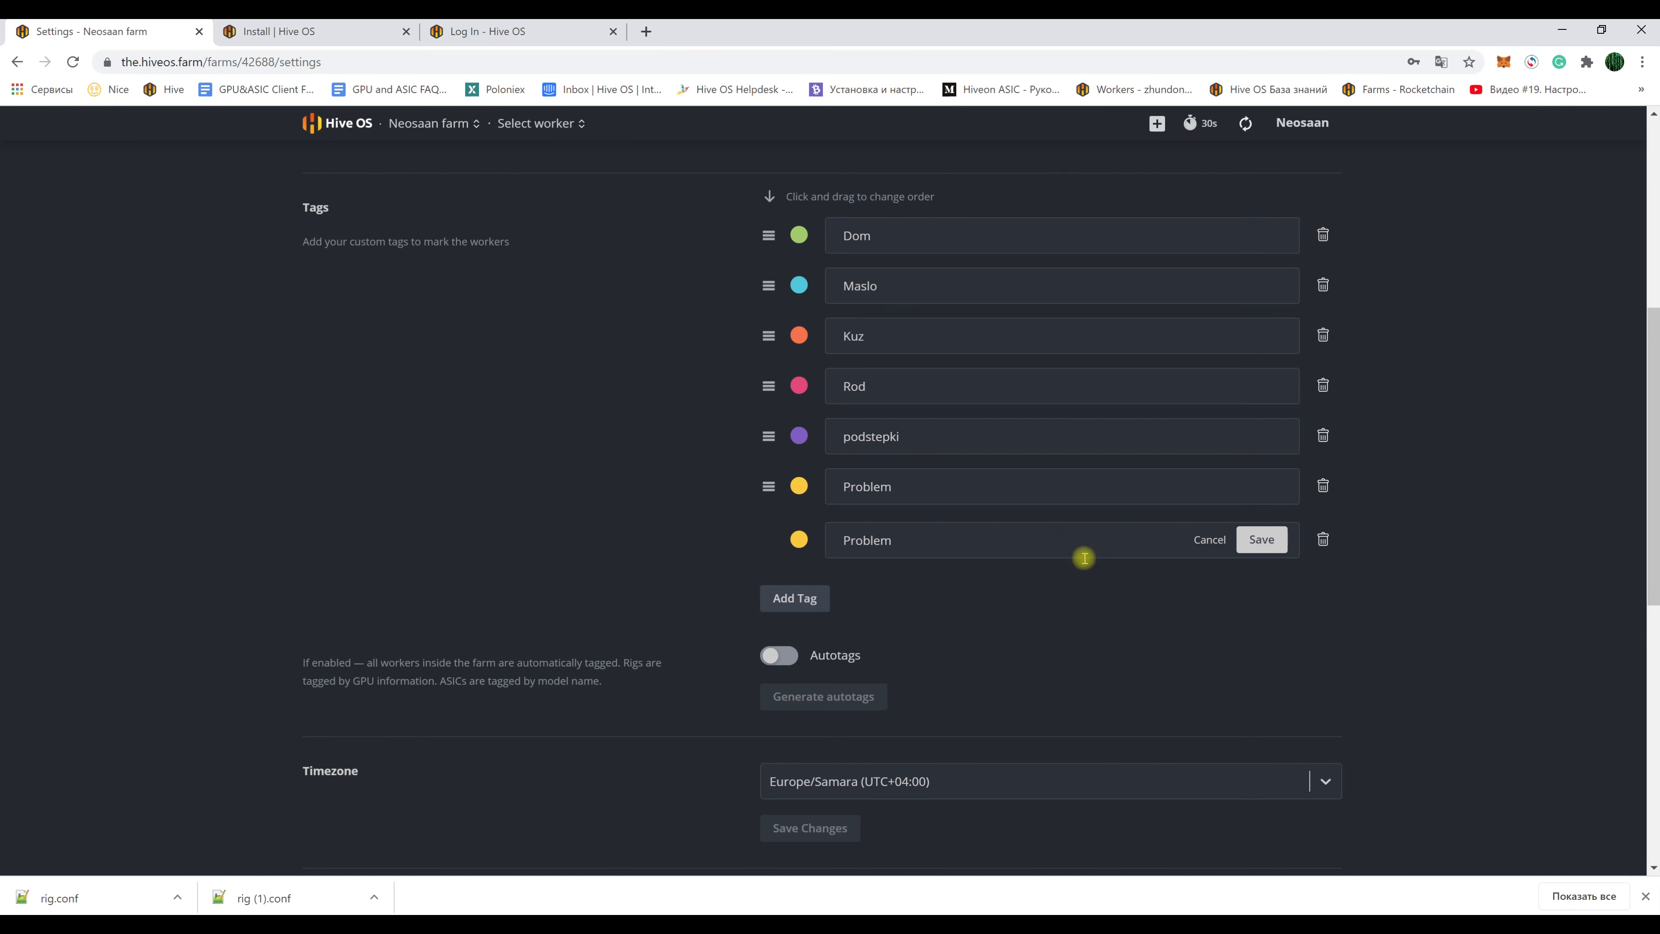
click(1261, 538)
scroll(399, 459, up, 5)
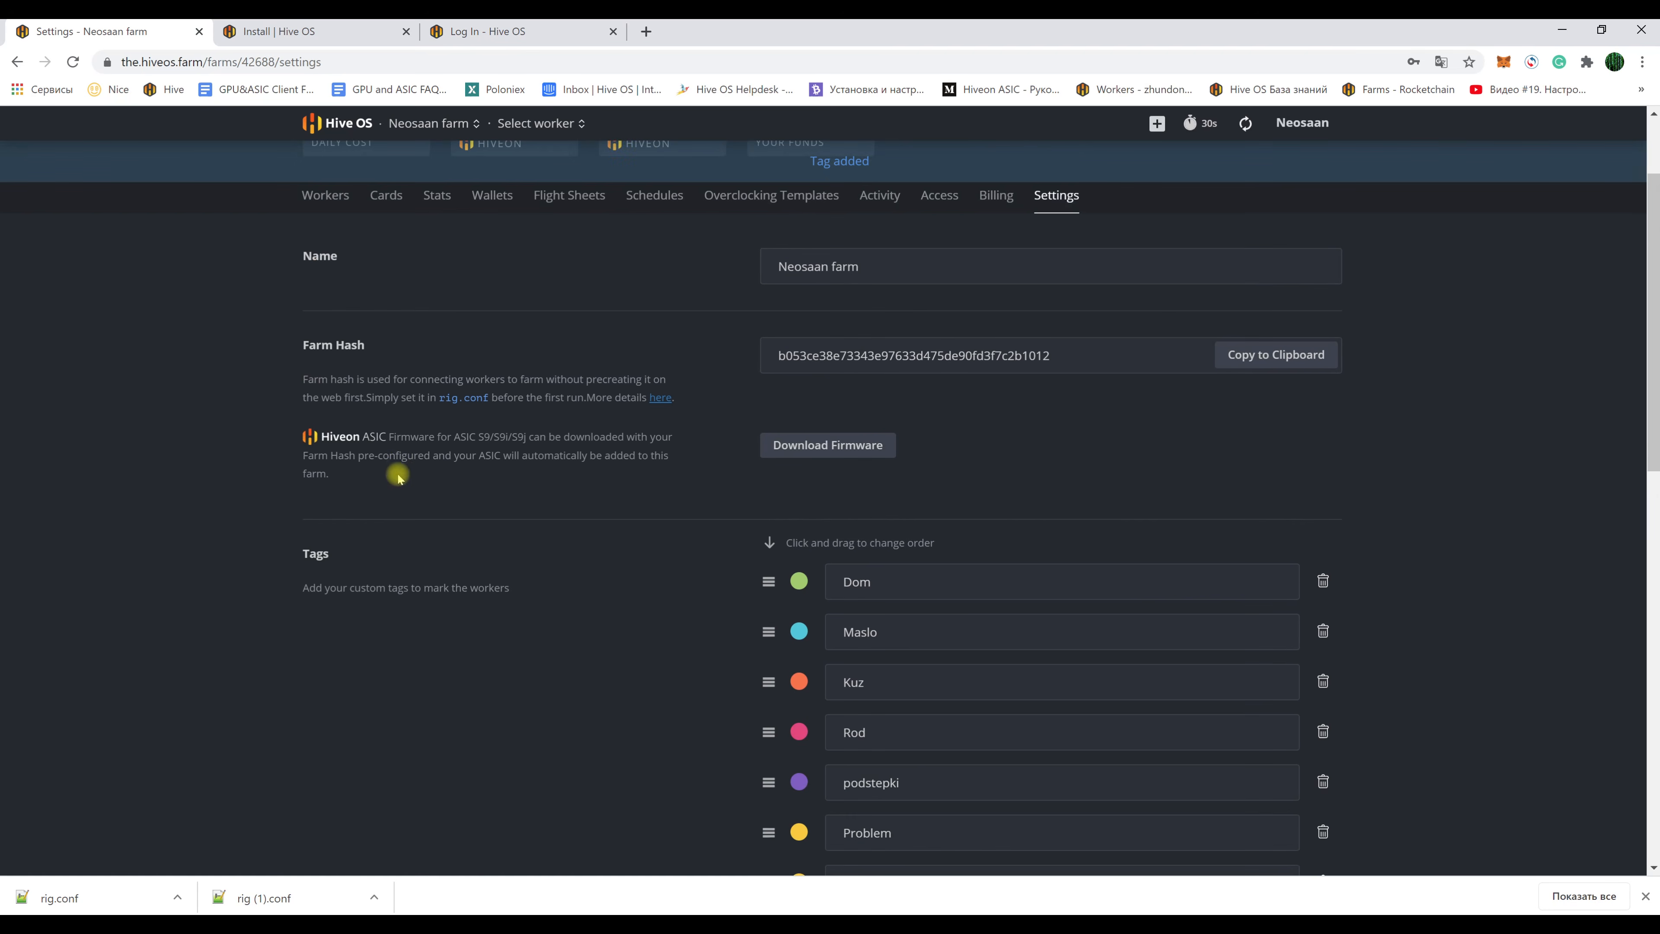
- Assign the newly added Problem tag to workers 002 Envida and 003 Kentaro, and deselect both workers
scroll(399, 459, up, 2)
click(324, 331)
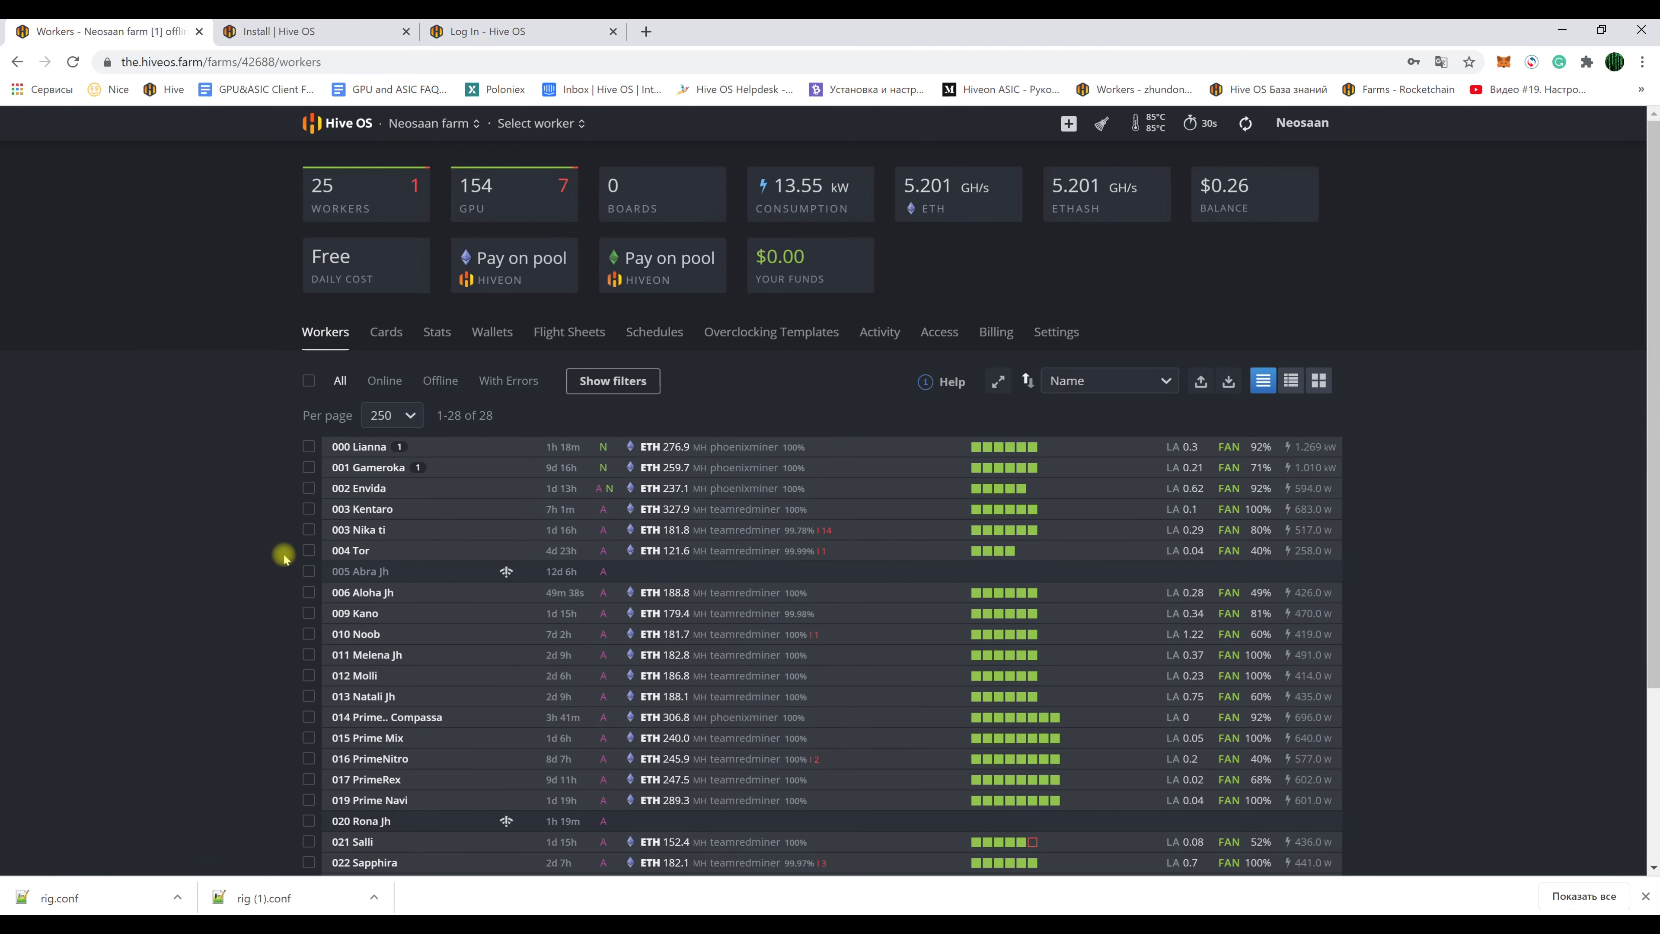
scroll(277, 557, down, 1)
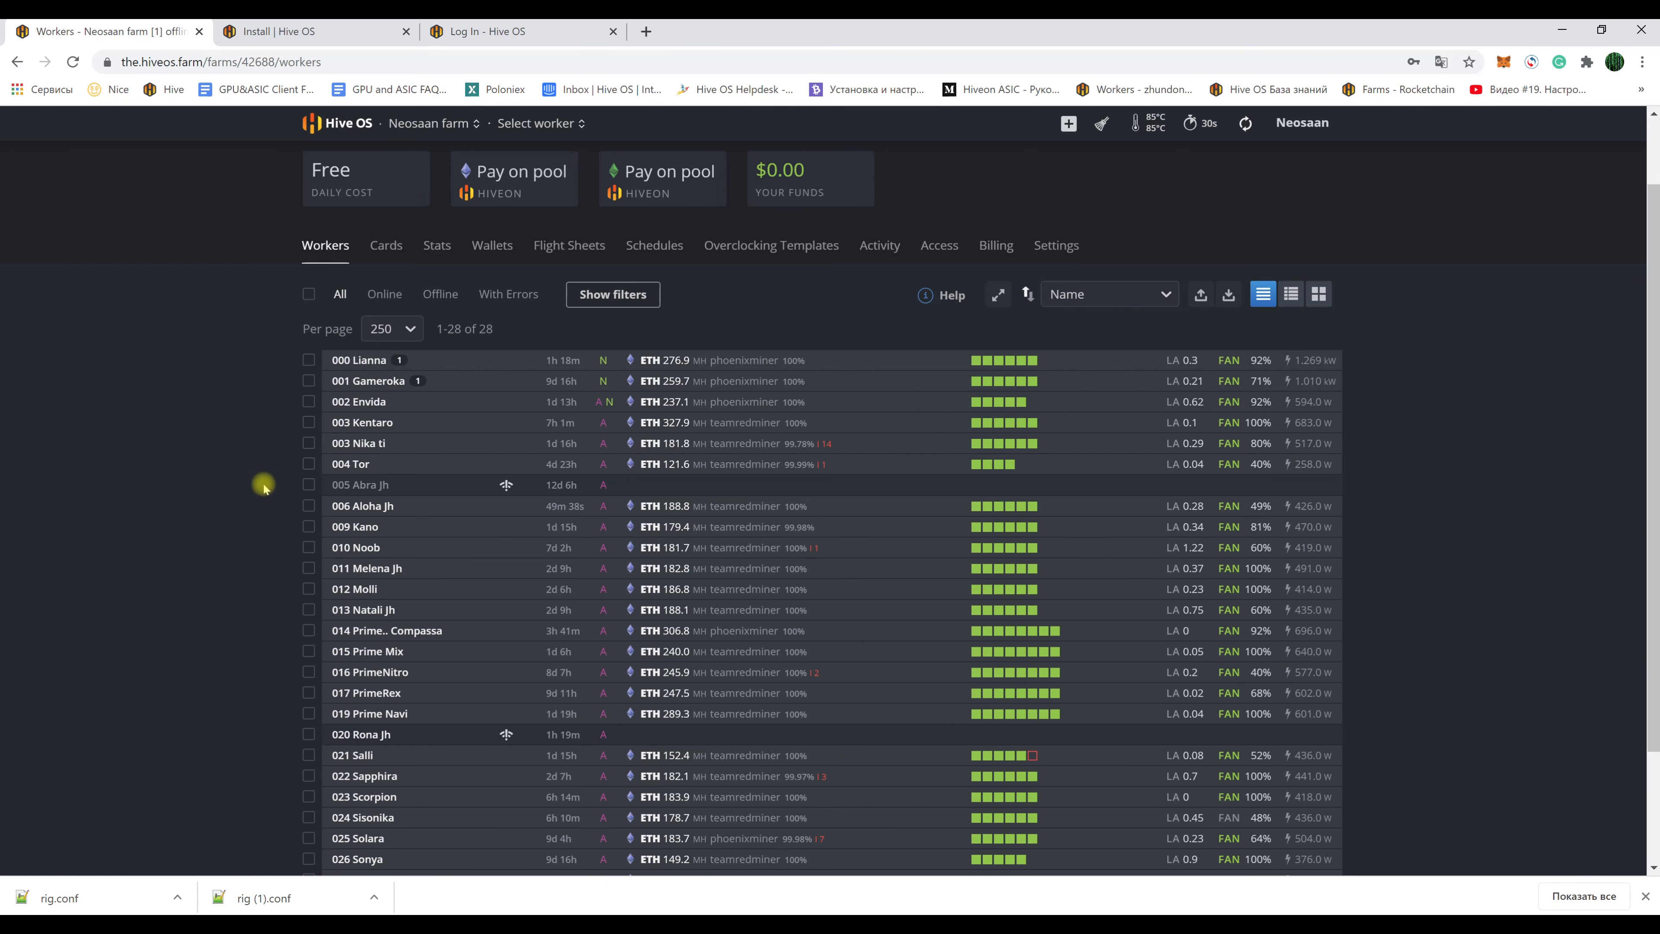
click(309, 423)
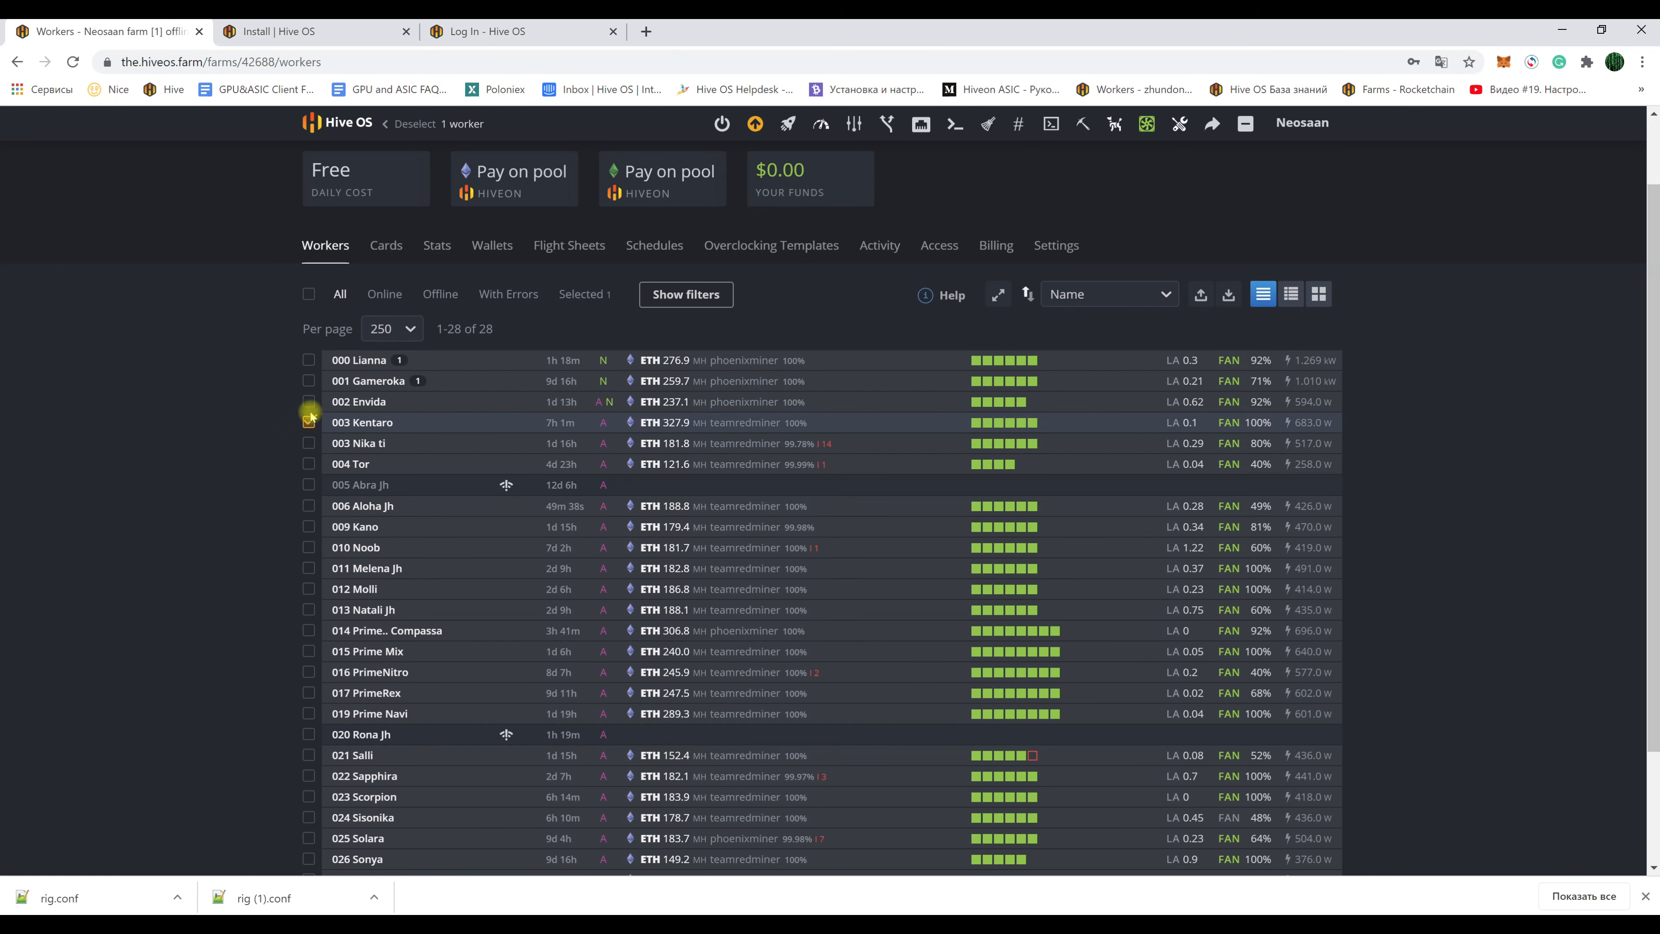
click(309, 402)
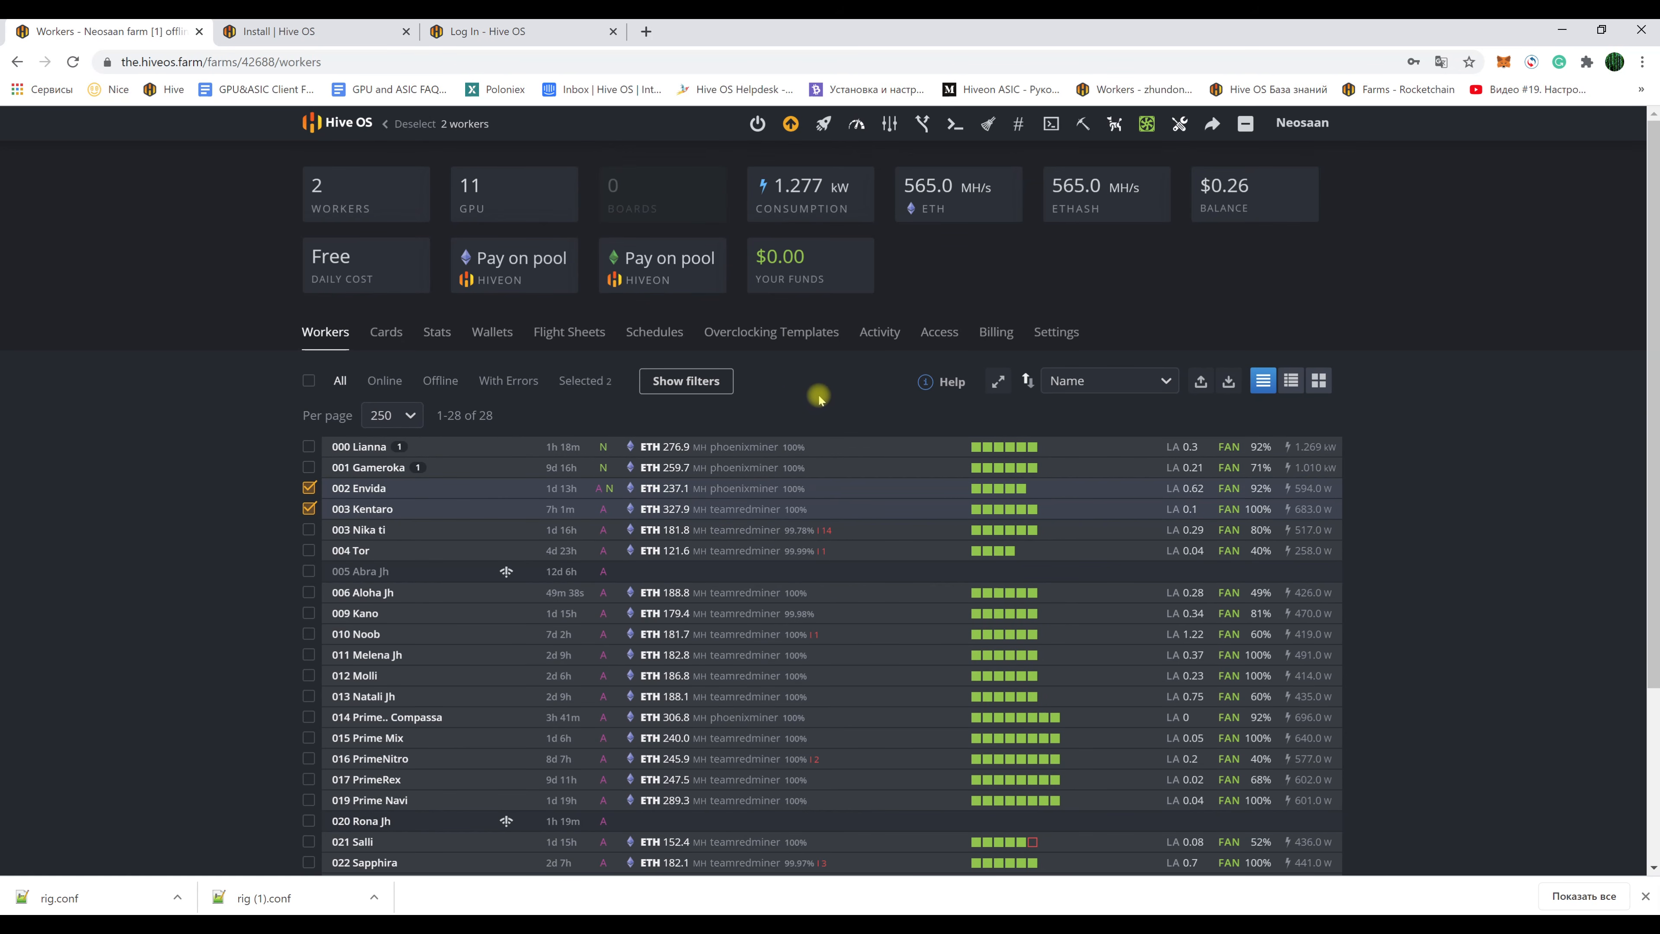
click(1021, 126)
click(773, 467)
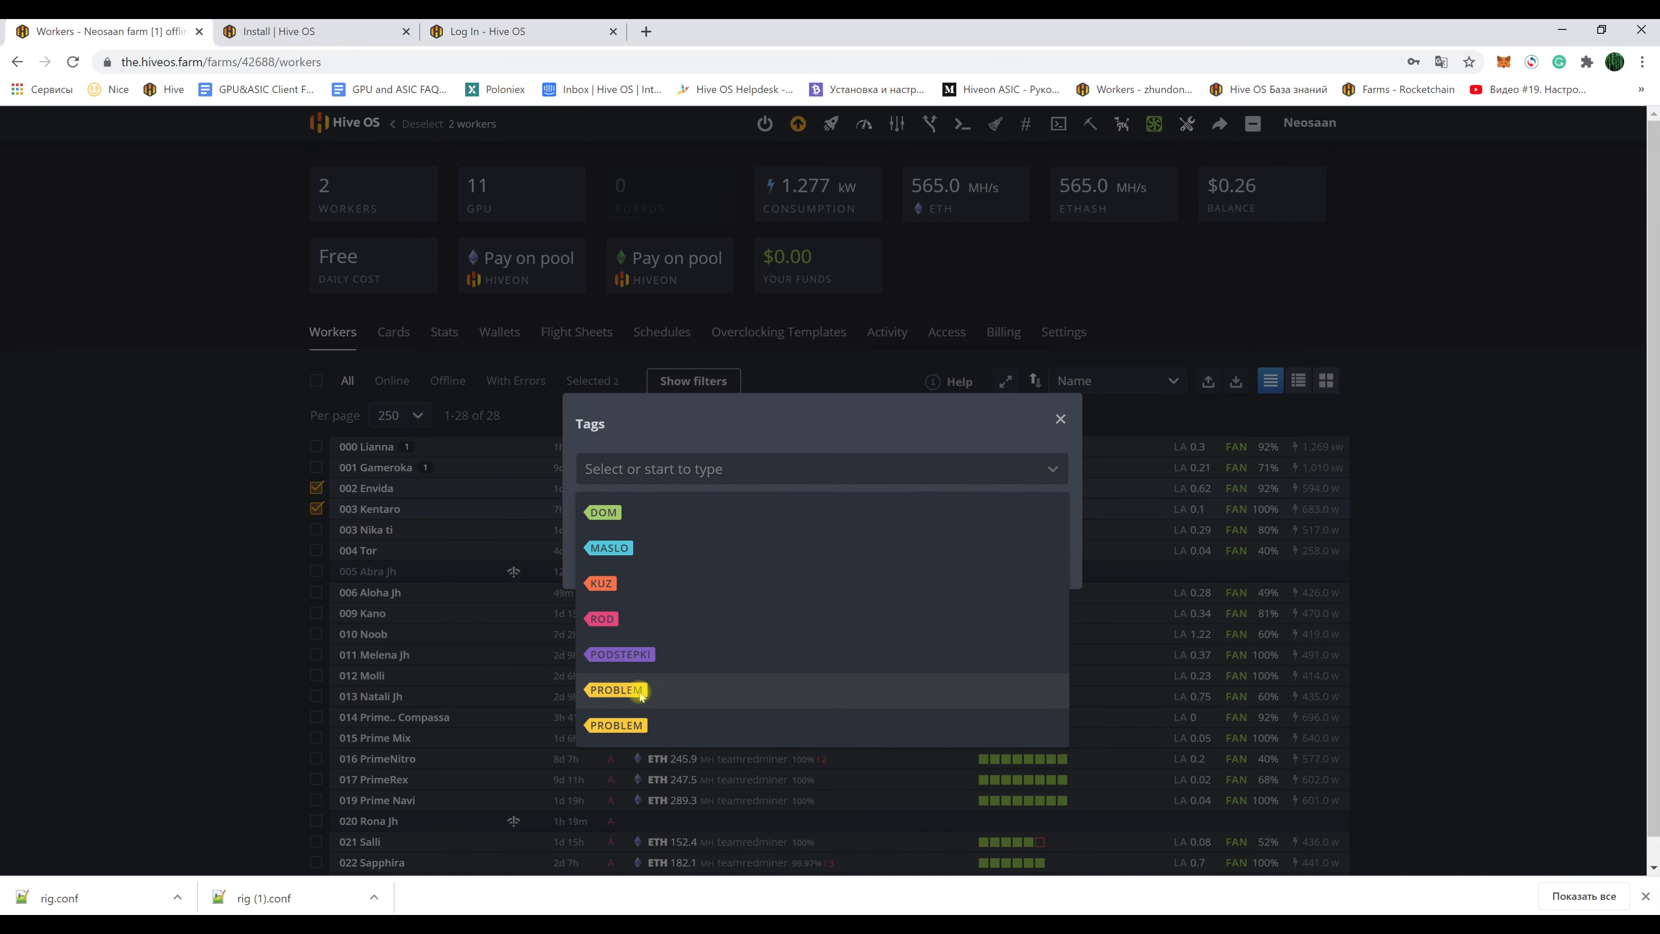
click(626, 727)
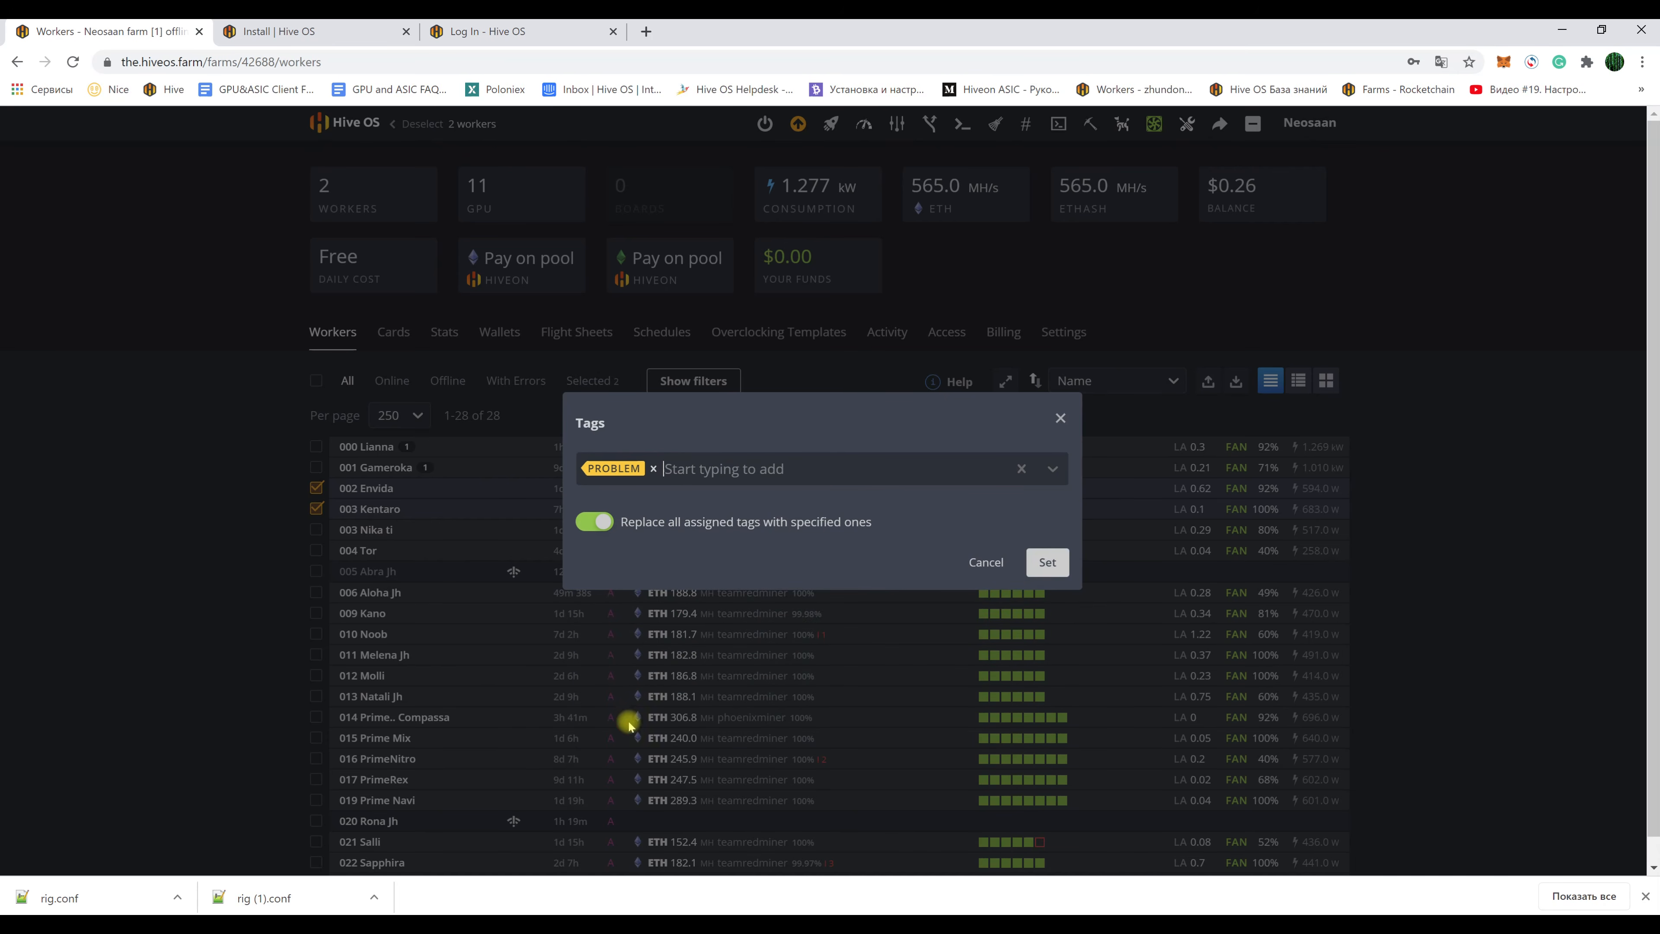
click(1046, 561)
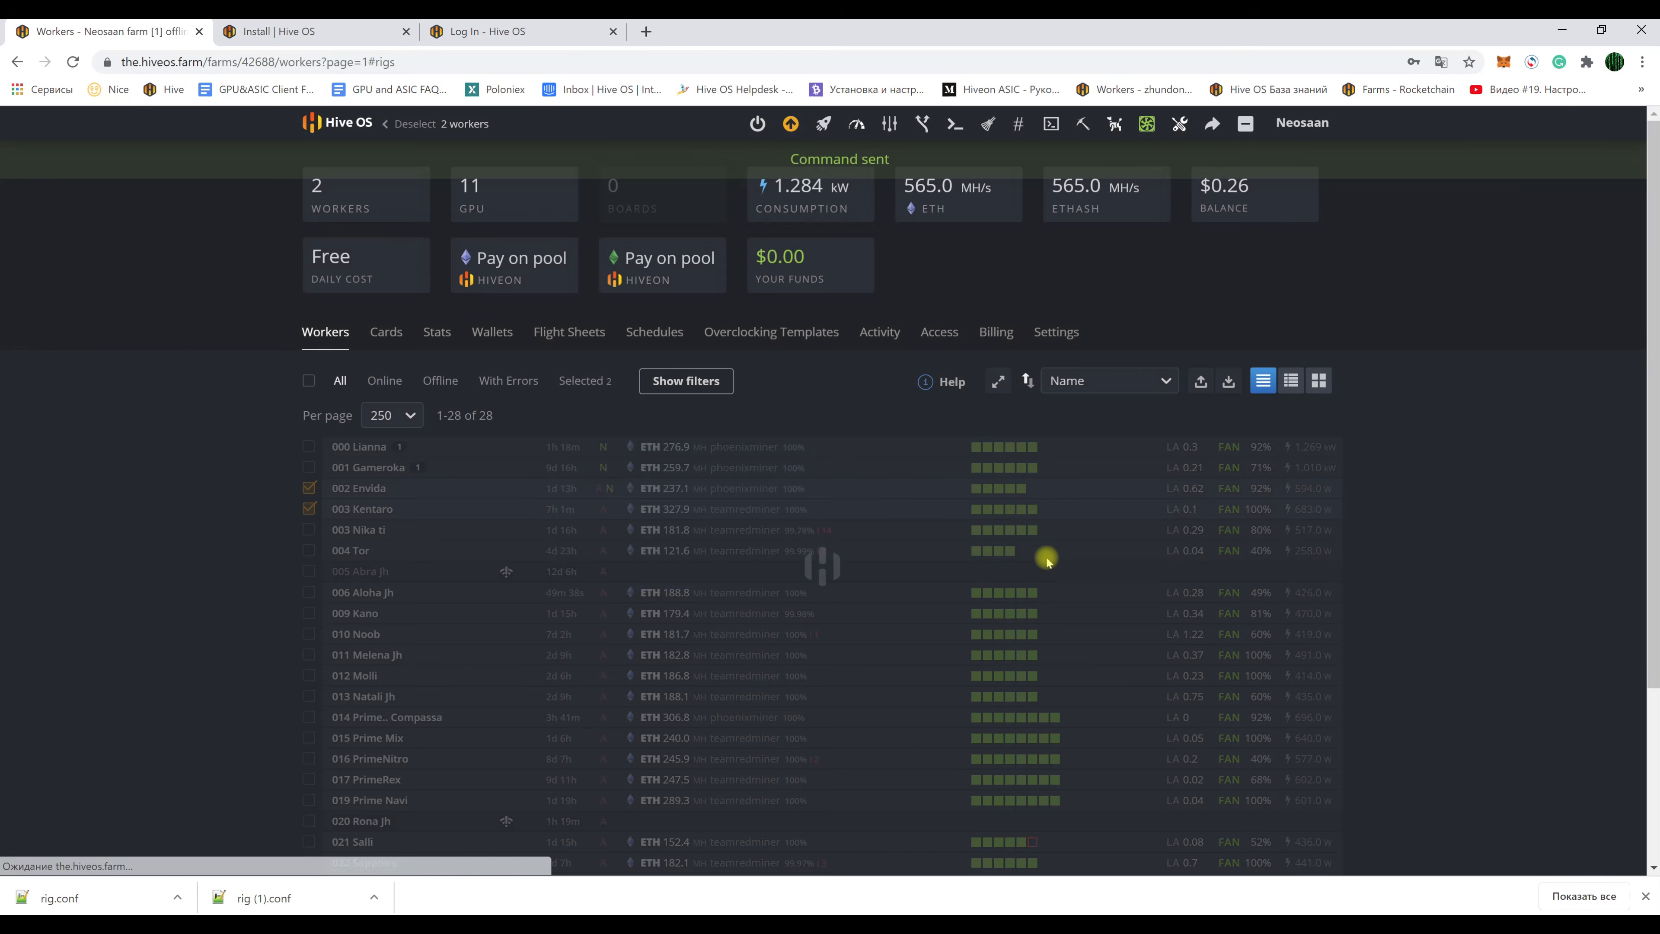
click(308, 487)
click(308, 509)
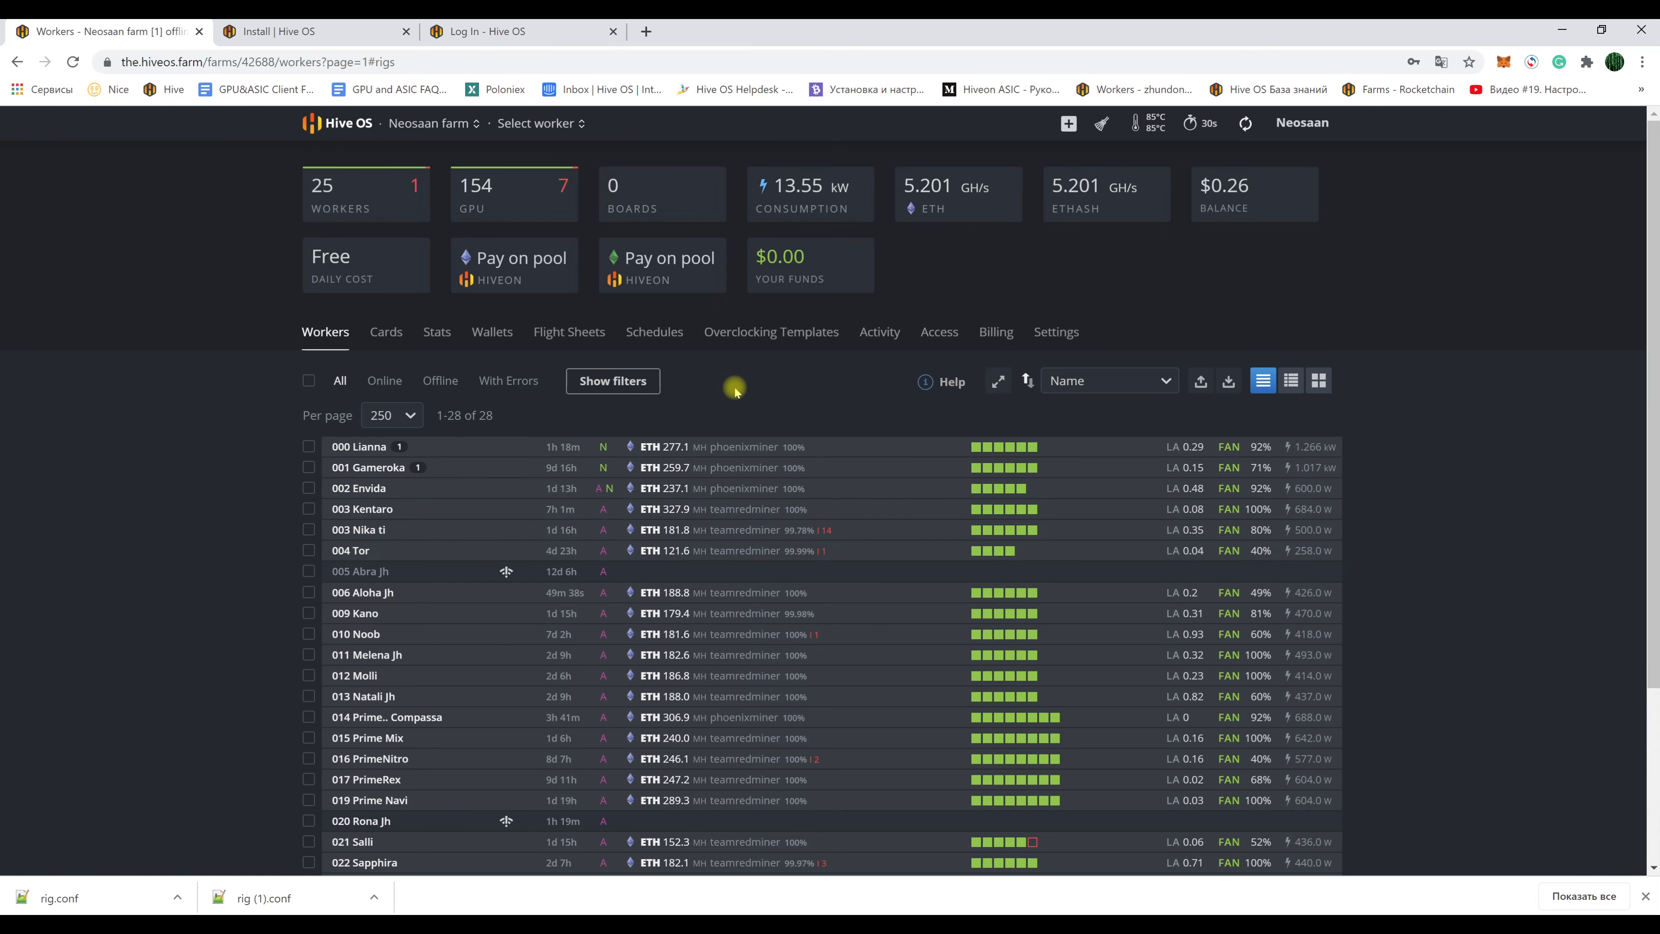
- Show the worker filters and filter the worker list by the newly added #Problem tag
click(606, 381)
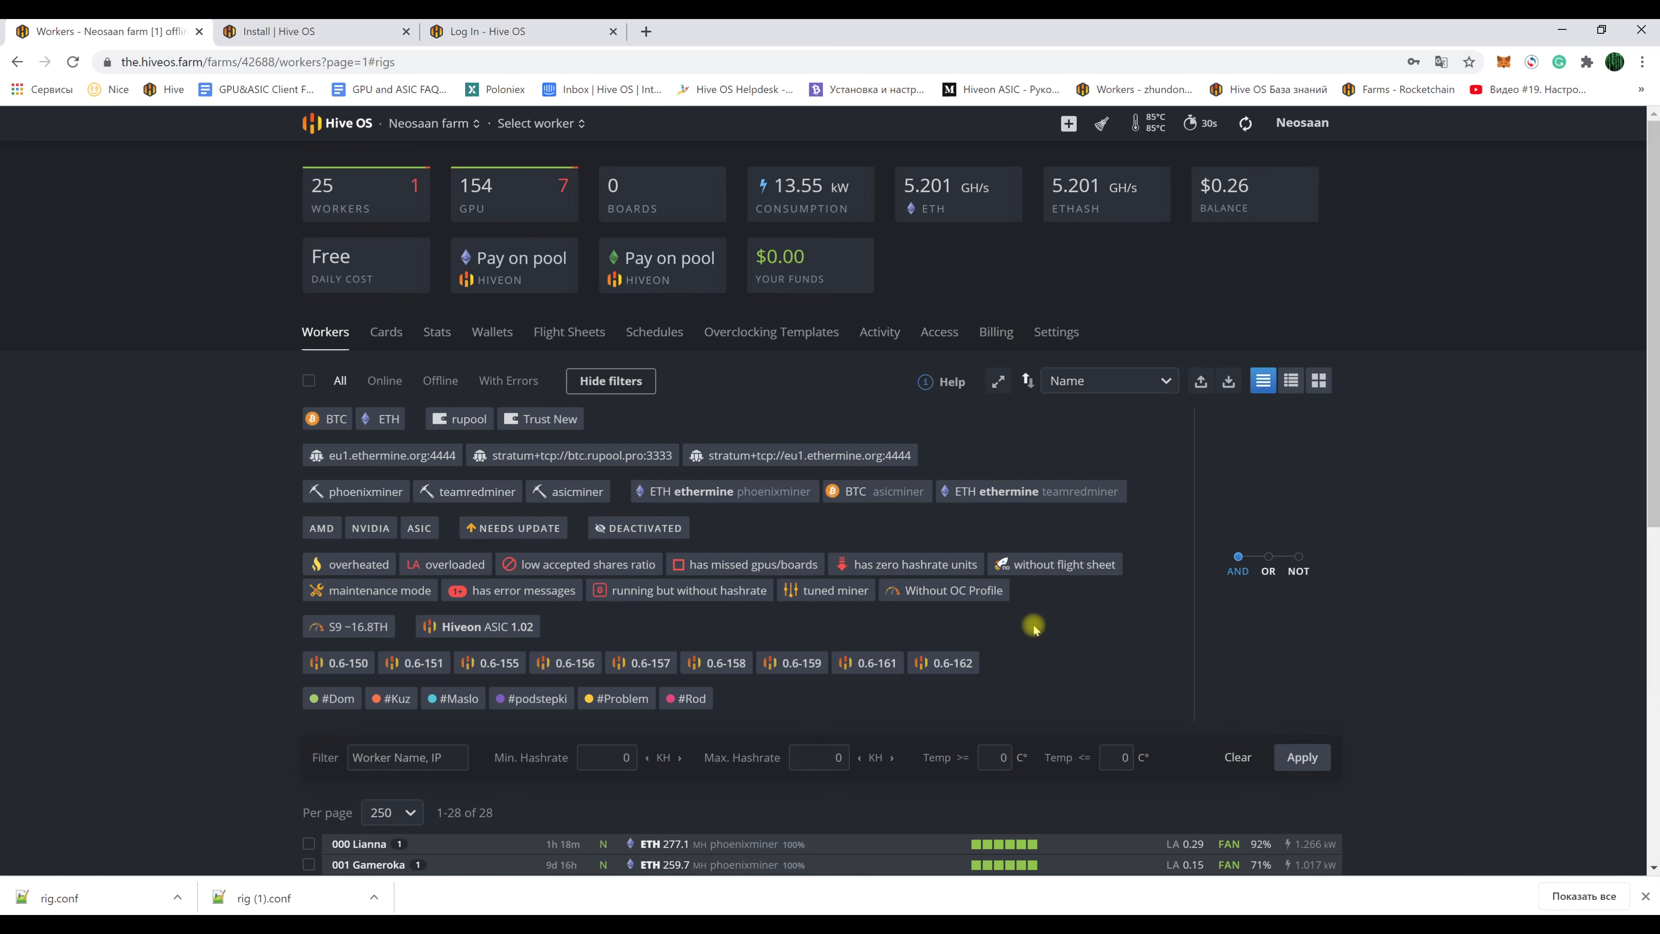
scroll(1033, 629, down, 1)
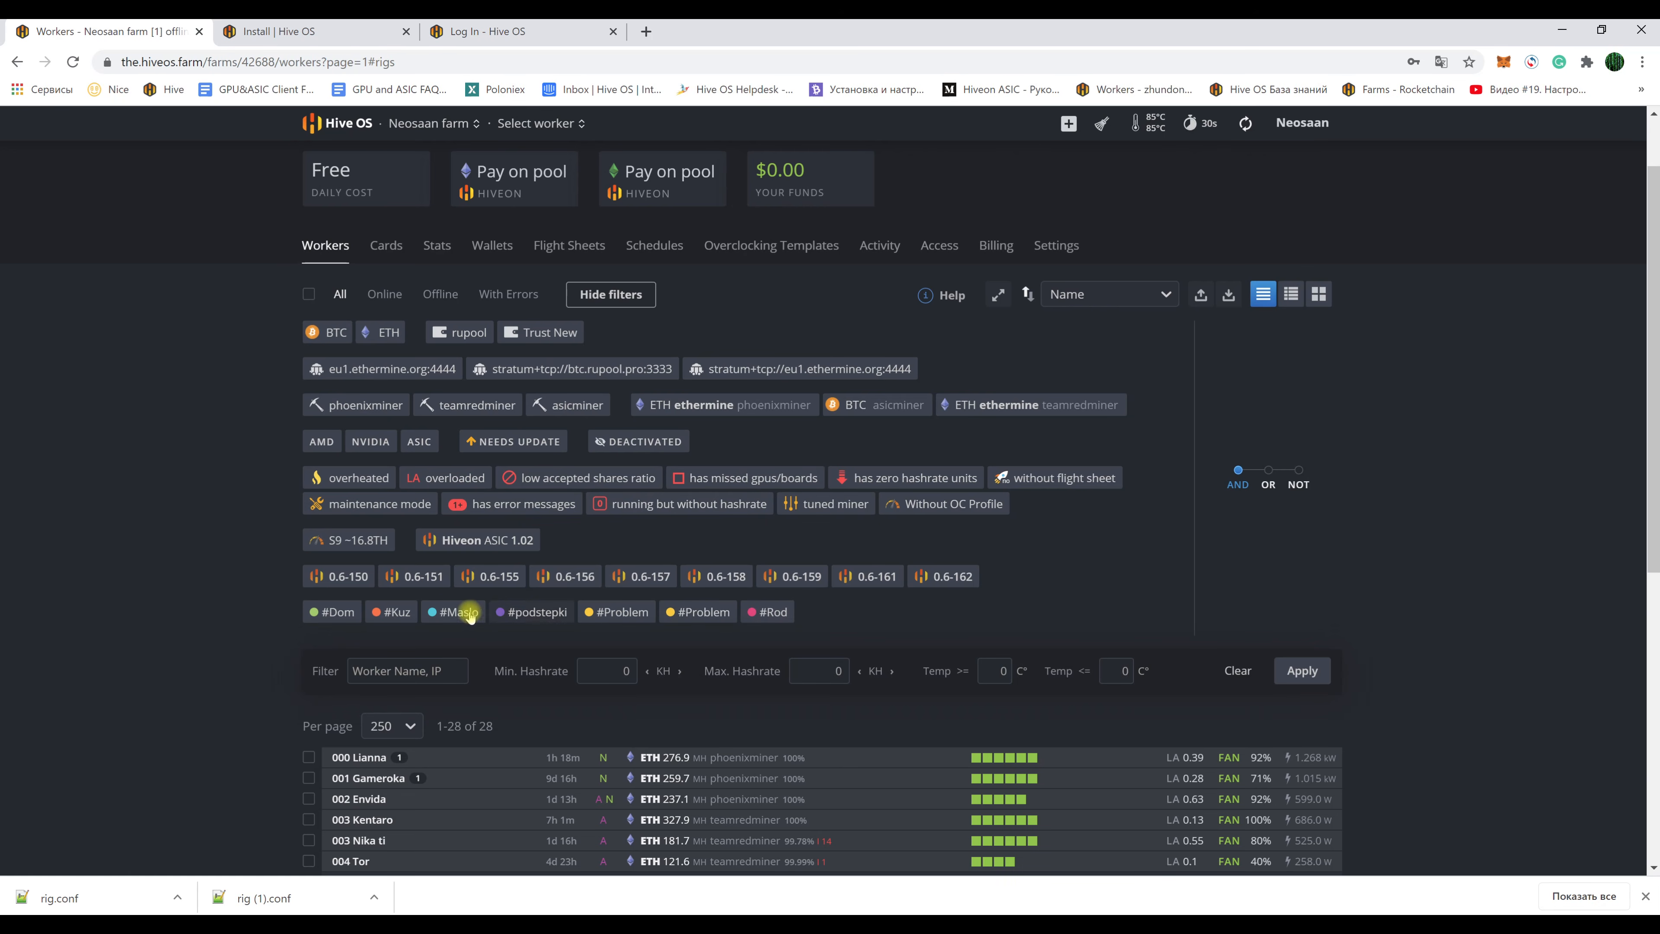
scroll(1281, 604, down, 3)
scroll(1300, 606, down, 1)
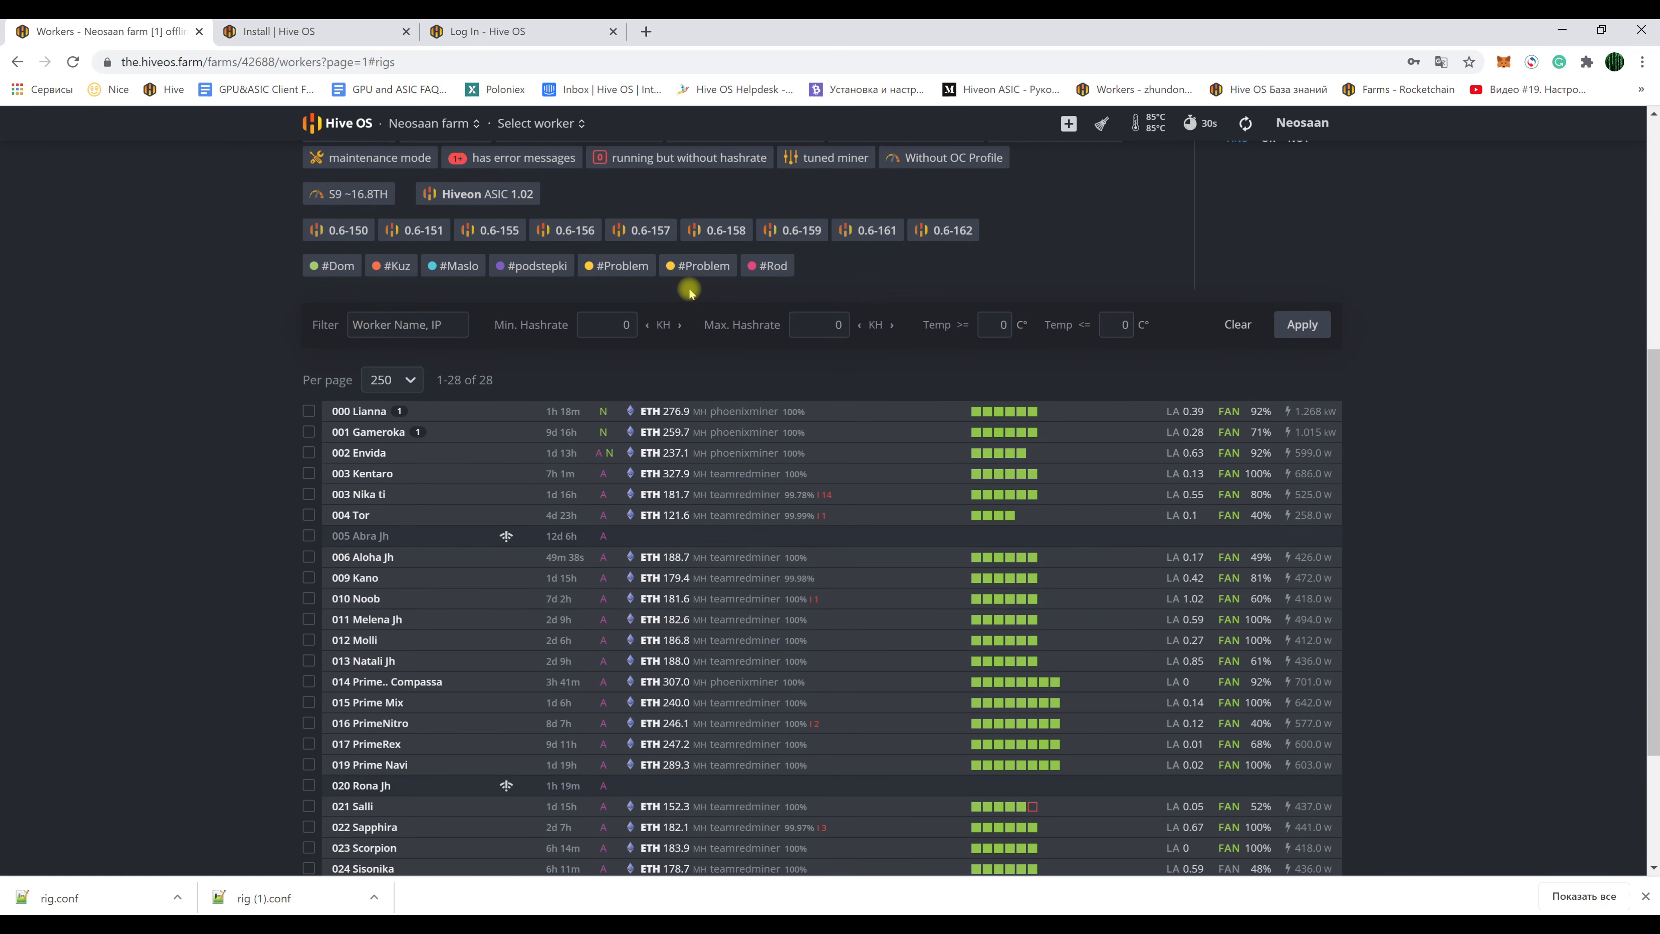
click(688, 268)
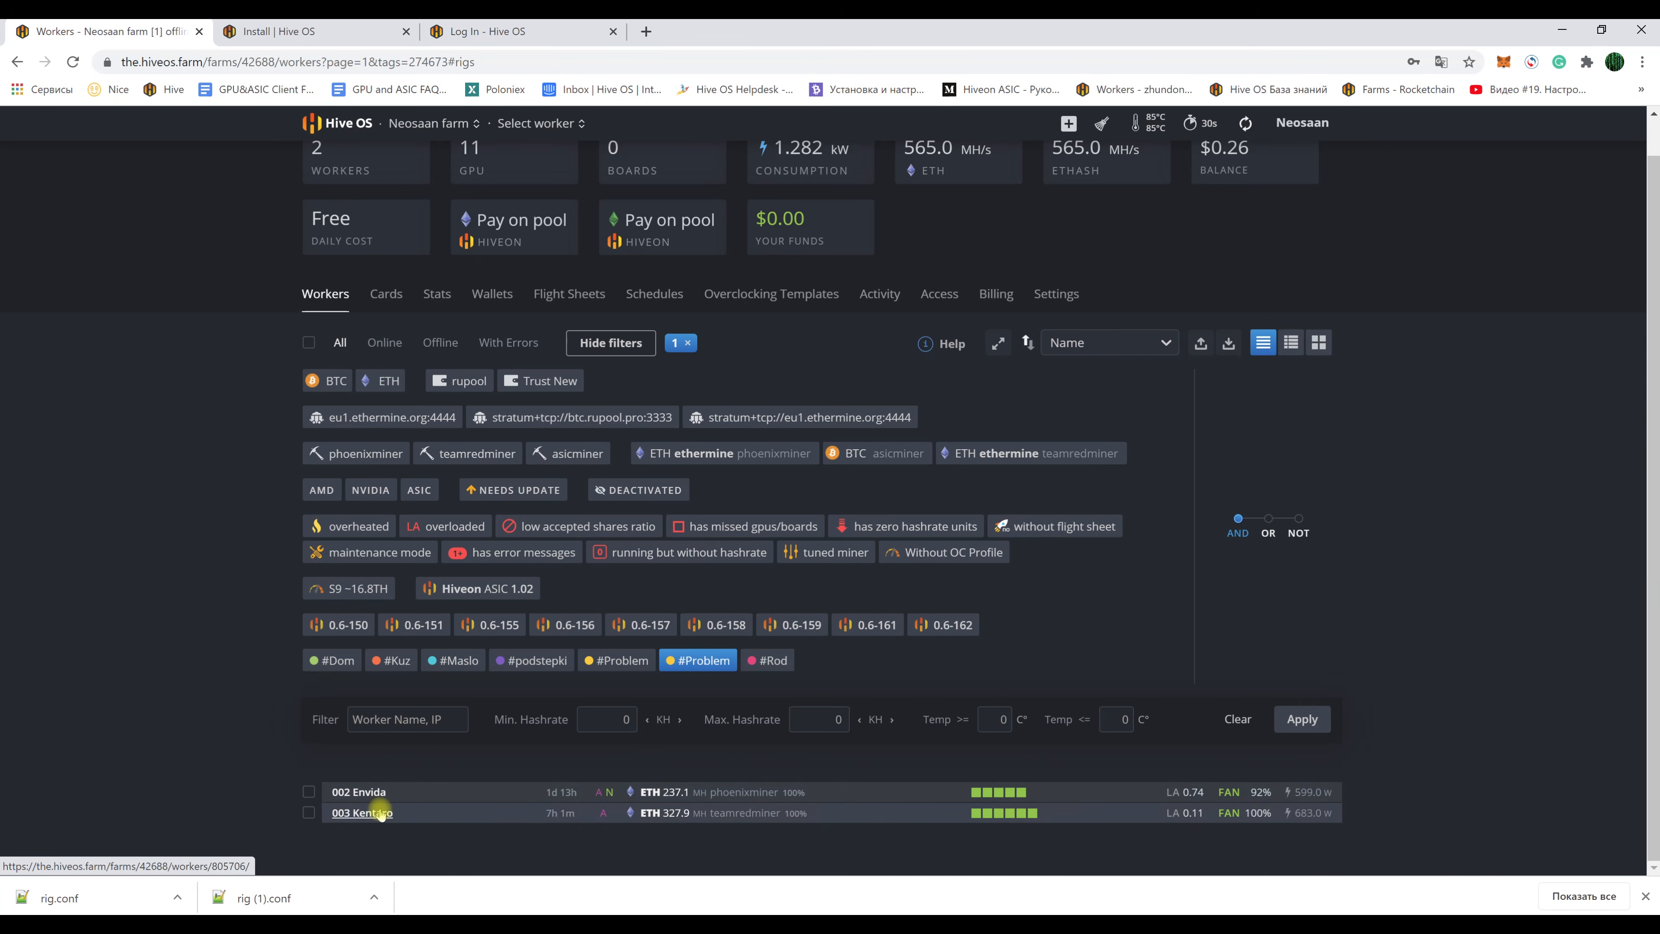
- Clear the tag filter, look over the full worker list, and hide the filter choices
click(688, 344)
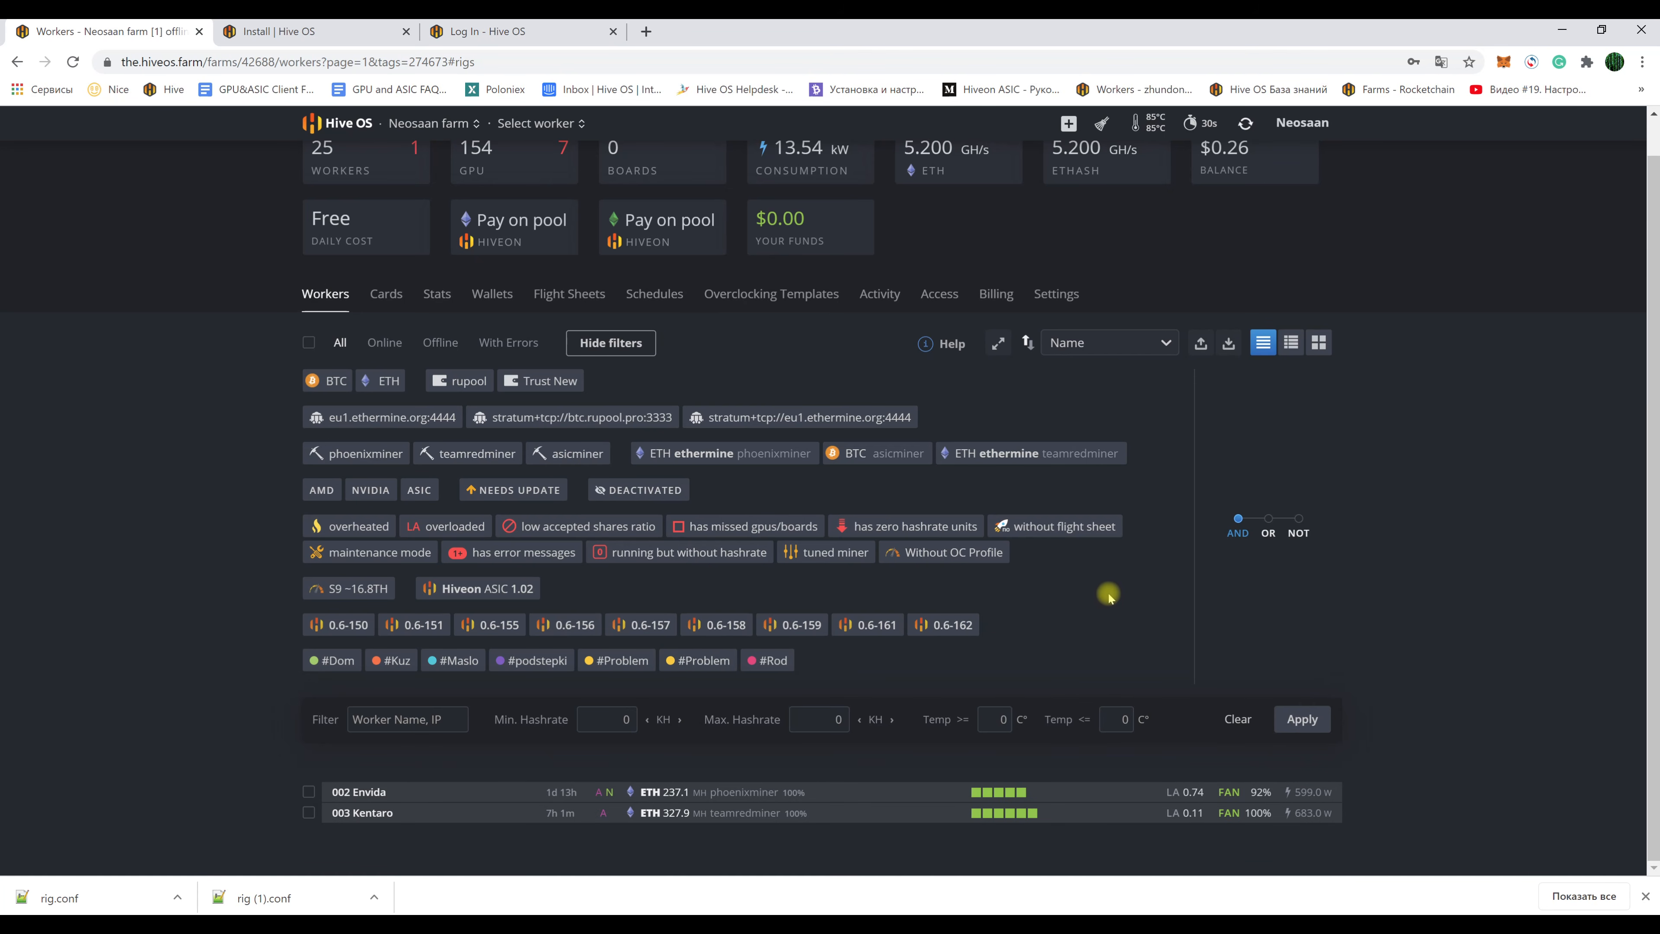
scroll(1105, 593, down, 6)
scroll(1108, 596, up, 5)
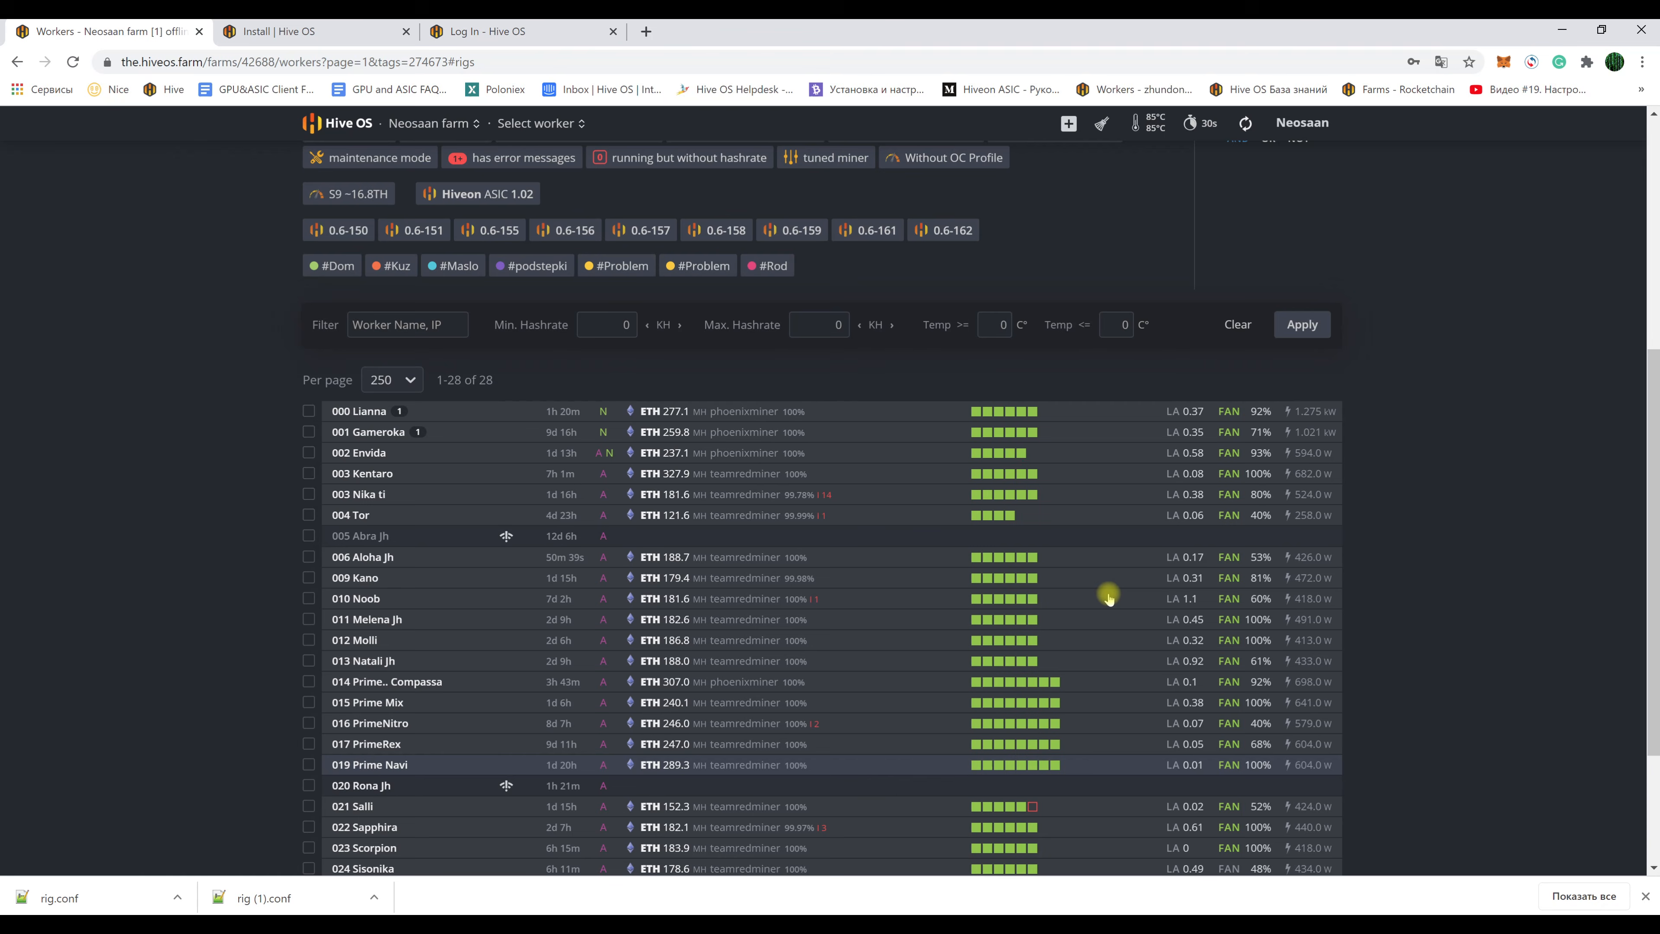
scroll(1108, 596, up, 1)
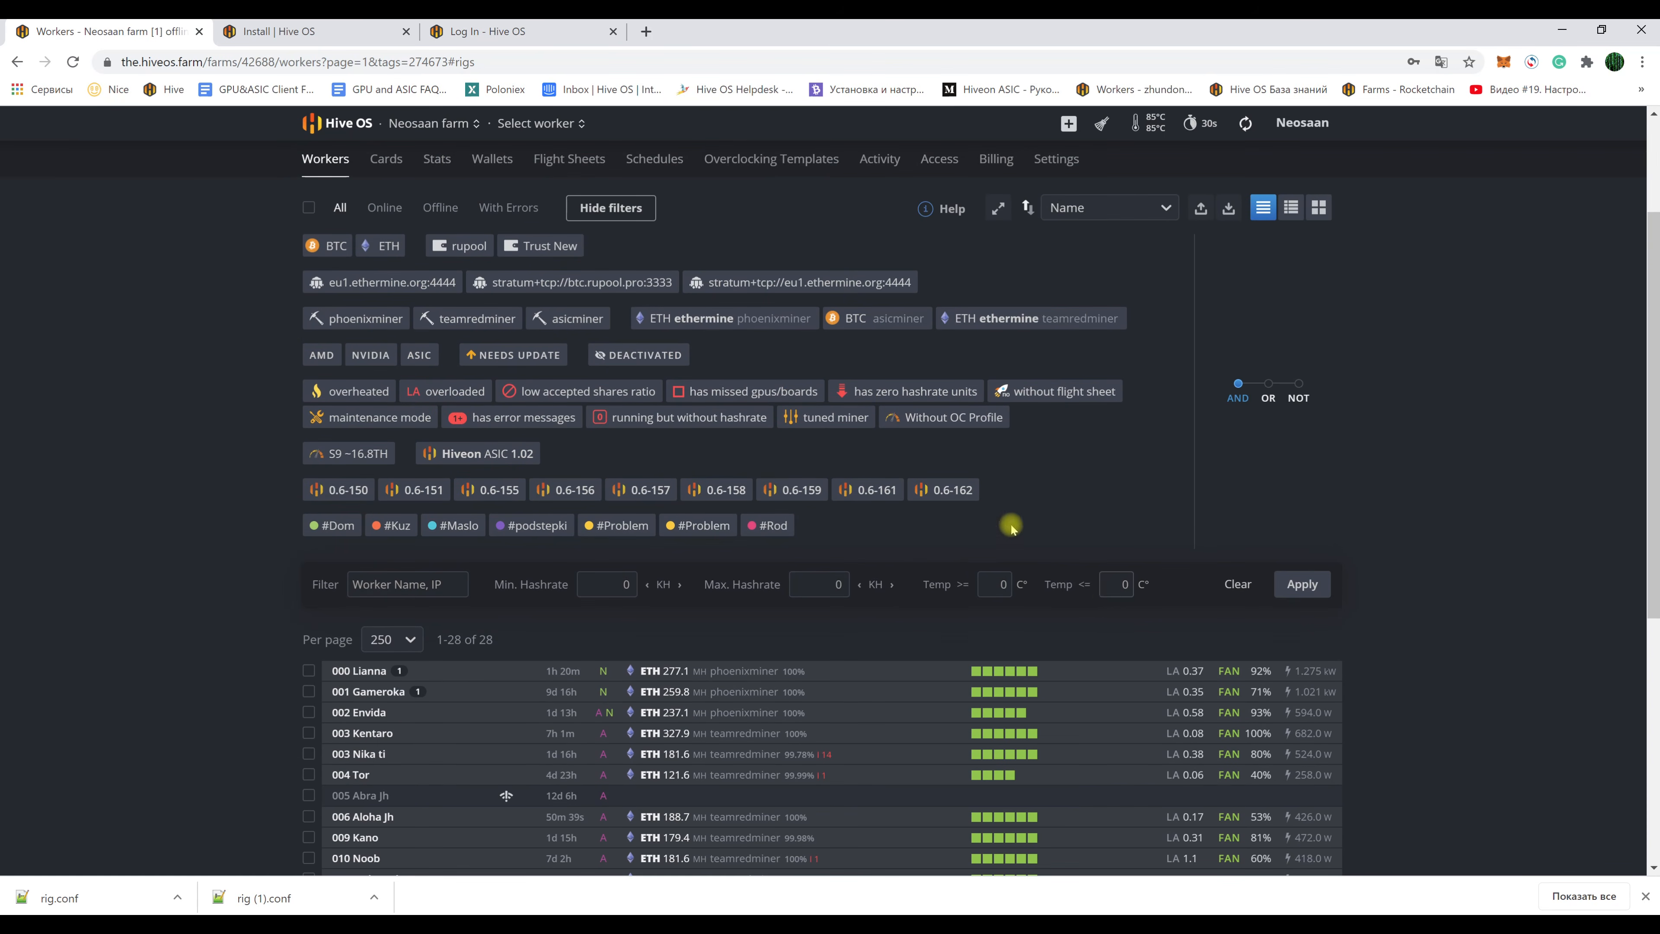
click(617, 209)
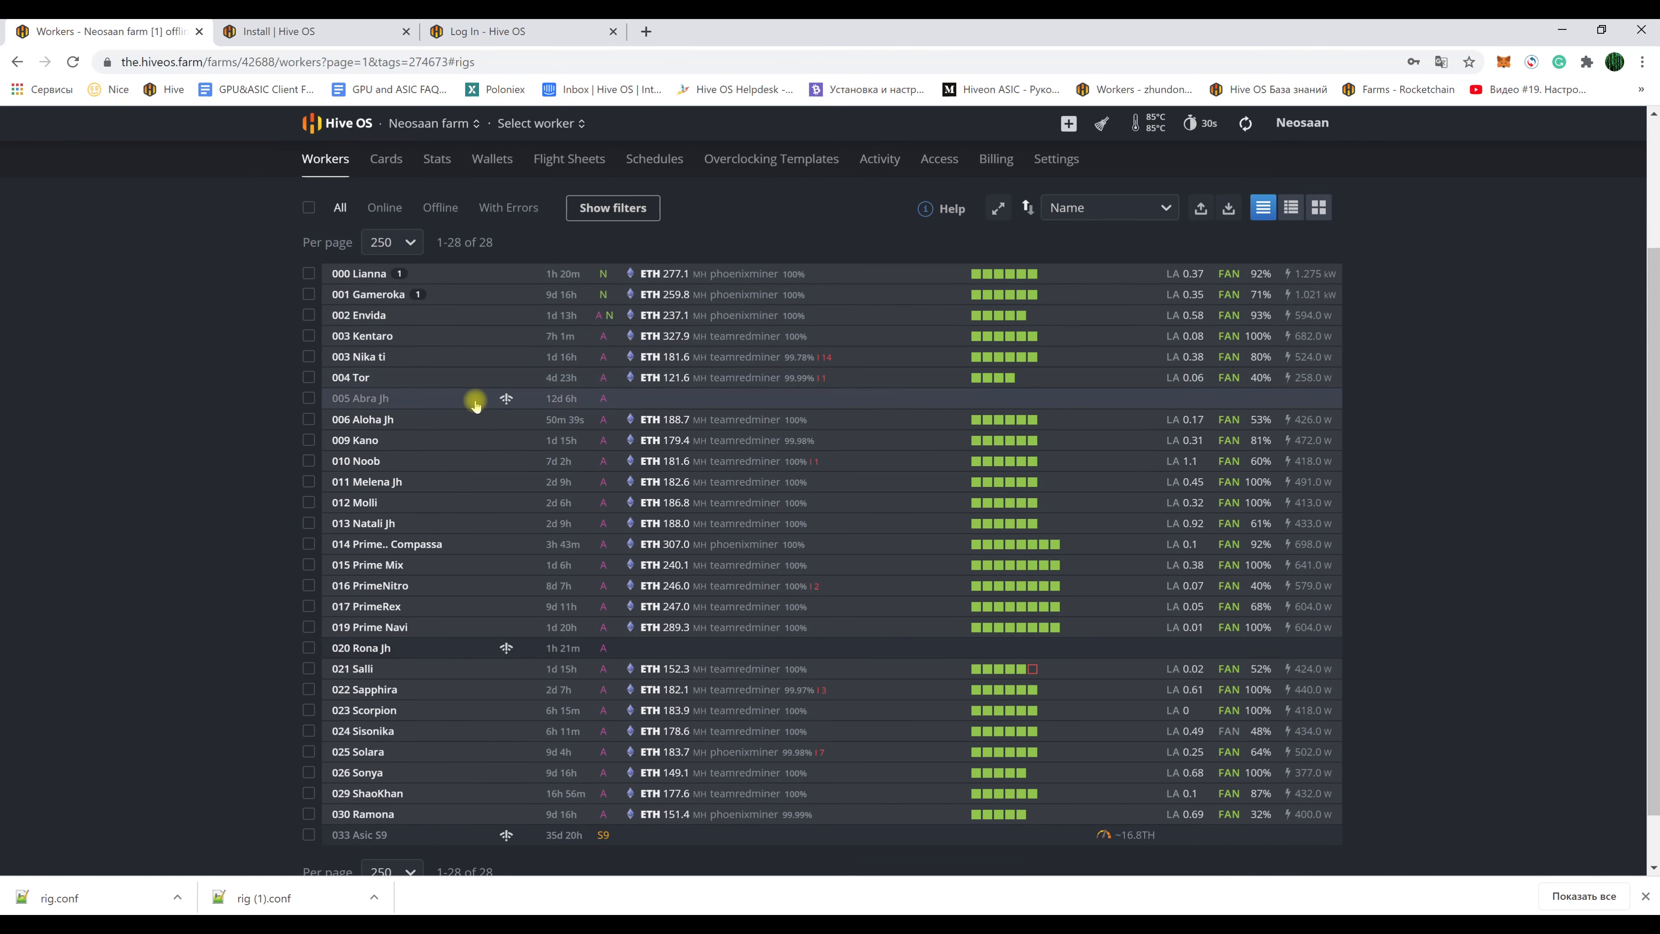
scroll(478, 399, up, 3)
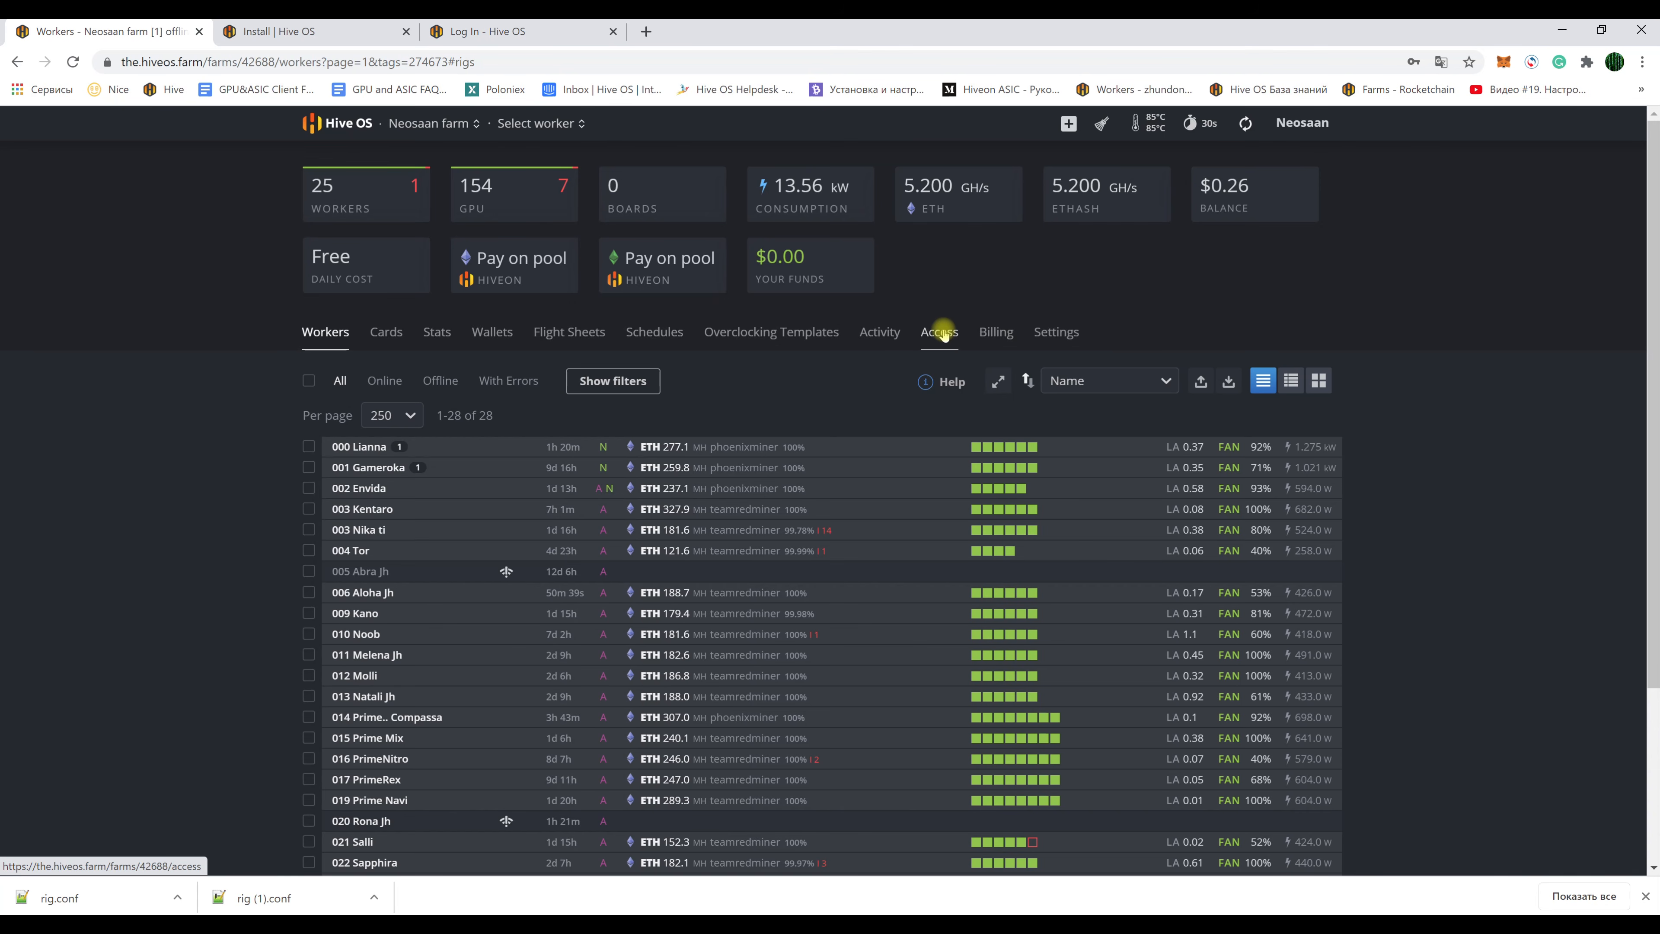
- Examine the farm's statistics for rigs, total power and hashrate over one day and one month
click(437, 333)
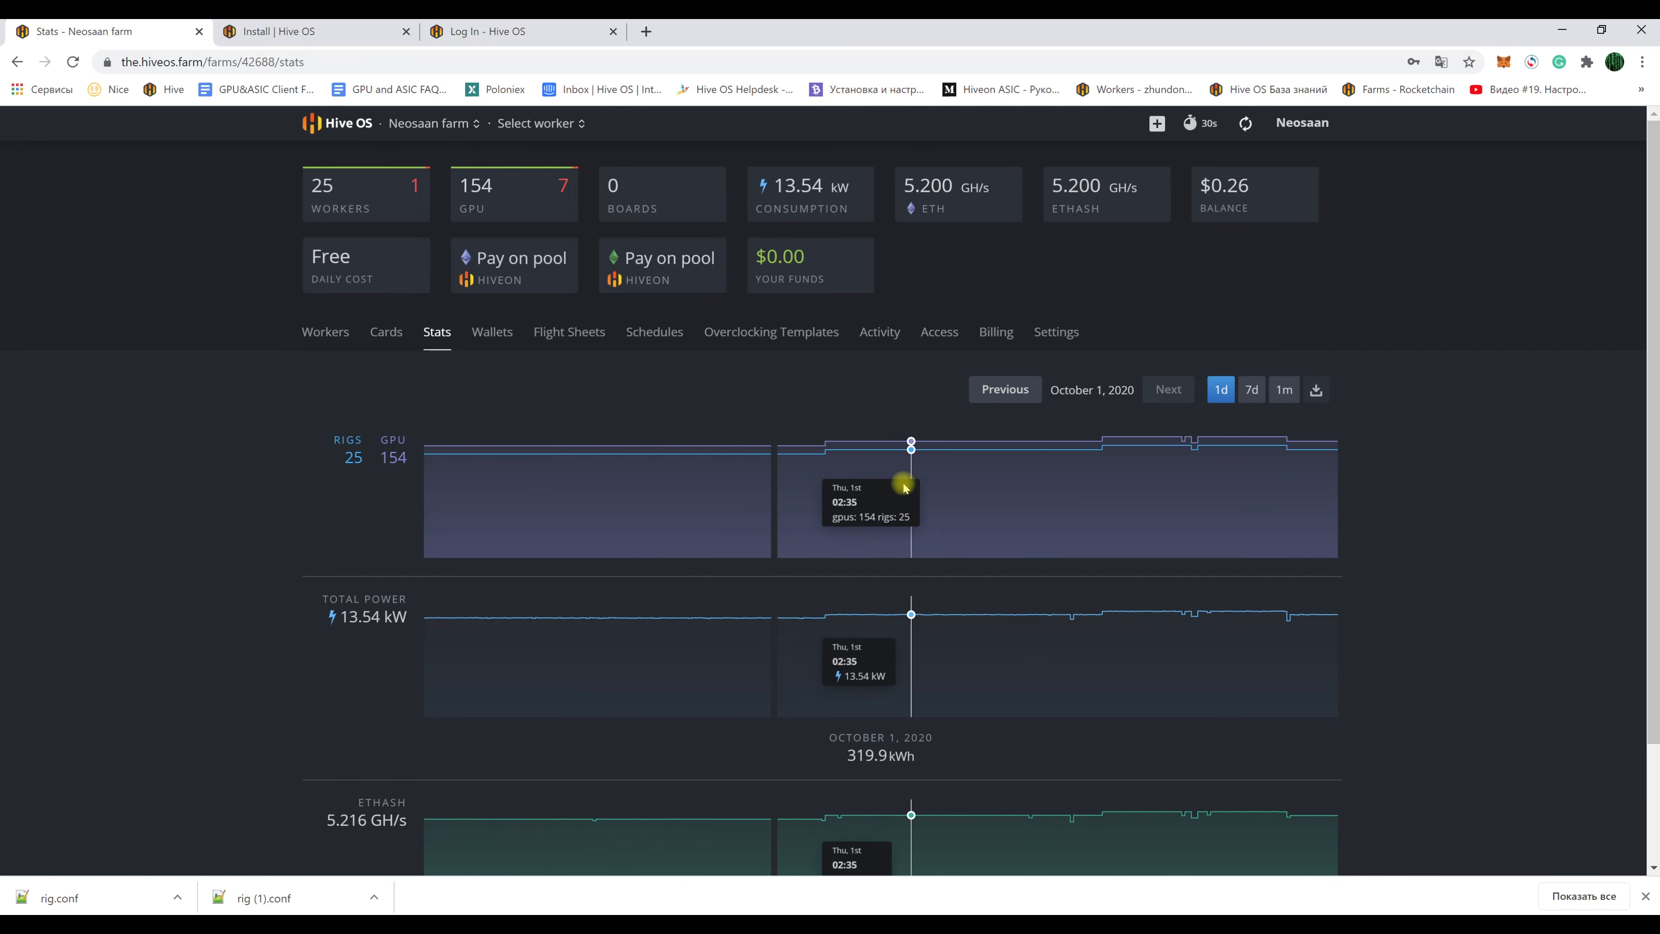
scroll(842, 496, down, 1)
scroll(842, 495, down, 2)
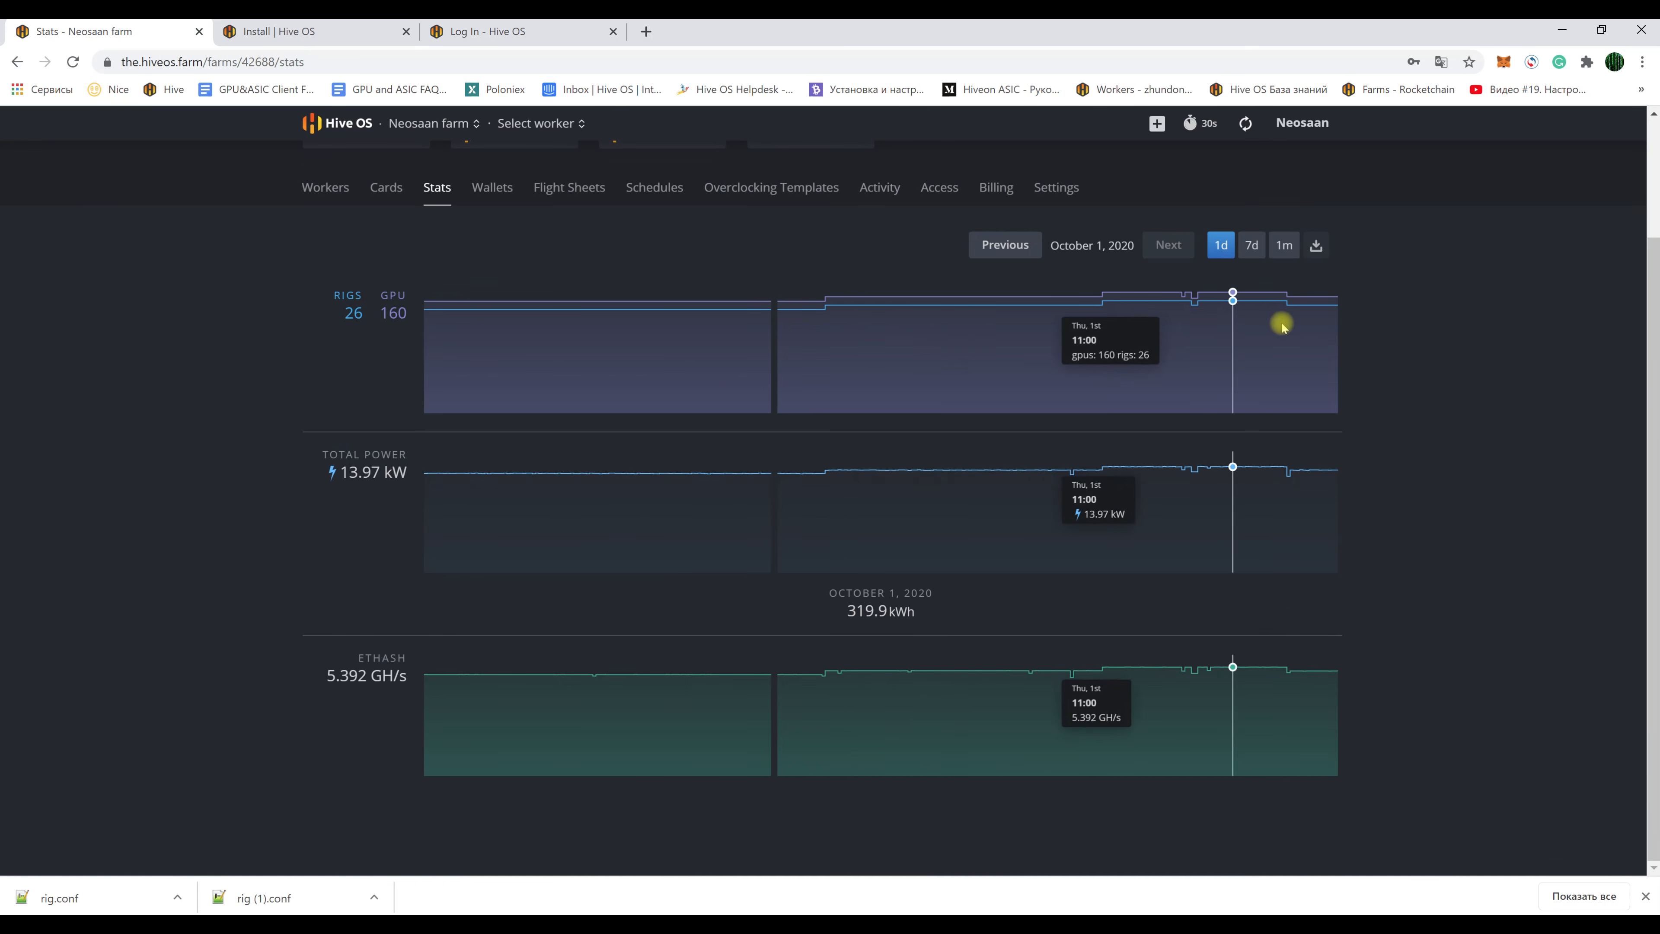
click(1284, 246)
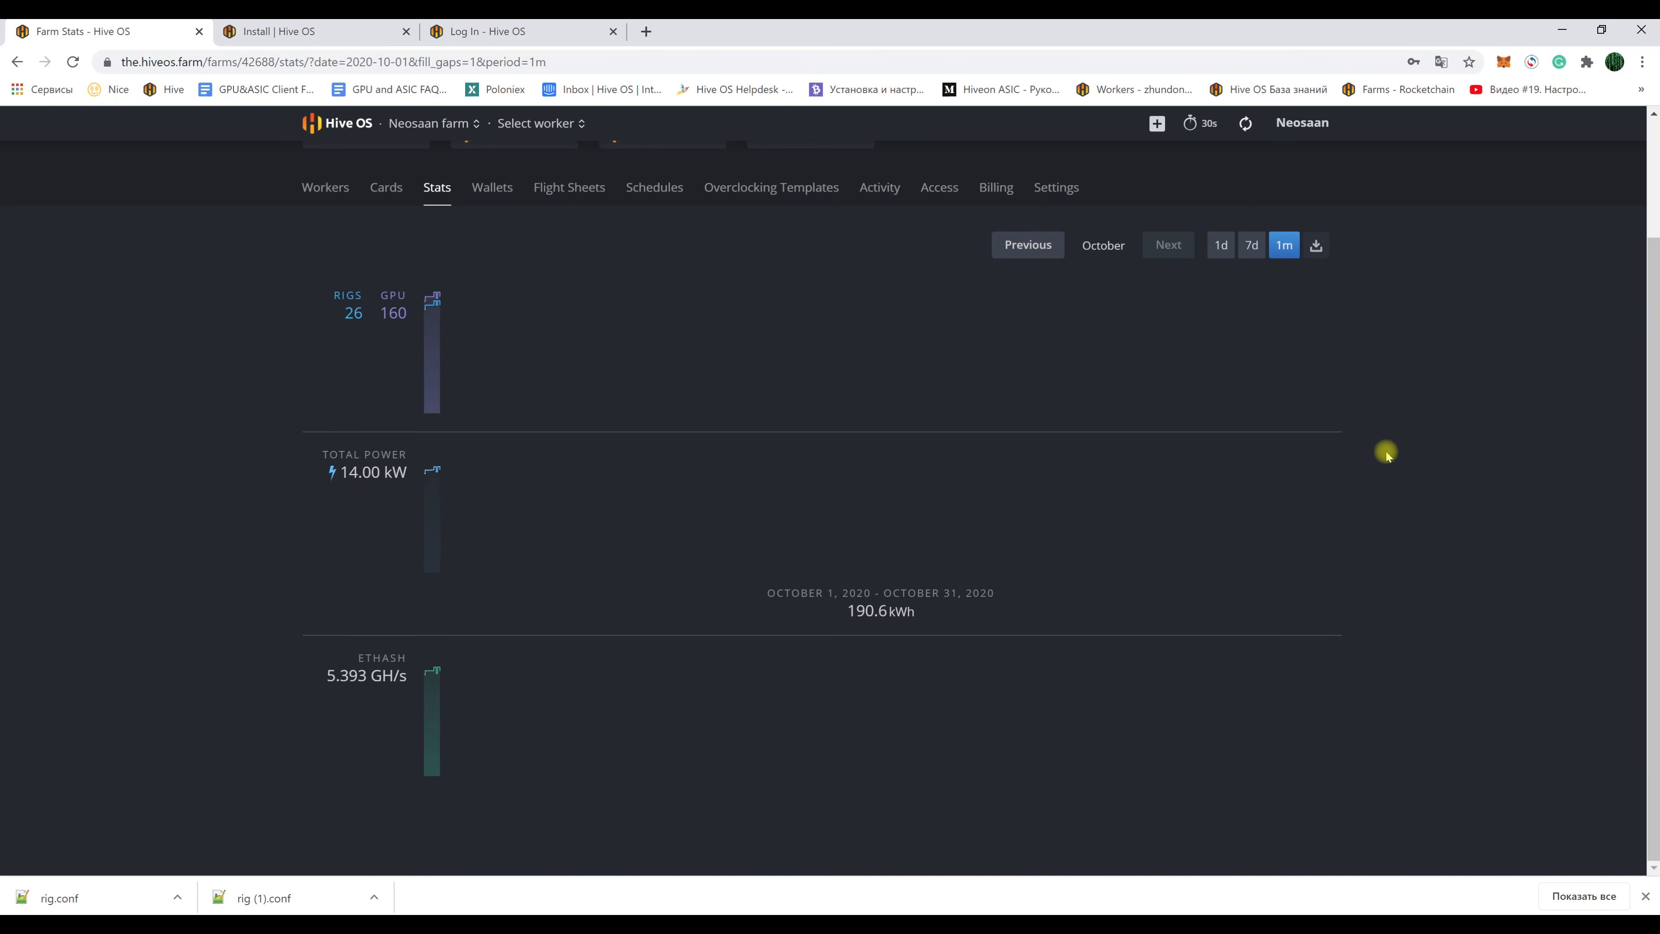
scroll(1386, 452, up, 2)
- View the one-day temperature, fan, power and hashrate charts of worker 003 Kentaro, and return to its overview
click(318, 332)
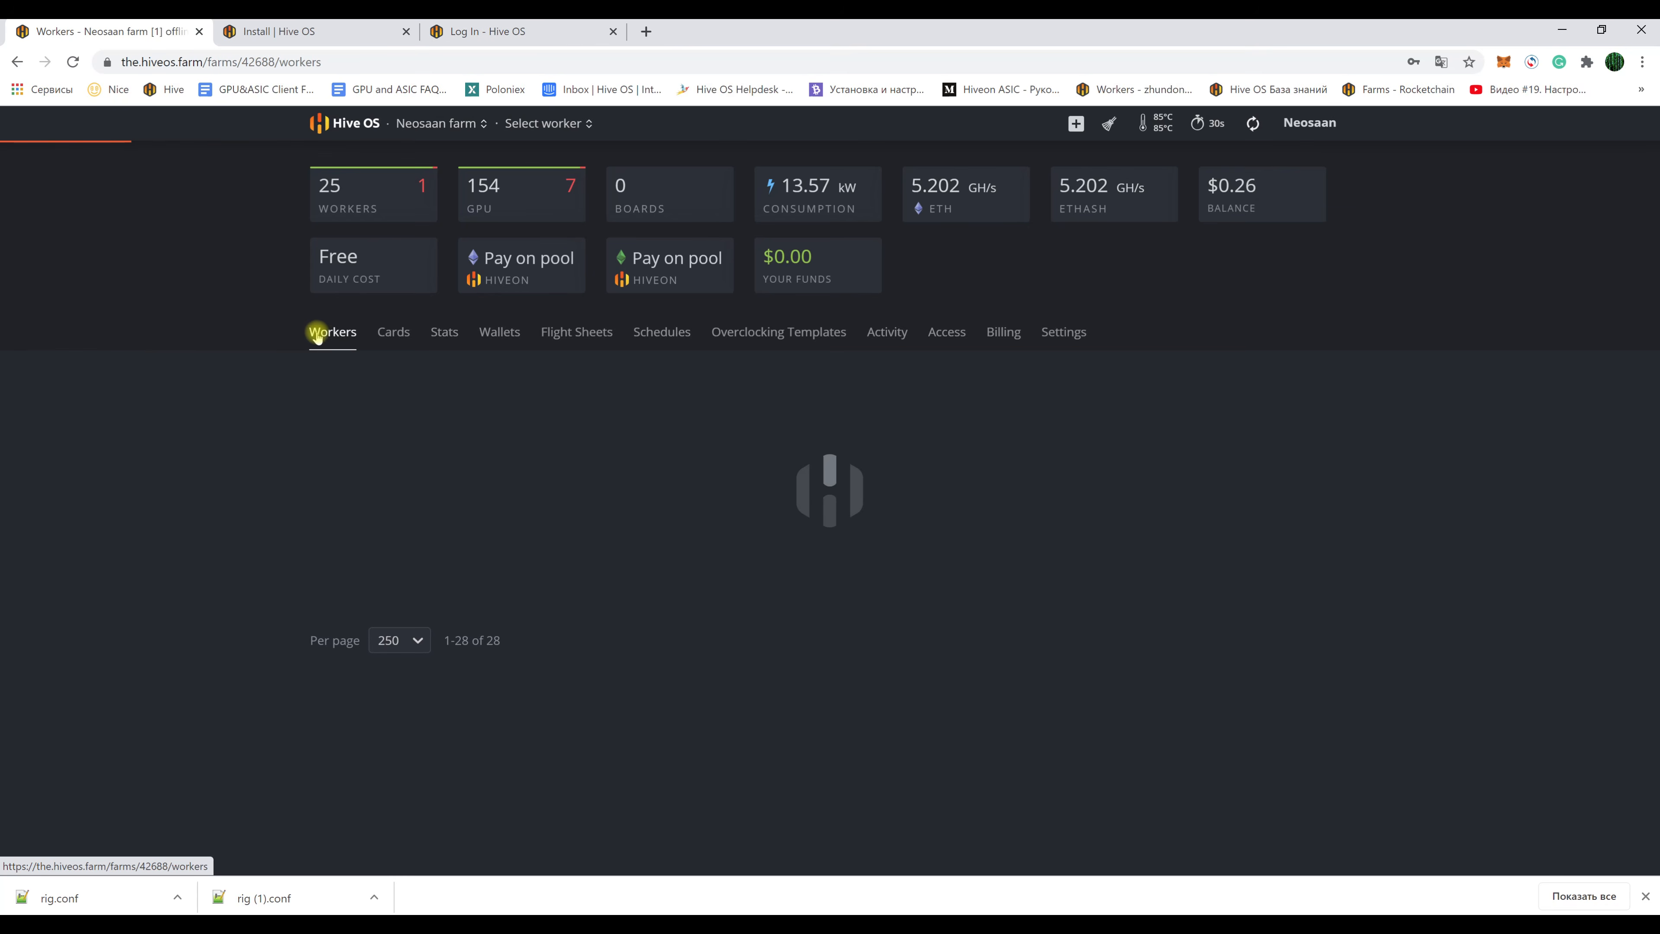
click(358, 508)
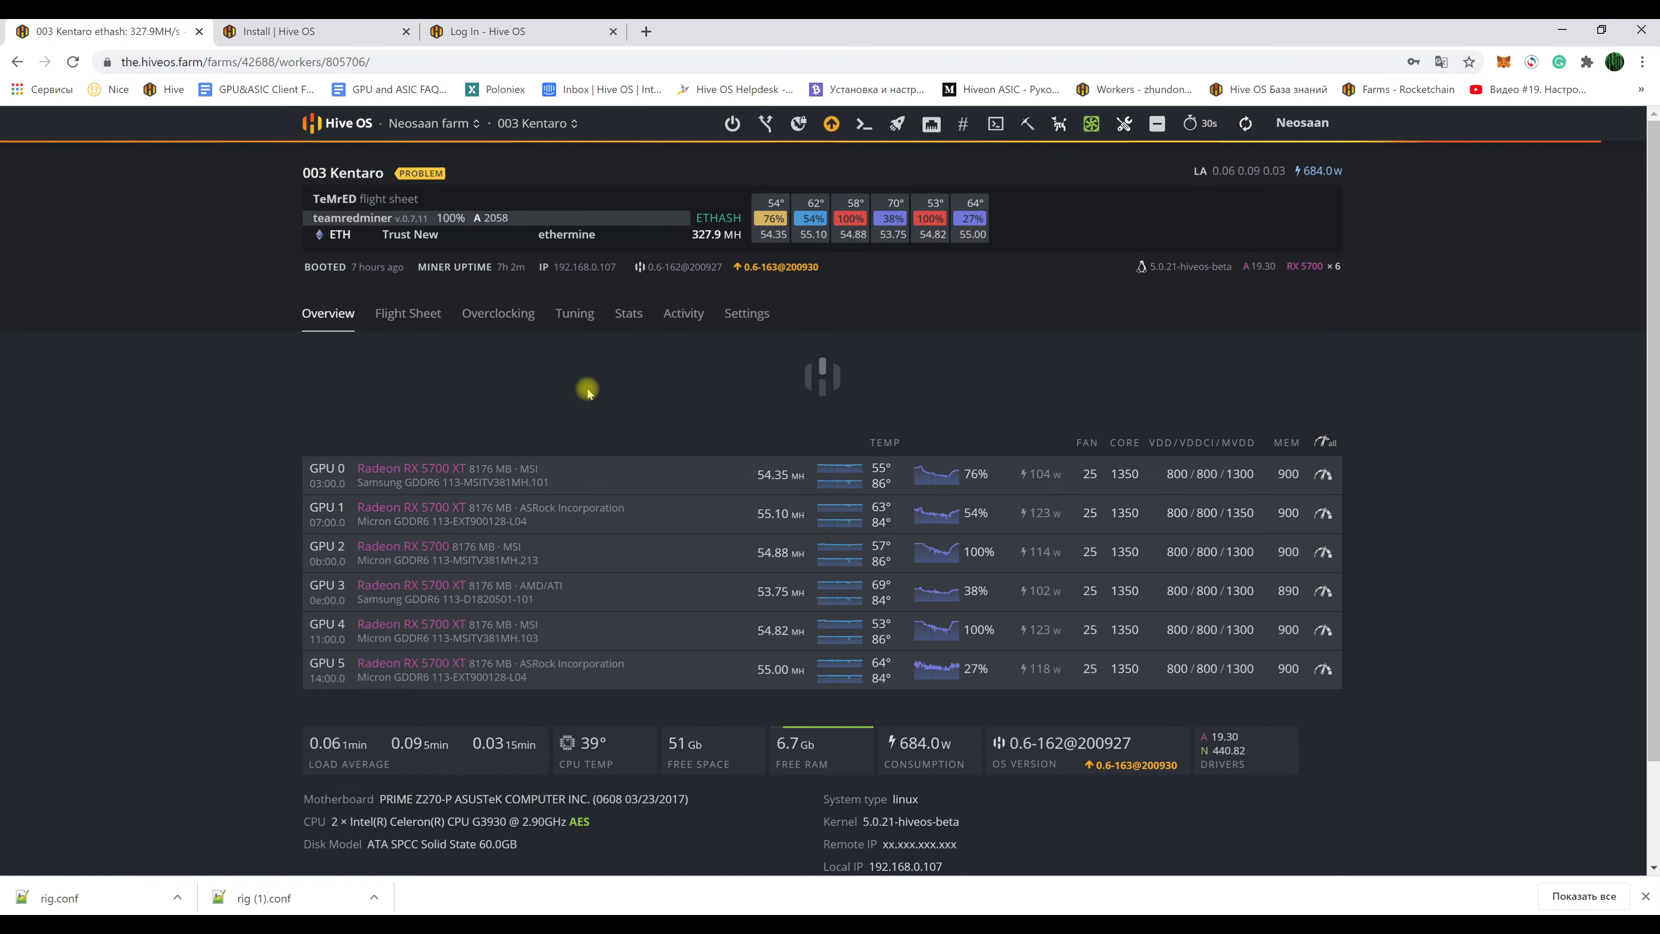
click(630, 317)
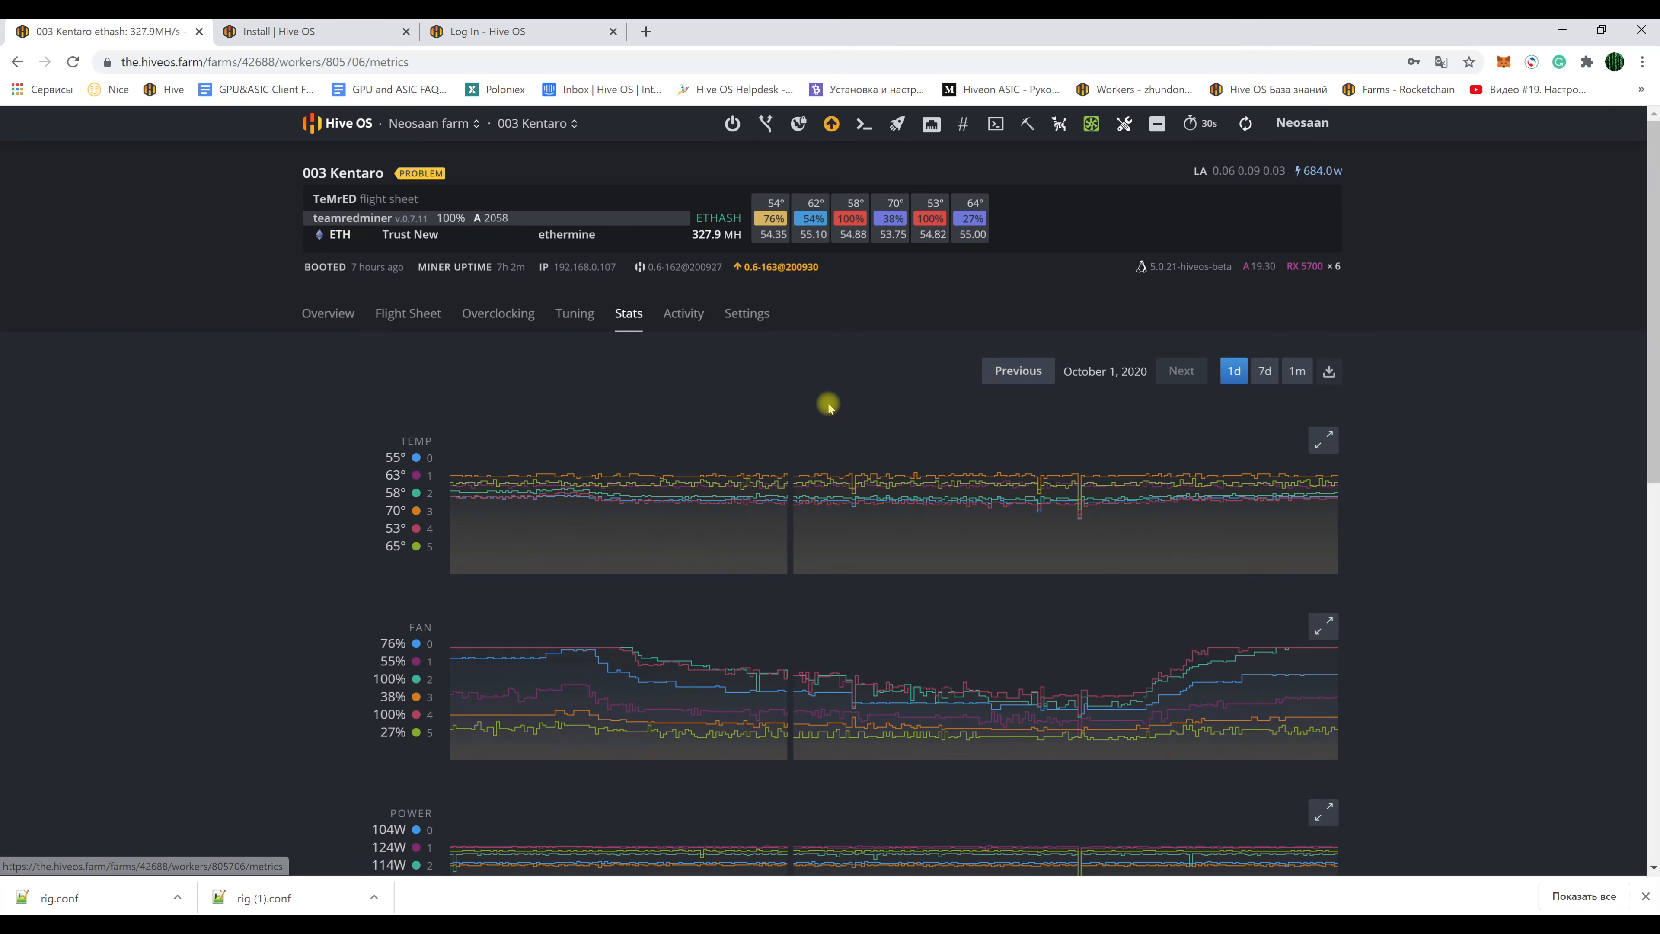
scroll(1107, 460, down, 2)
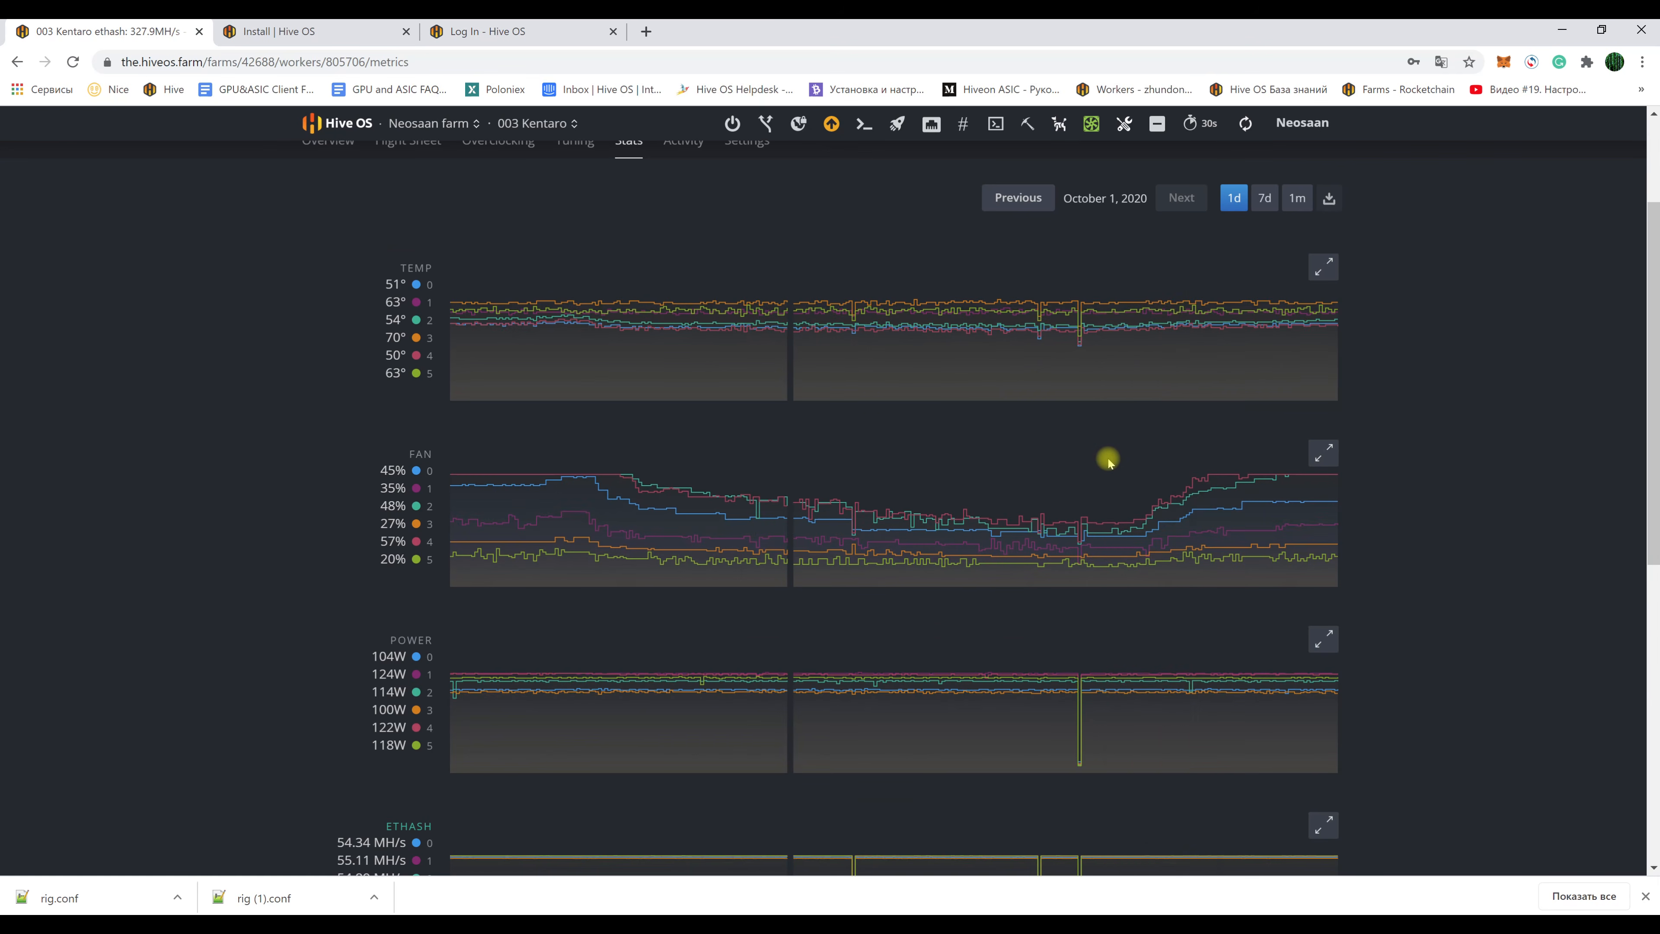
scroll(1104, 459, up, 2)
click(329, 311)
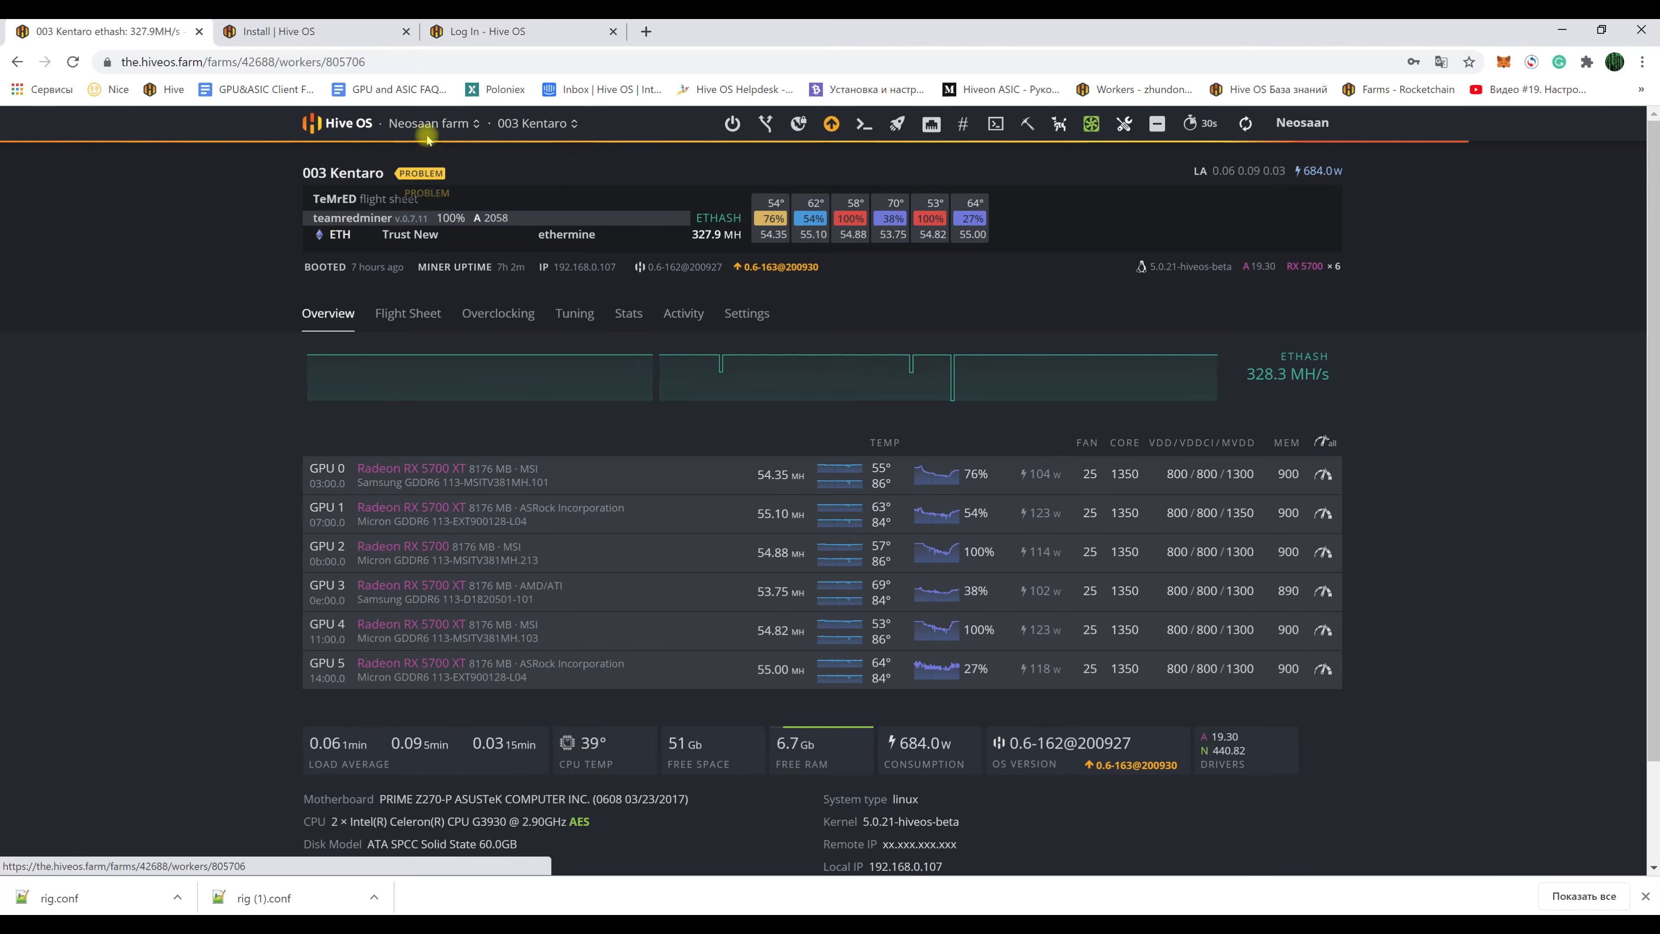
- Return to the overview of all farms and review the listed farms
click(426, 124)
click(348, 122)
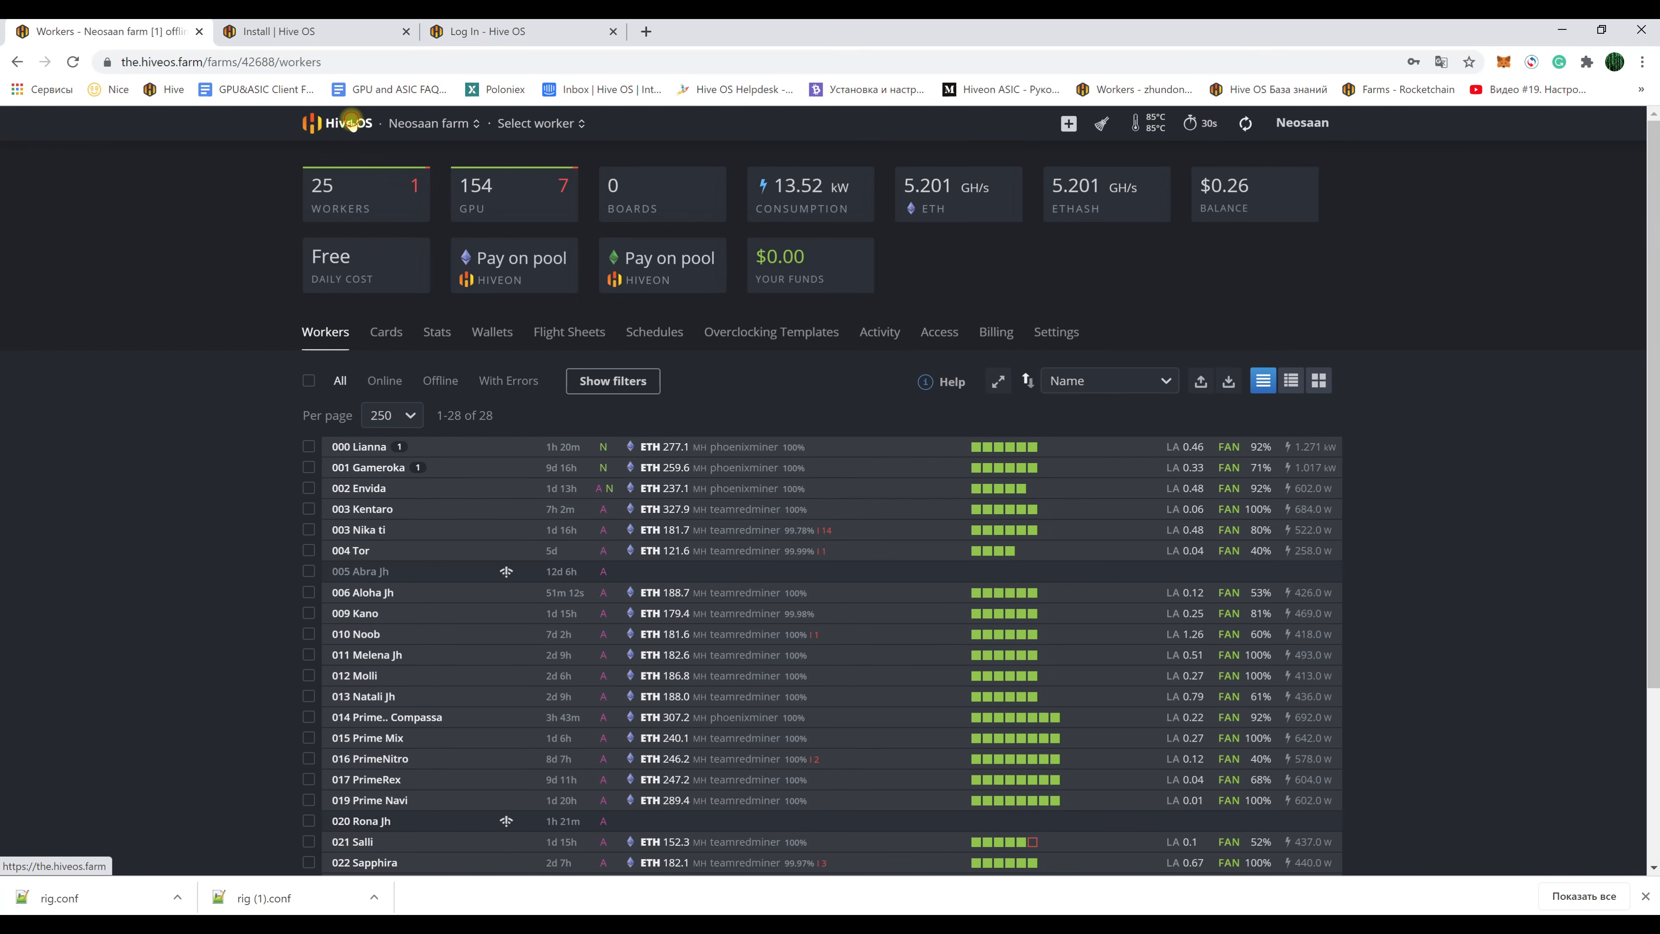
scroll(1187, 701, down, 1)
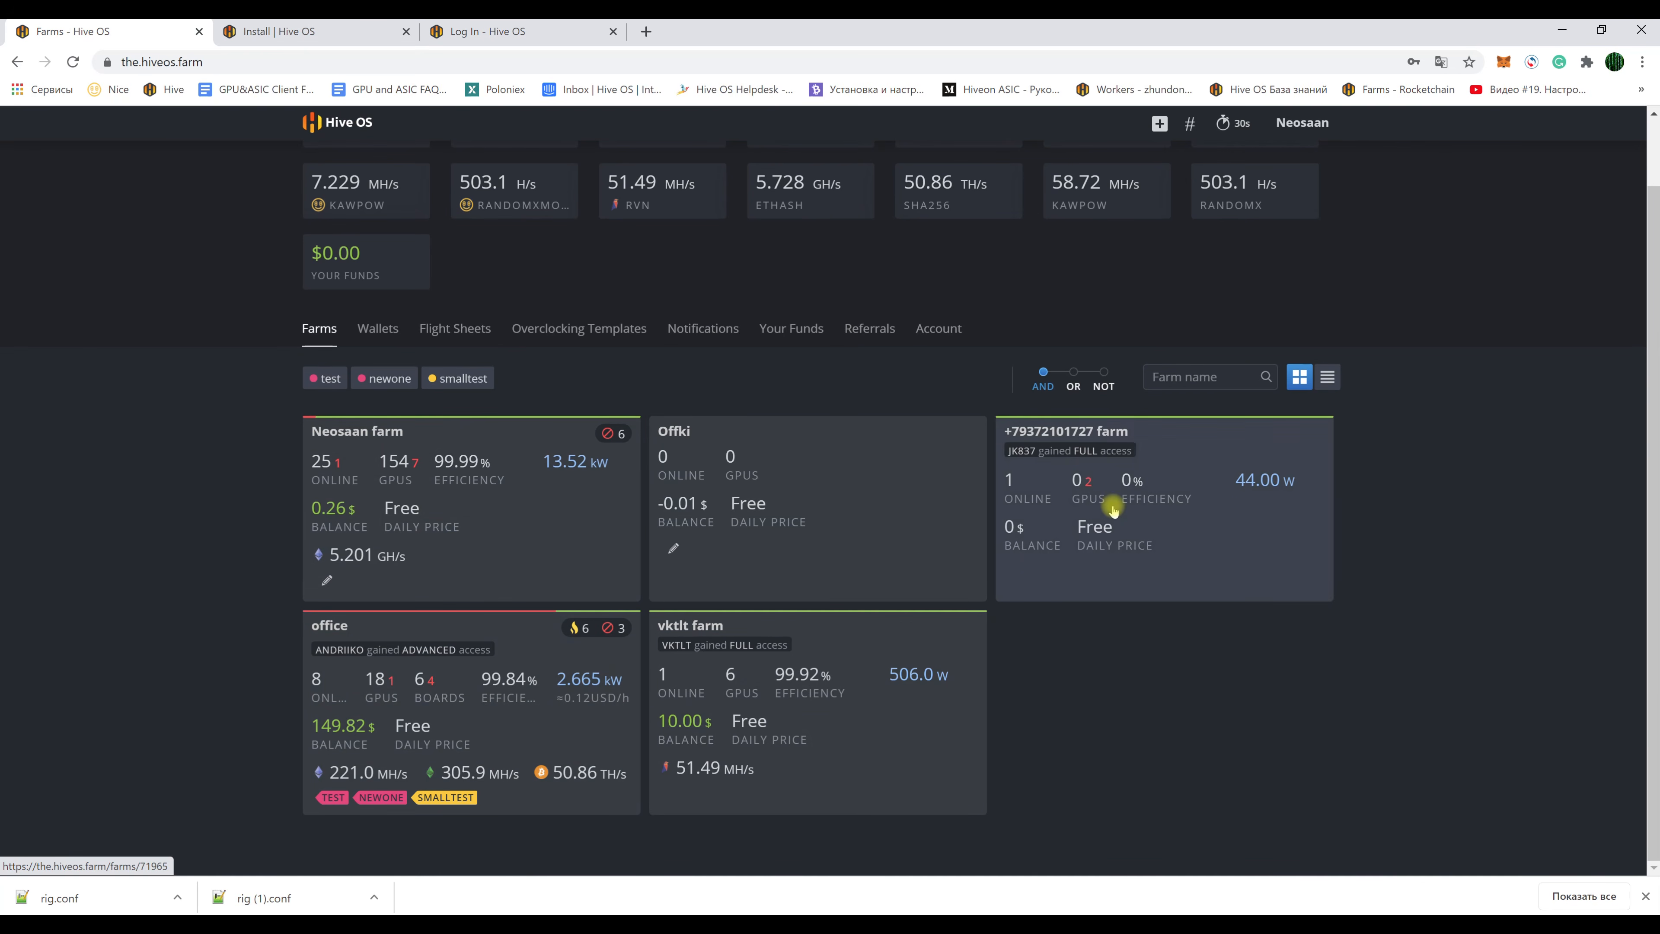
scroll(1097, 624, up, 1)
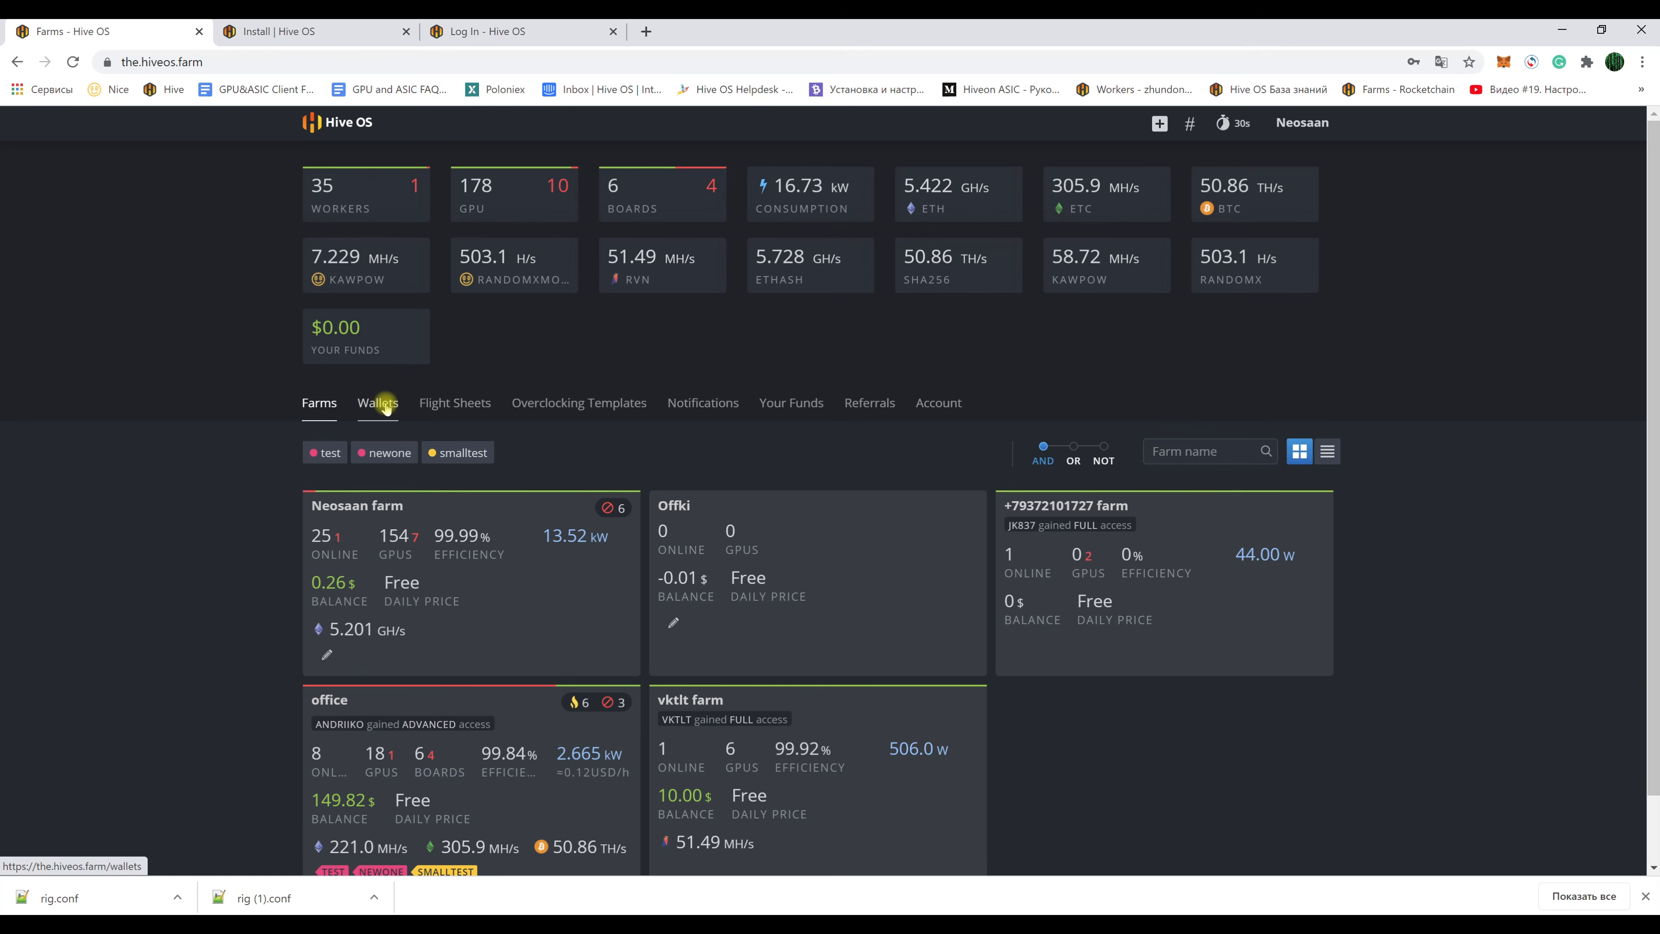
- Open Neosaan farm and clear the messages of all its workers
click(360, 505)
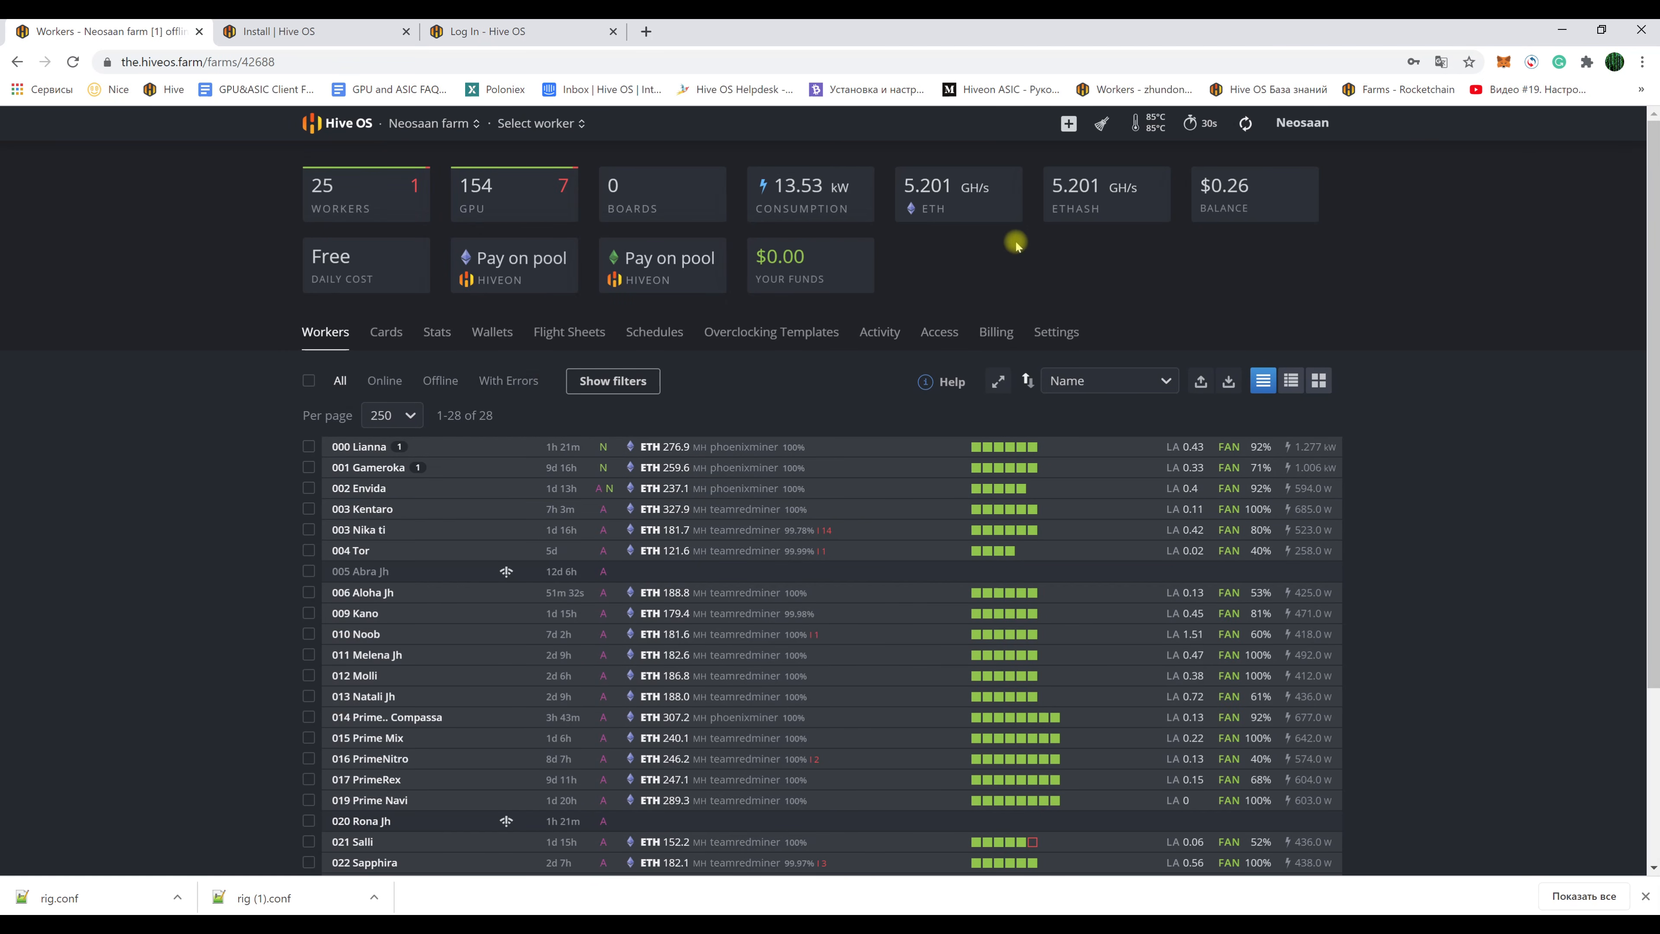
click(1101, 124)
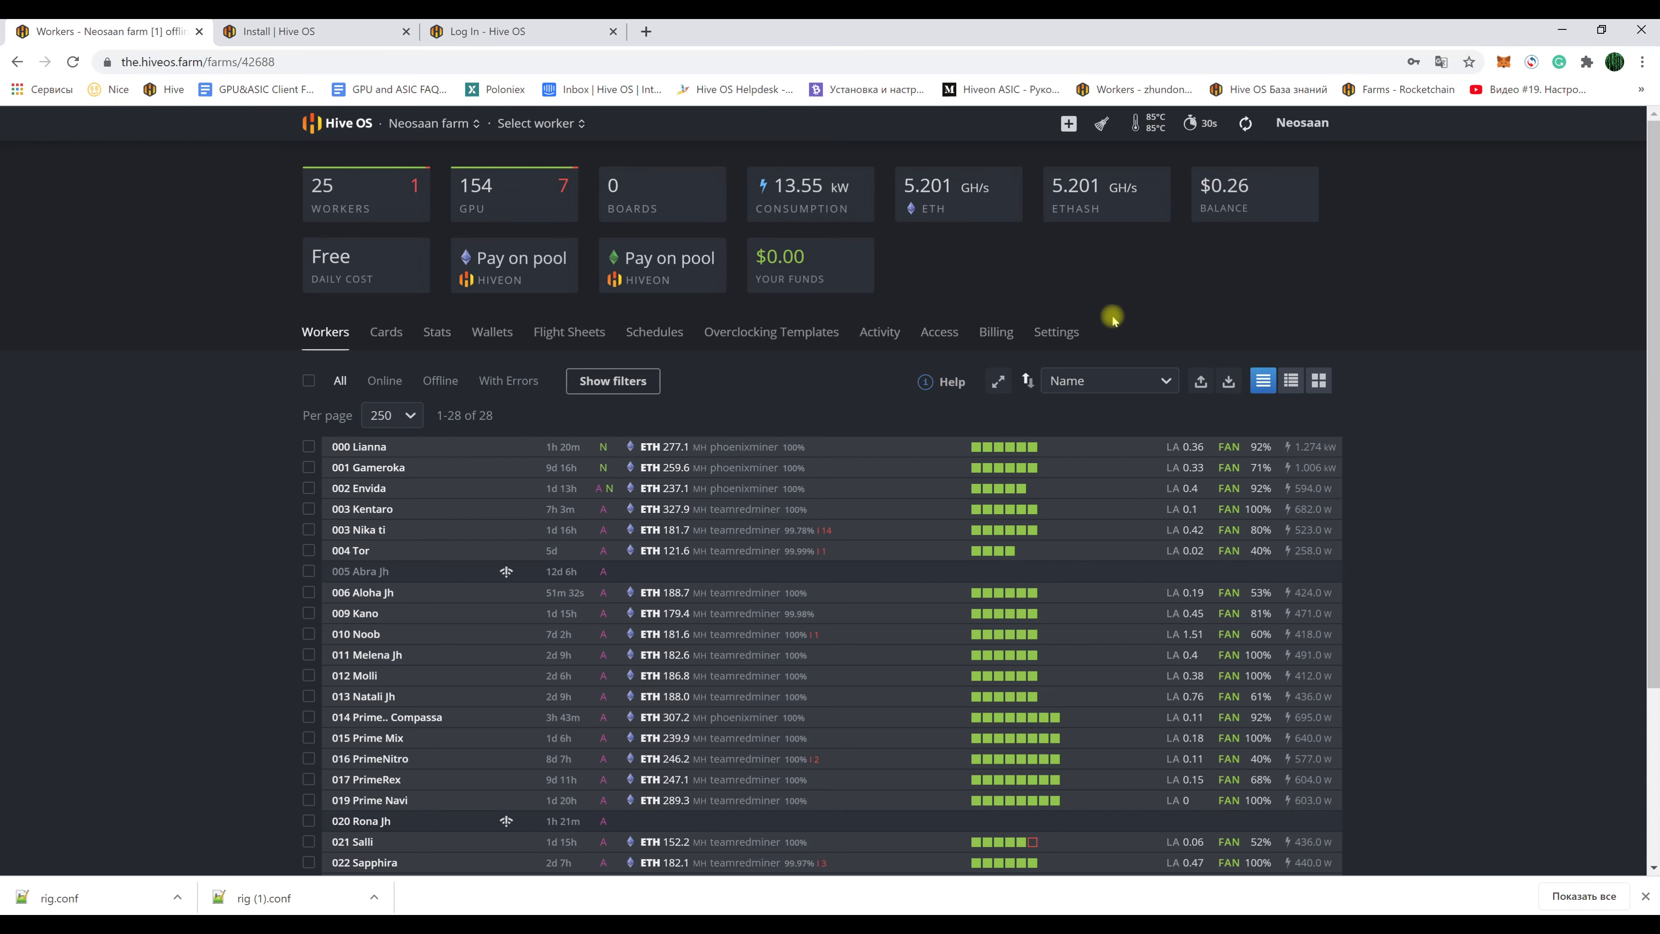
scroll(1445, 449, down, 1)
scroll(1446, 448, up, 1)
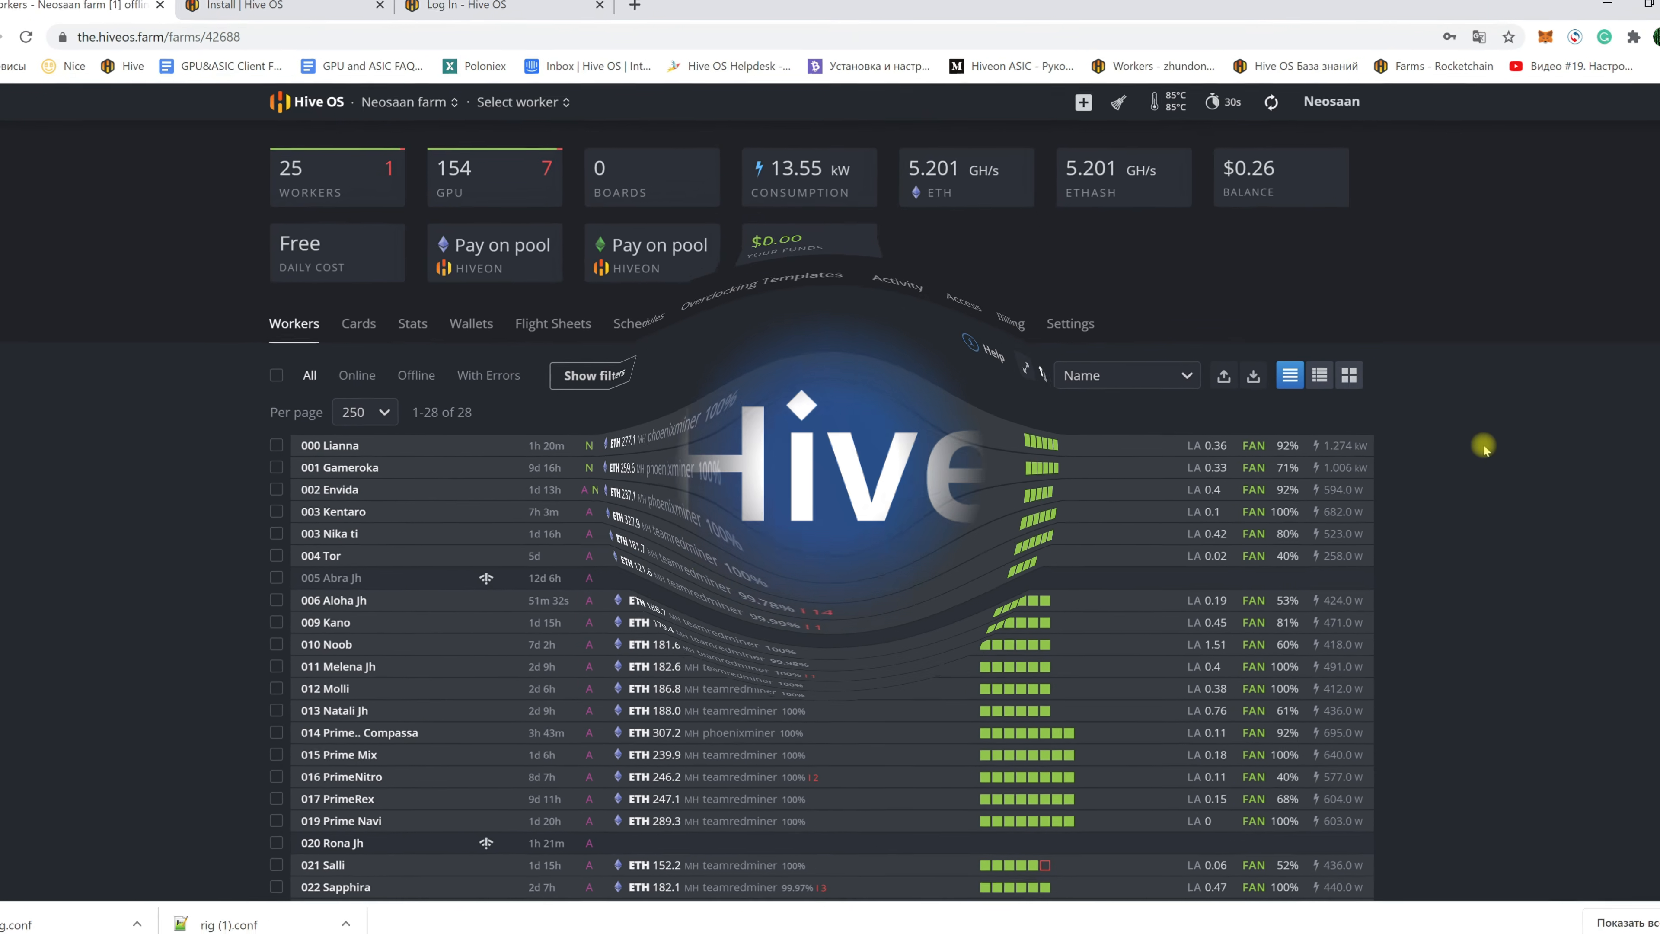